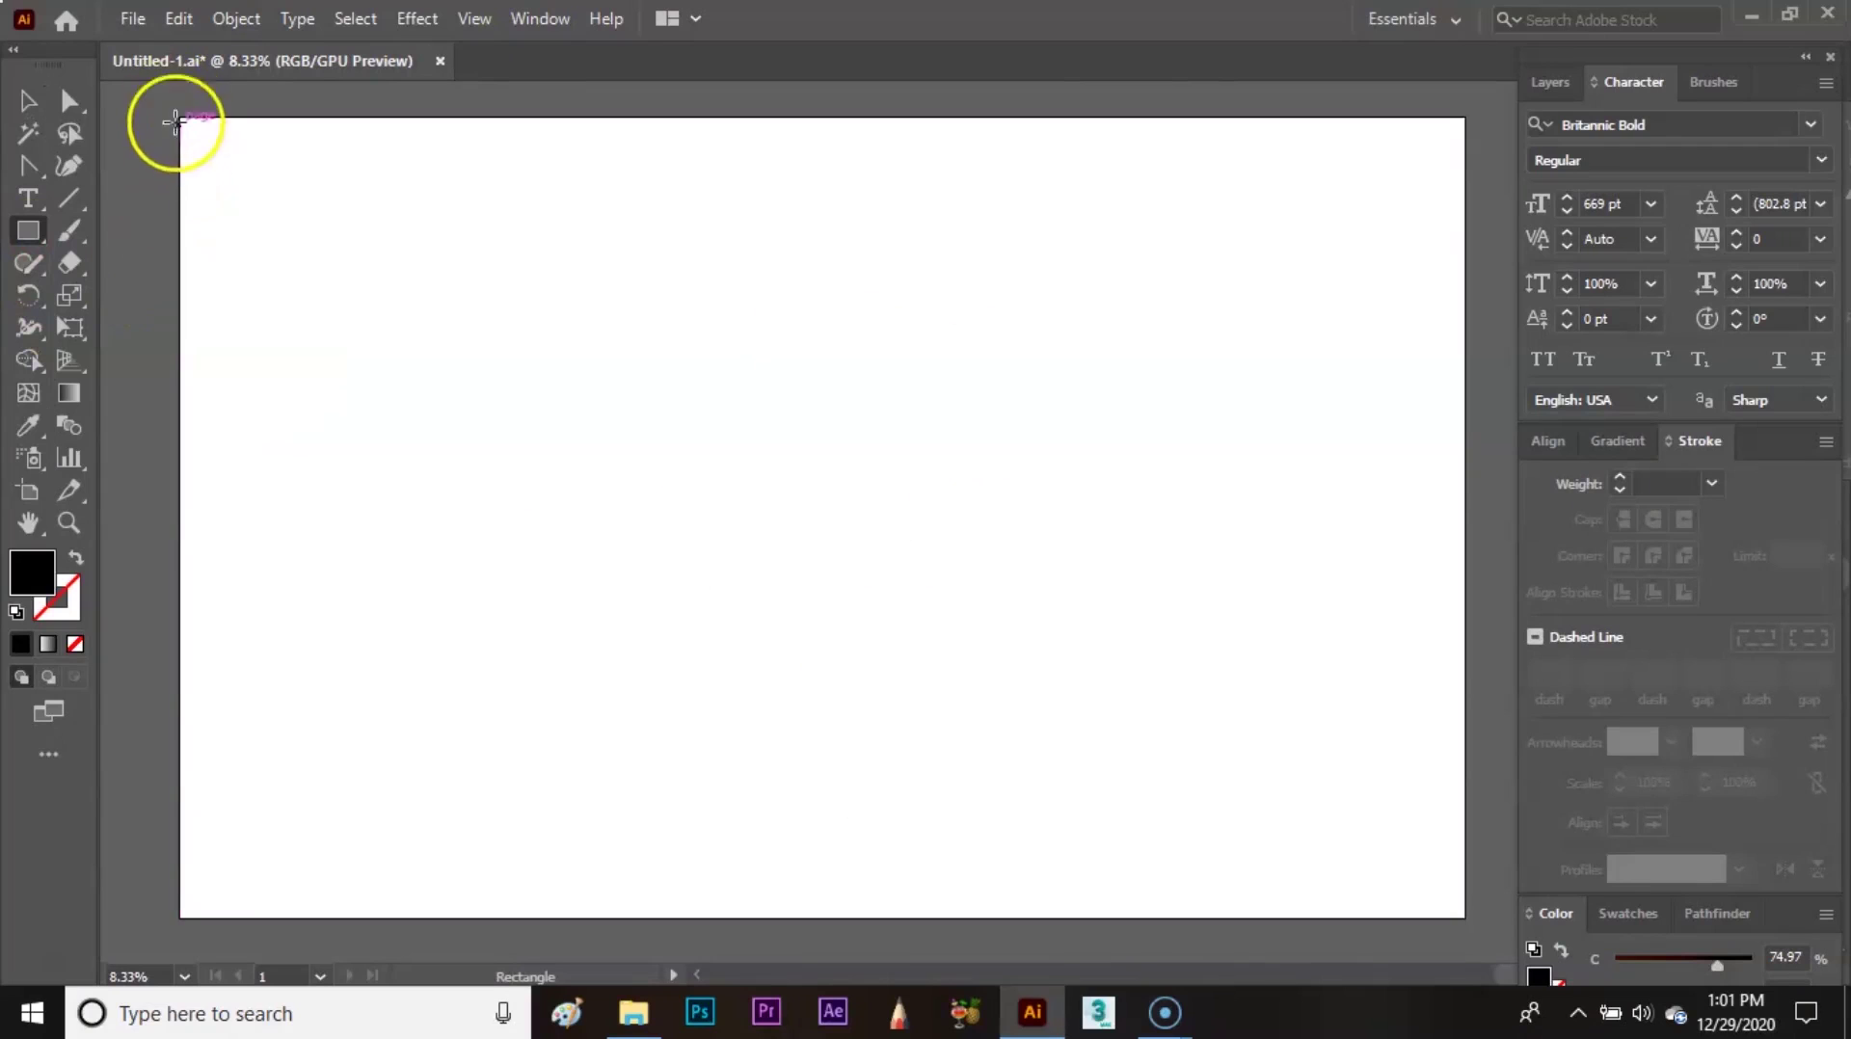
- Draw a rectangle covering the whole artboard and fill it with dark navy #001228
{"action": "mouse_move", "coordinate": [182, 118]}
{"action": "left_mouse_down"}
{"action": "mouse_move", "coordinate": [244, 202]}
{"action": "mouse_move", "coordinate": [620, 517]}
{"action": "mouse_move", "coordinate": [1178, 842]}
{"action": "mouse_move", "coordinate": [1553, 916]}
{"action": "mouse_move", "coordinate": [1492, 932]}
{"action": "mouse_move", "coordinate": [1464, 917]}
{"action": "left_mouse_up"}
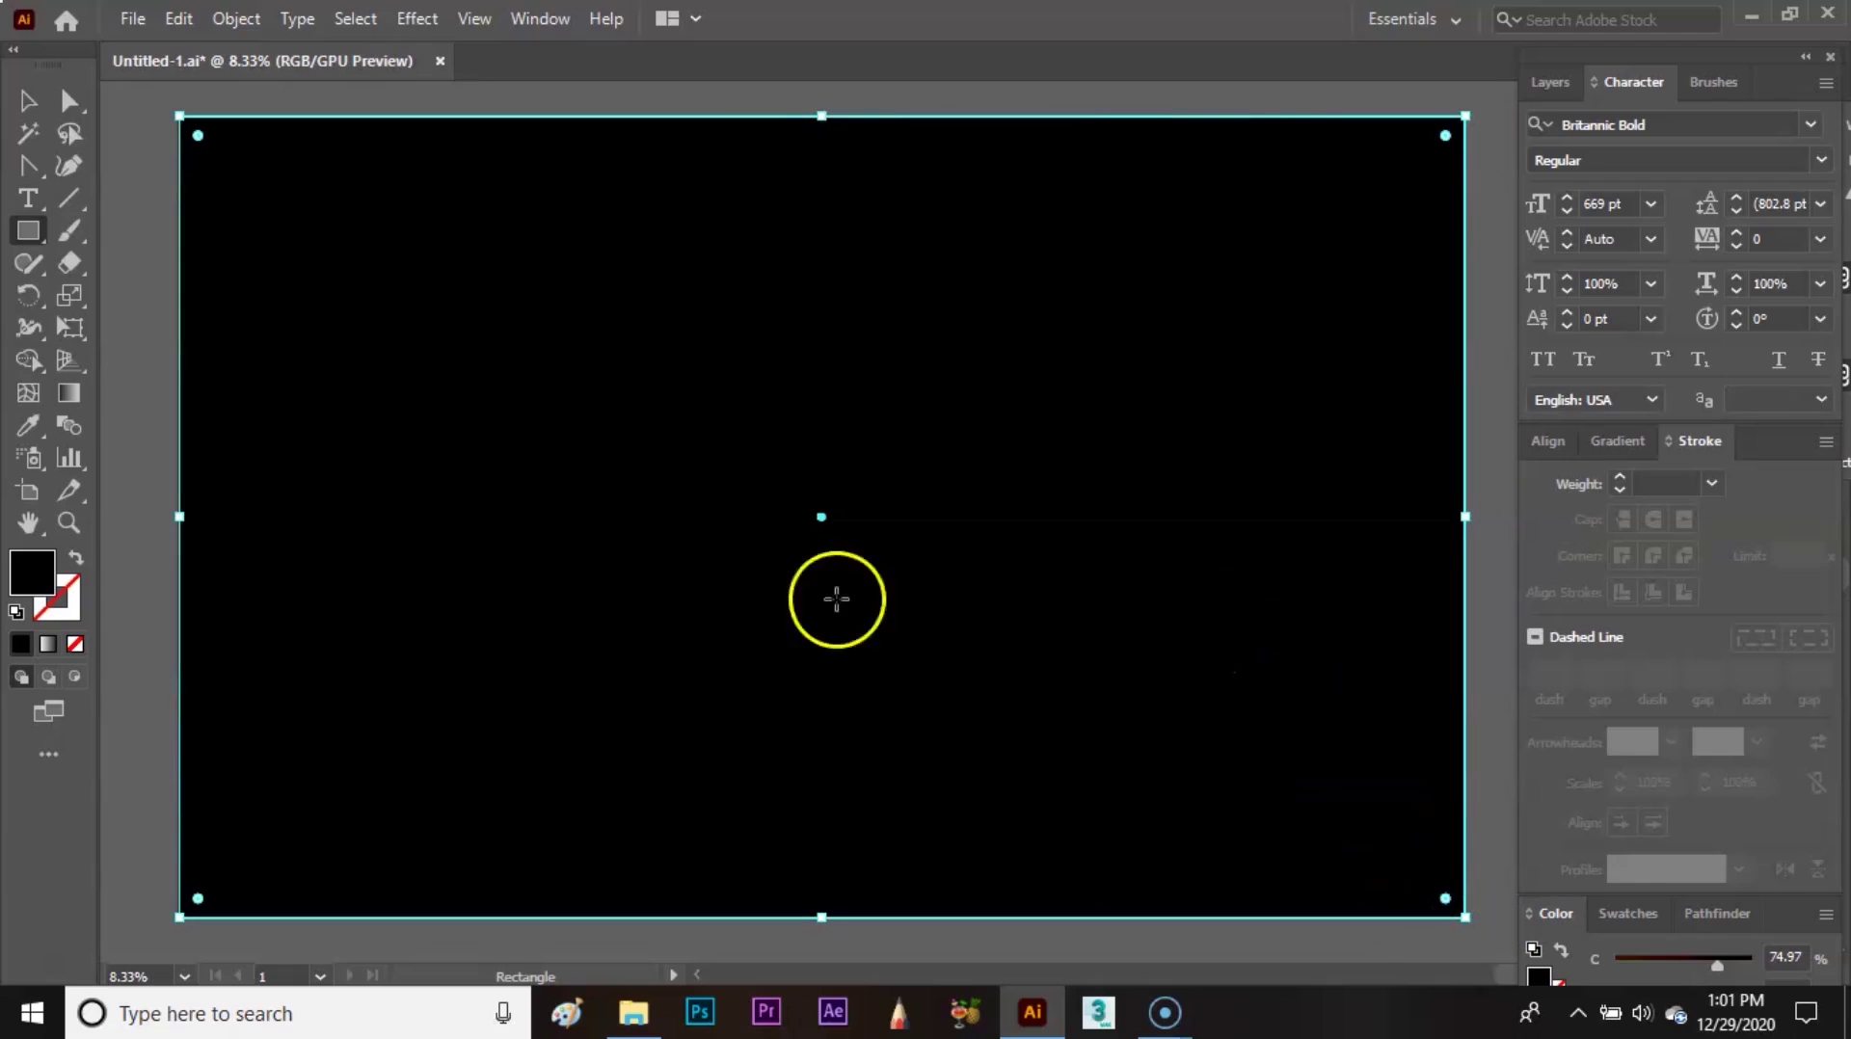
{"action": "double_click", "coordinate": [25, 577]}
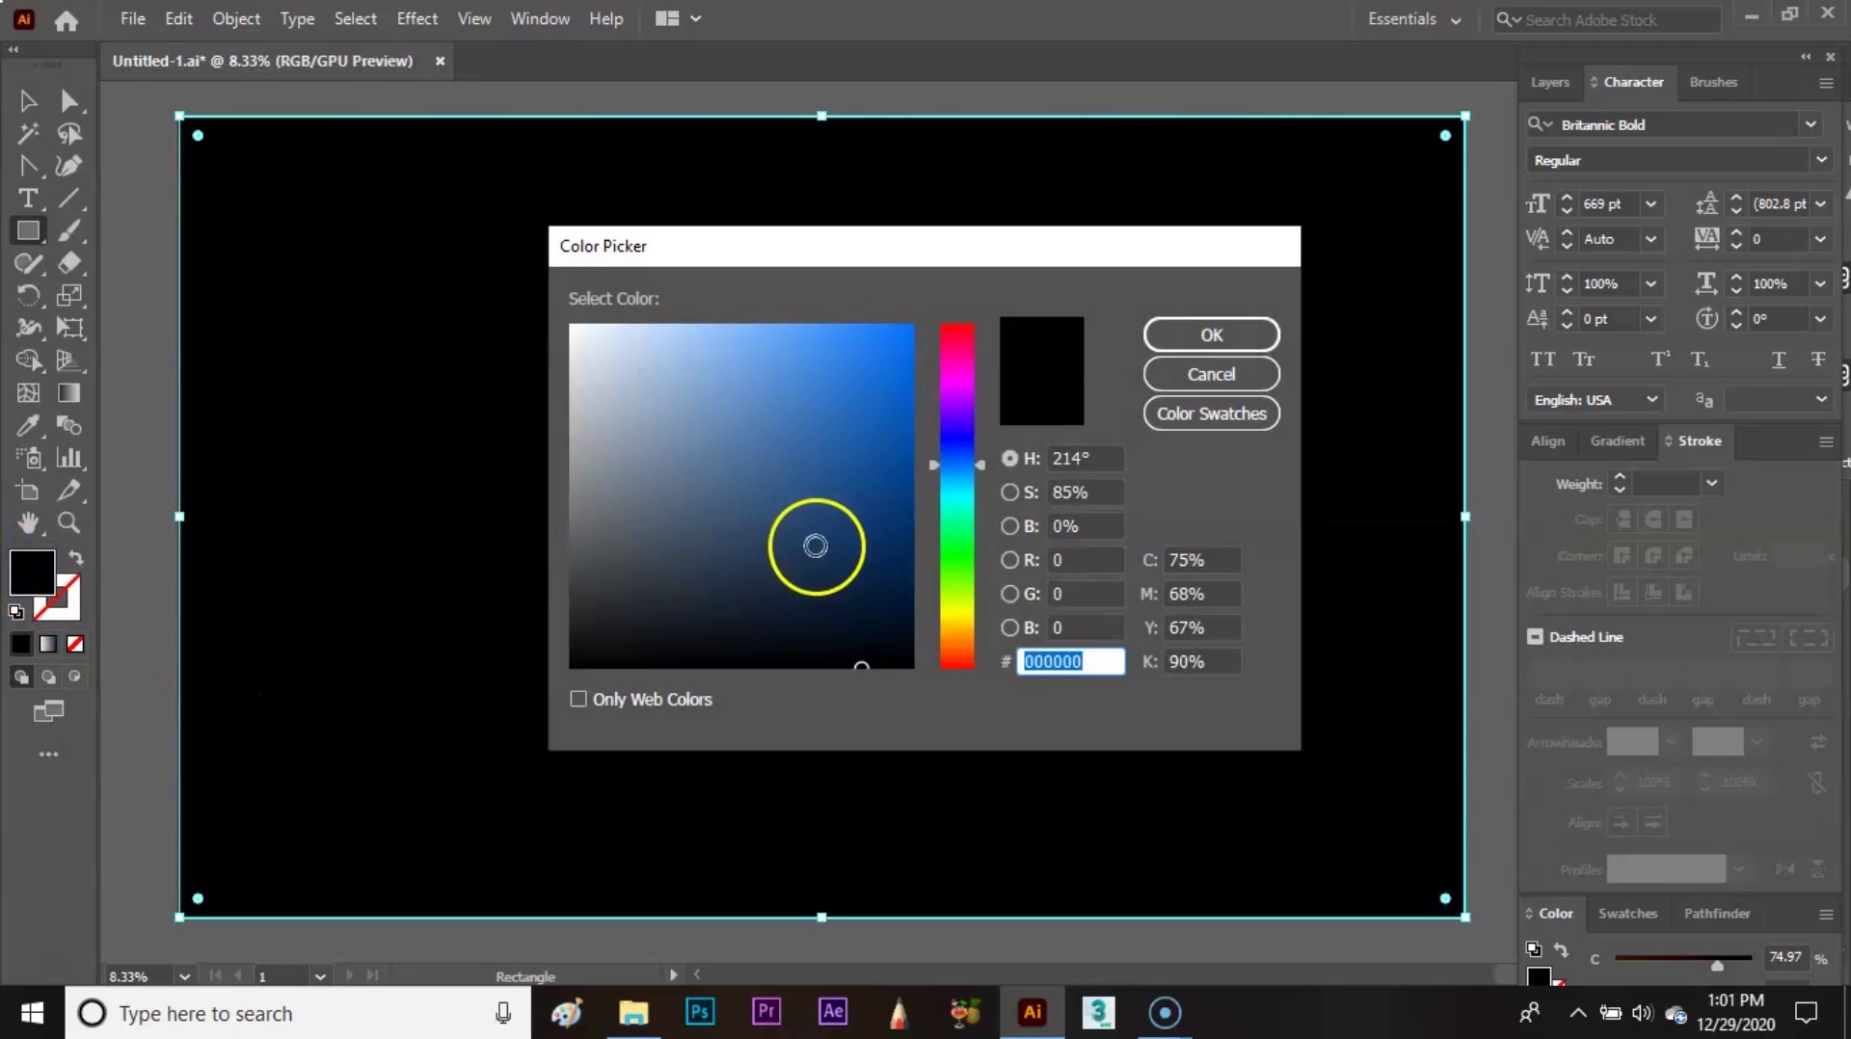
{"action": "left_click", "coordinate": [907, 605]}
{"action": "left_click", "coordinate": [1217, 333]}
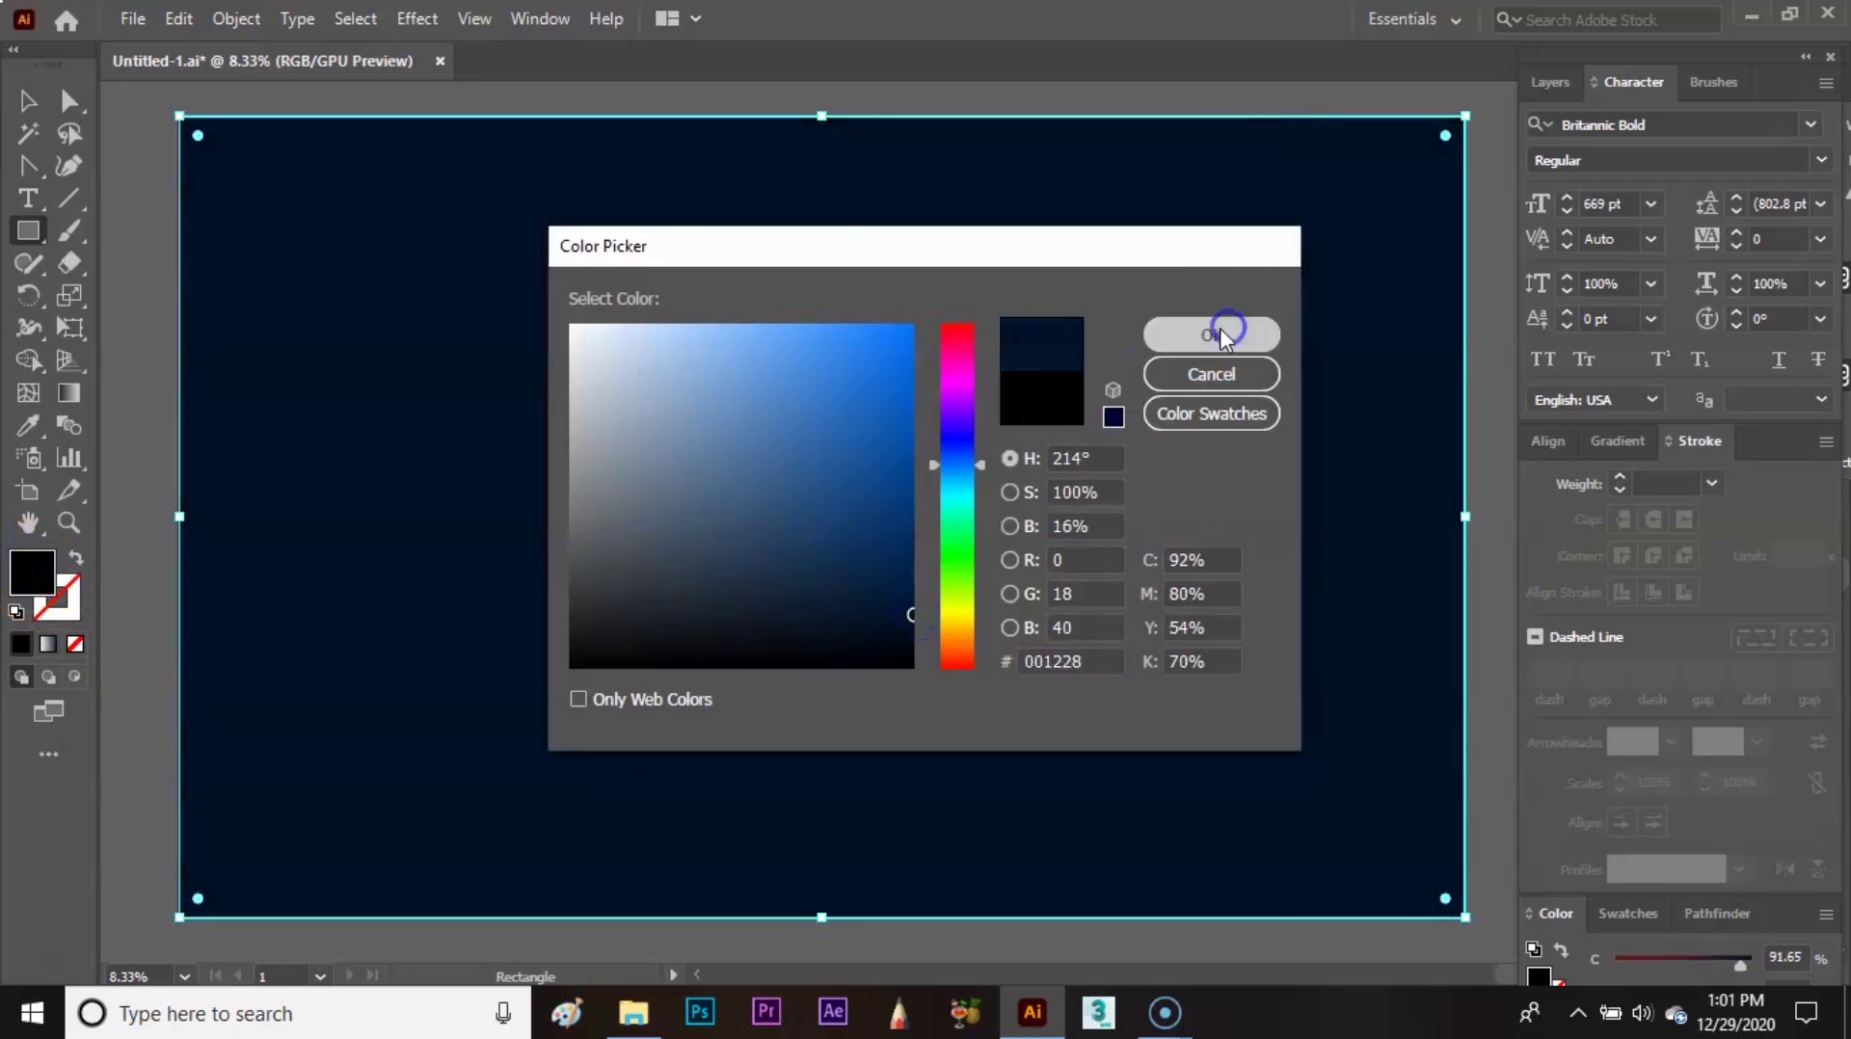
{"action": "left_click", "coordinate": [27, 99]}
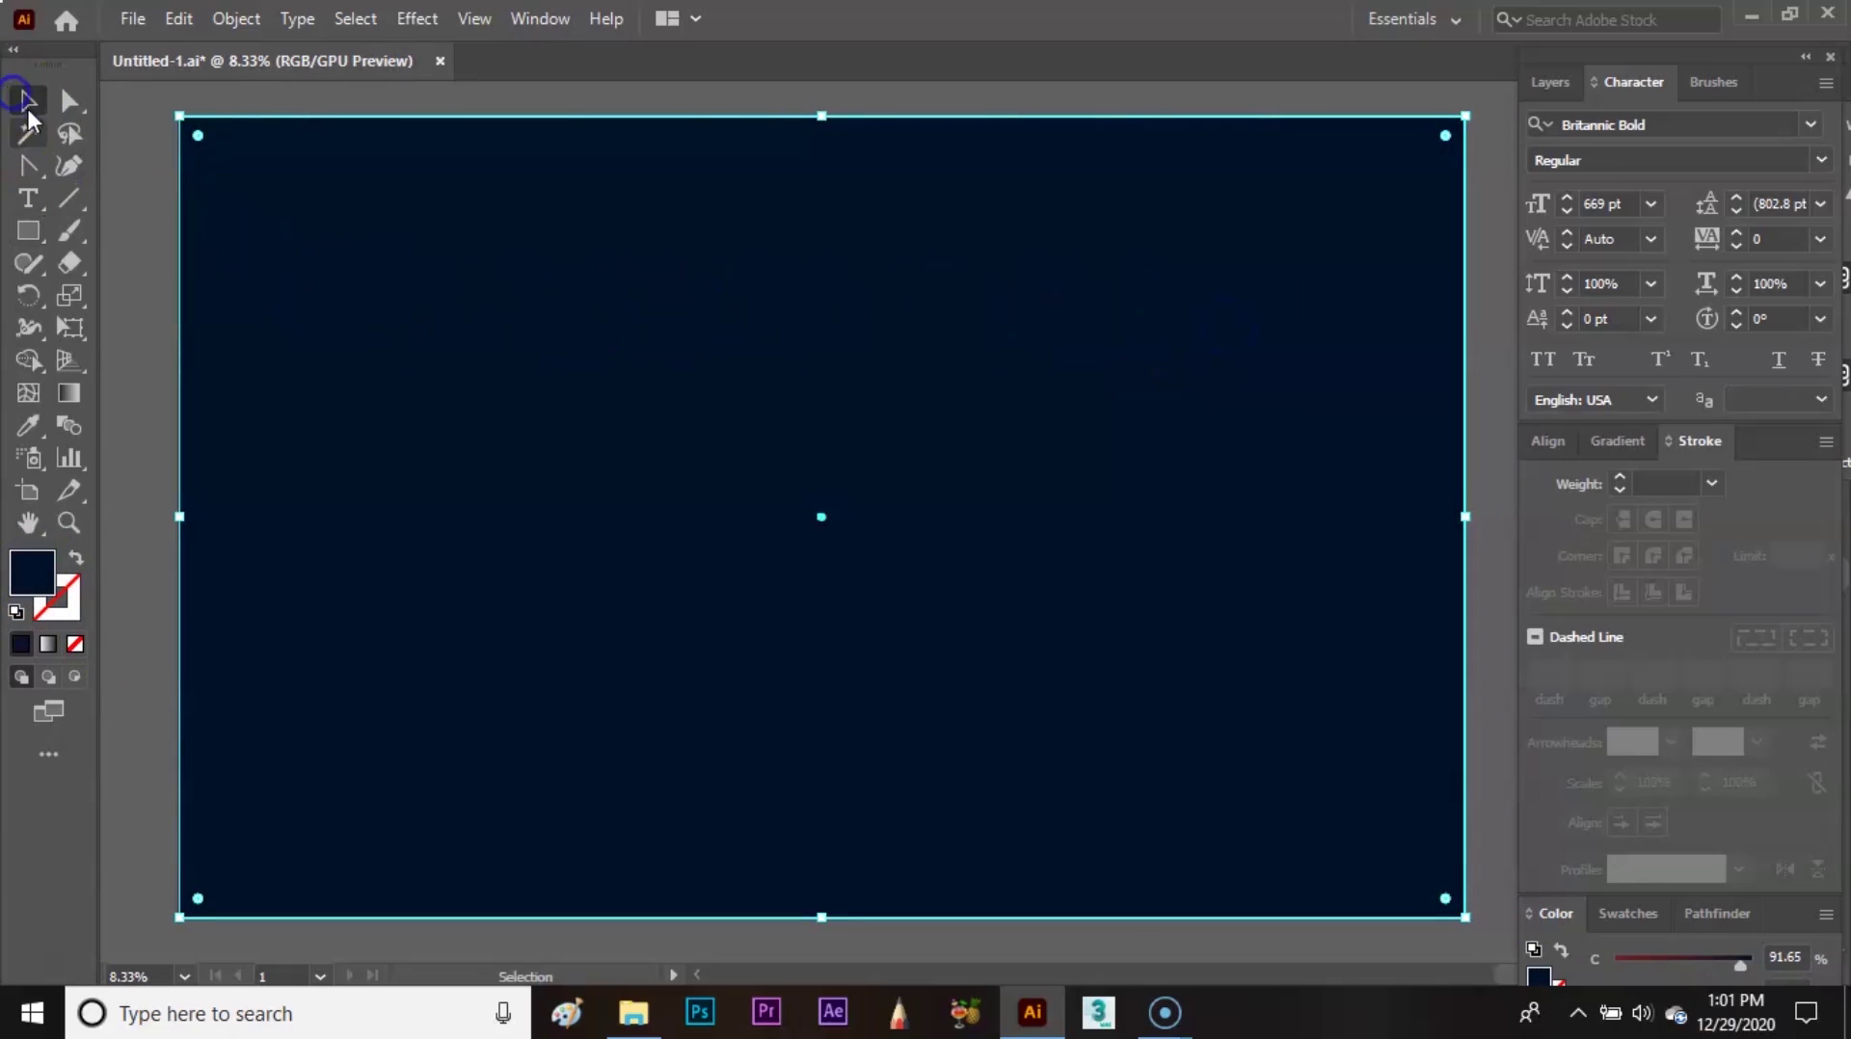
{"action": "left_click", "coordinate": [120, 229]}
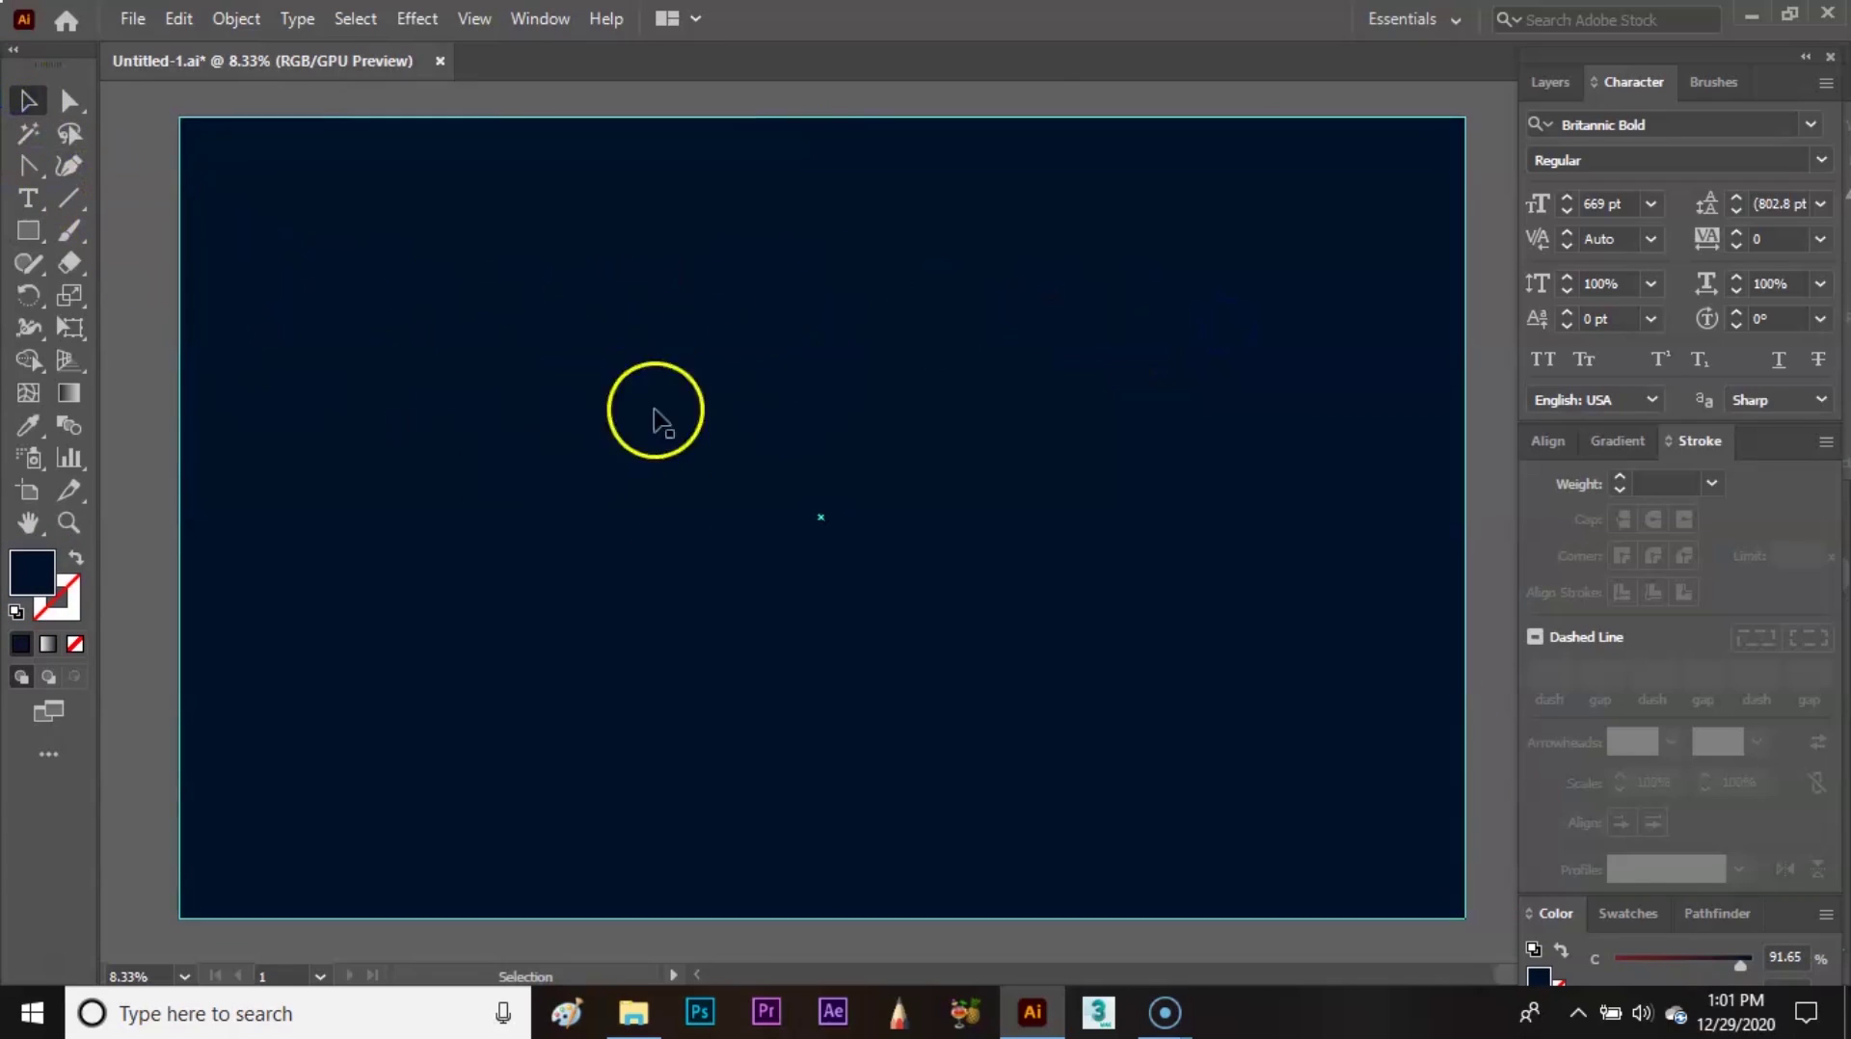
- Lock the navy background rectangle so it cannot be selected
{"action": "left_click", "coordinate": [718, 527]}
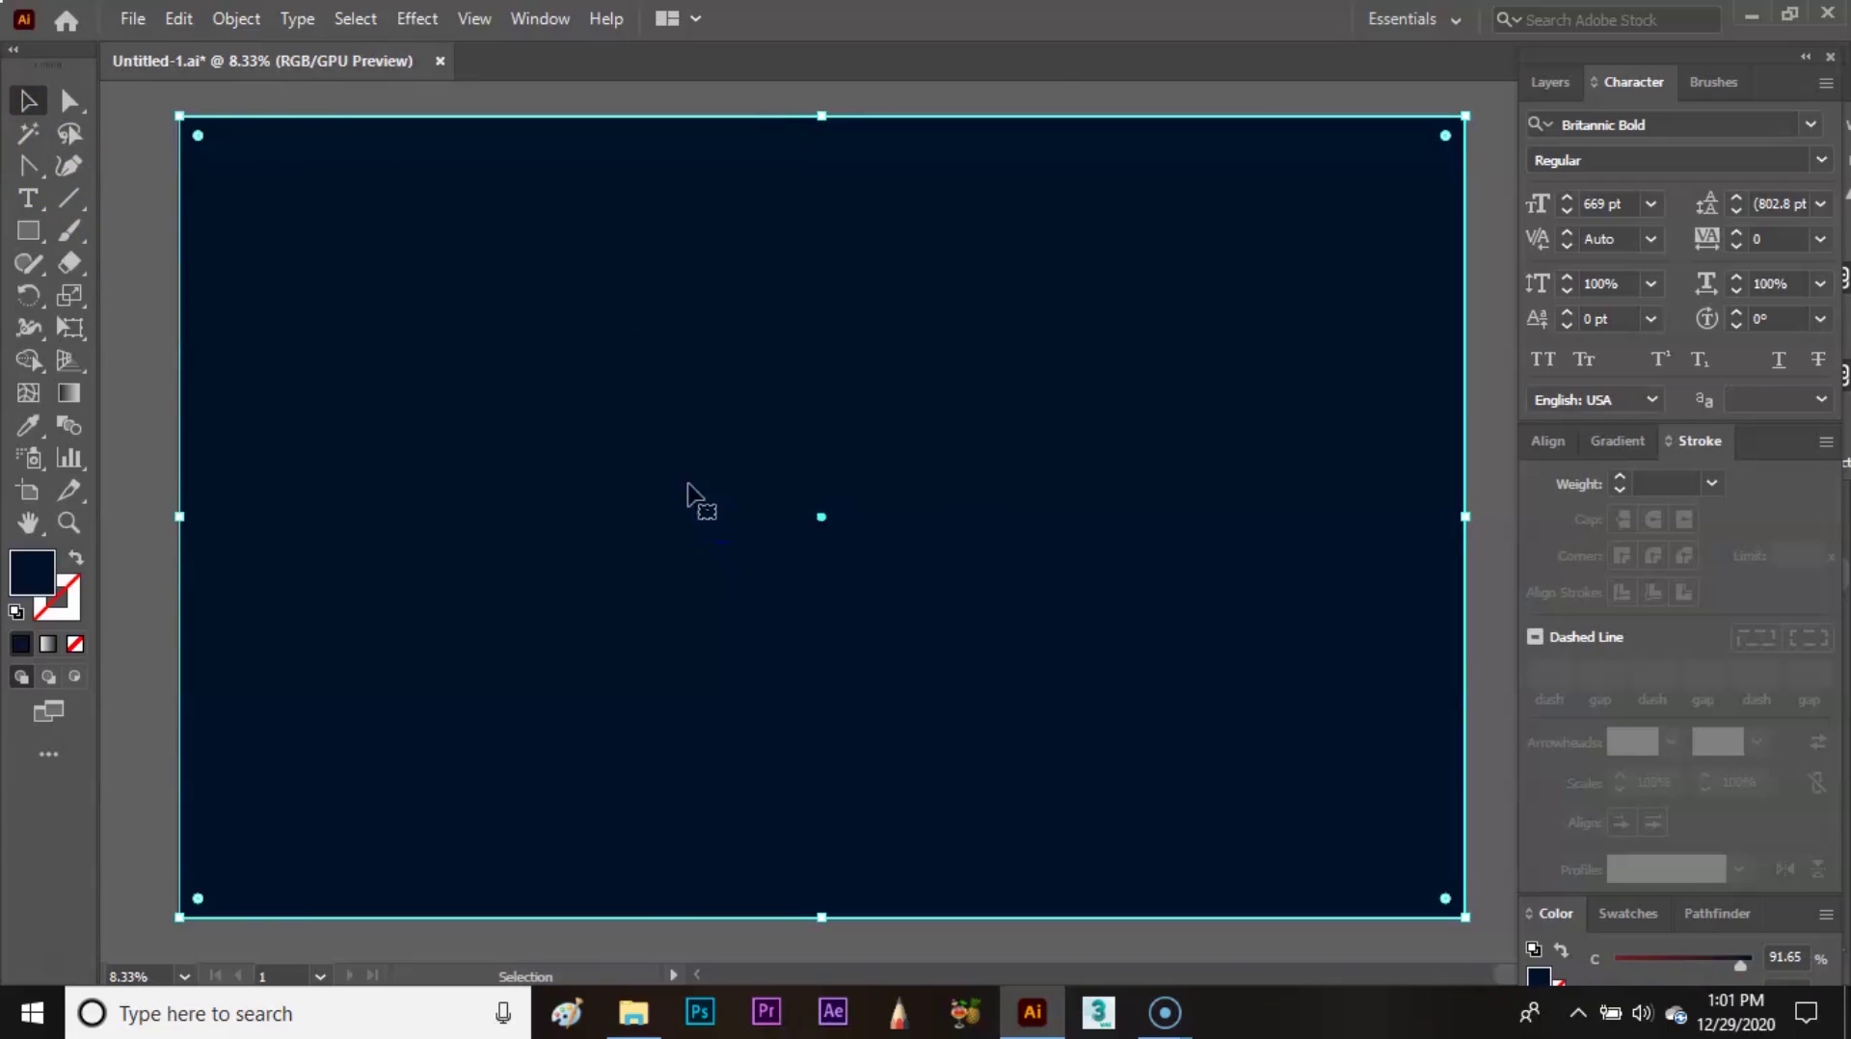
{"action": "left_click", "coordinate": [234, 19]}
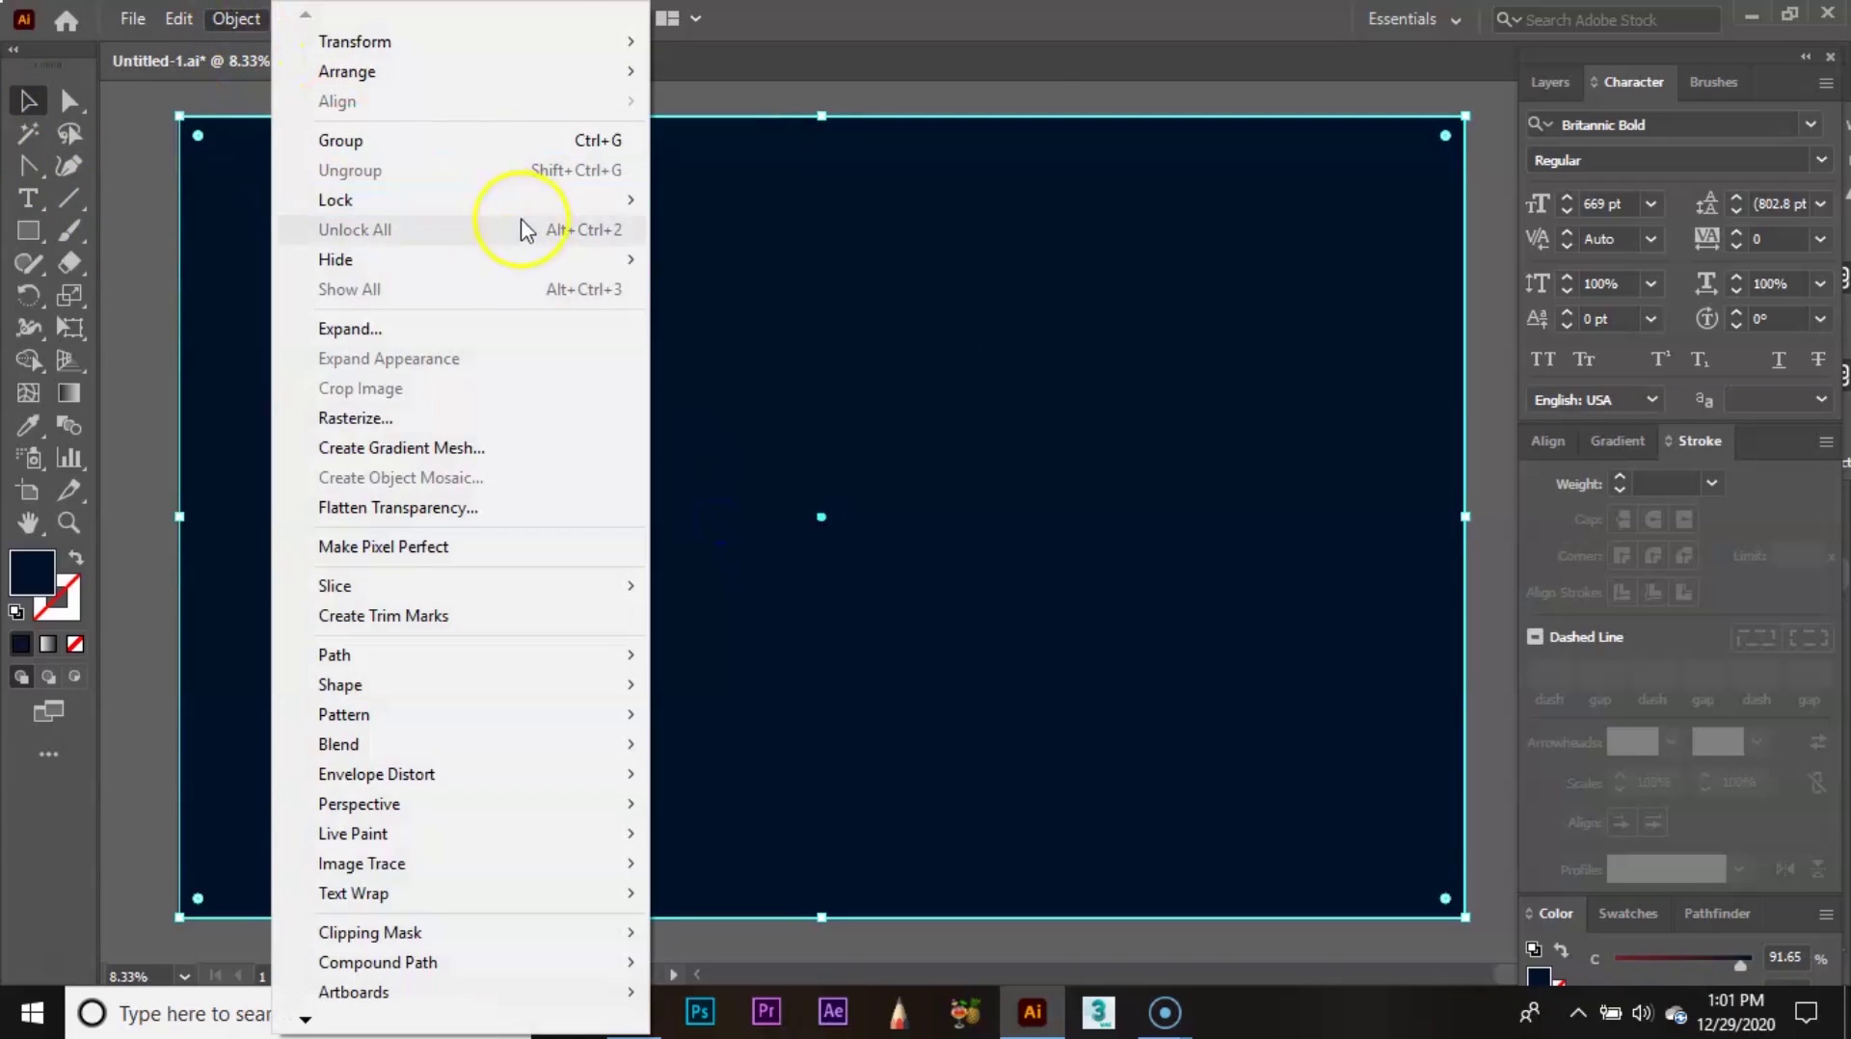
{"action": "left_click", "coordinate": [564, 200]}
{"action": "left_click", "coordinate": [752, 200]}
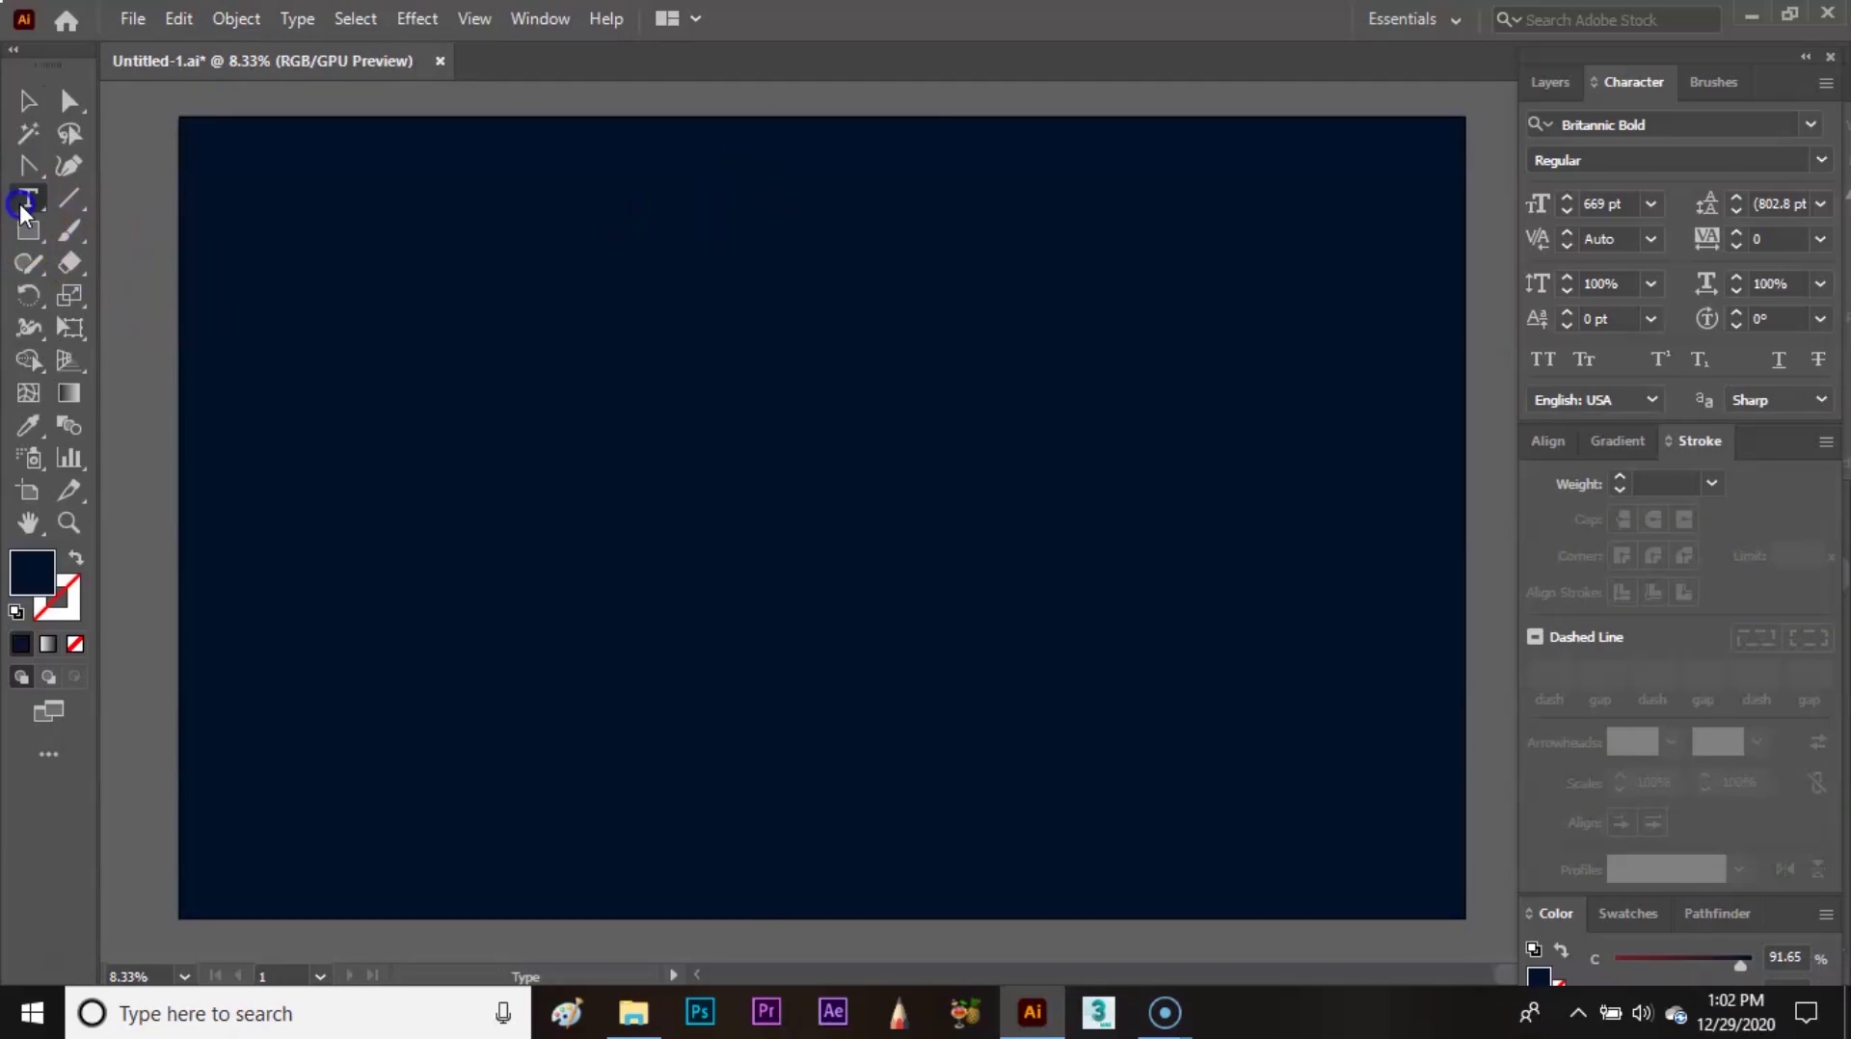
- Add the text WATER and place it near the artboard's right edge at mid-height
{"action": "left_click", "coordinate": [553, 310]}
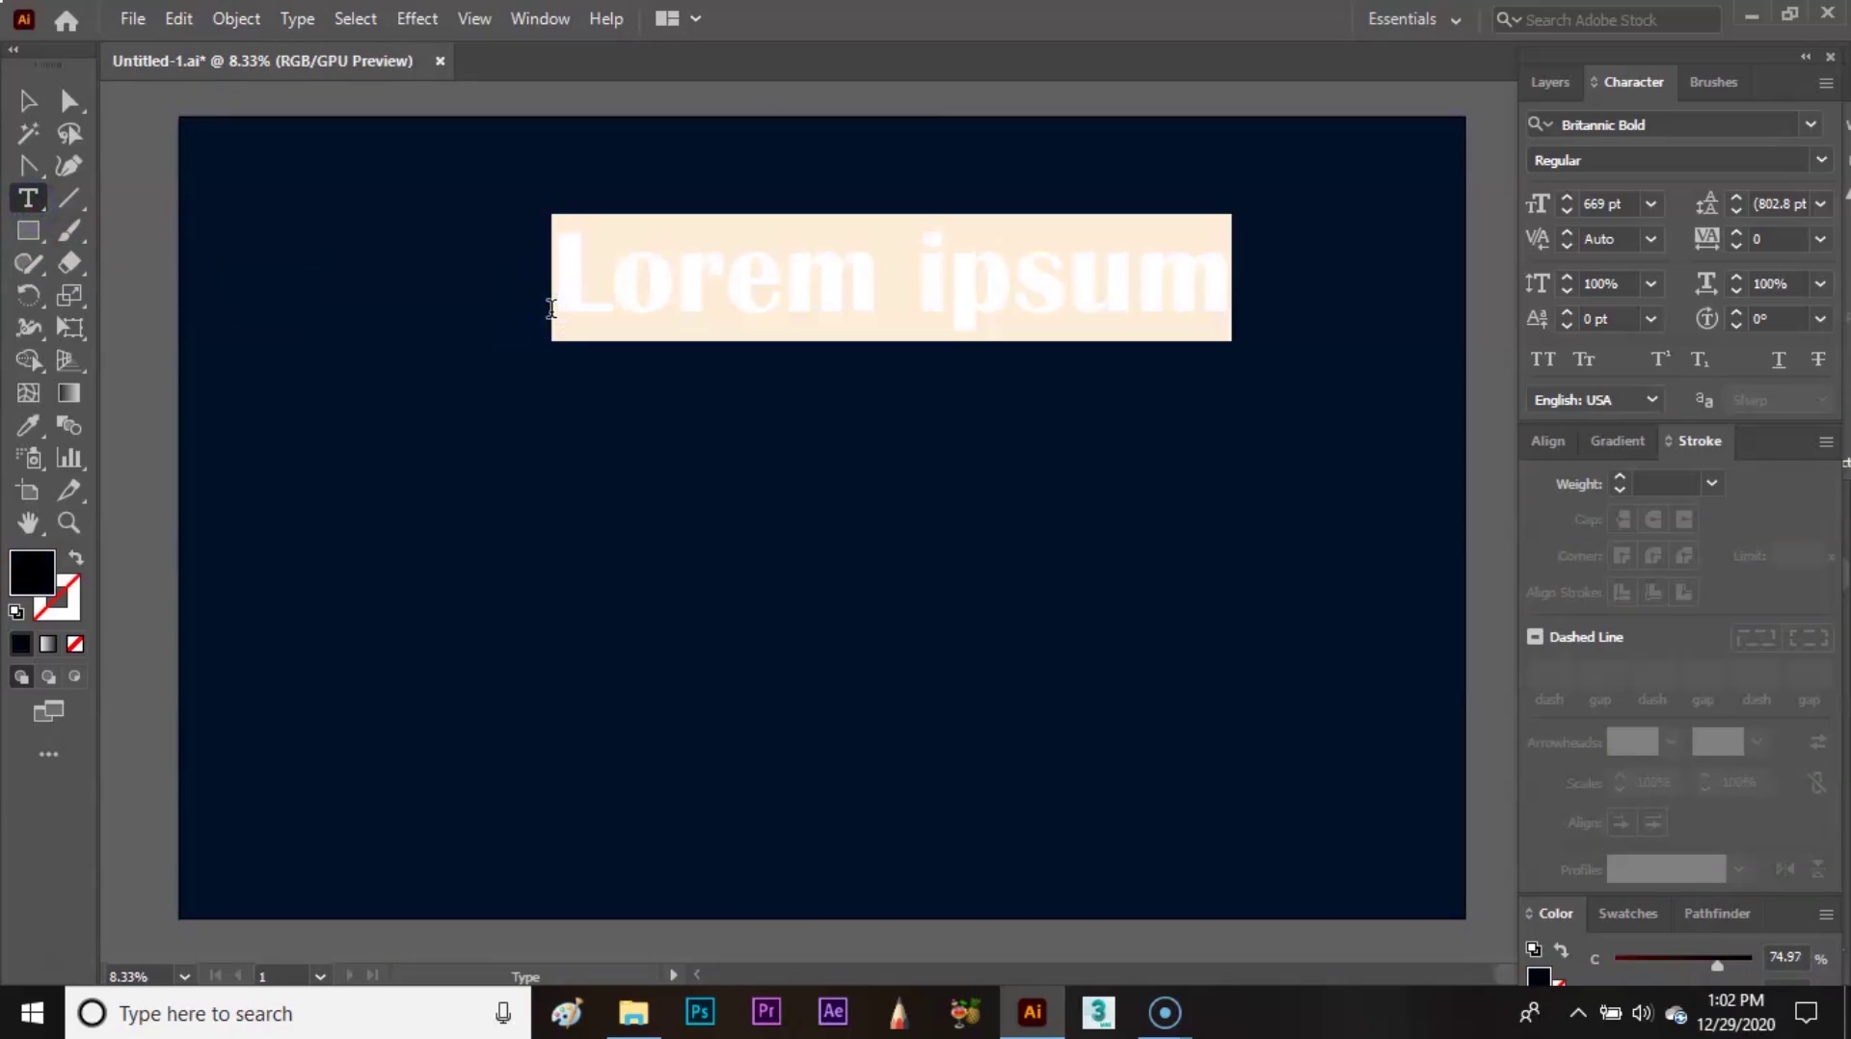
{"action": "type", "text": "WATER"}
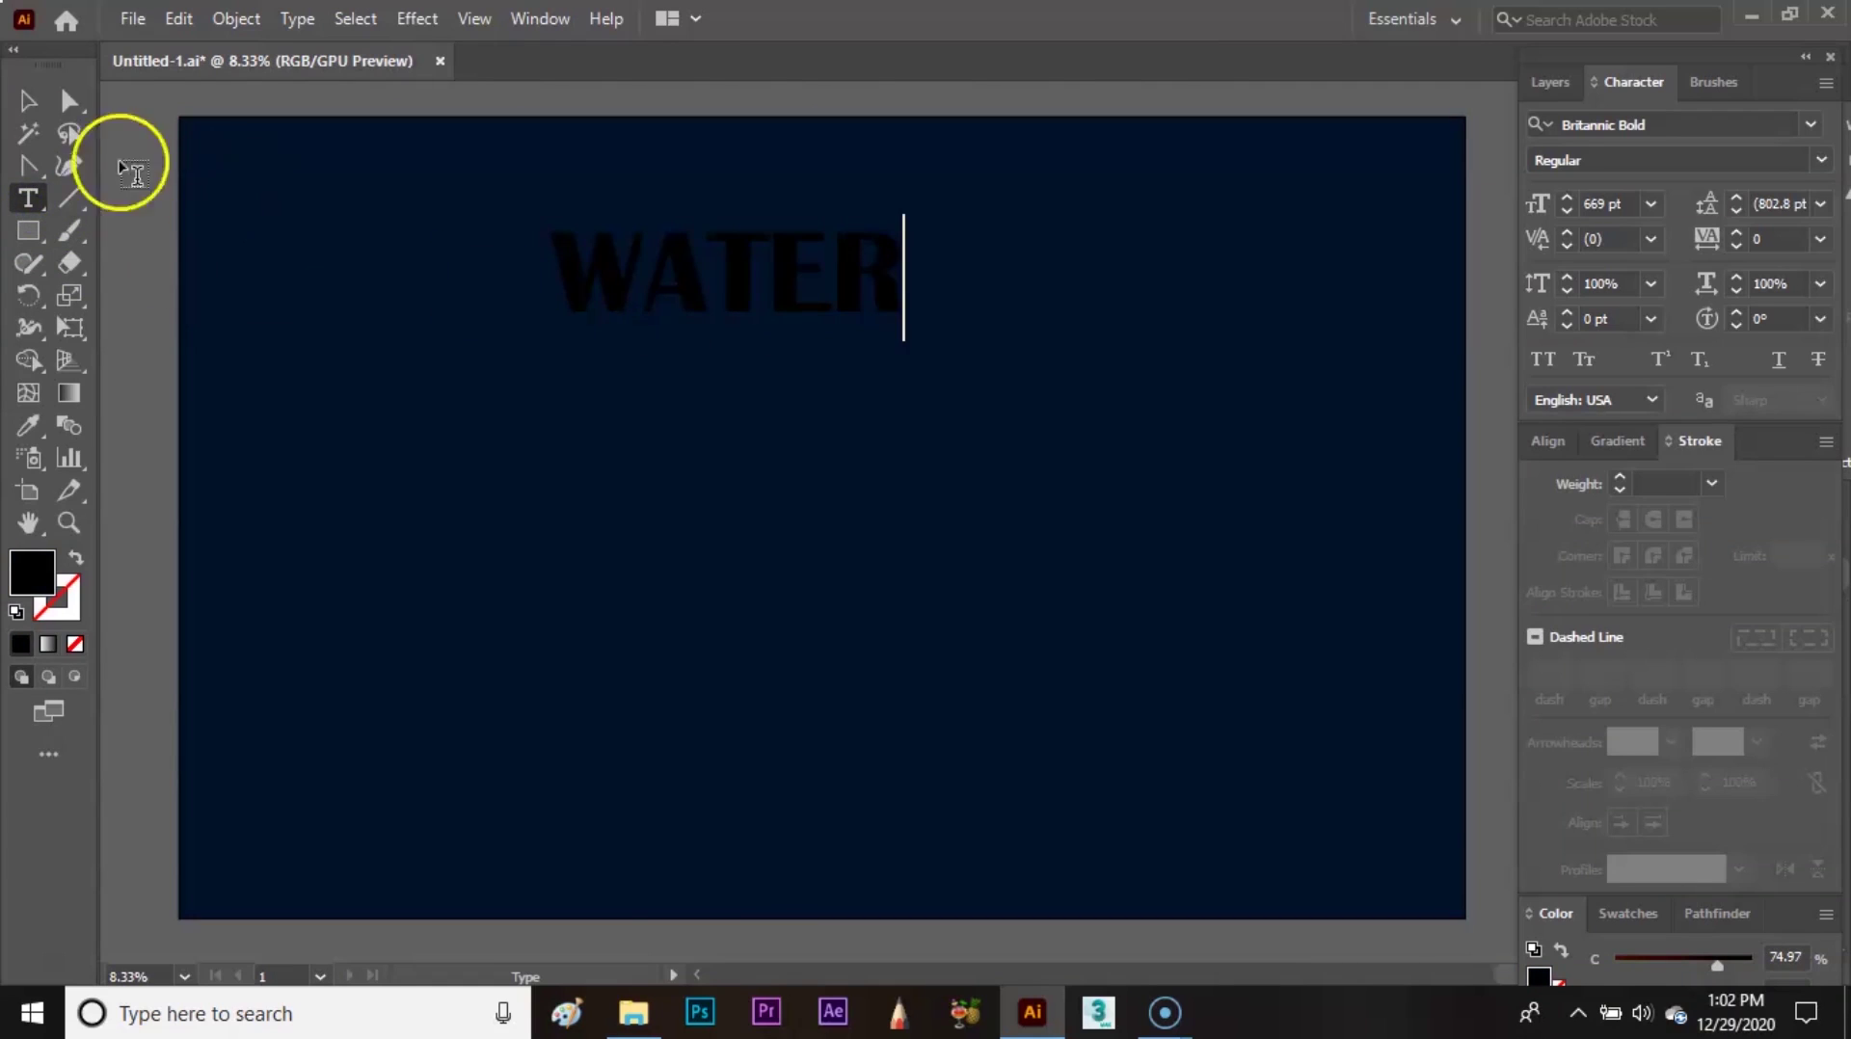
{"action": "left_click", "coordinate": [28, 100]}
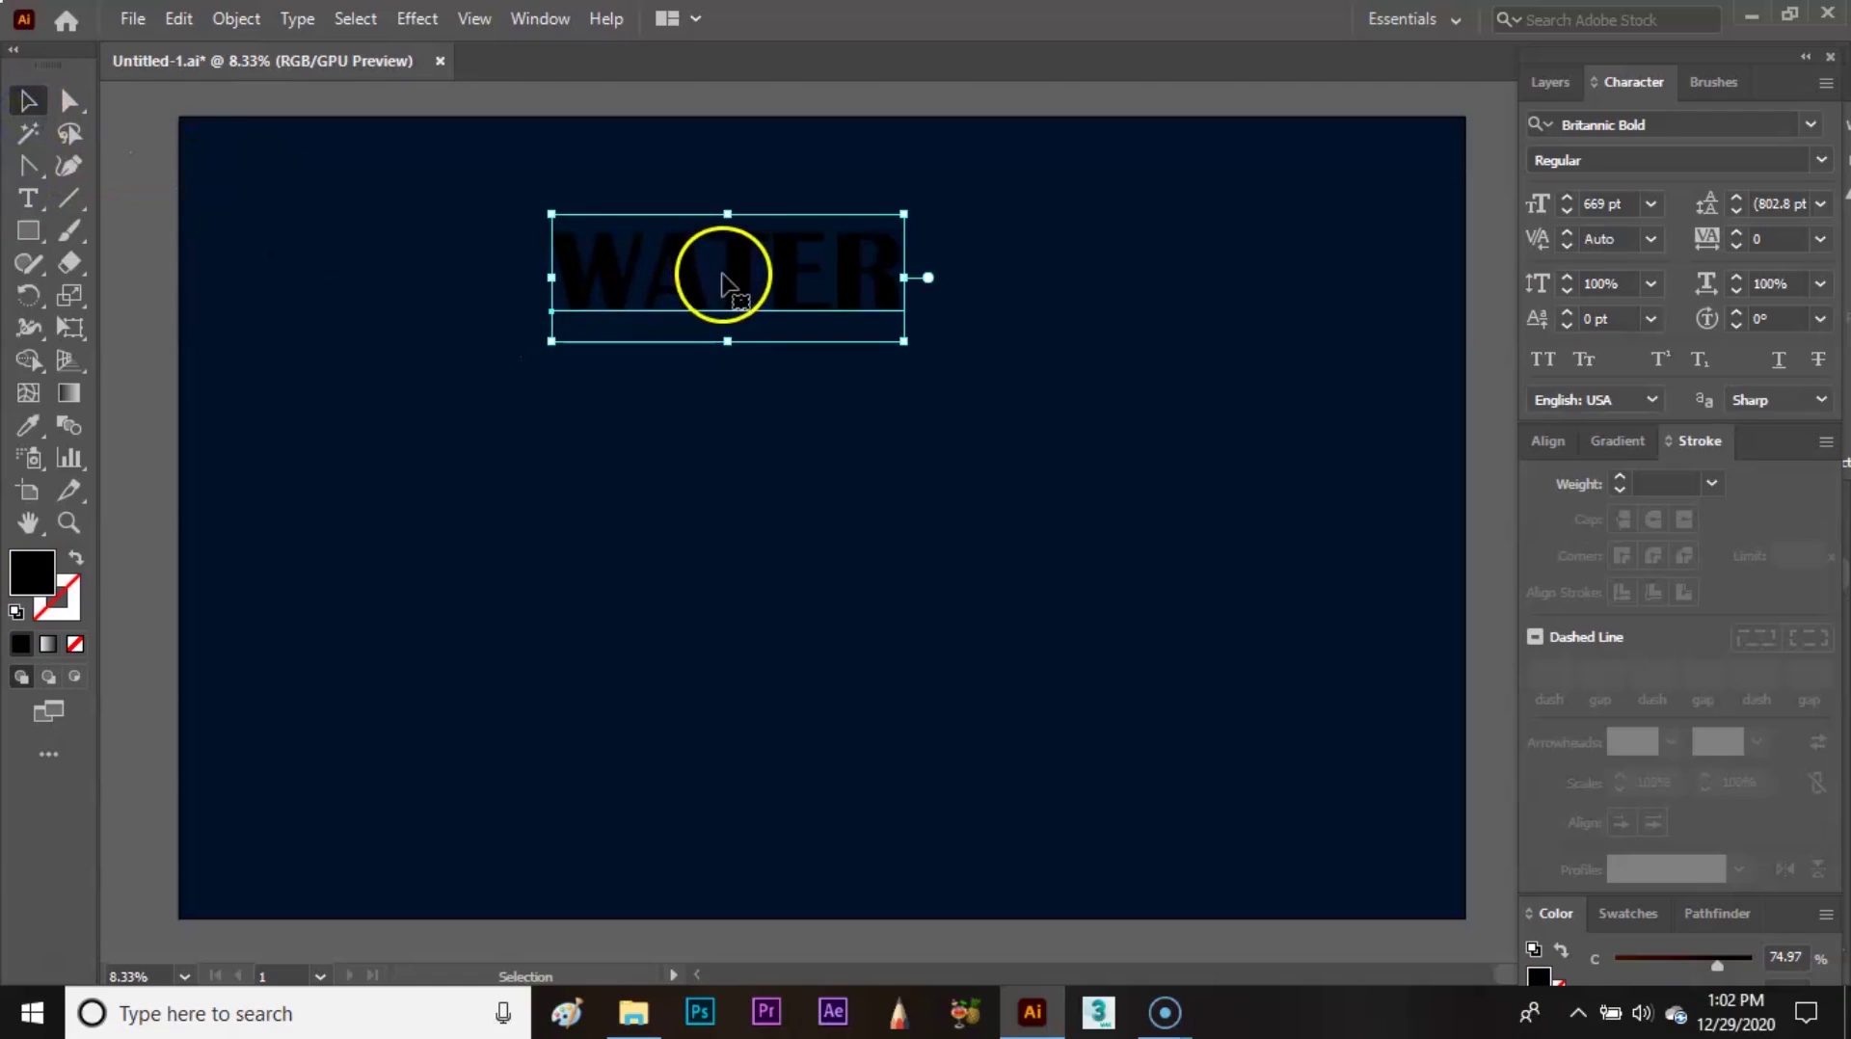
{"action": "left_click_drag", "start_coordinate": [736, 269], "coordinate": [777, 479]}
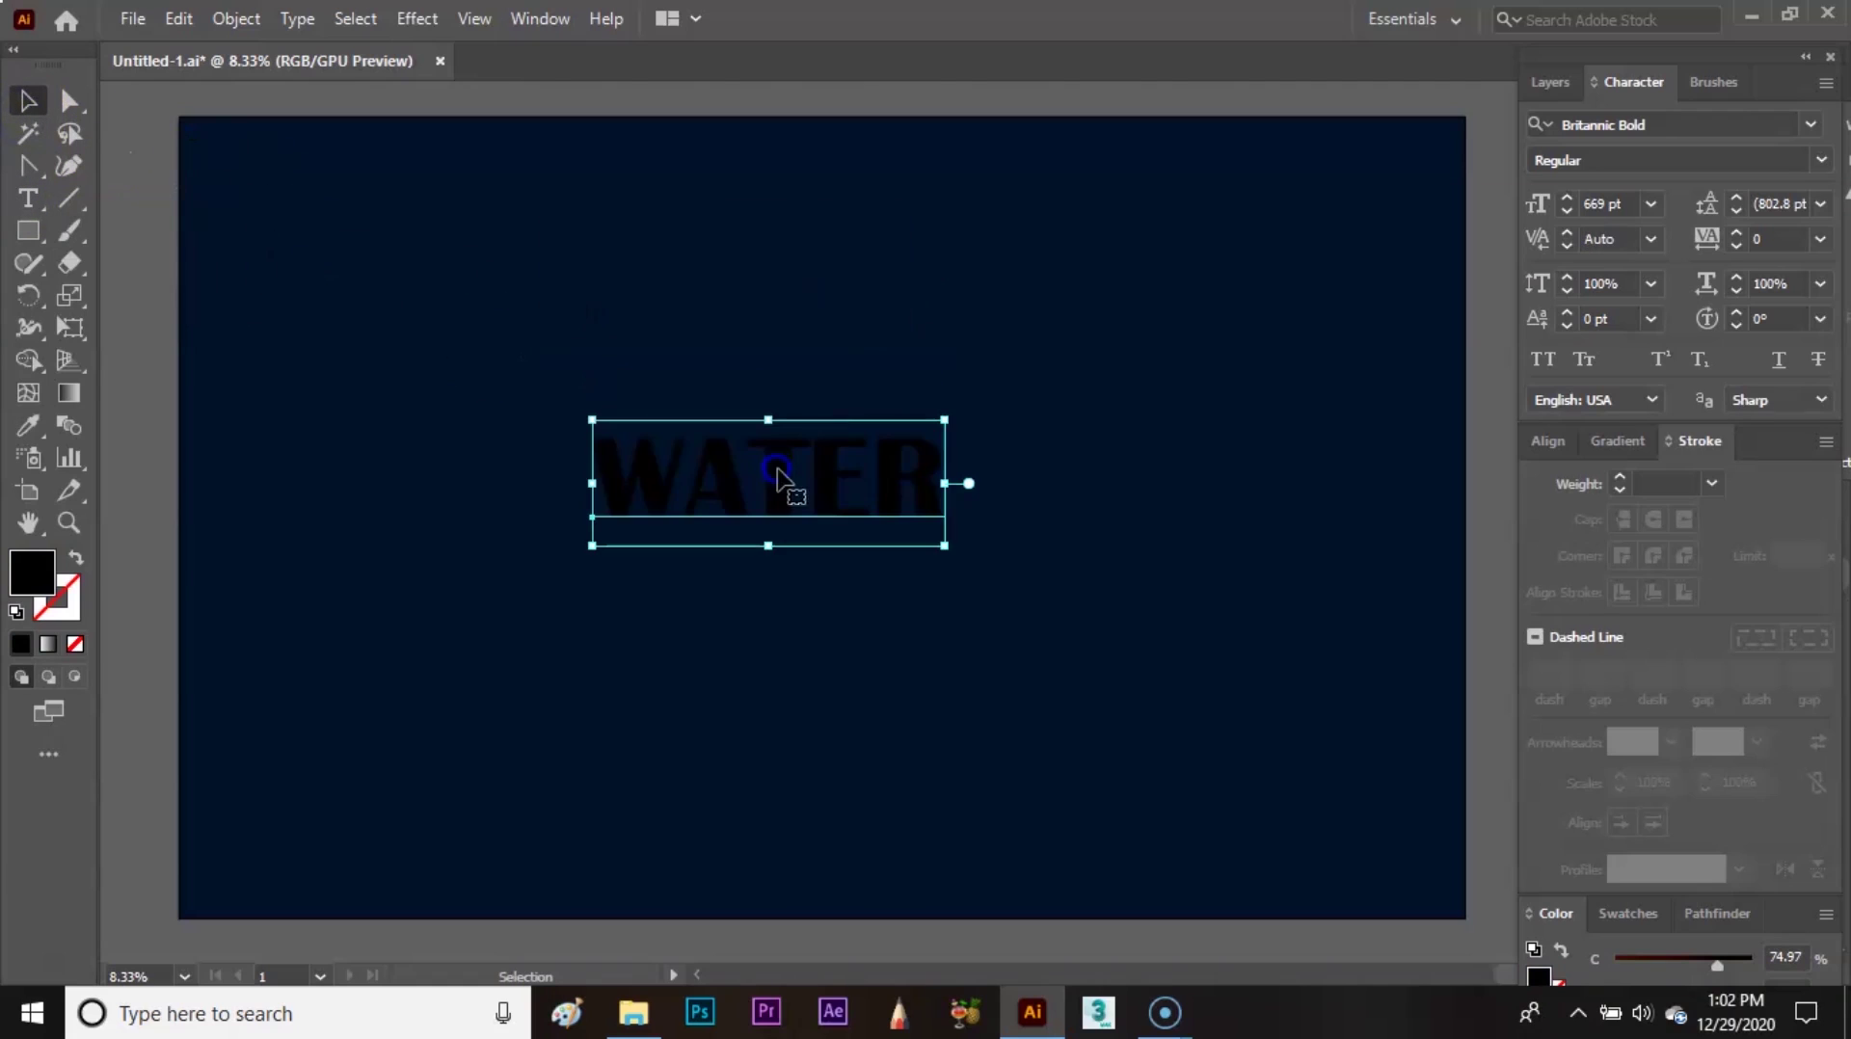
{"action": "left_click", "coordinate": [878, 344]}
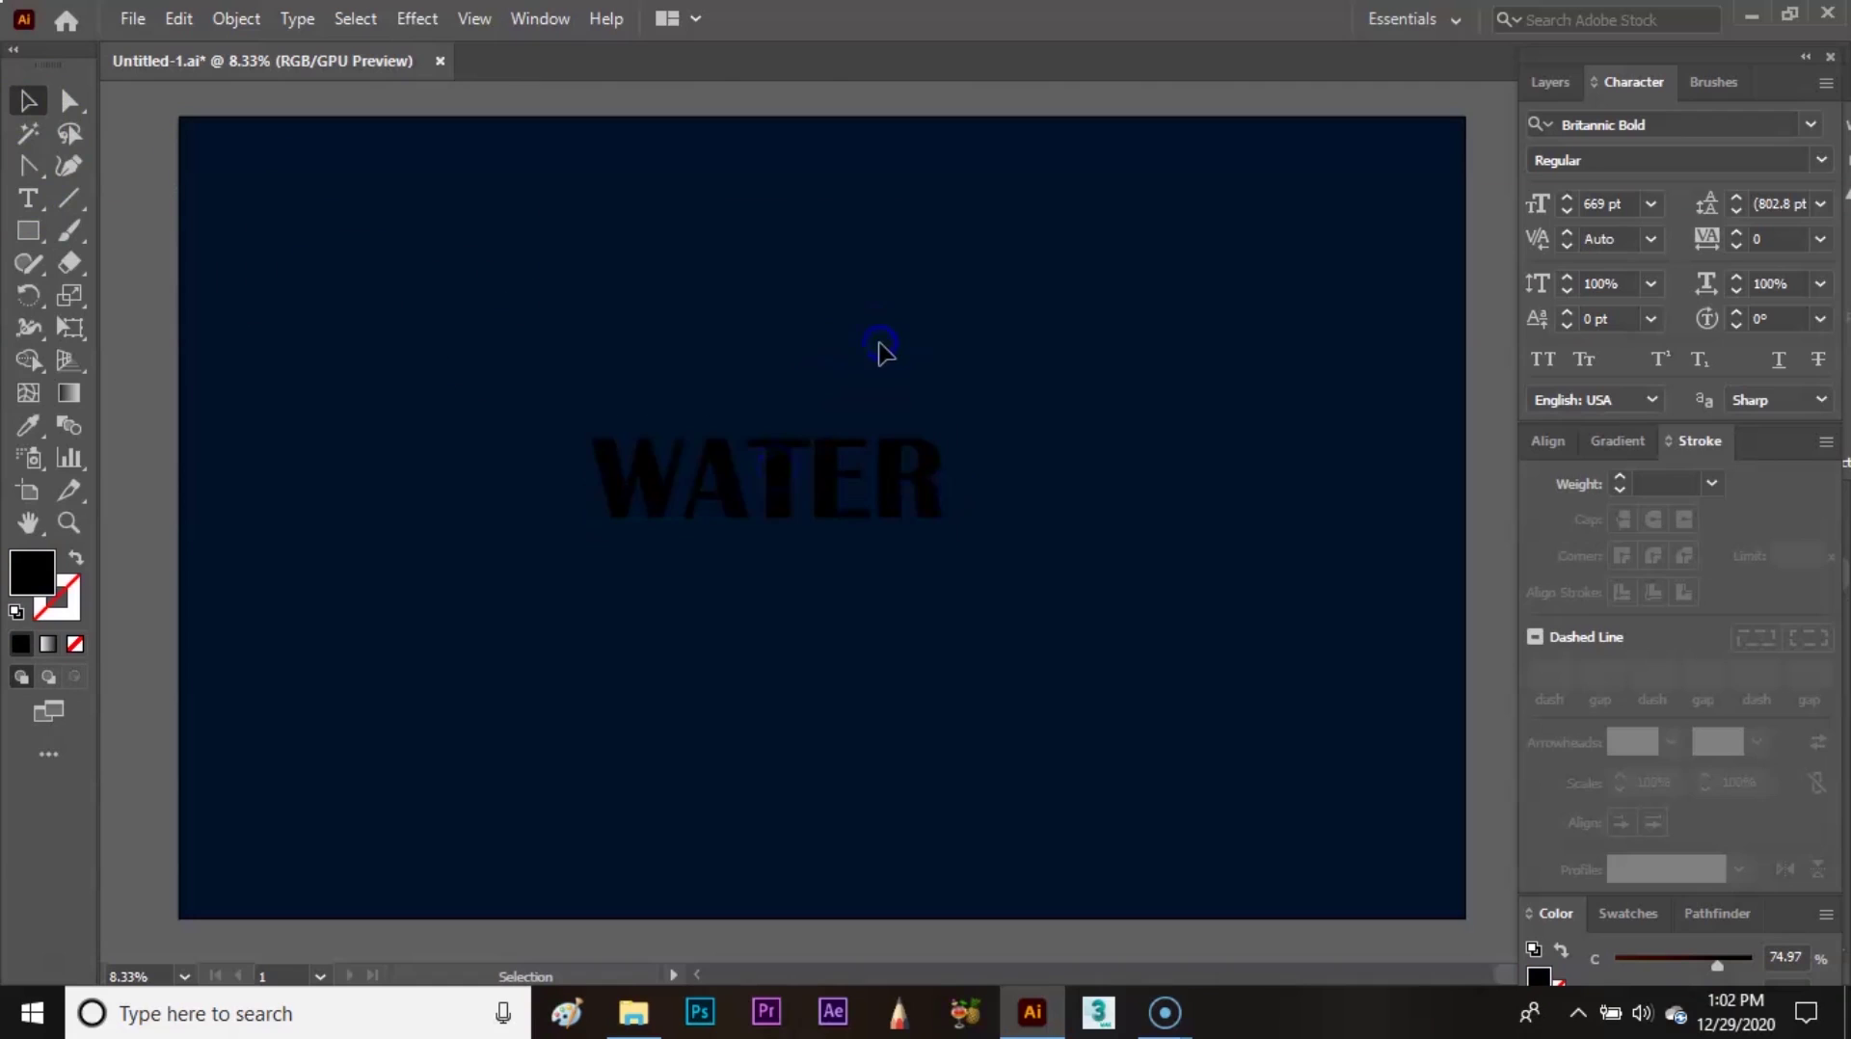
{"action": "left_click_drag", "start_coordinate": [892, 487], "coordinate": [1374, 487]}
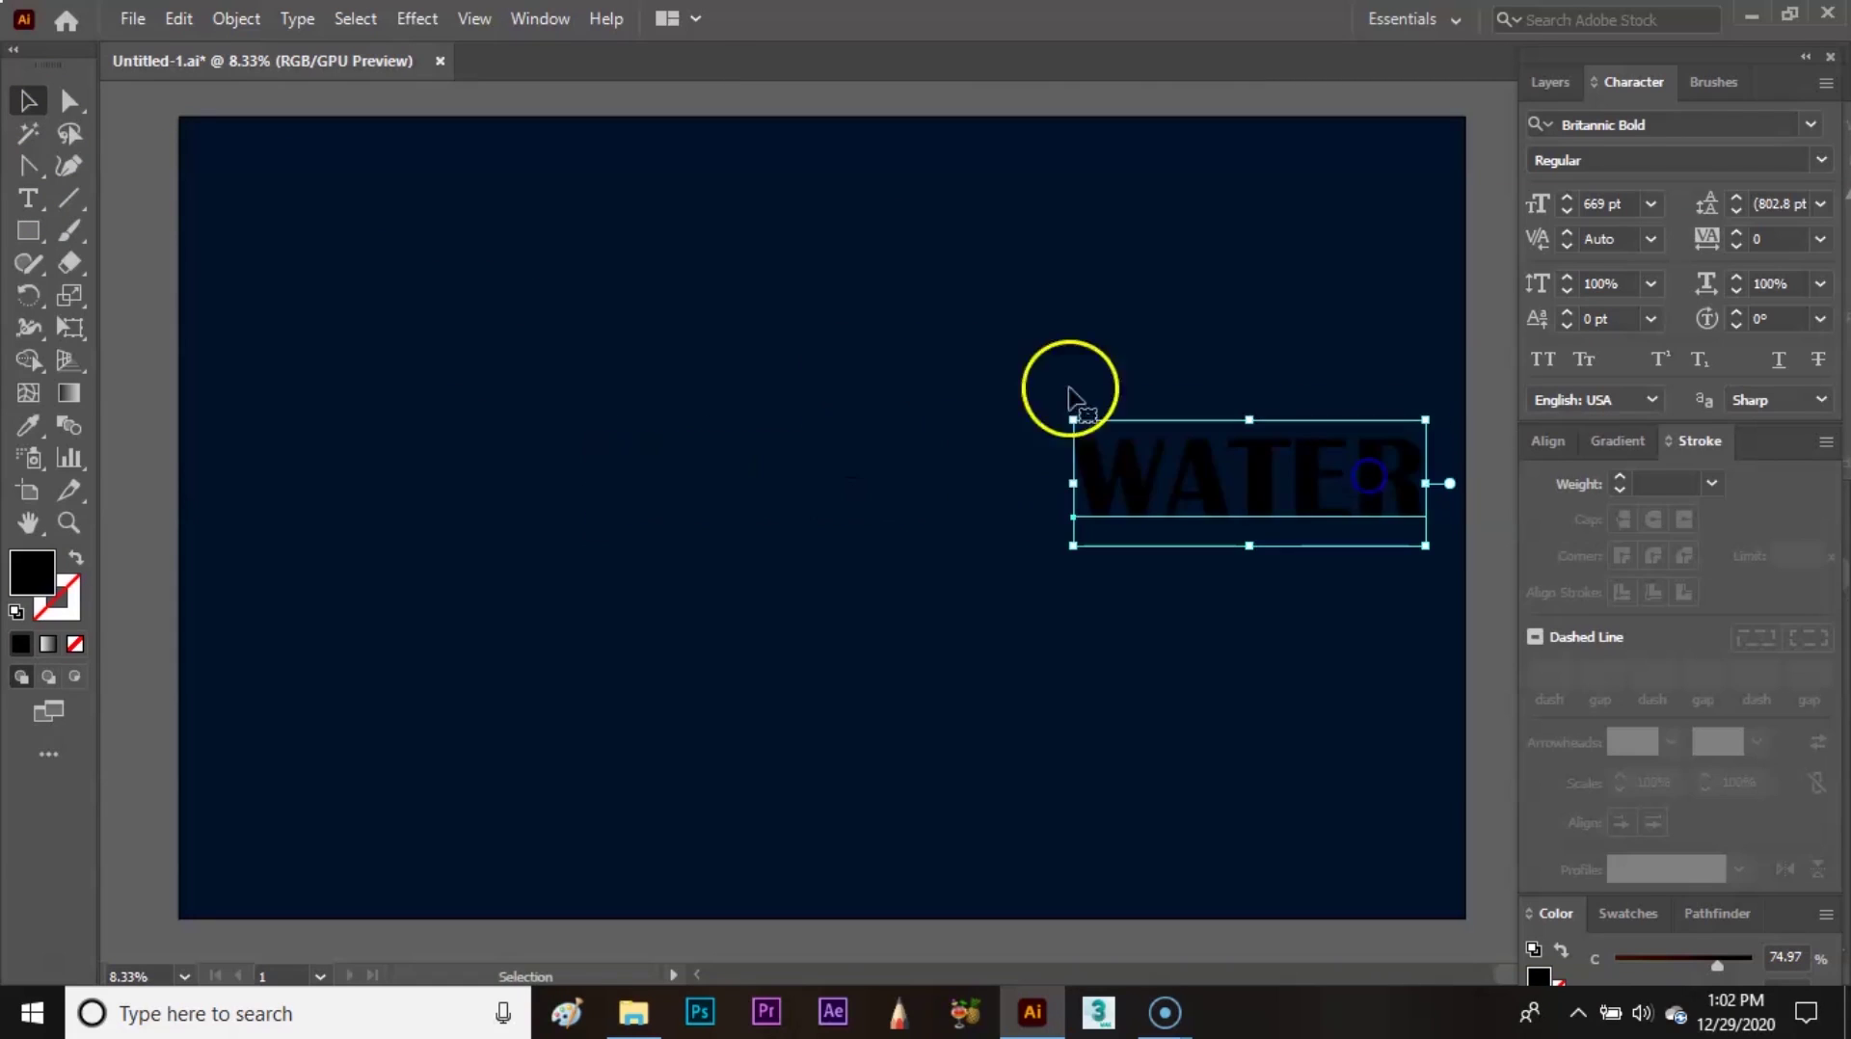
{"action": "left_click", "coordinate": [803, 360]}
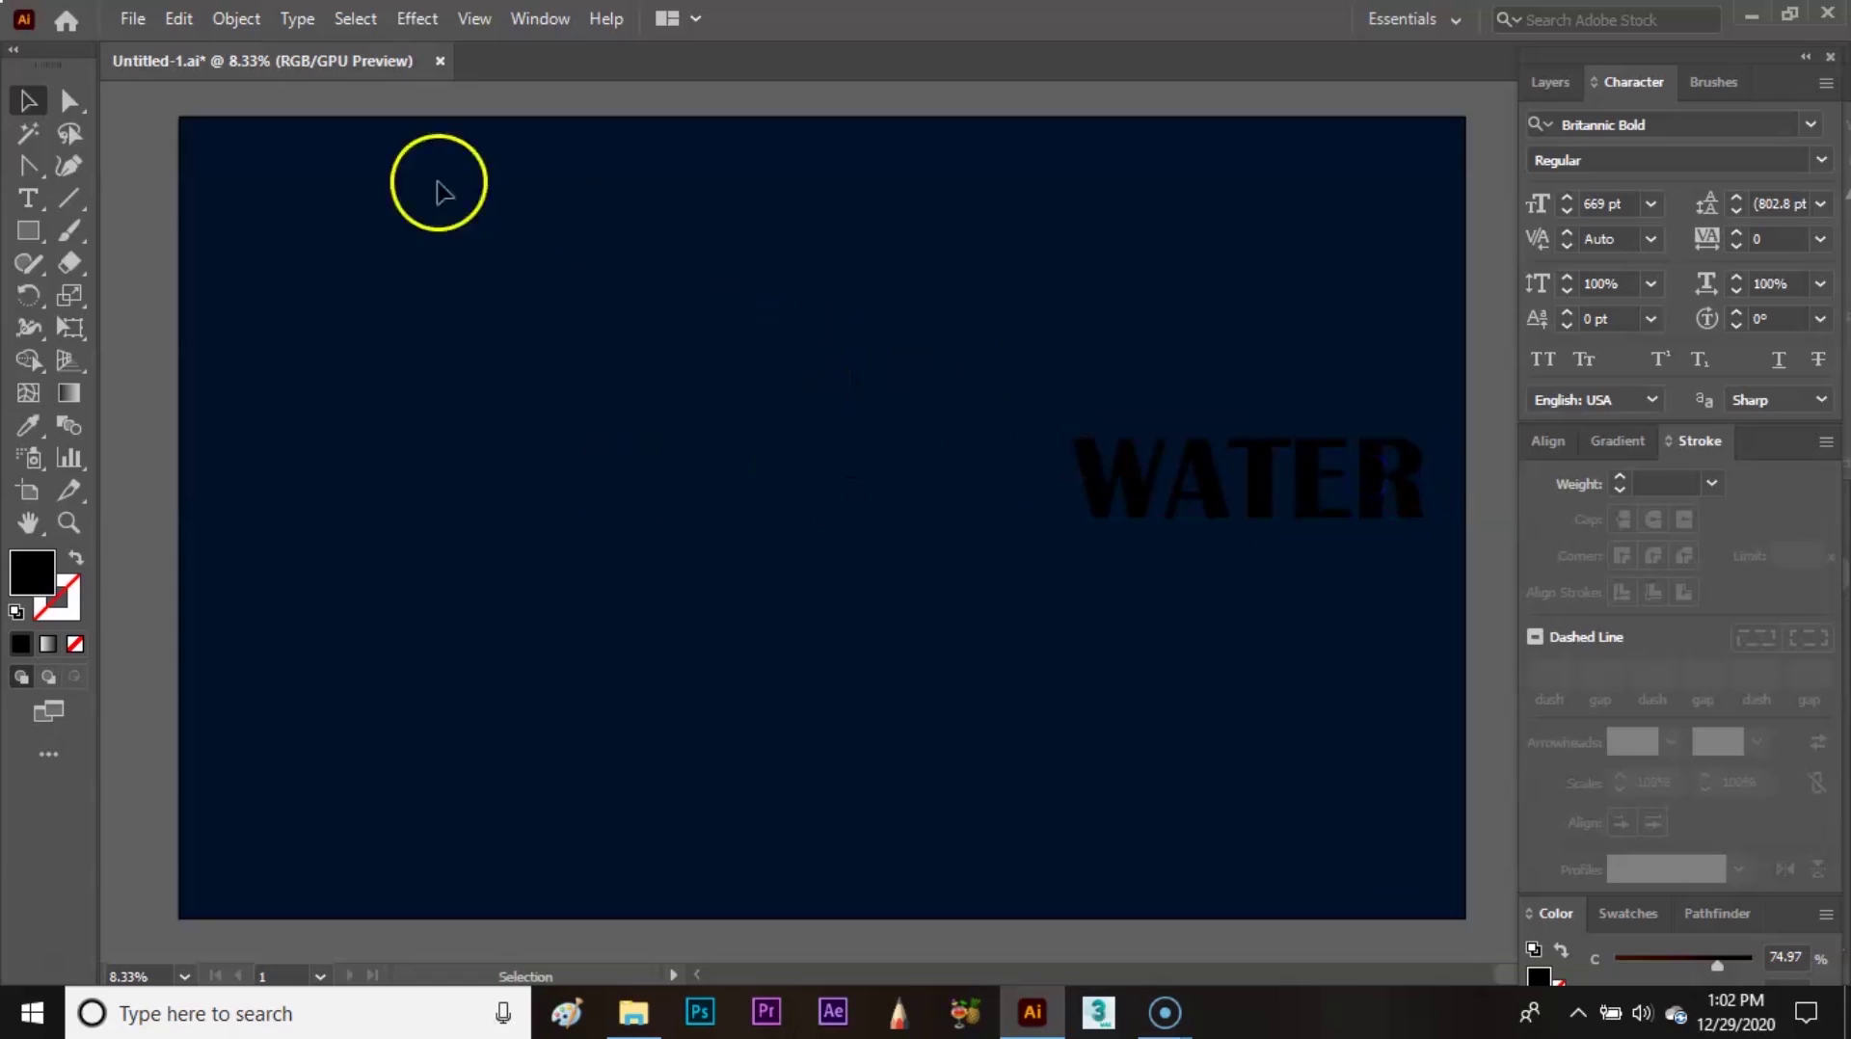
- Draw a tall ellipse left of the WATER text and reshape it into an inverted teardrop with a pointed bottom and slightly raised side anchors
{"action": "left_click_drag", "start_coordinate": [16, 236], "coordinate": [139, 296]}
{"action": "left_click_drag", "start_coordinate": [528, 285], "coordinate": [872, 710]}
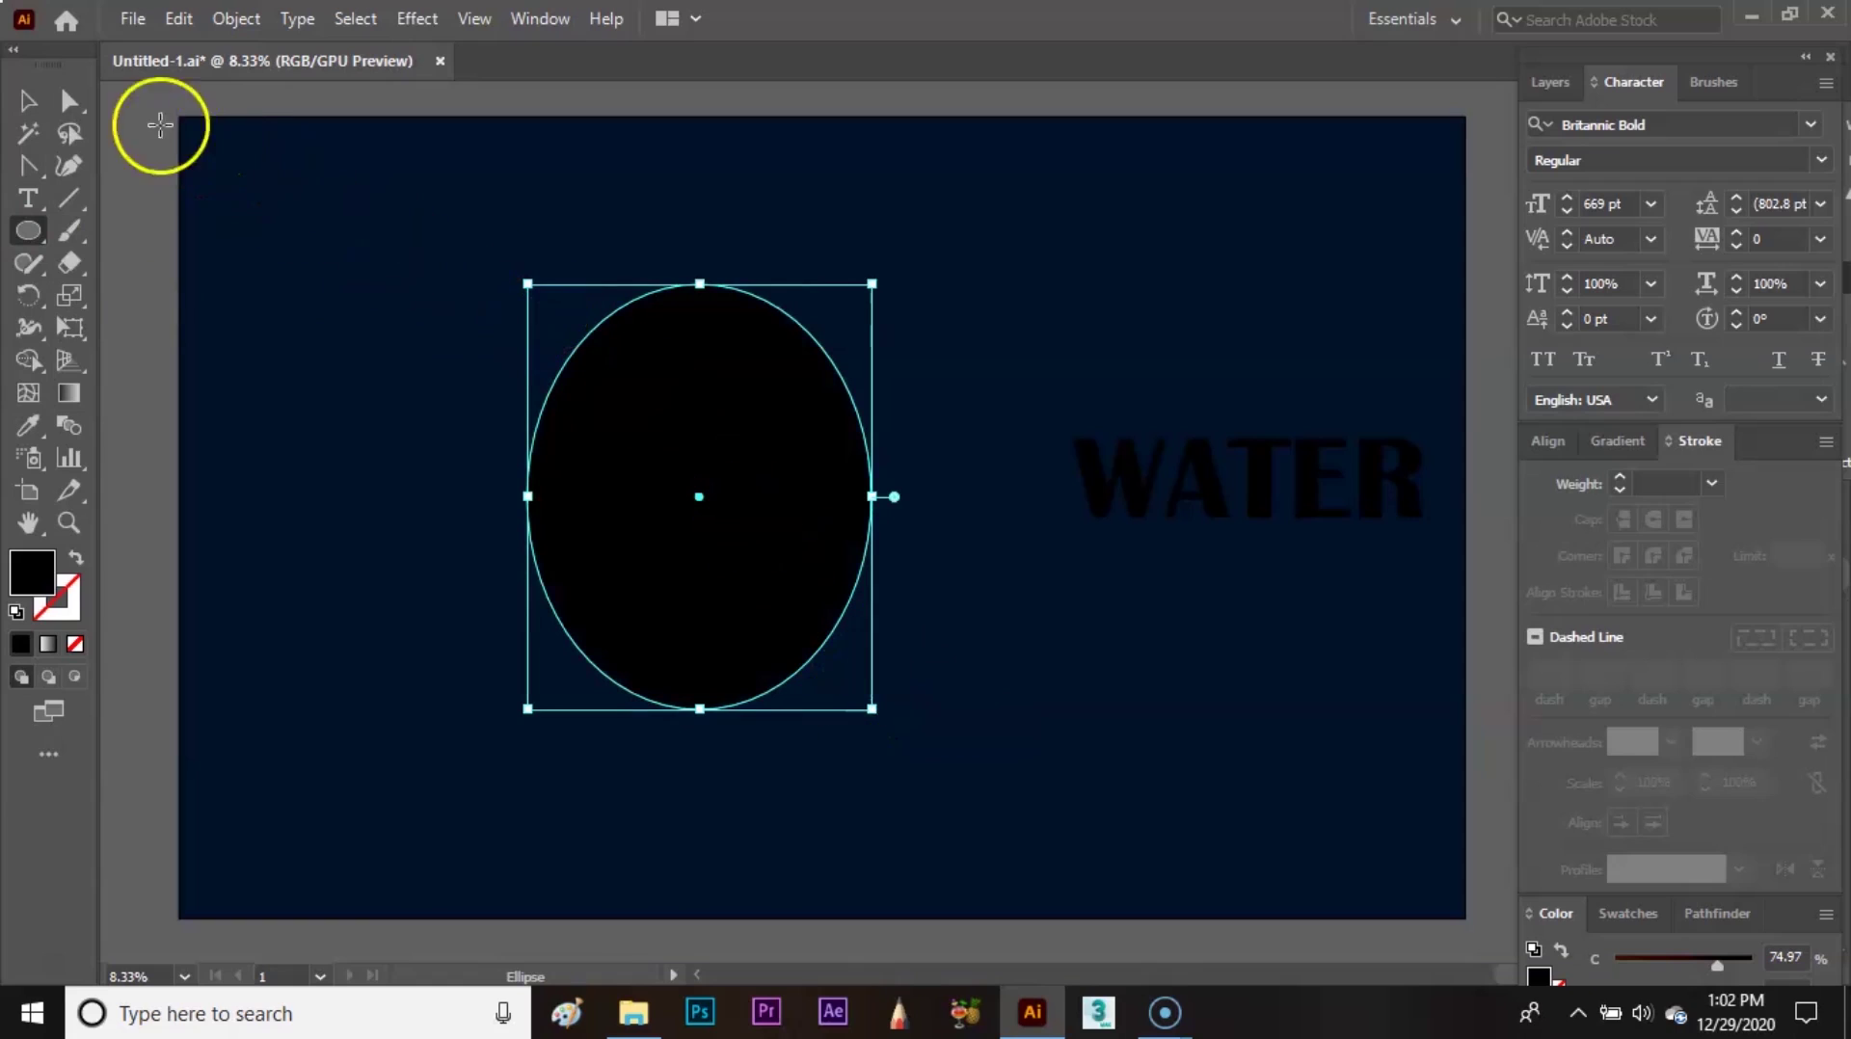
{"action": "left_click", "coordinate": [68, 101]}
{"action": "left_click", "coordinate": [698, 710]}
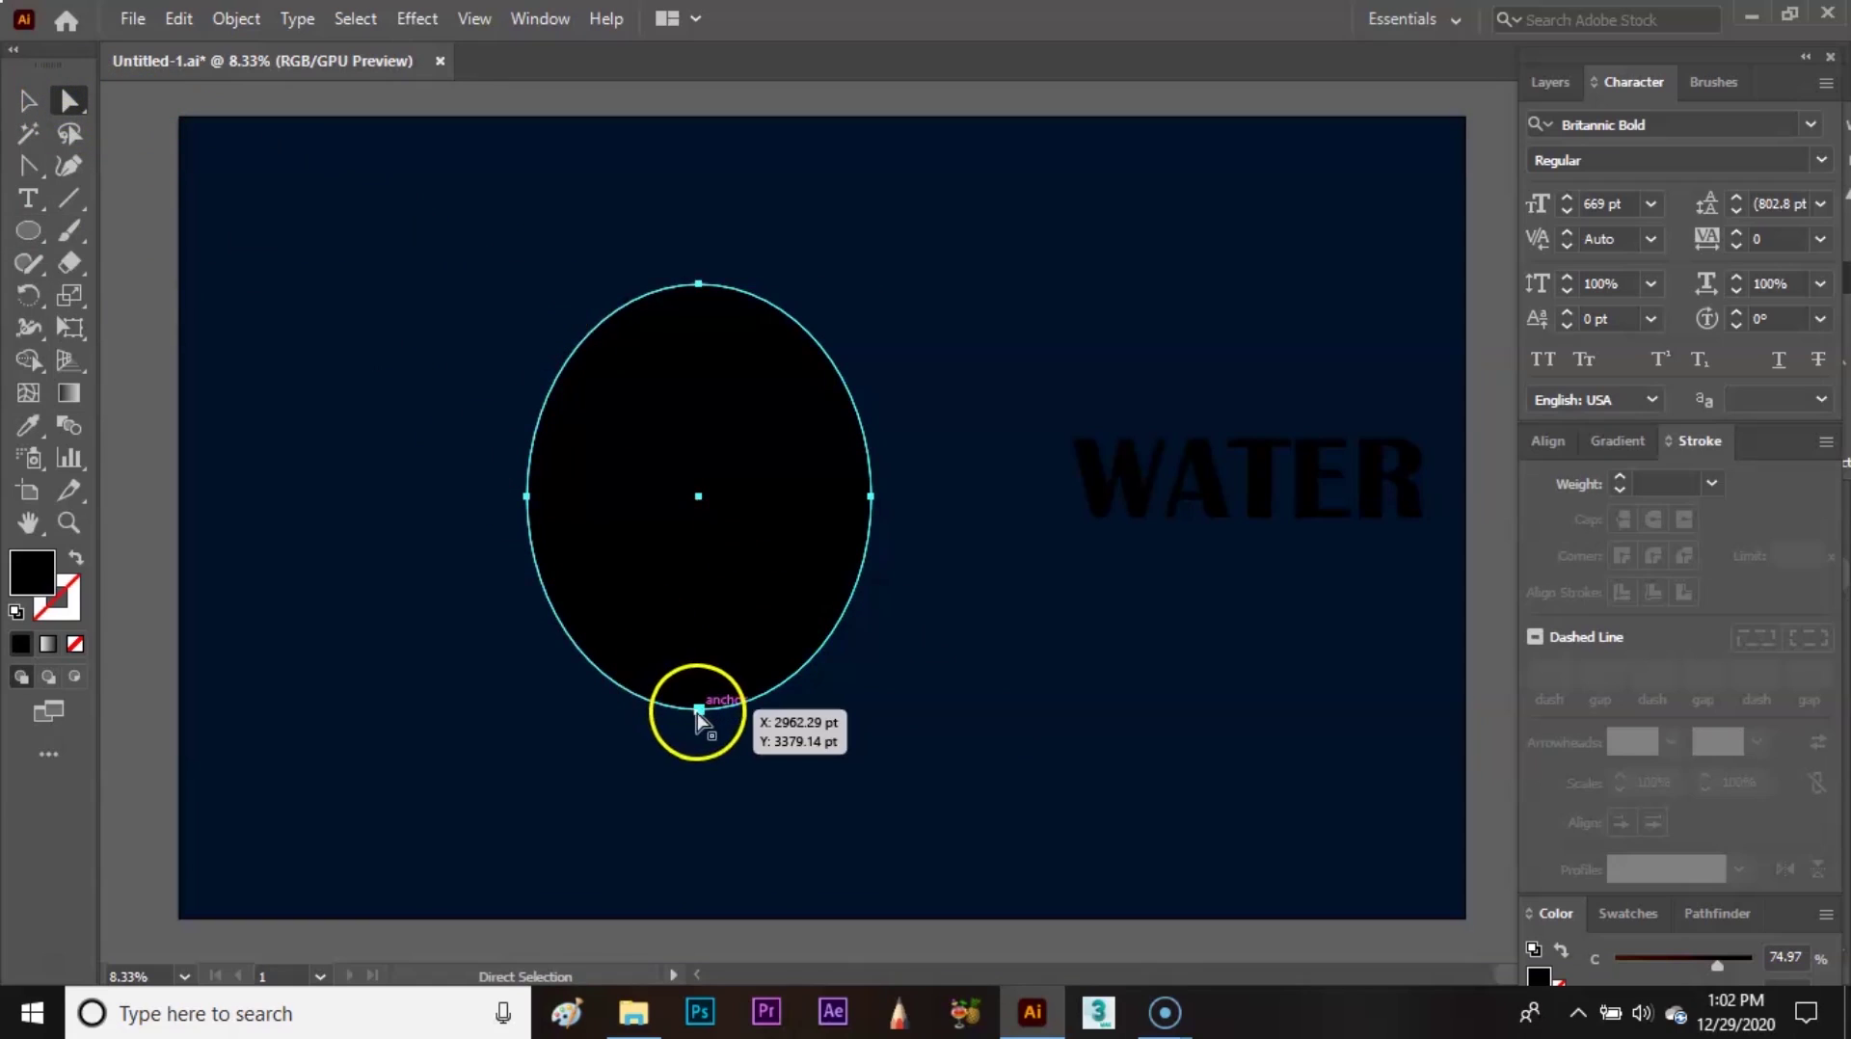
{"action": "left_click_drag", "start_coordinate": [603, 711], "coordinate": [703, 718]}
{"action": "left_click", "coordinate": [707, 429]}
{"action": "left_click_drag", "start_coordinate": [529, 498], "coordinate": [531, 474]}
{"action": "left_click", "coordinate": [826, 502]}
{"action": "left_click_drag", "start_coordinate": [871, 500], "coordinate": [872, 479]}
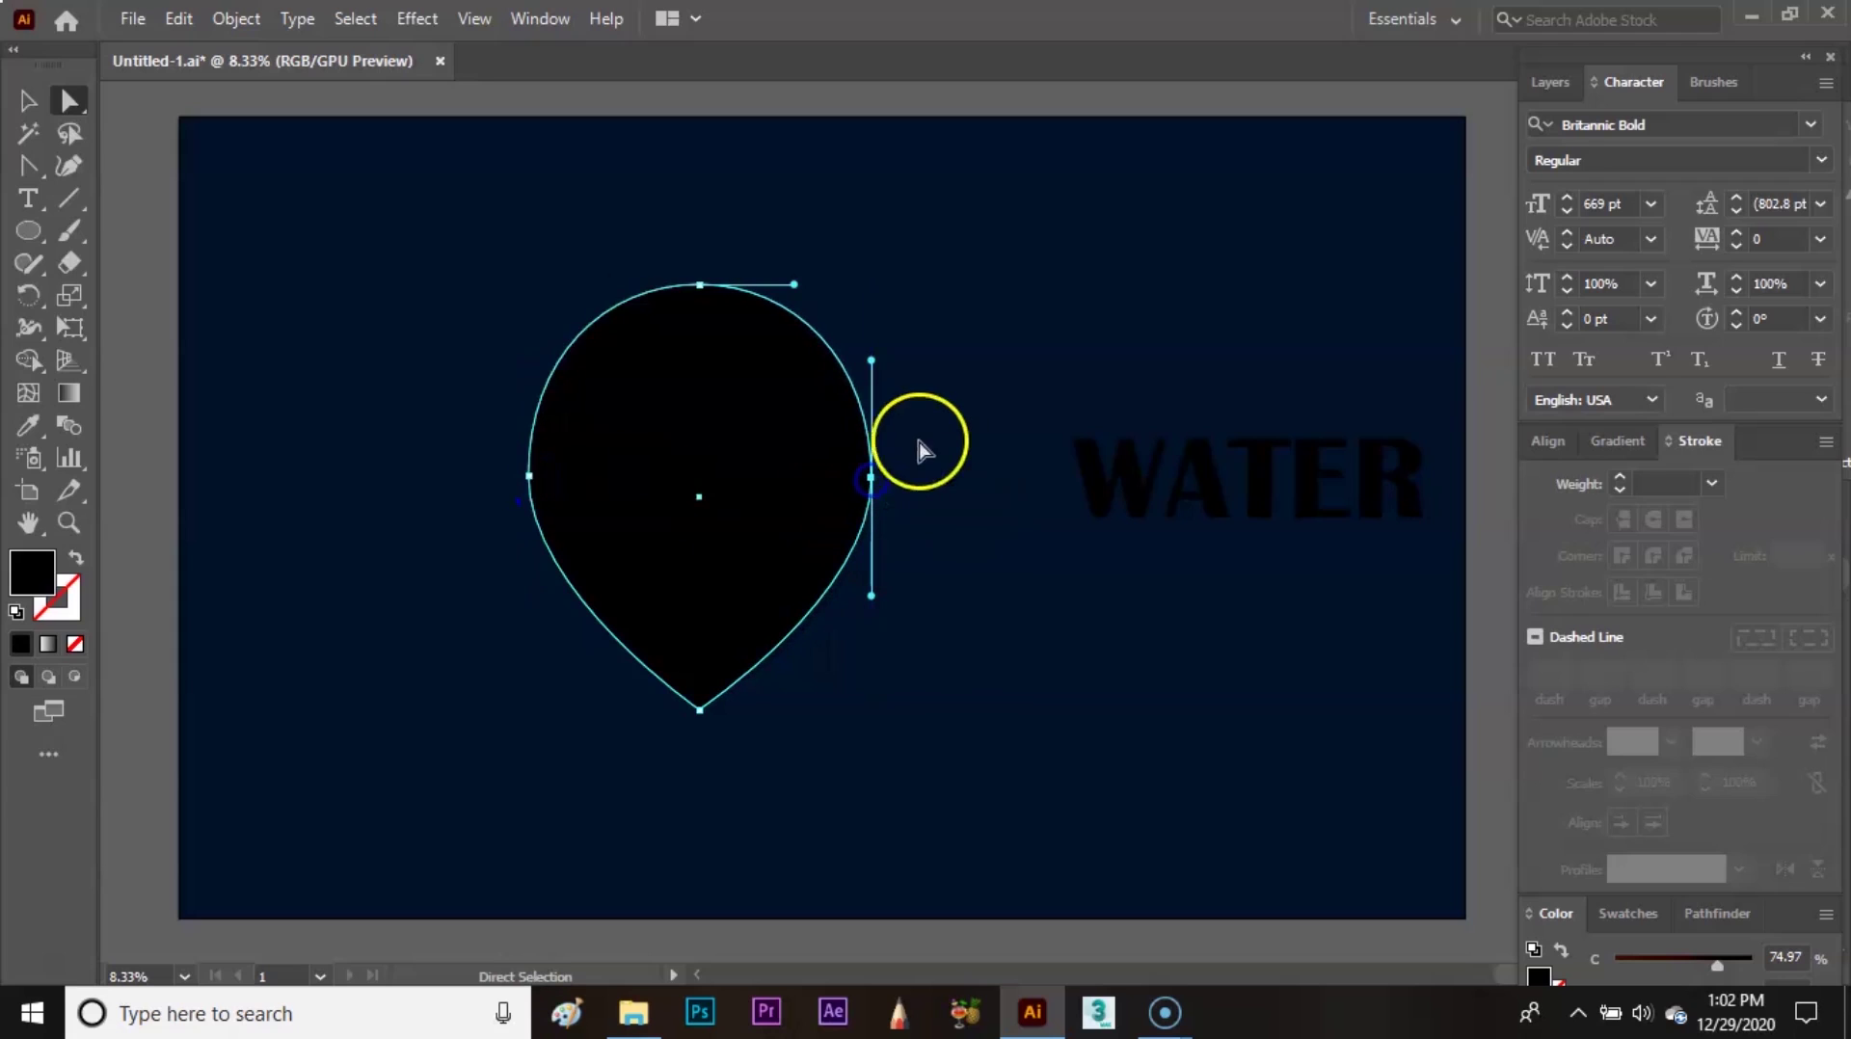
- Swap the teardrop's fill and stroke so only the outline remains, and set the stroke weight to 3 pt
{"action": "key", "text": "v"}
{"action": "left_click", "coordinate": [955, 401]}
{"action": "left_click", "coordinate": [710, 448]}
{"action": "left_click", "coordinate": [77, 562]}
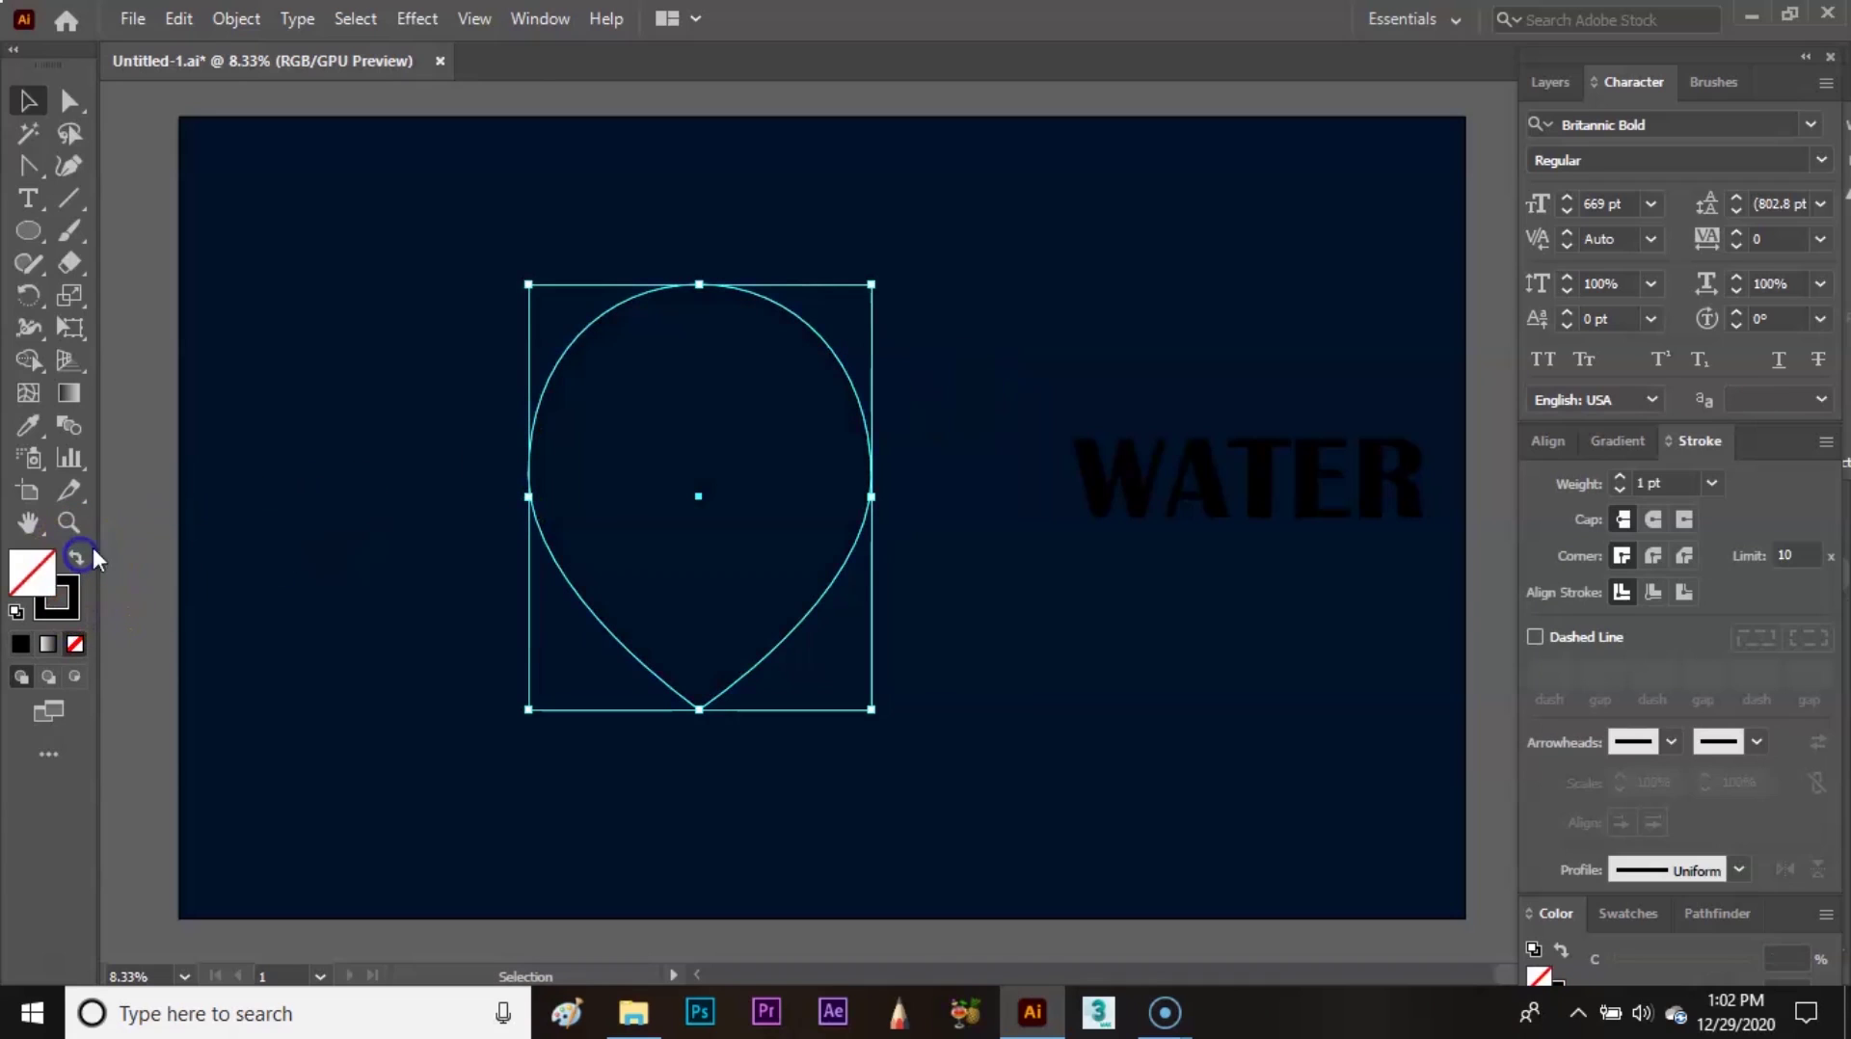
{"action": "left_click", "coordinate": [1620, 477]}
{"action": "left_click", "coordinate": [1620, 477]}
{"action": "left_click", "coordinate": [1201, 369]}
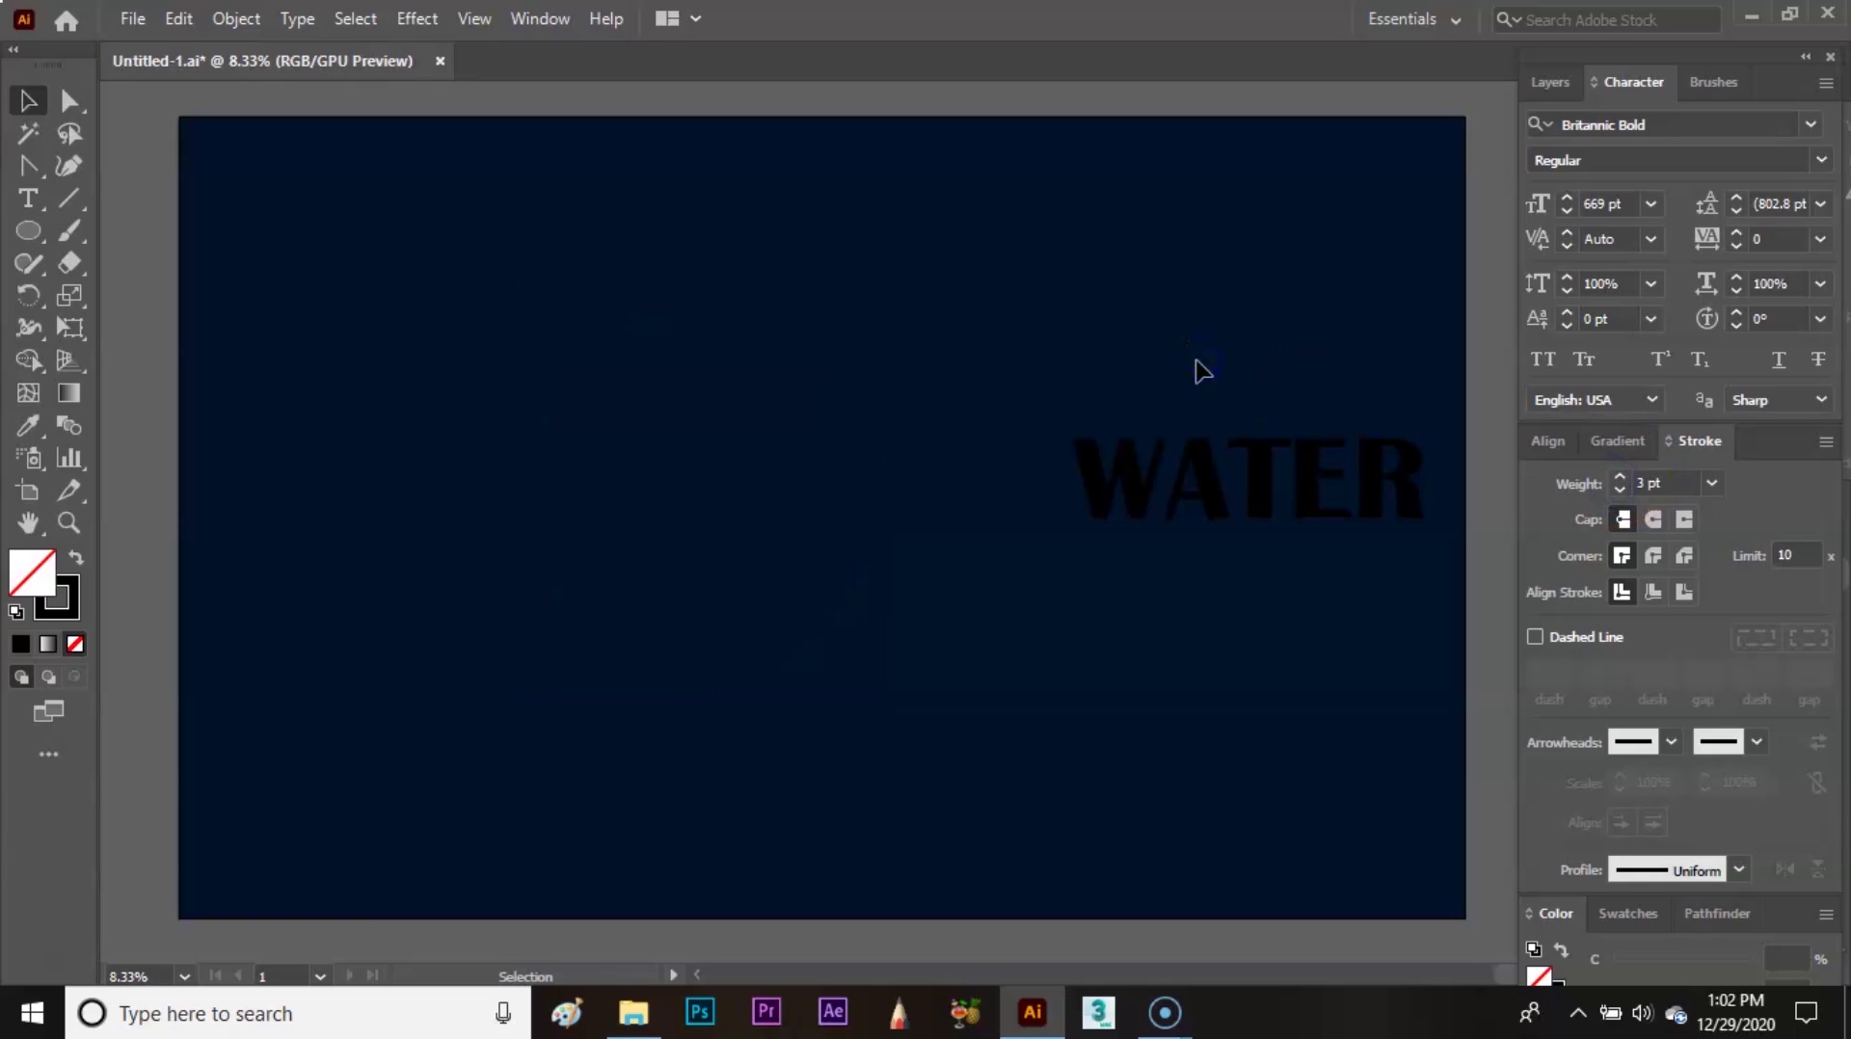
- Move the WATER text over the middle of the teardrop and convert it to outlines
{"action": "left_click_drag", "start_coordinate": [1254, 497], "coordinate": [707, 500]}
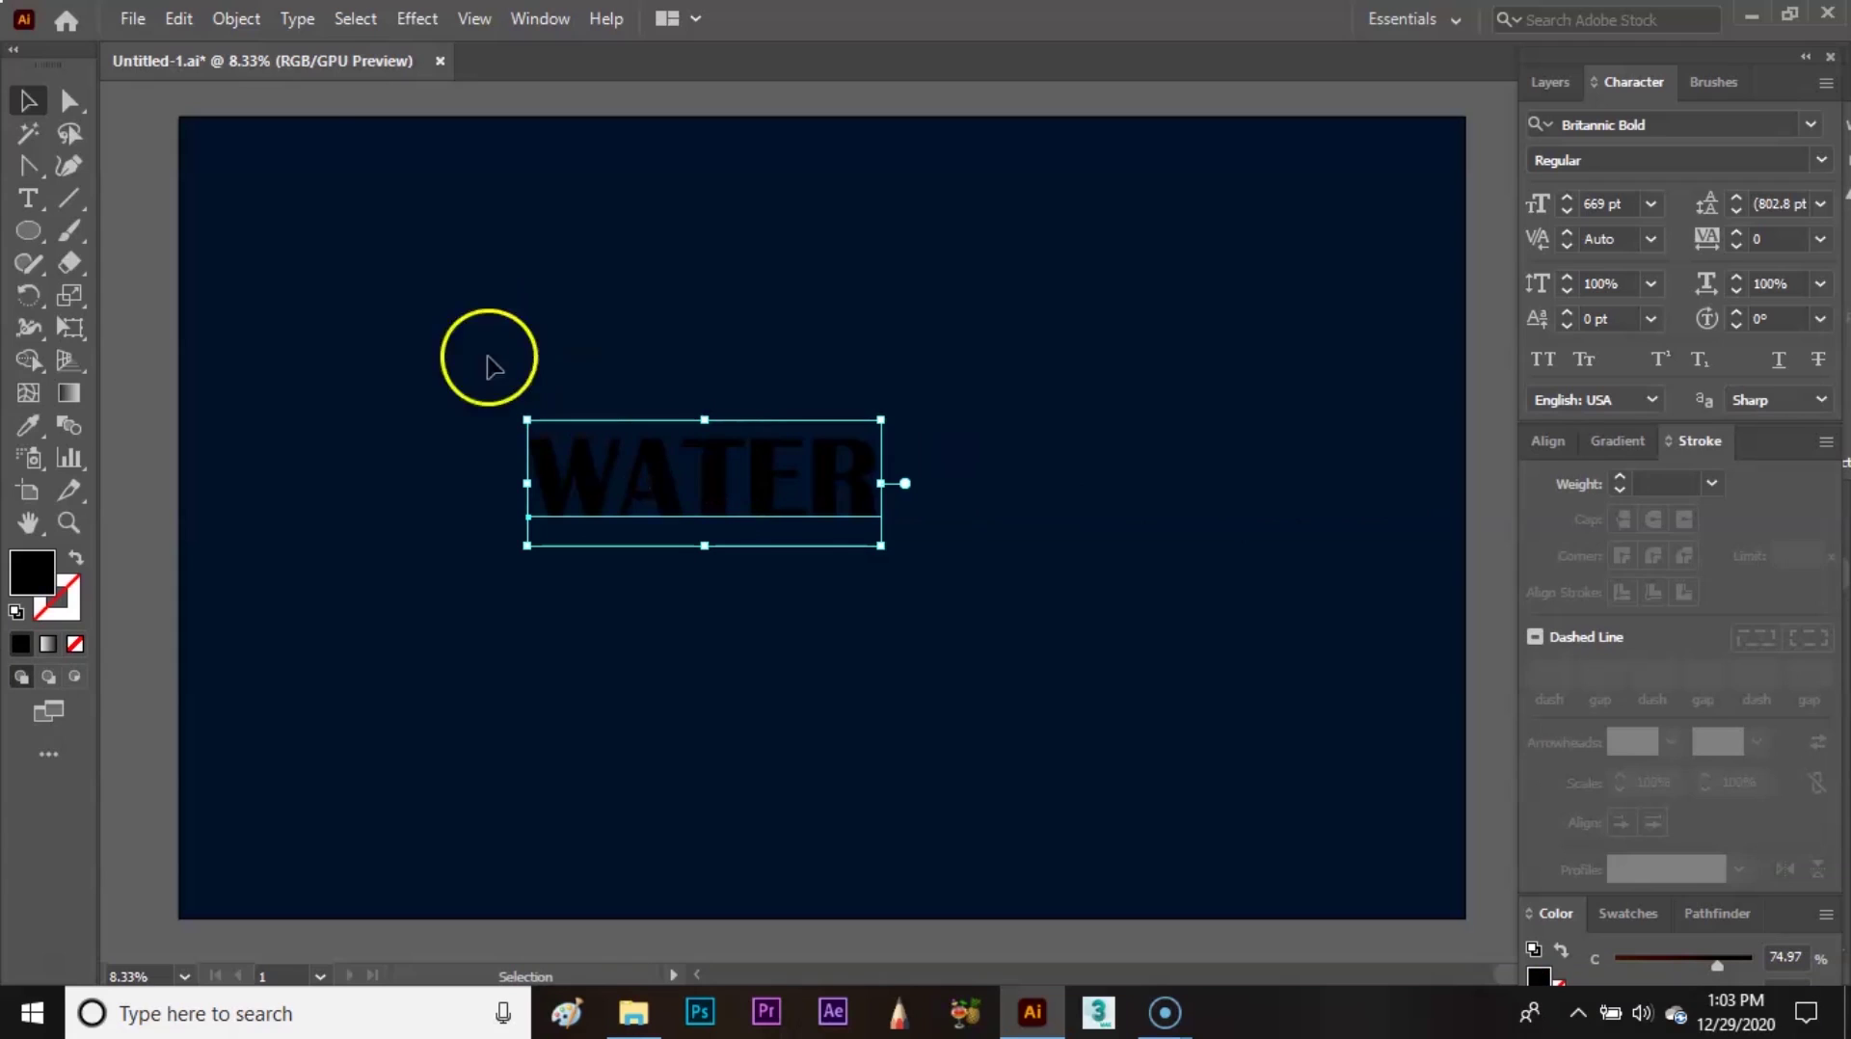
{"action": "left_click", "coordinate": [299, 19]}
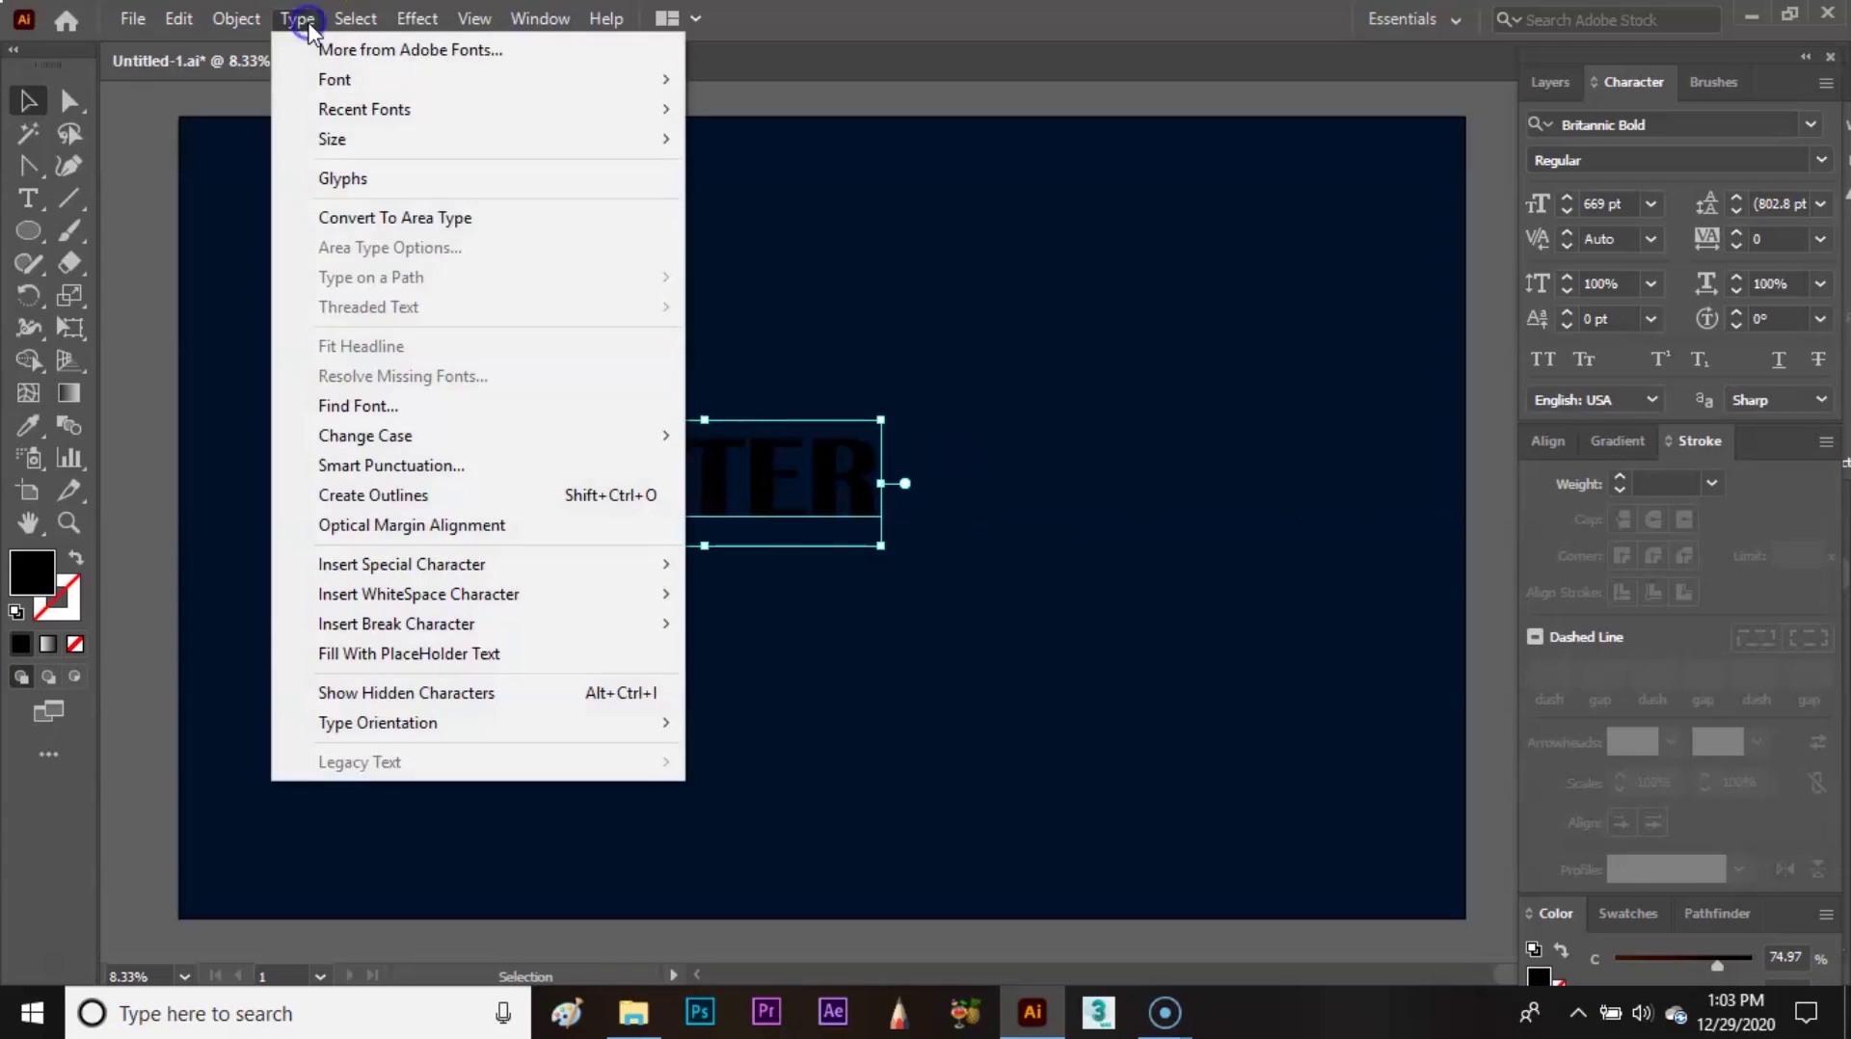
{"action": "left_click", "coordinate": [473, 496]}
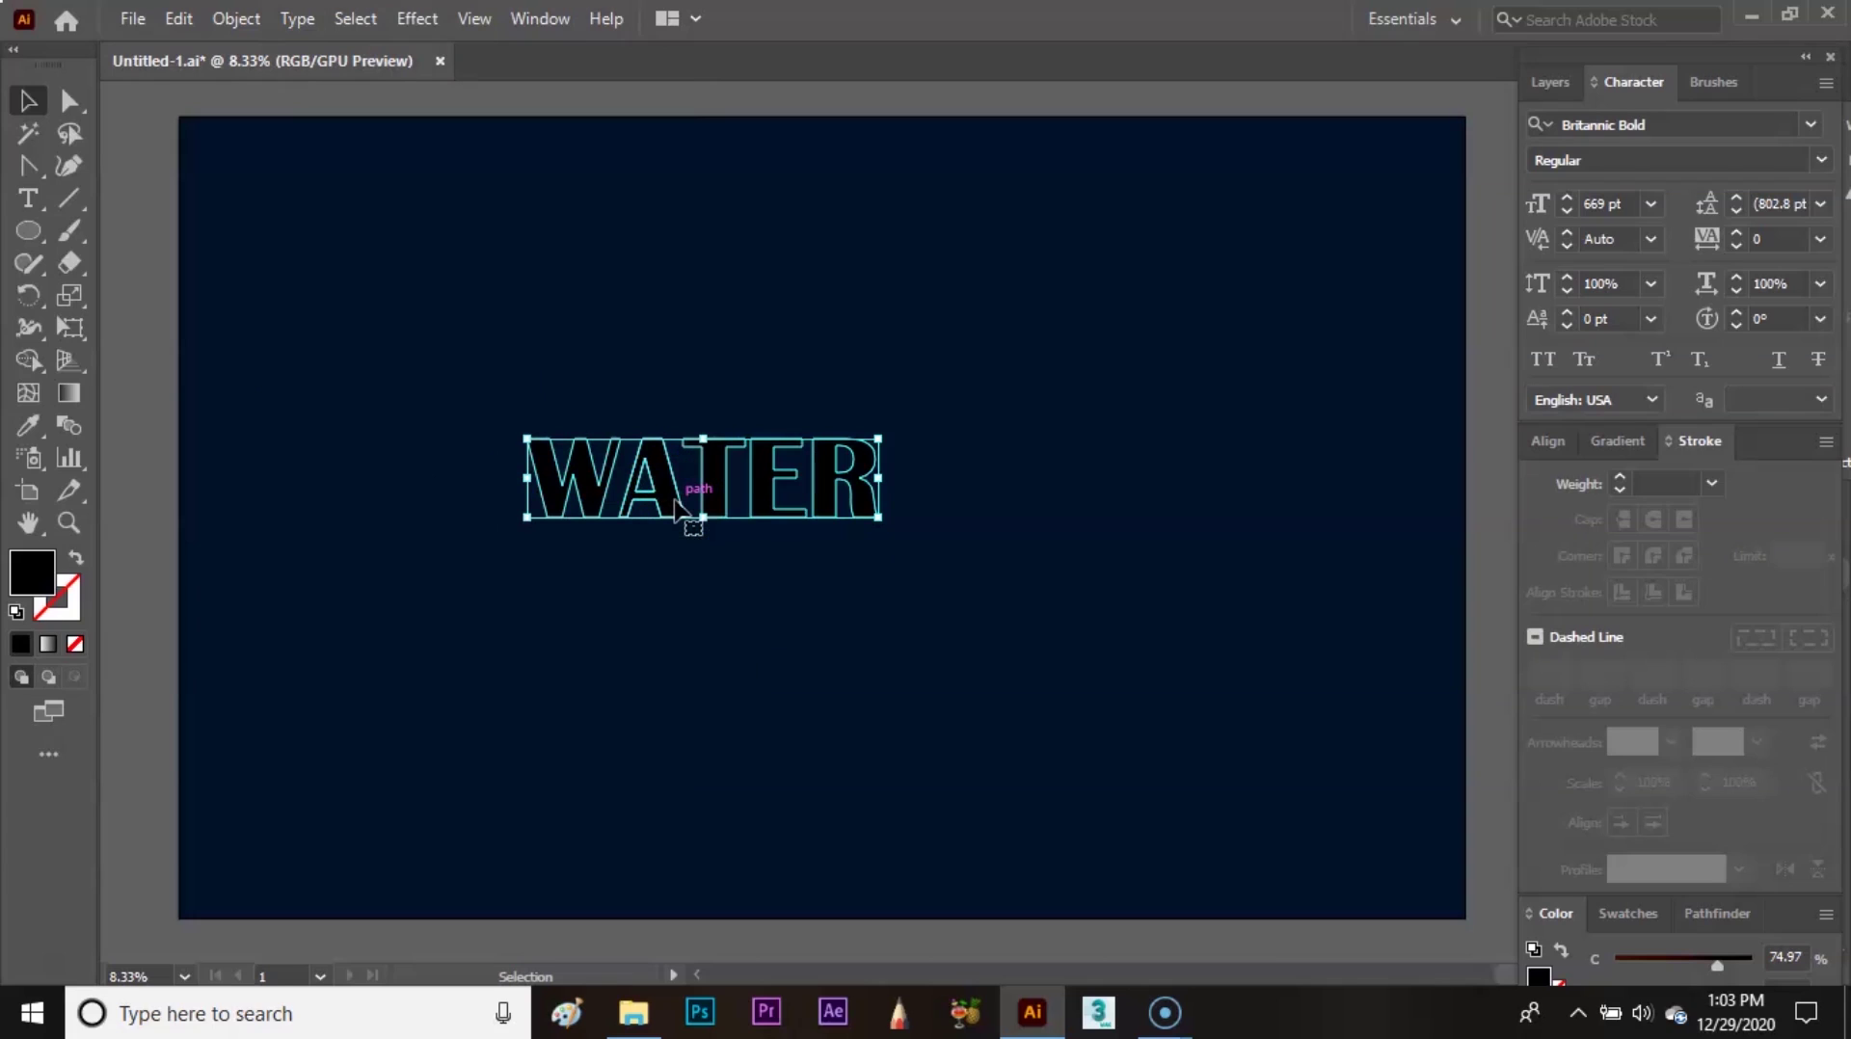
- Fill the outlined WATER letters with blue #307DD8
{"action": "double_click", "coordinate": [49, 561]}
{"action": "left_click", "coordinate": [842, 374]}
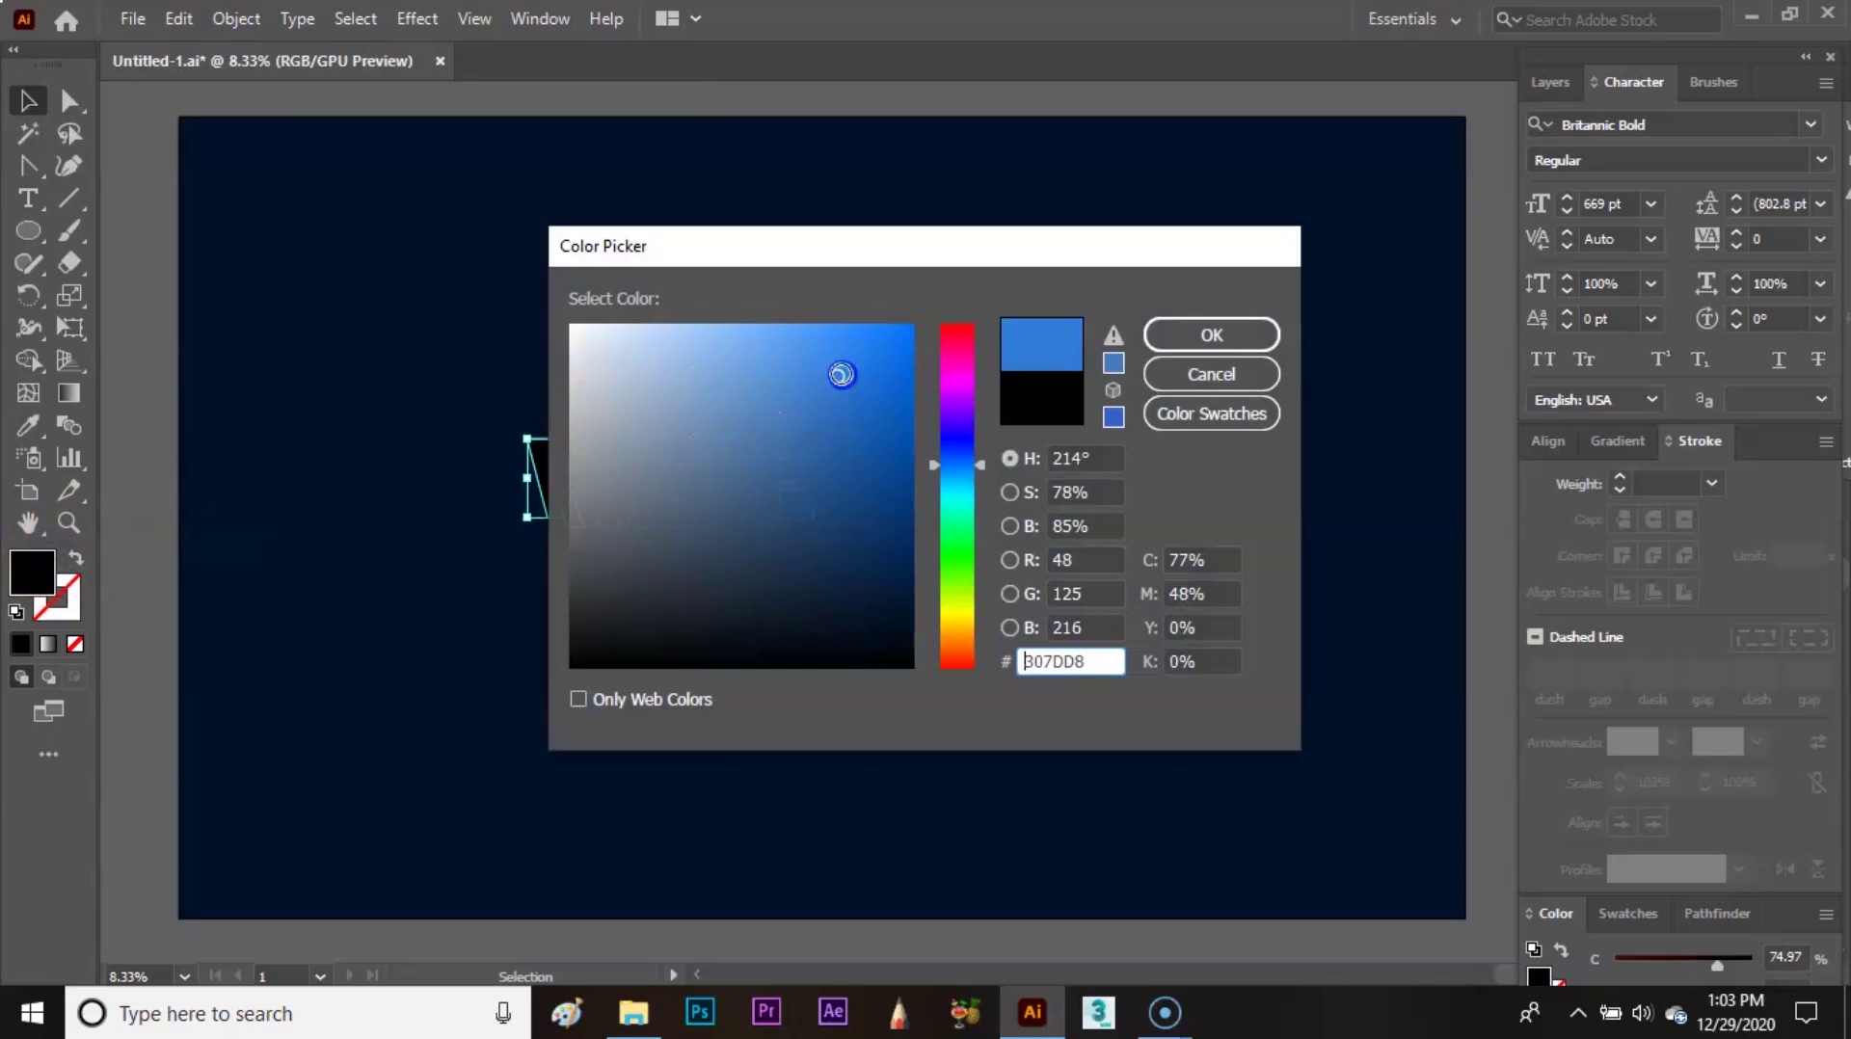
{"action": "left_click", "coordinate": [1188, 339]}
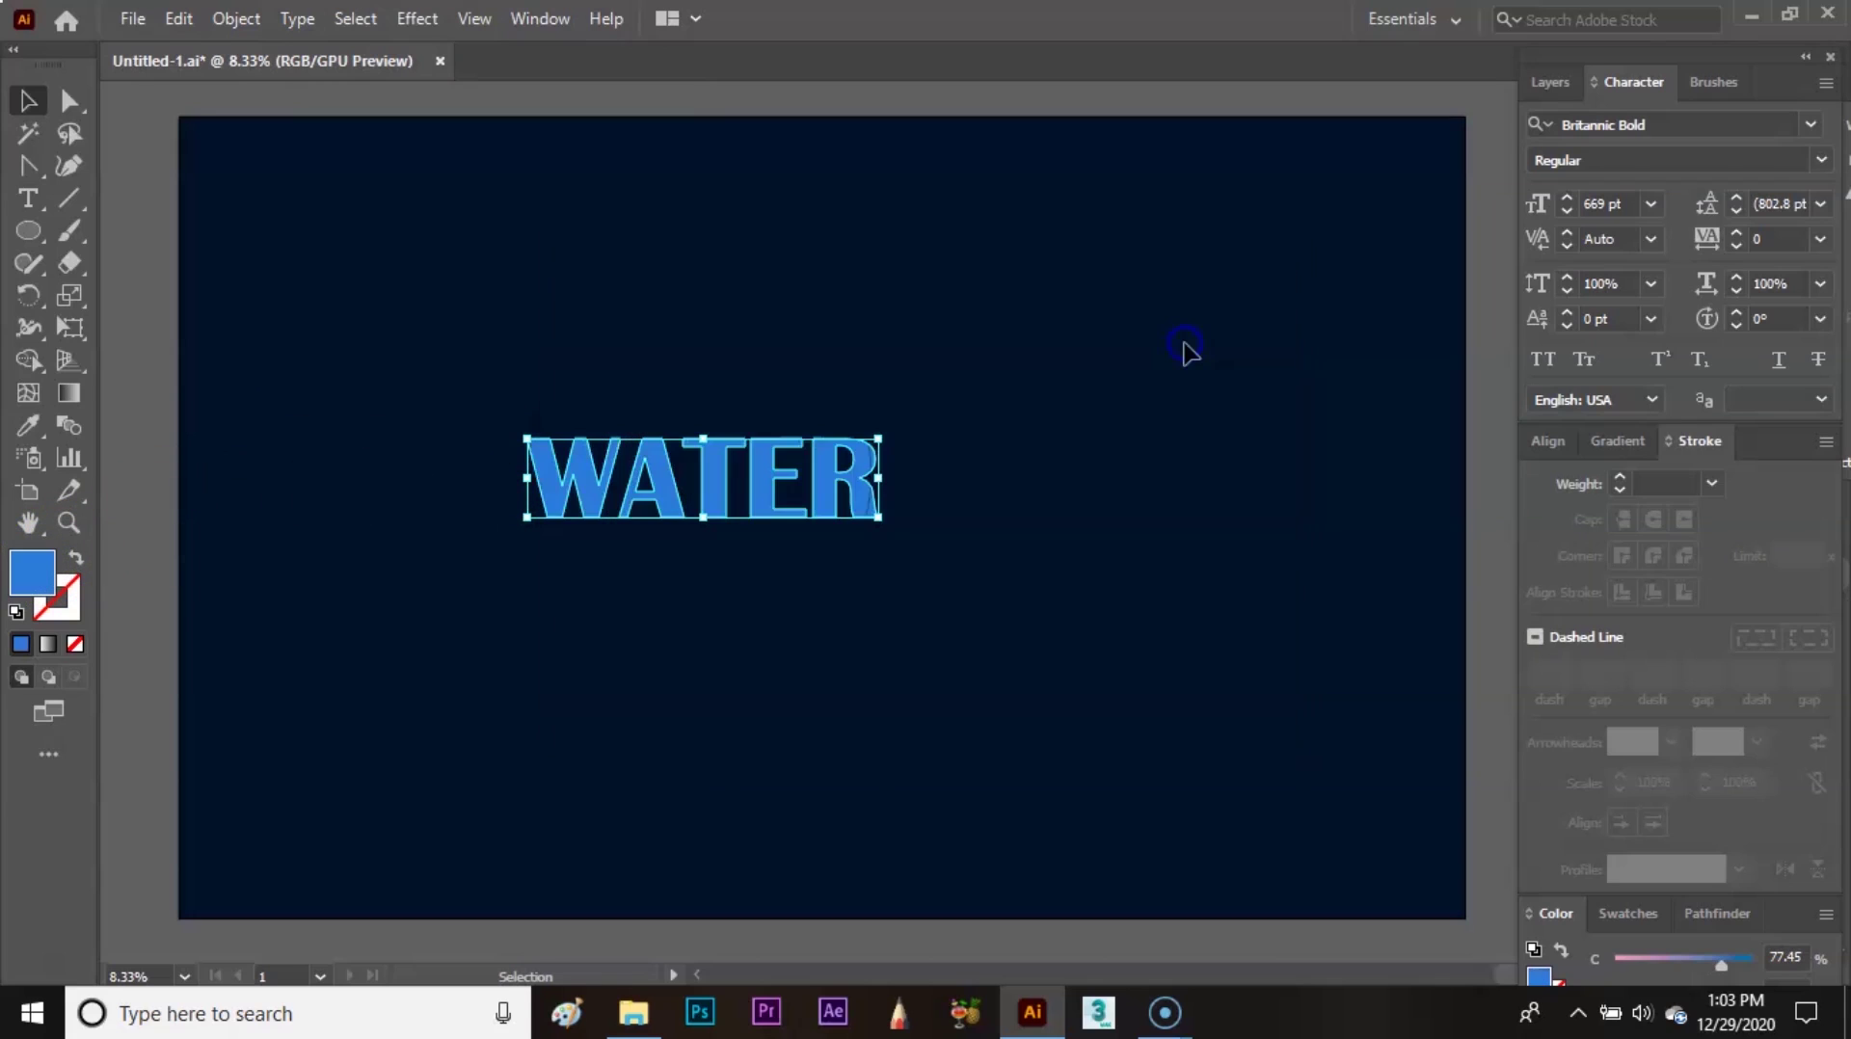
{"action": "left_click", "coordinate": [1124, 313]}
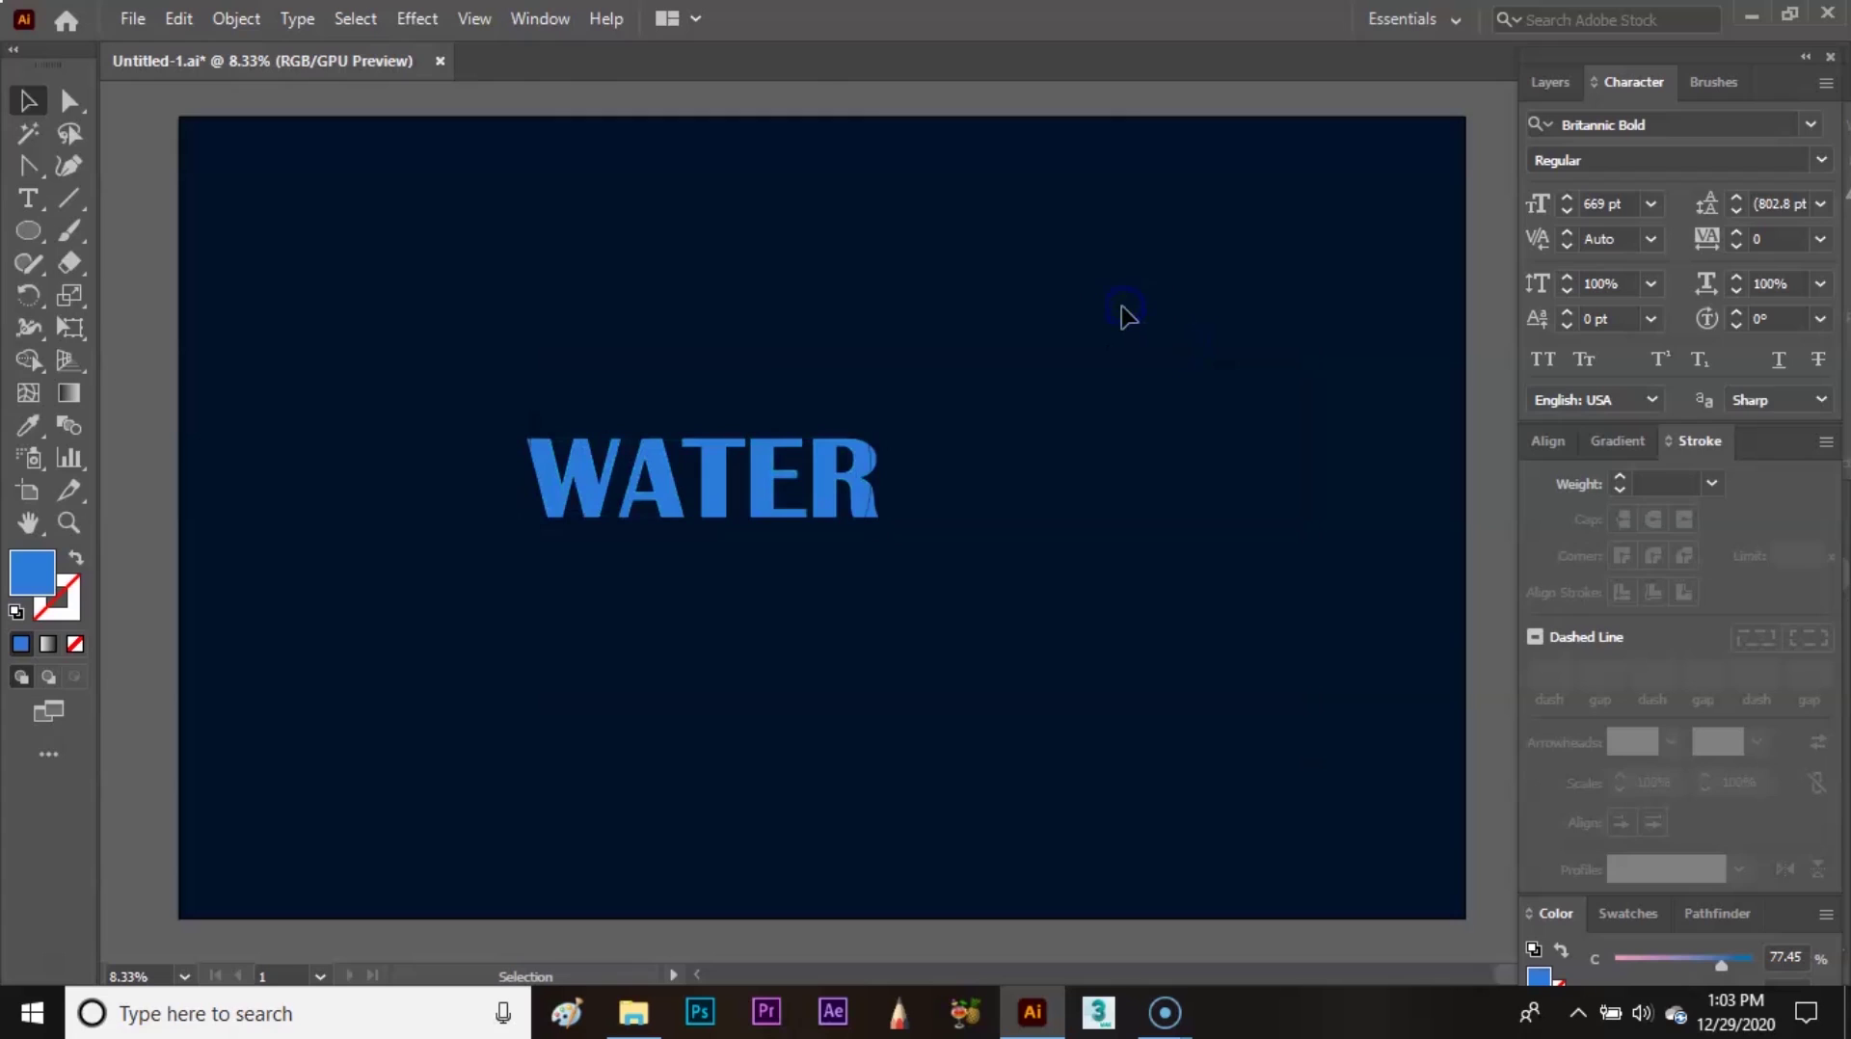
- Bring the teardrop outline to the front, above the WATER letters
{"action": "left_click", "coordinate": [715, 290]}
{"action": "right_click", "coordinate": [714, 290]}
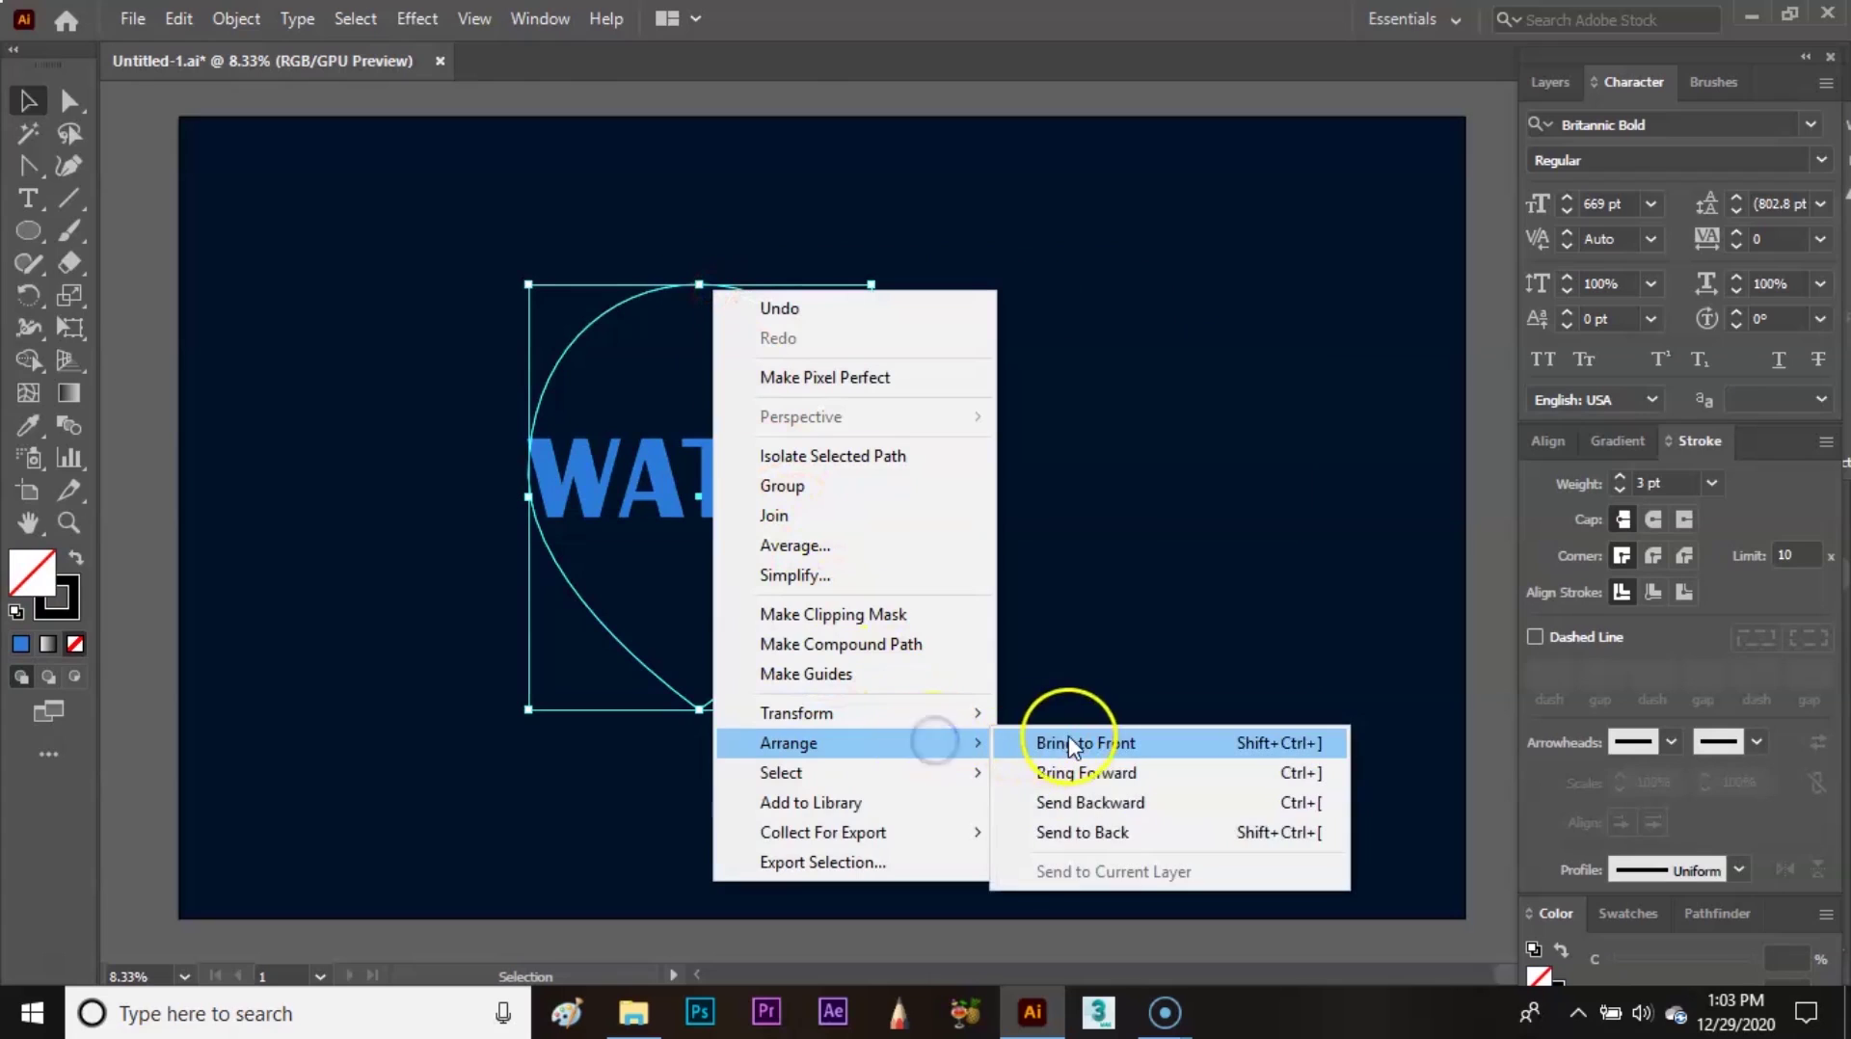
{"action": "left_click", "coordinate": [1068, 743]}
{"action": "left_click", "coordinate": [1071, 639]}
- Warp the WATER letters into the teardrop shape with Envelope Distort using the top object
{"action": "left_click_drag", "start_coordinate": [569, 243], "coordinate": [871, 661]}
{"action": "left_click", "coordinate": [236, 20]}
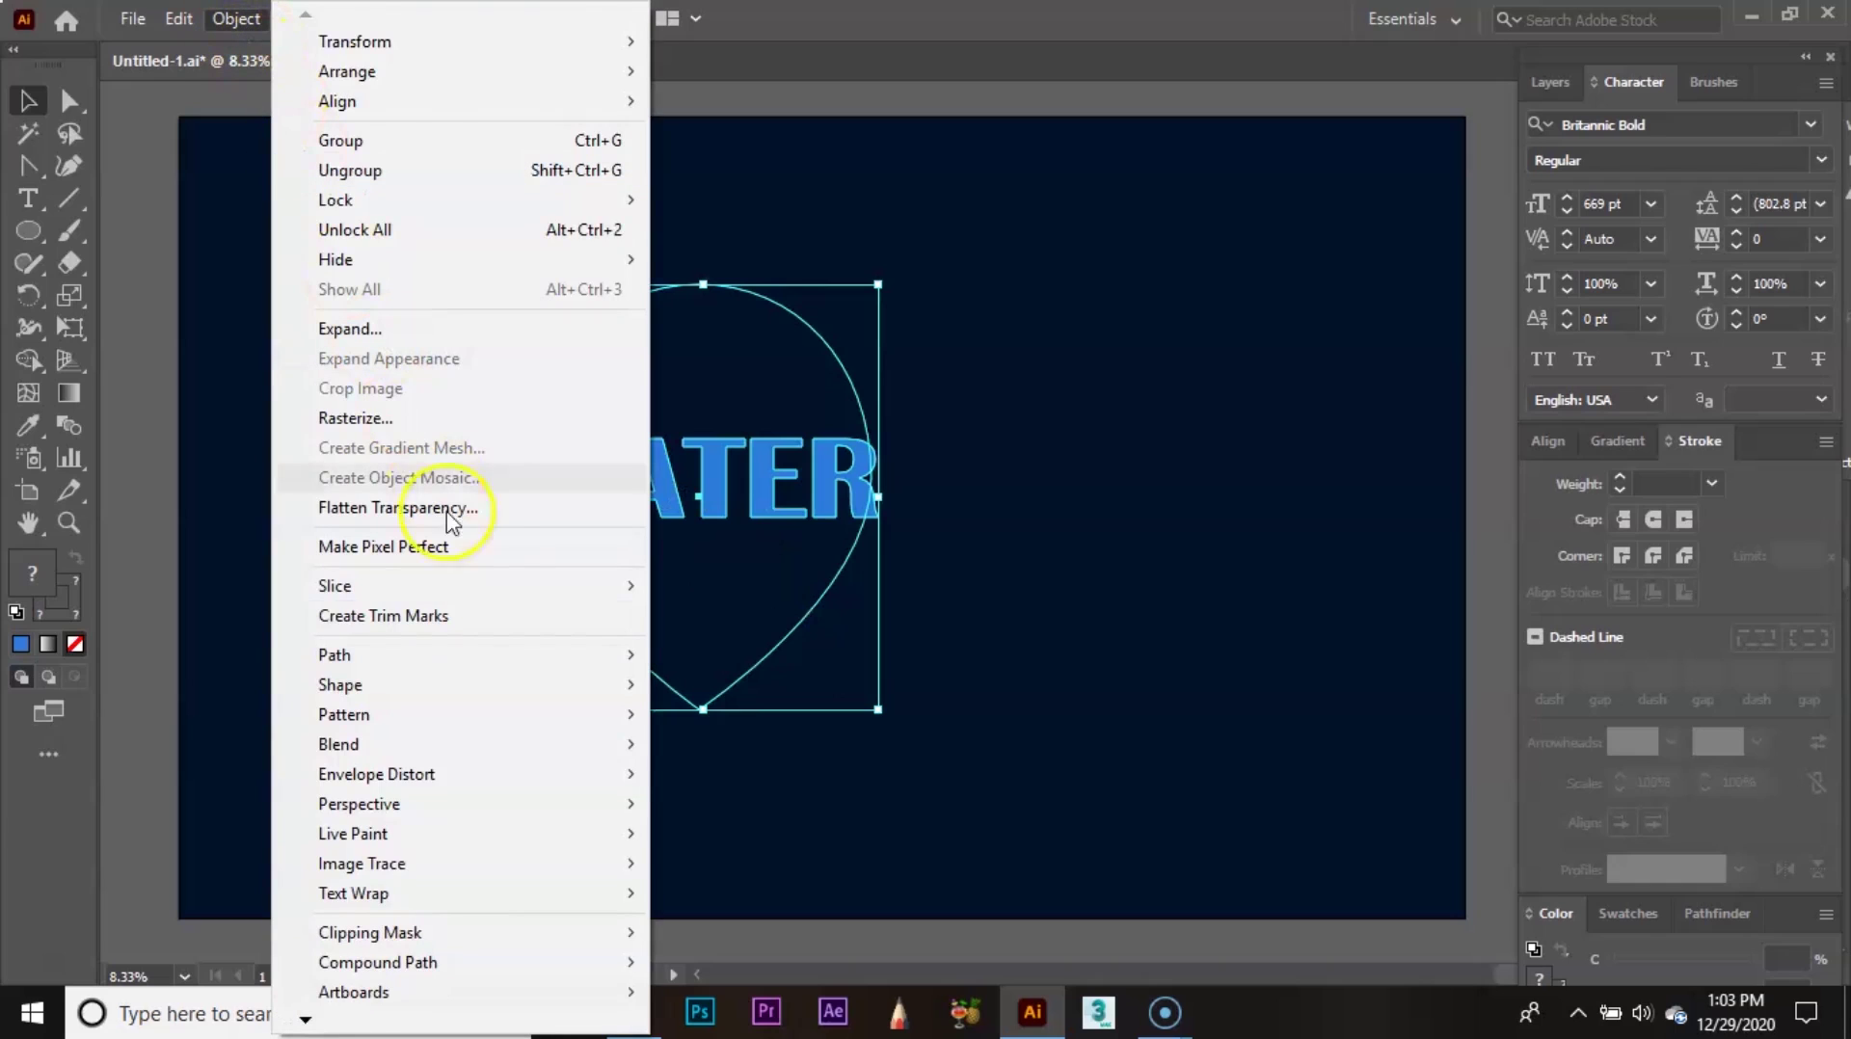
{"action": "mouse_move", "coordinate": [607, 772]}
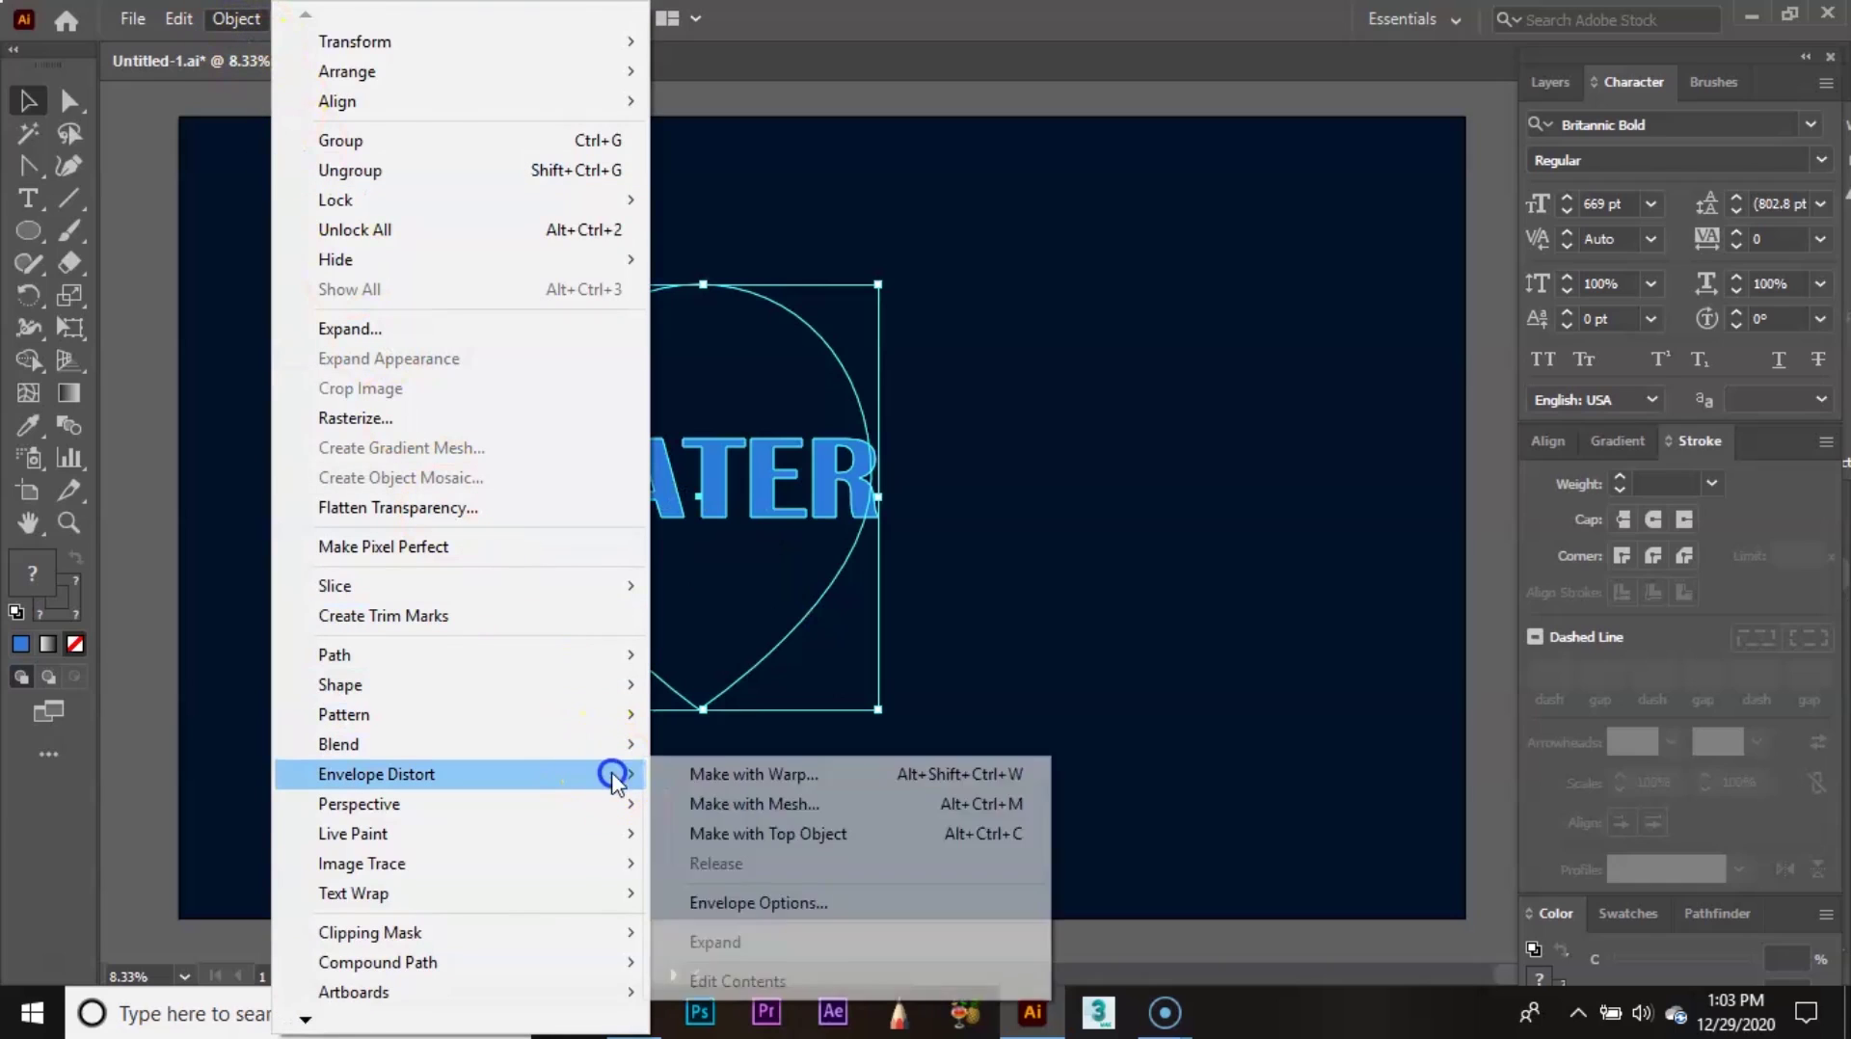
{"action": "left_click", "coordinate": [808, 835]}
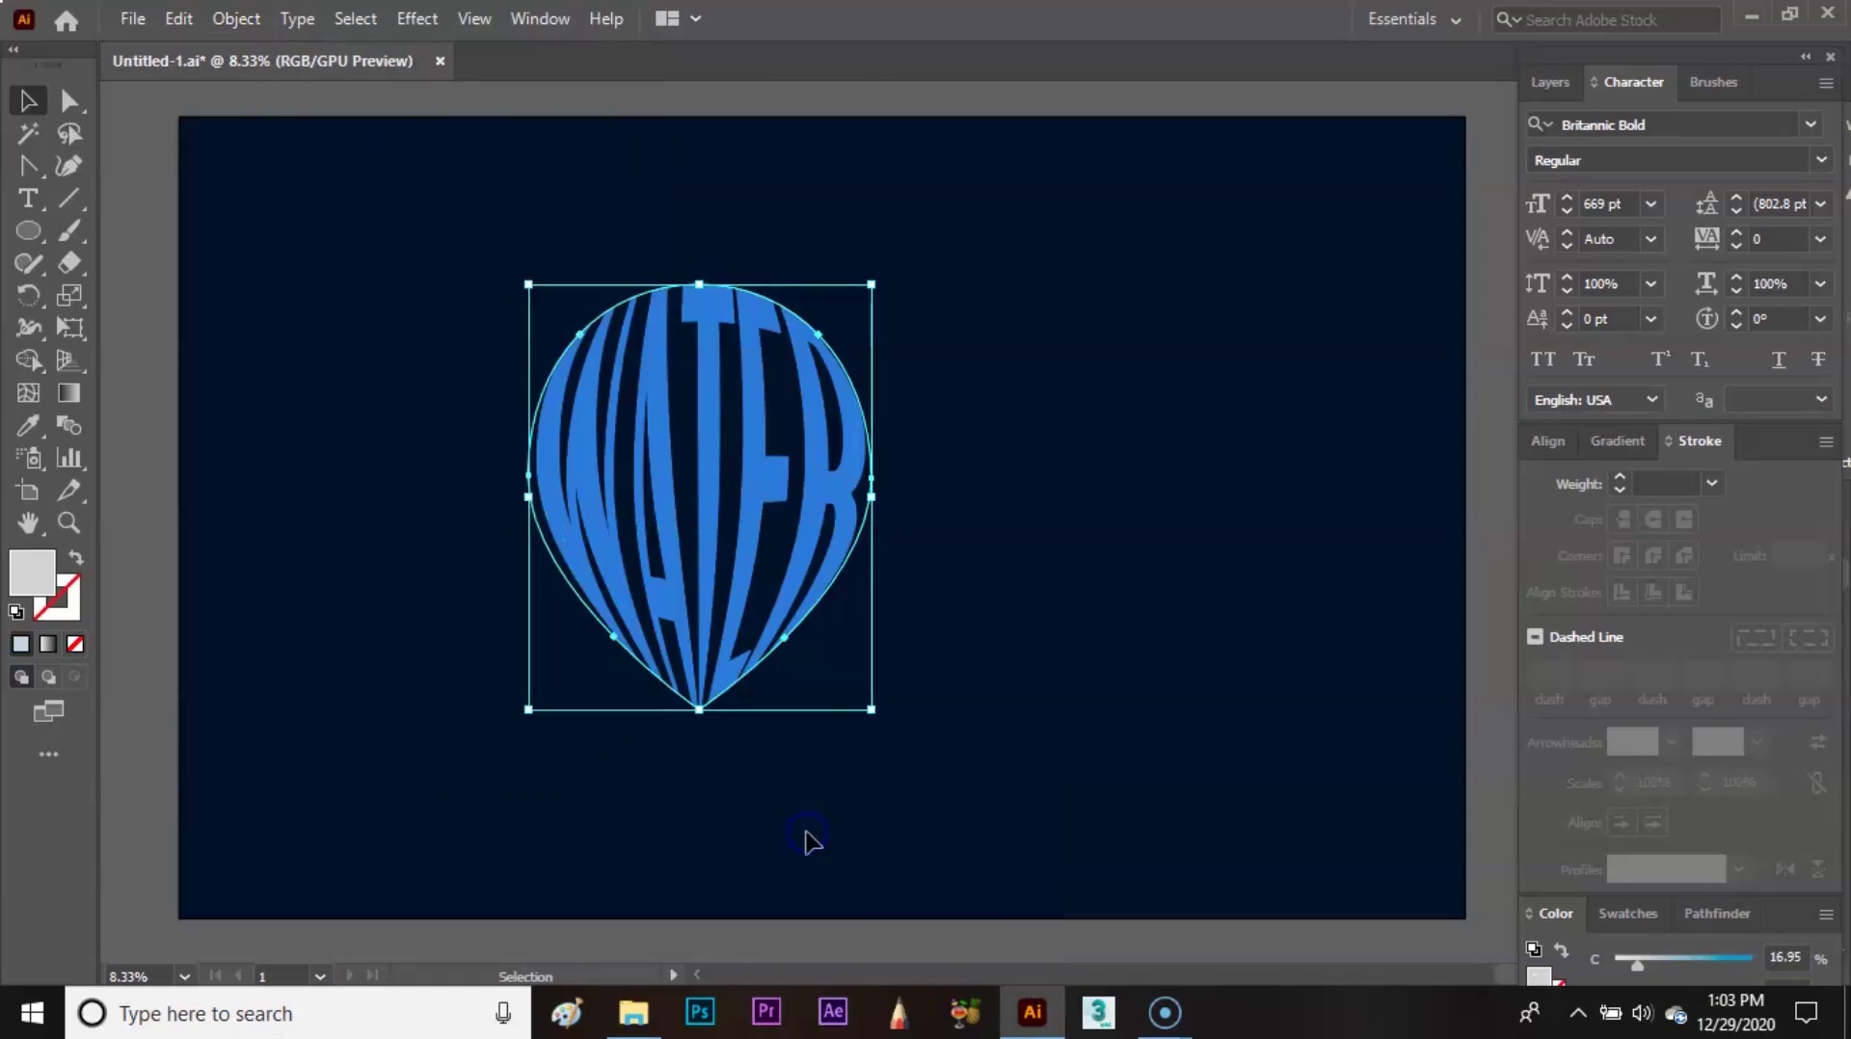
{"action": "left_click", "coordinate": [1076, 520]}
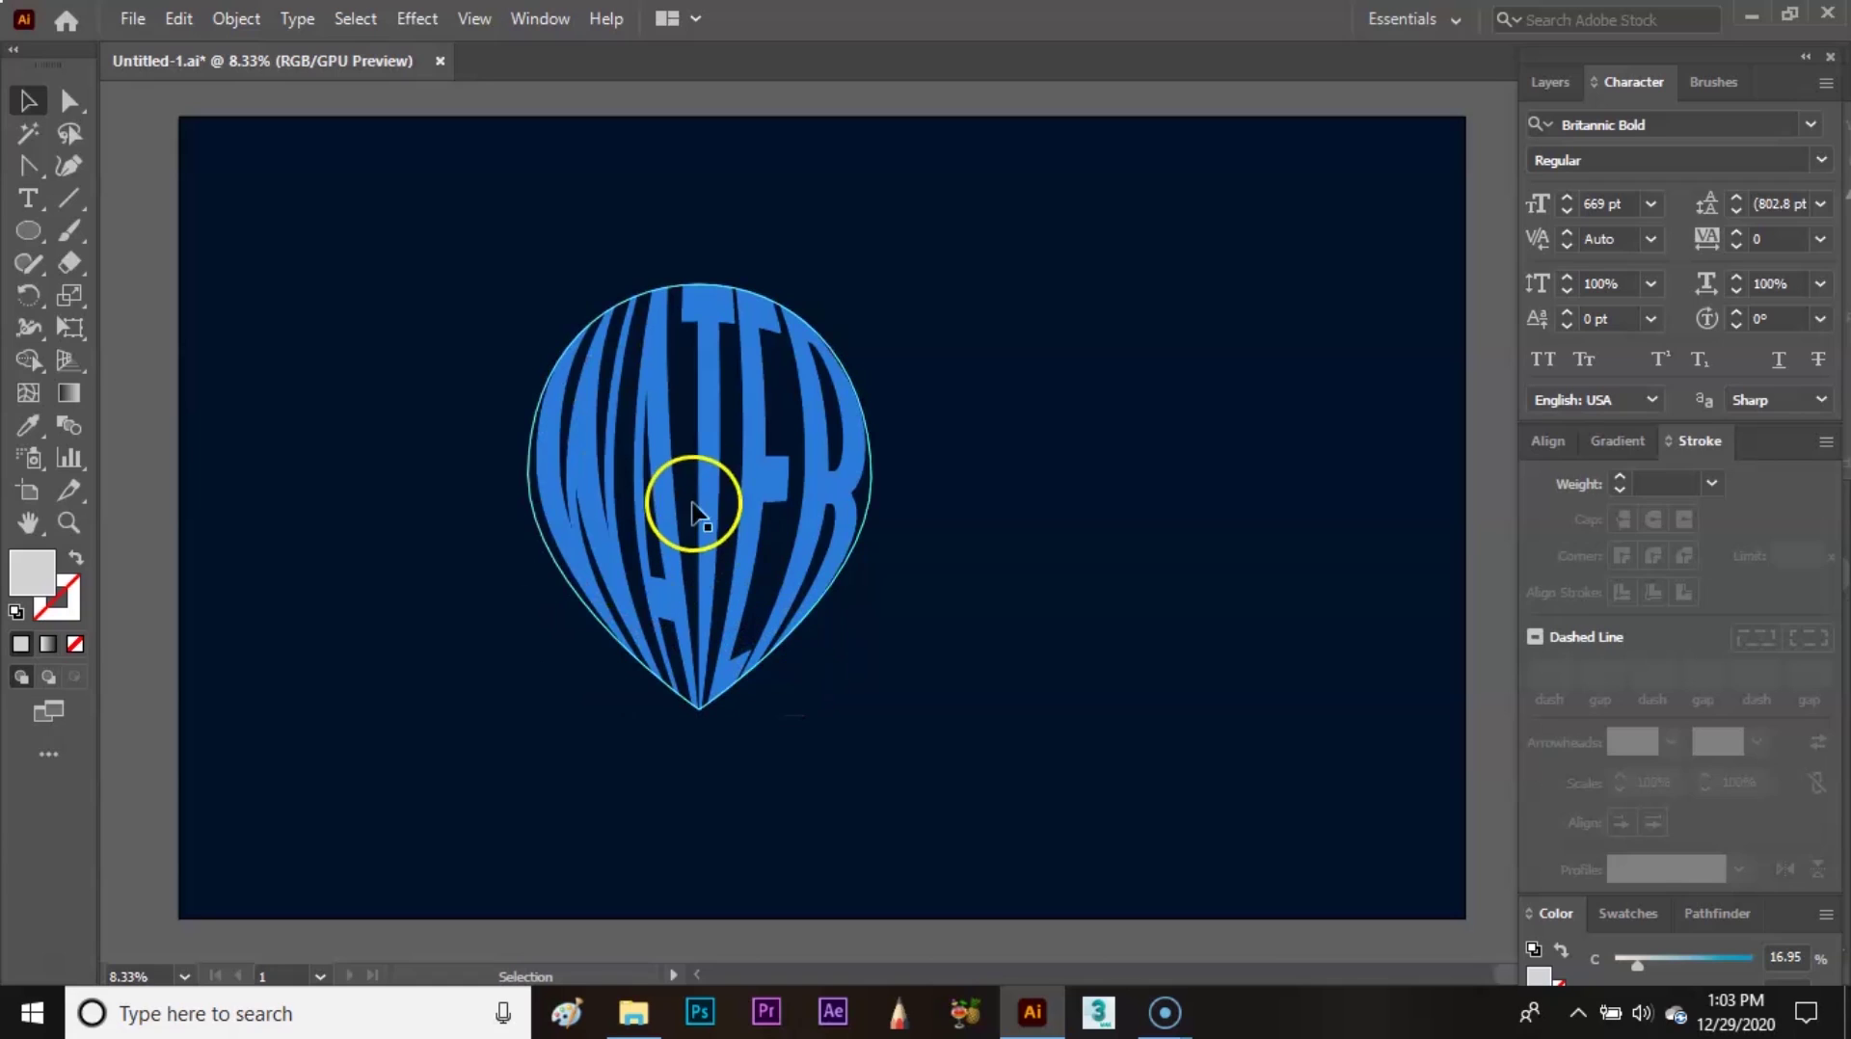
- Move the teardrop-shaped WATER lettering to the upper right area of the artboard
{"action": "left_click", "coordinate": [714, 431]}
{"action": "left_click_drag", "start_coordinate": [713, 431], "coordinate": [1280, 307]}
{"action": "left_click", "coordinate": [967, 363]}
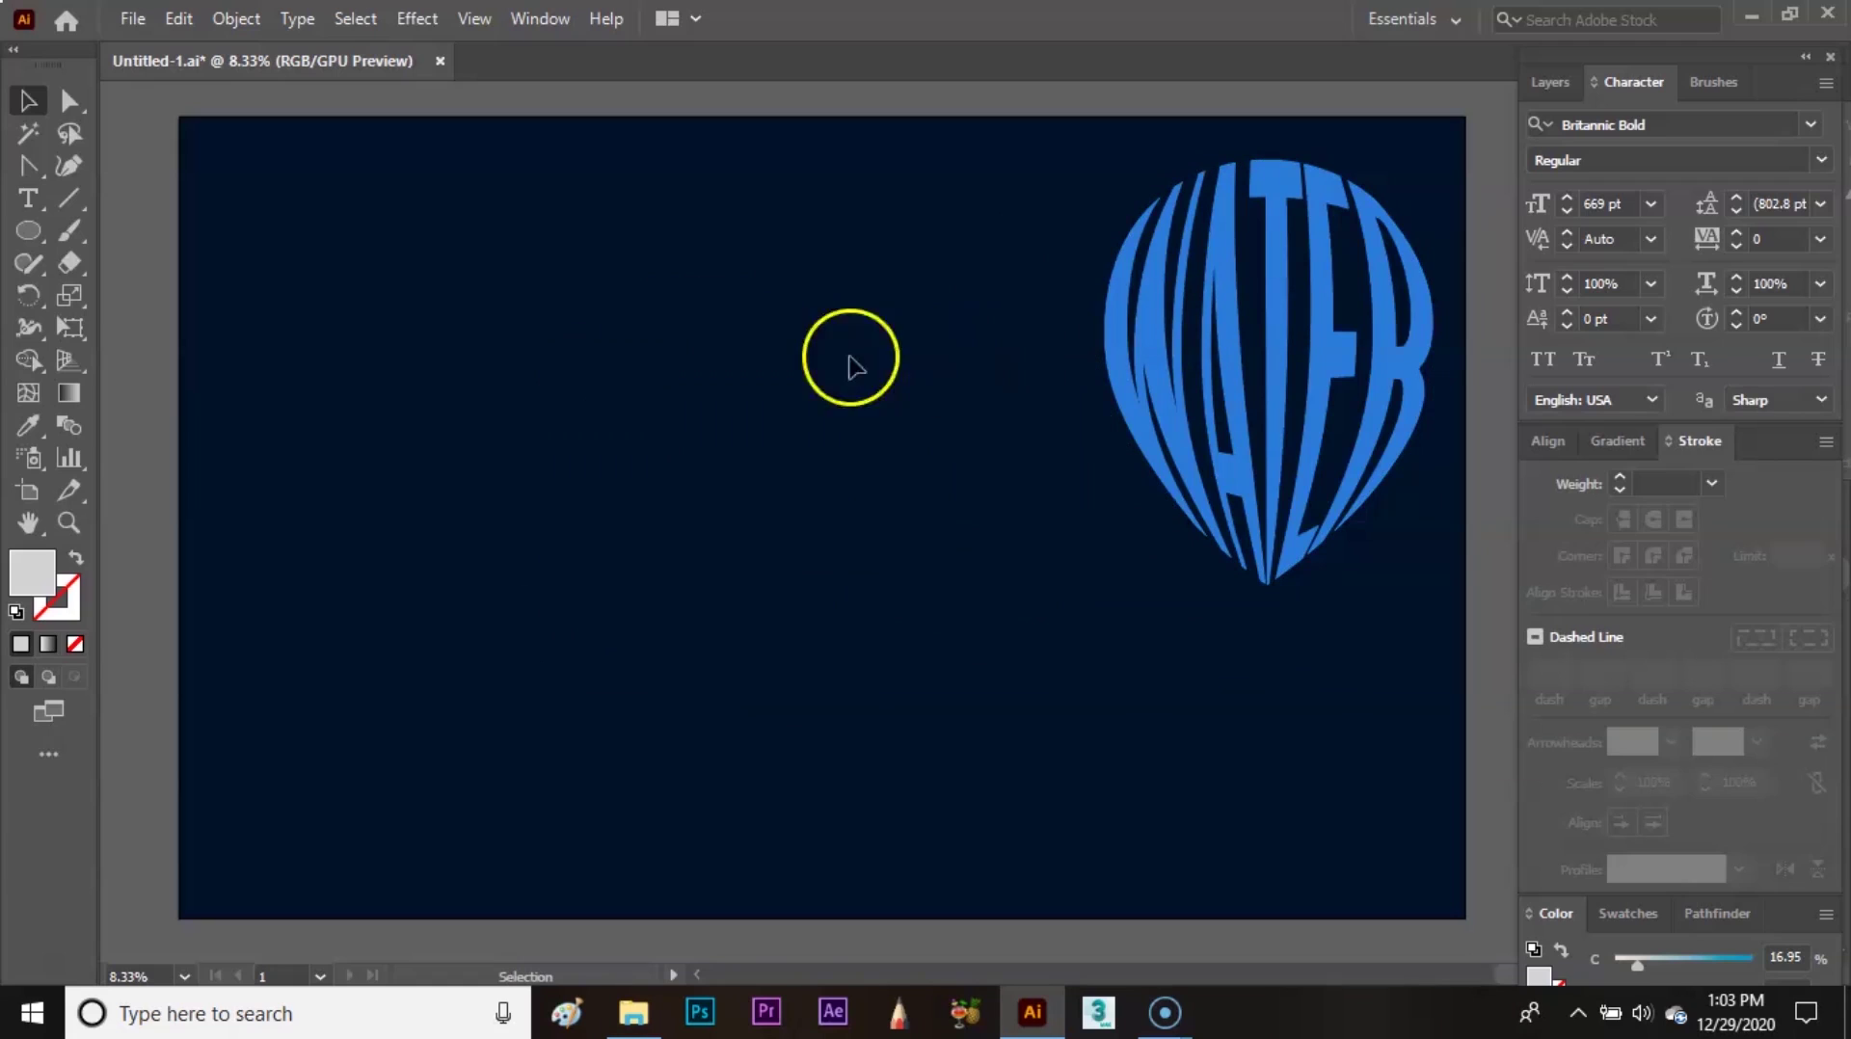
- Add the text FISH and place it below and left of the WATER teardrop
{"action": "left_click", "coordinate": [29, 200]}
{"action": "left_click", "coordinate": [364, 303]}
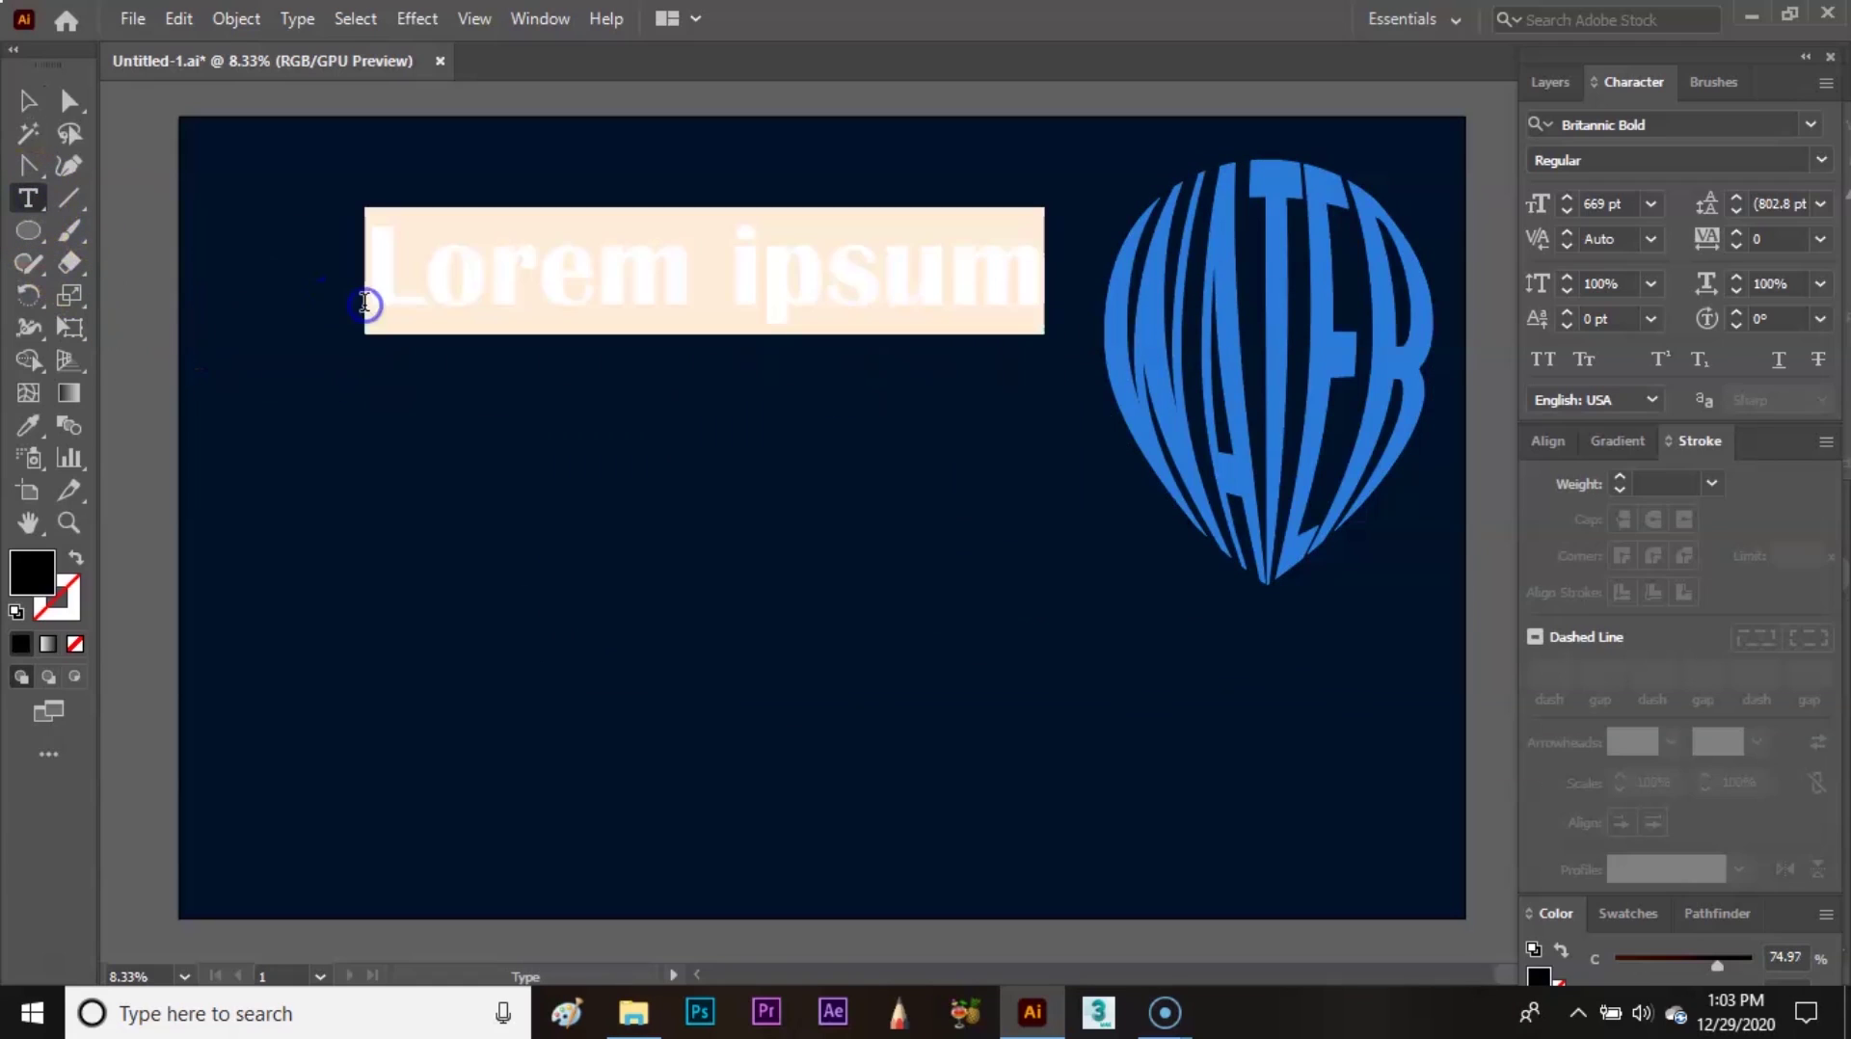
{"action": "type", "text": "FISH"}
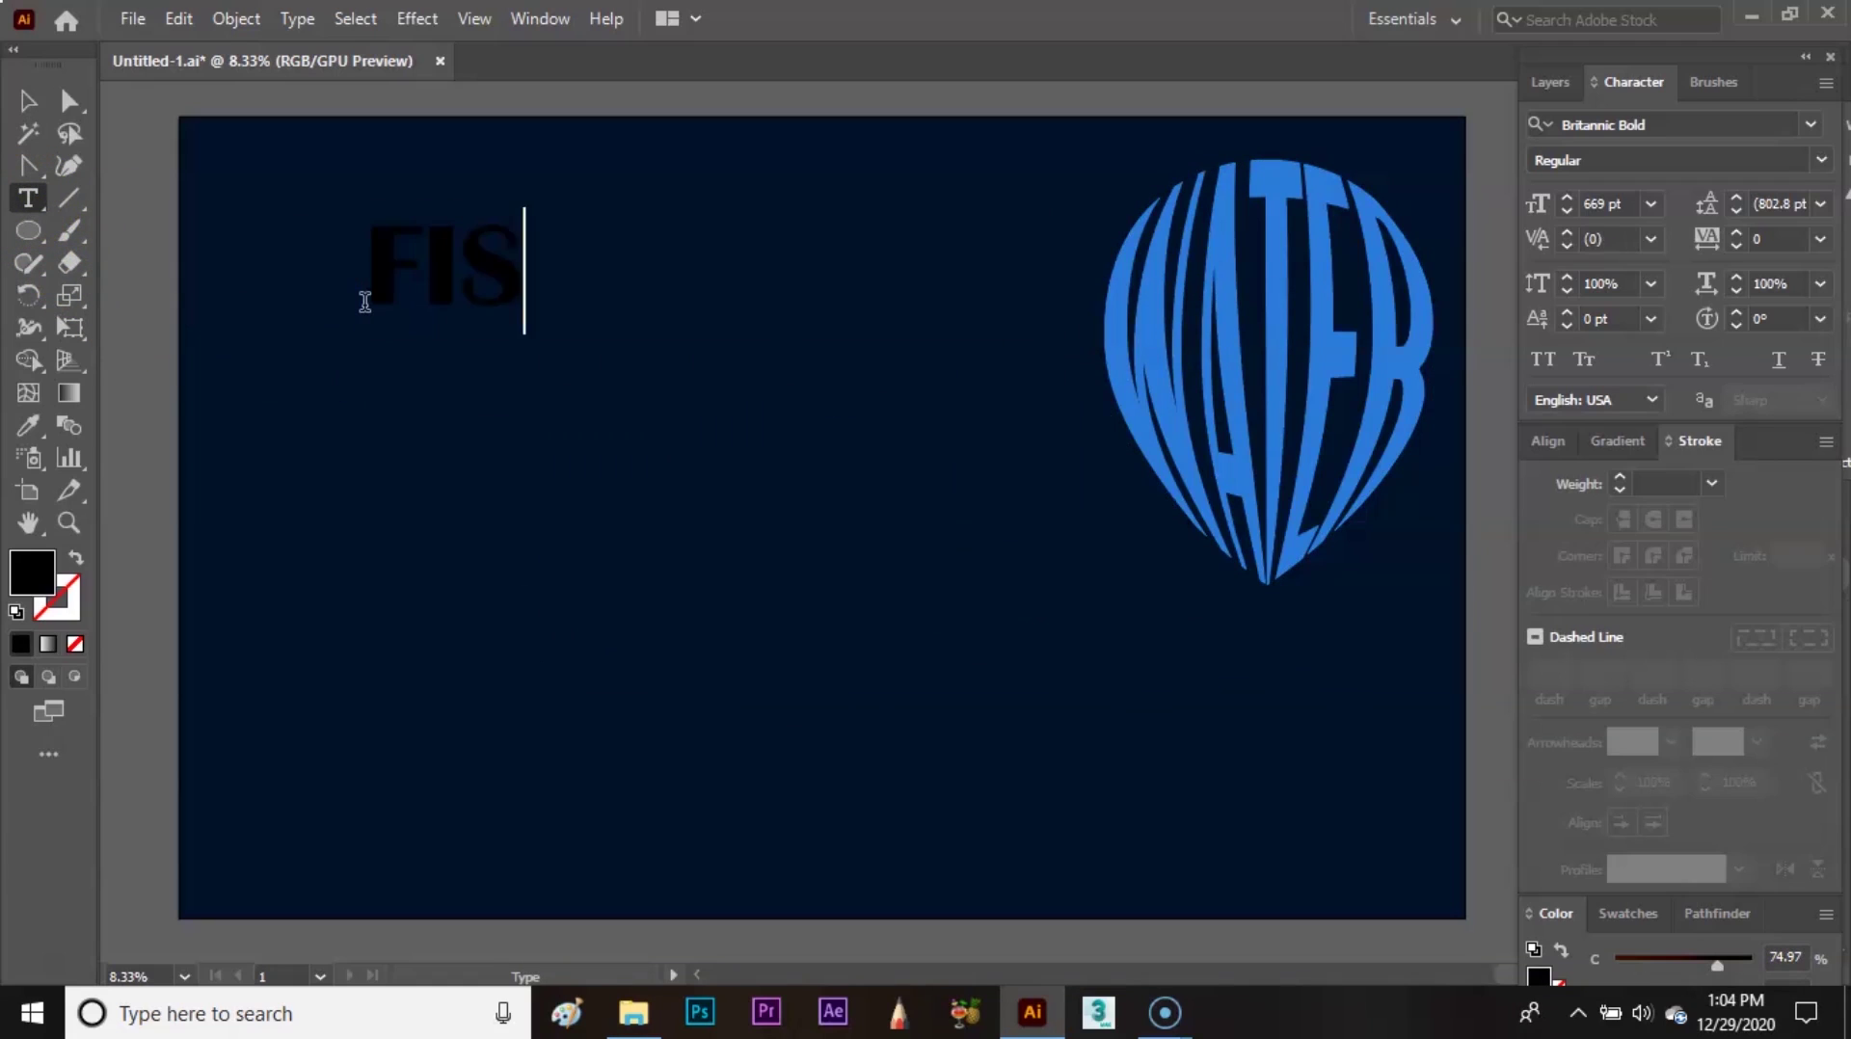
{"action": "left_click", "coordinate": [28, 100]}
{"action": "left_click_drag", "start_coordinate": [487, 267], "coordinate": [1028, 692]}
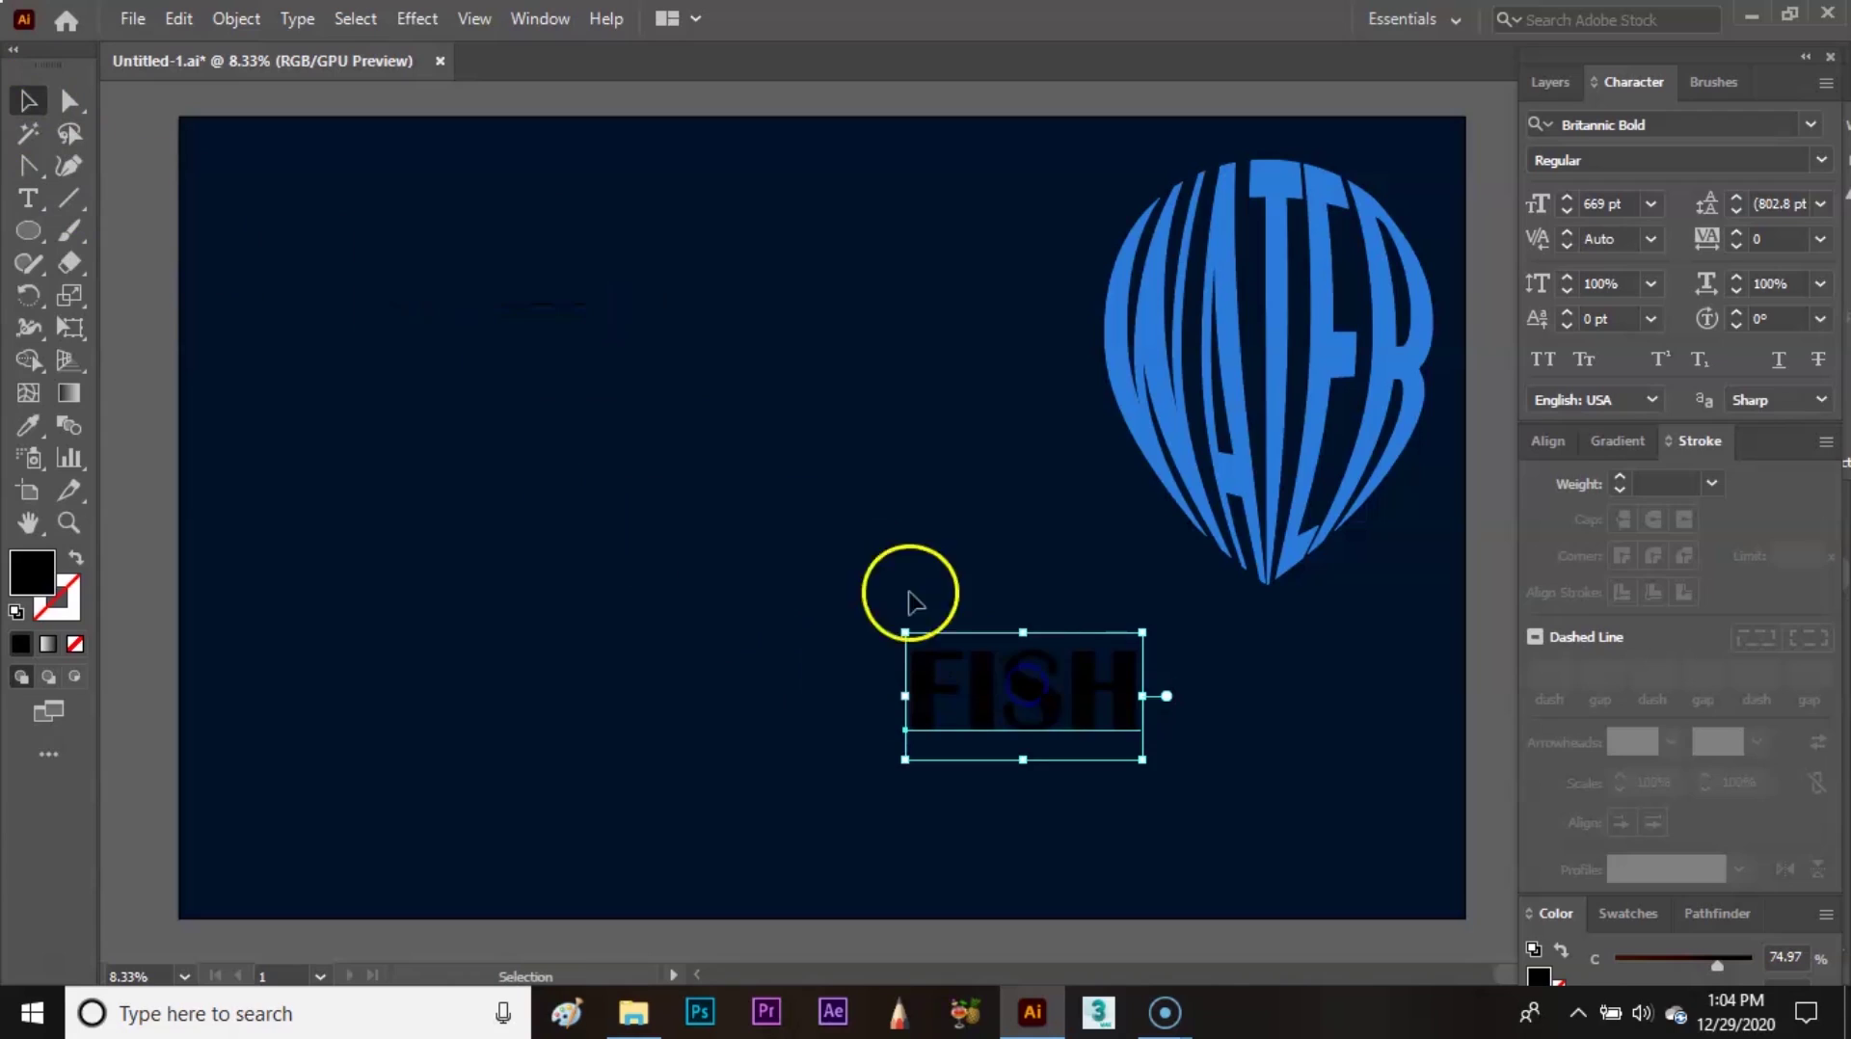
- With the Pen tool, no fill and a black stroke, draw the arched back of a fish on the empty left half of the artboard
{"action": "left_click", "coordinate": [642, 500]}
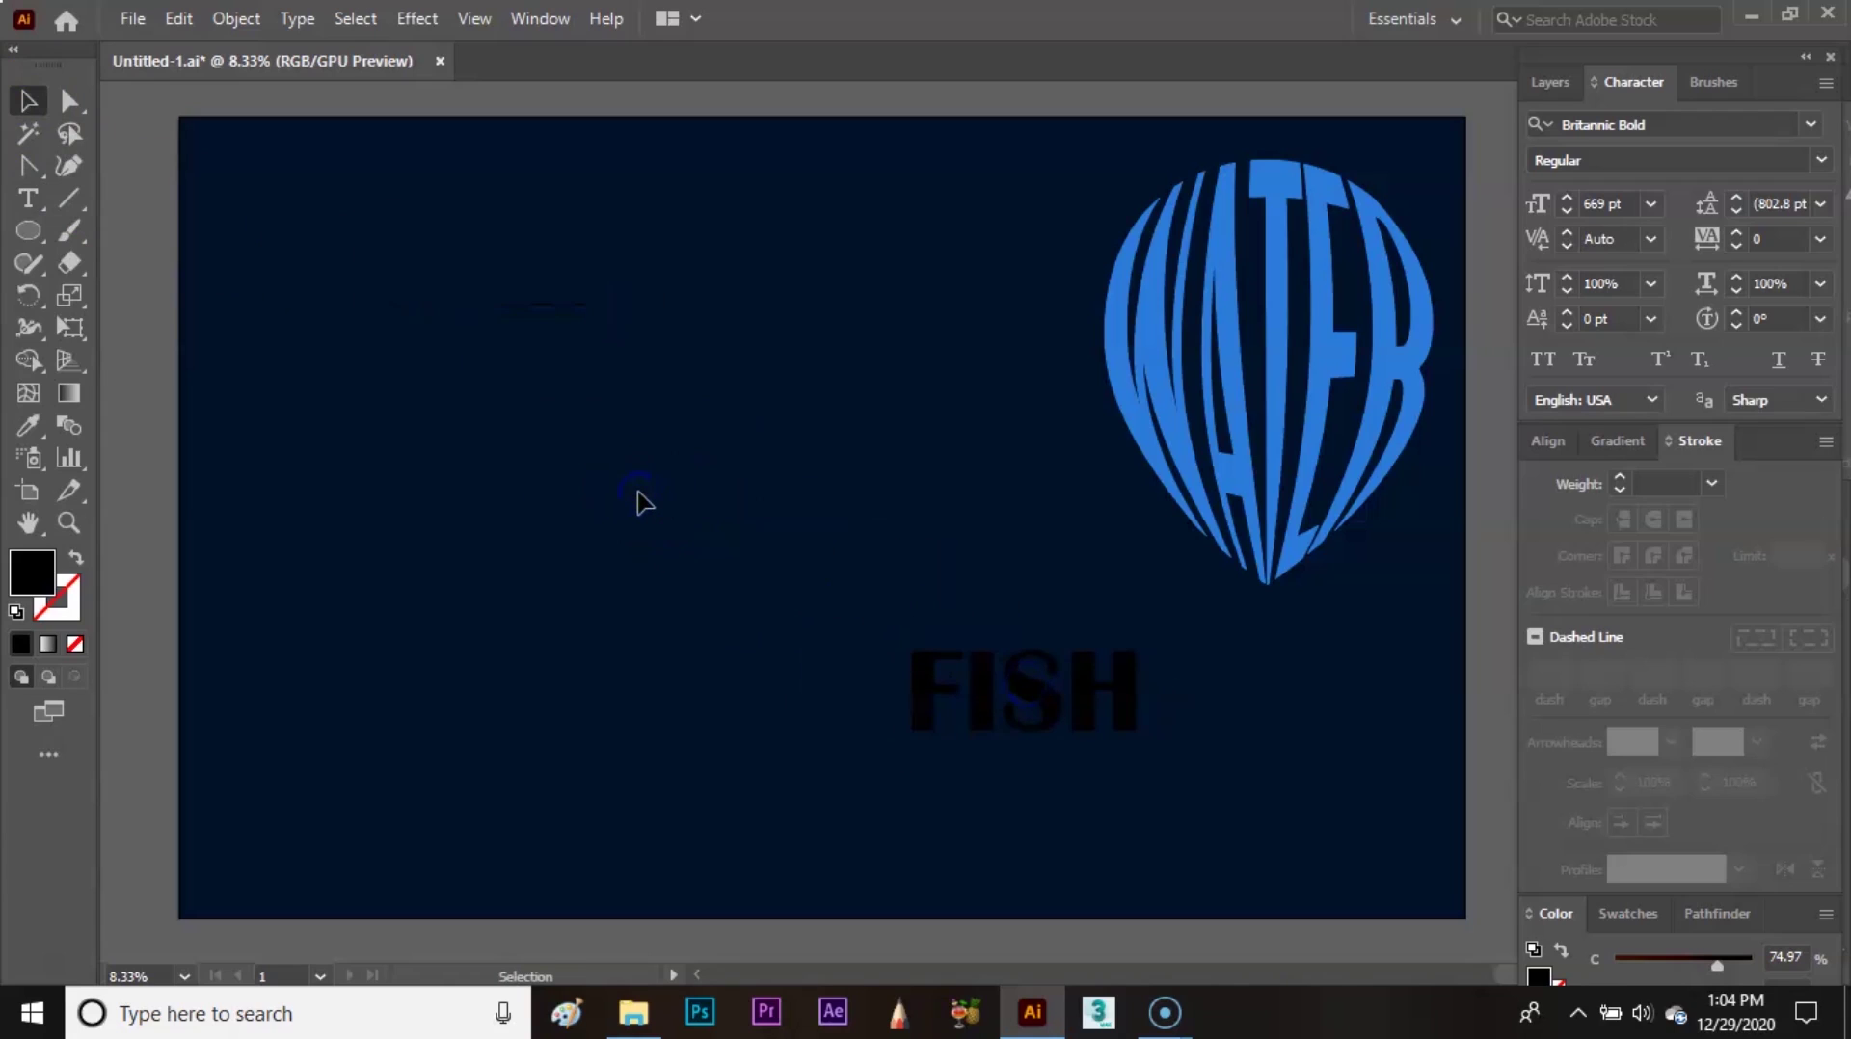
{"action": "left_click_drag", "start_coordinate": [29, 161], "coordinate": [149, 166]}
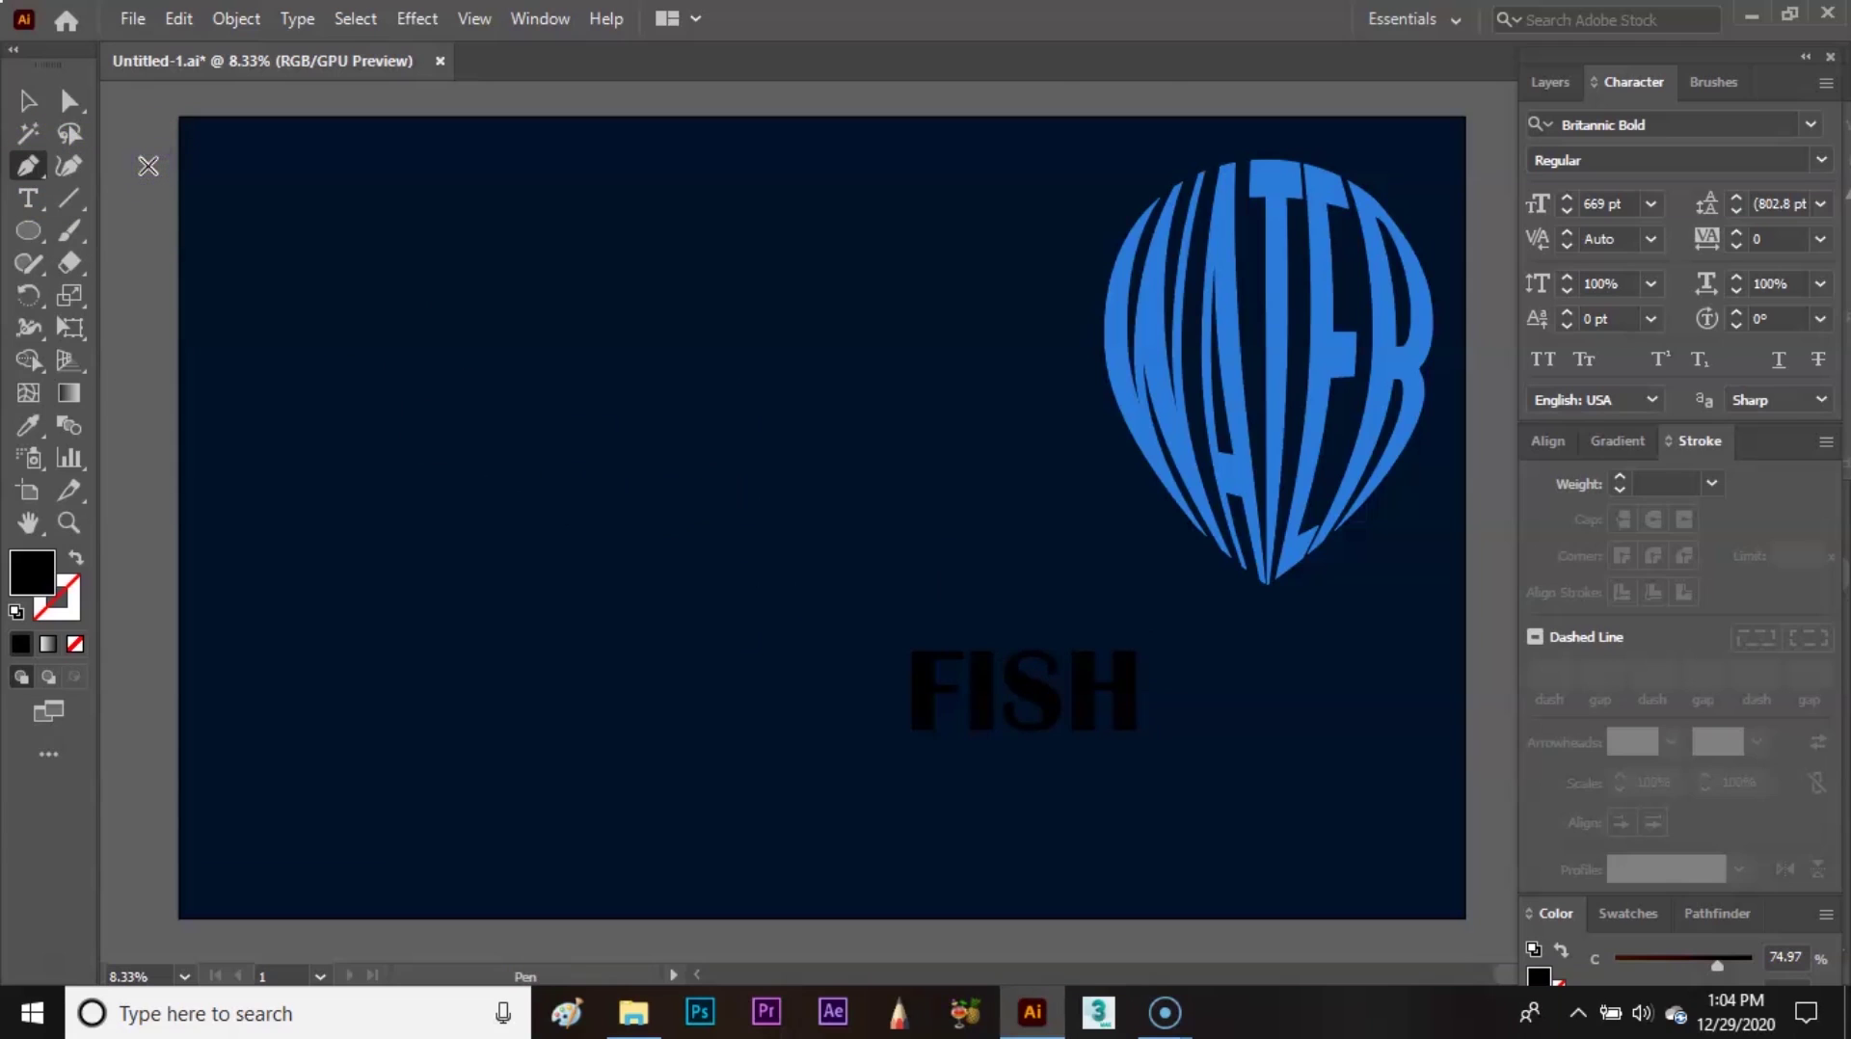
{"action": "left_click", "coordinate": [103, 372]}
{"action": "left_click", "coordinate": [75, 559]}
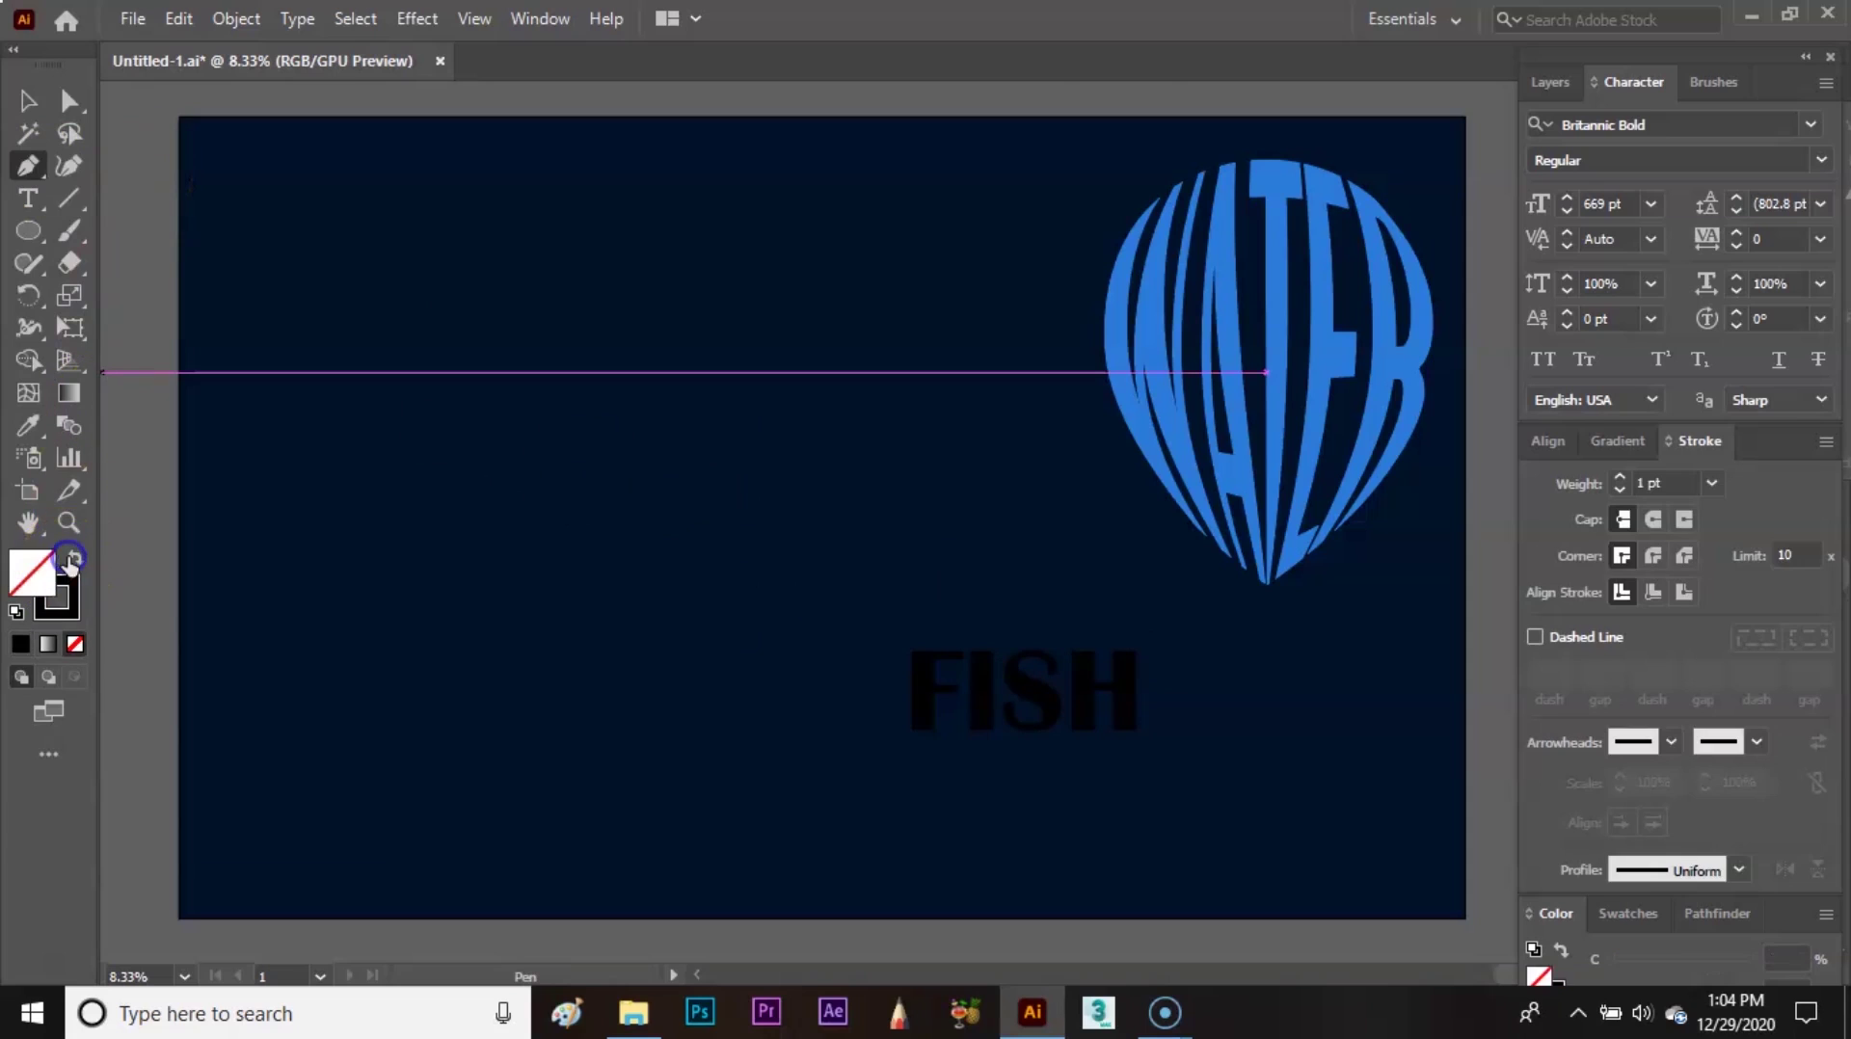
{"action": "key", "text": "space"}
{"action": "left_click_drag", "start_coordinate": [401, 434], "coordinate": [449, 457]}
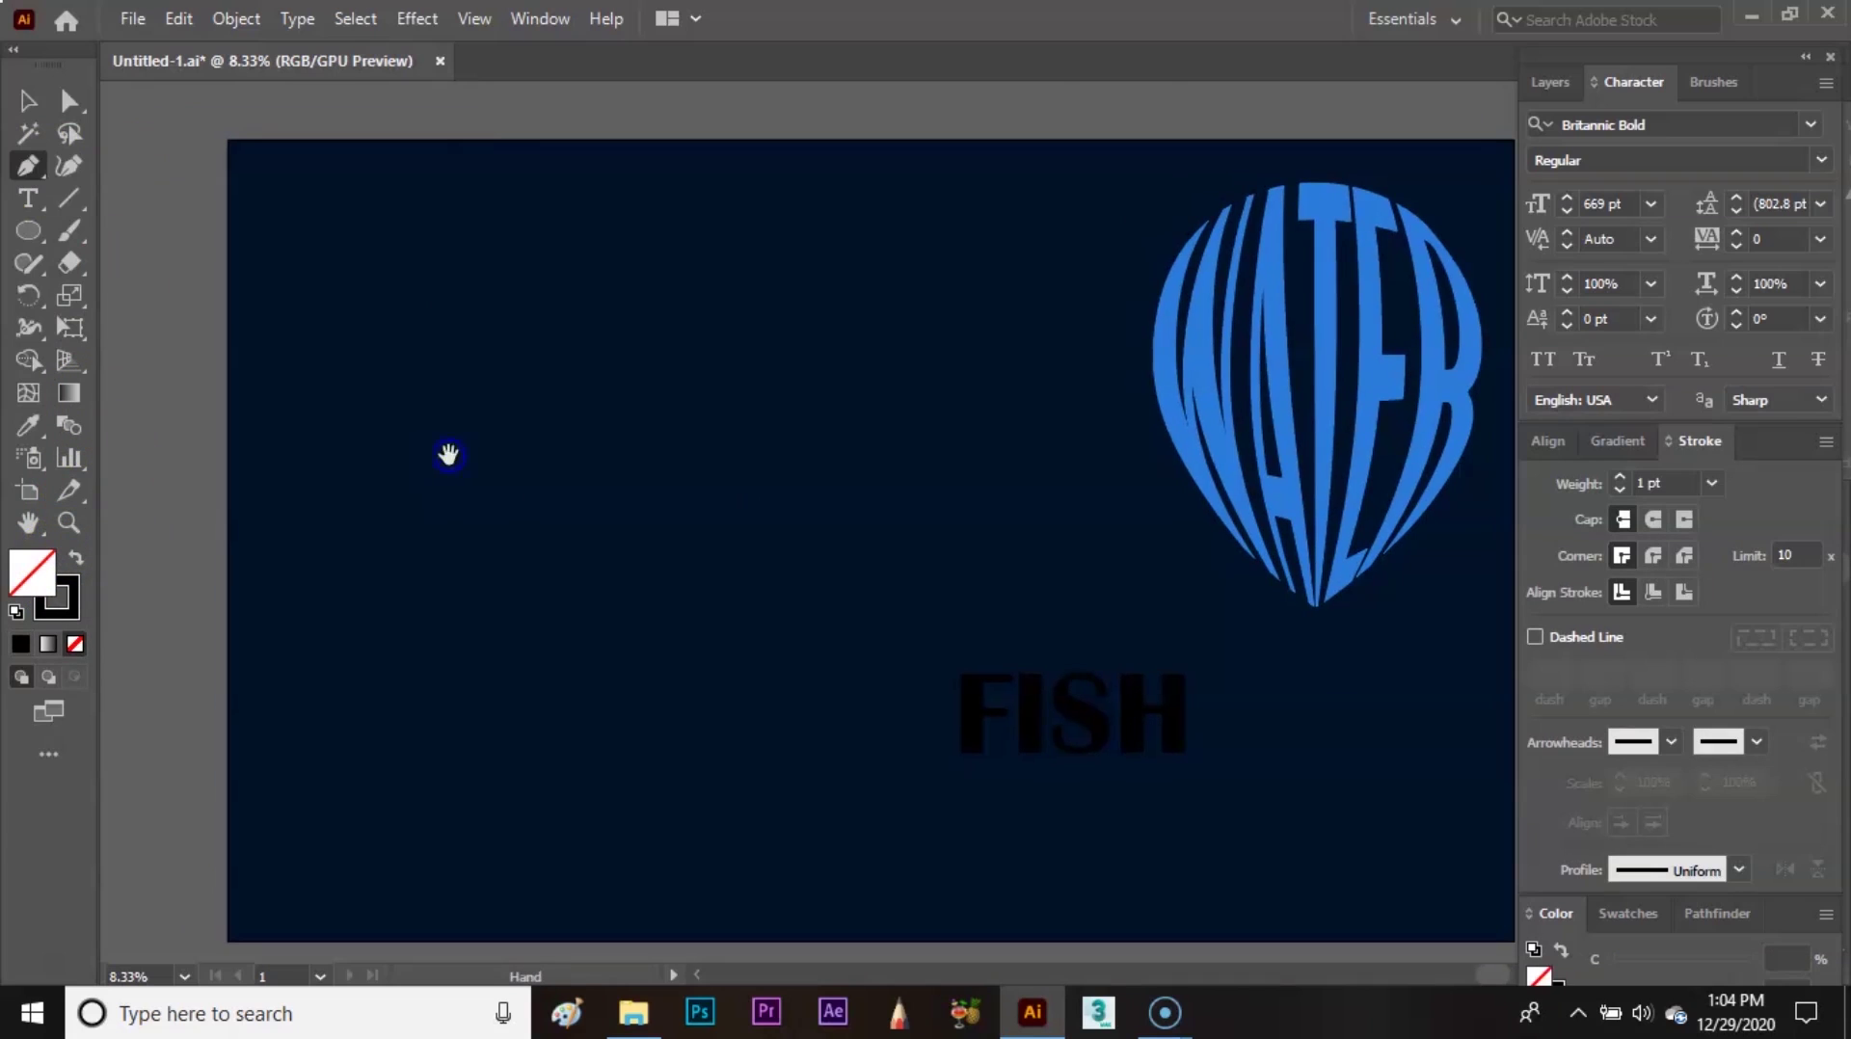
{"action": "left_click", "coordinate": [470, 395]}
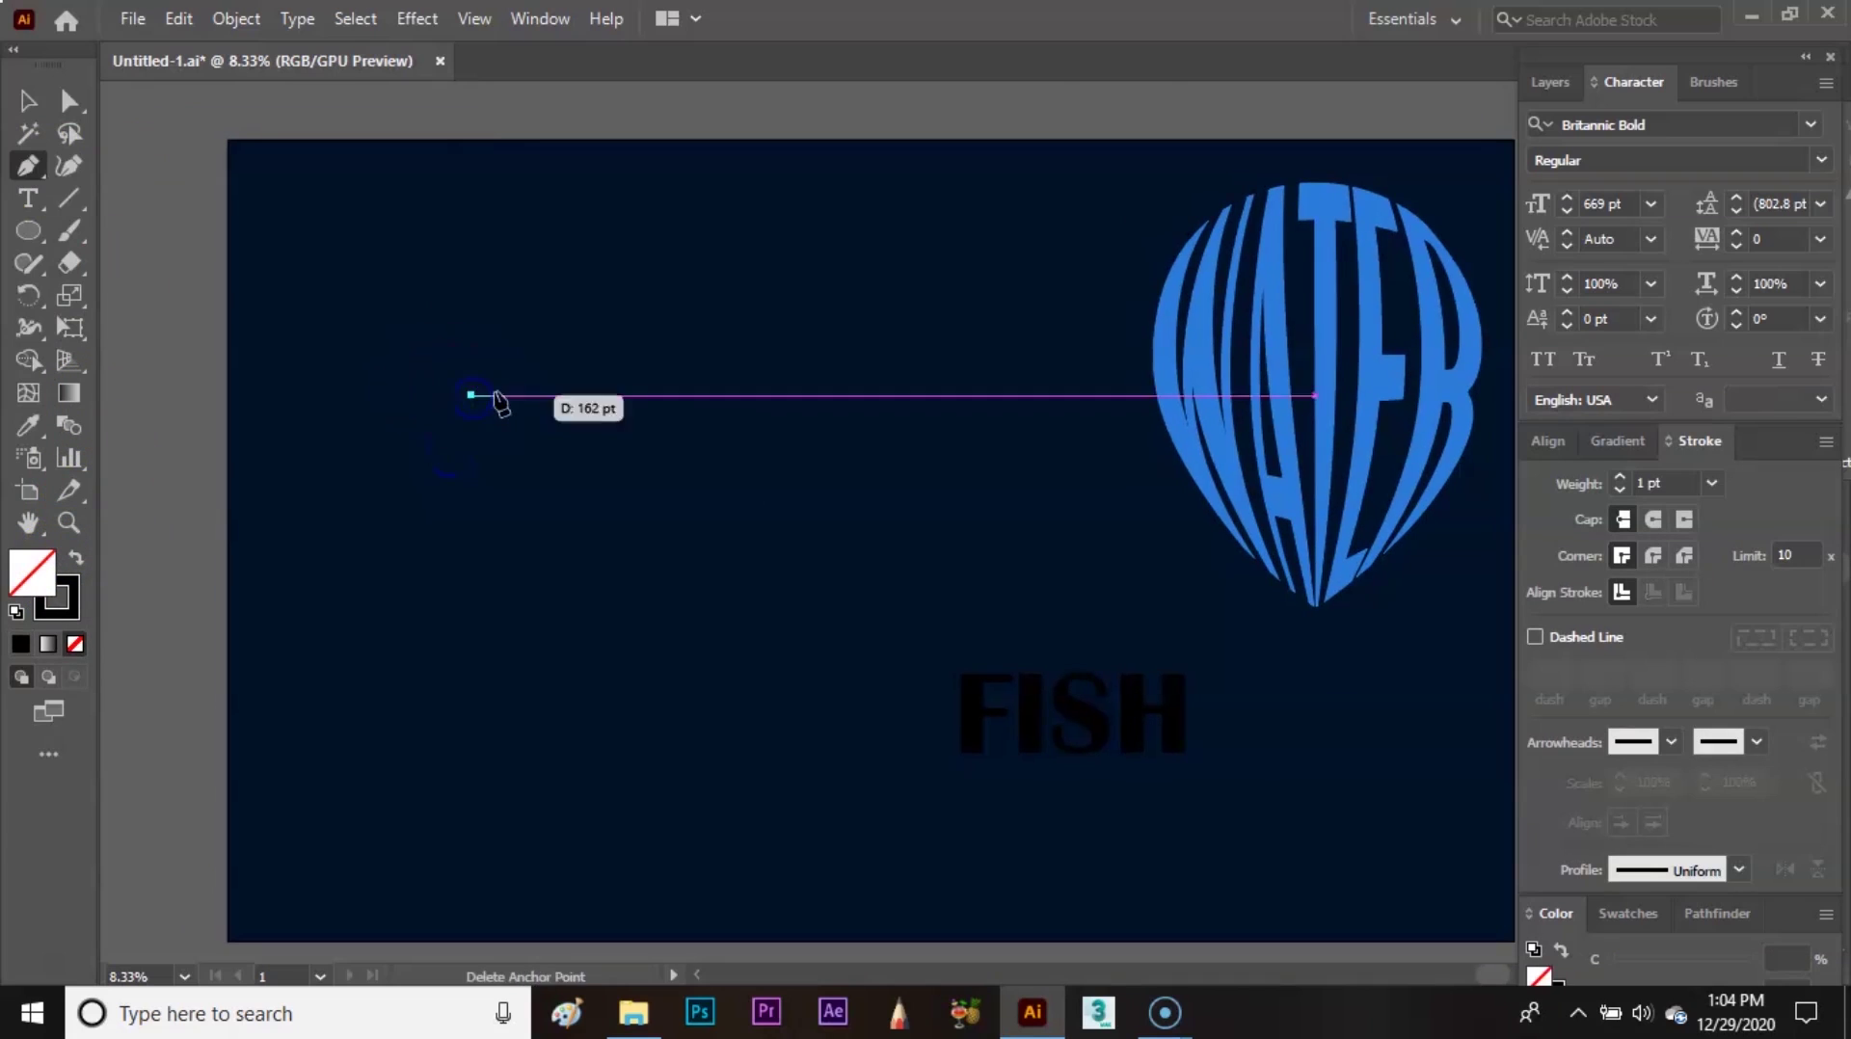
{"action": "left_click_drag", "start_coordinate": [784, 395], "coordinate": [968, 512]}
{"action": "left_click", "coordinate": [783, 395]}
- Continue the fish path with a curved tail fin whose rear edge bows inward and whose lower lobe returns to the body
{"action": "left_click_drag", "start_coordinate": [843, 368], "coordinate": [868, 502]}
{"action": "left_click", "coordinate": [841, 465]}
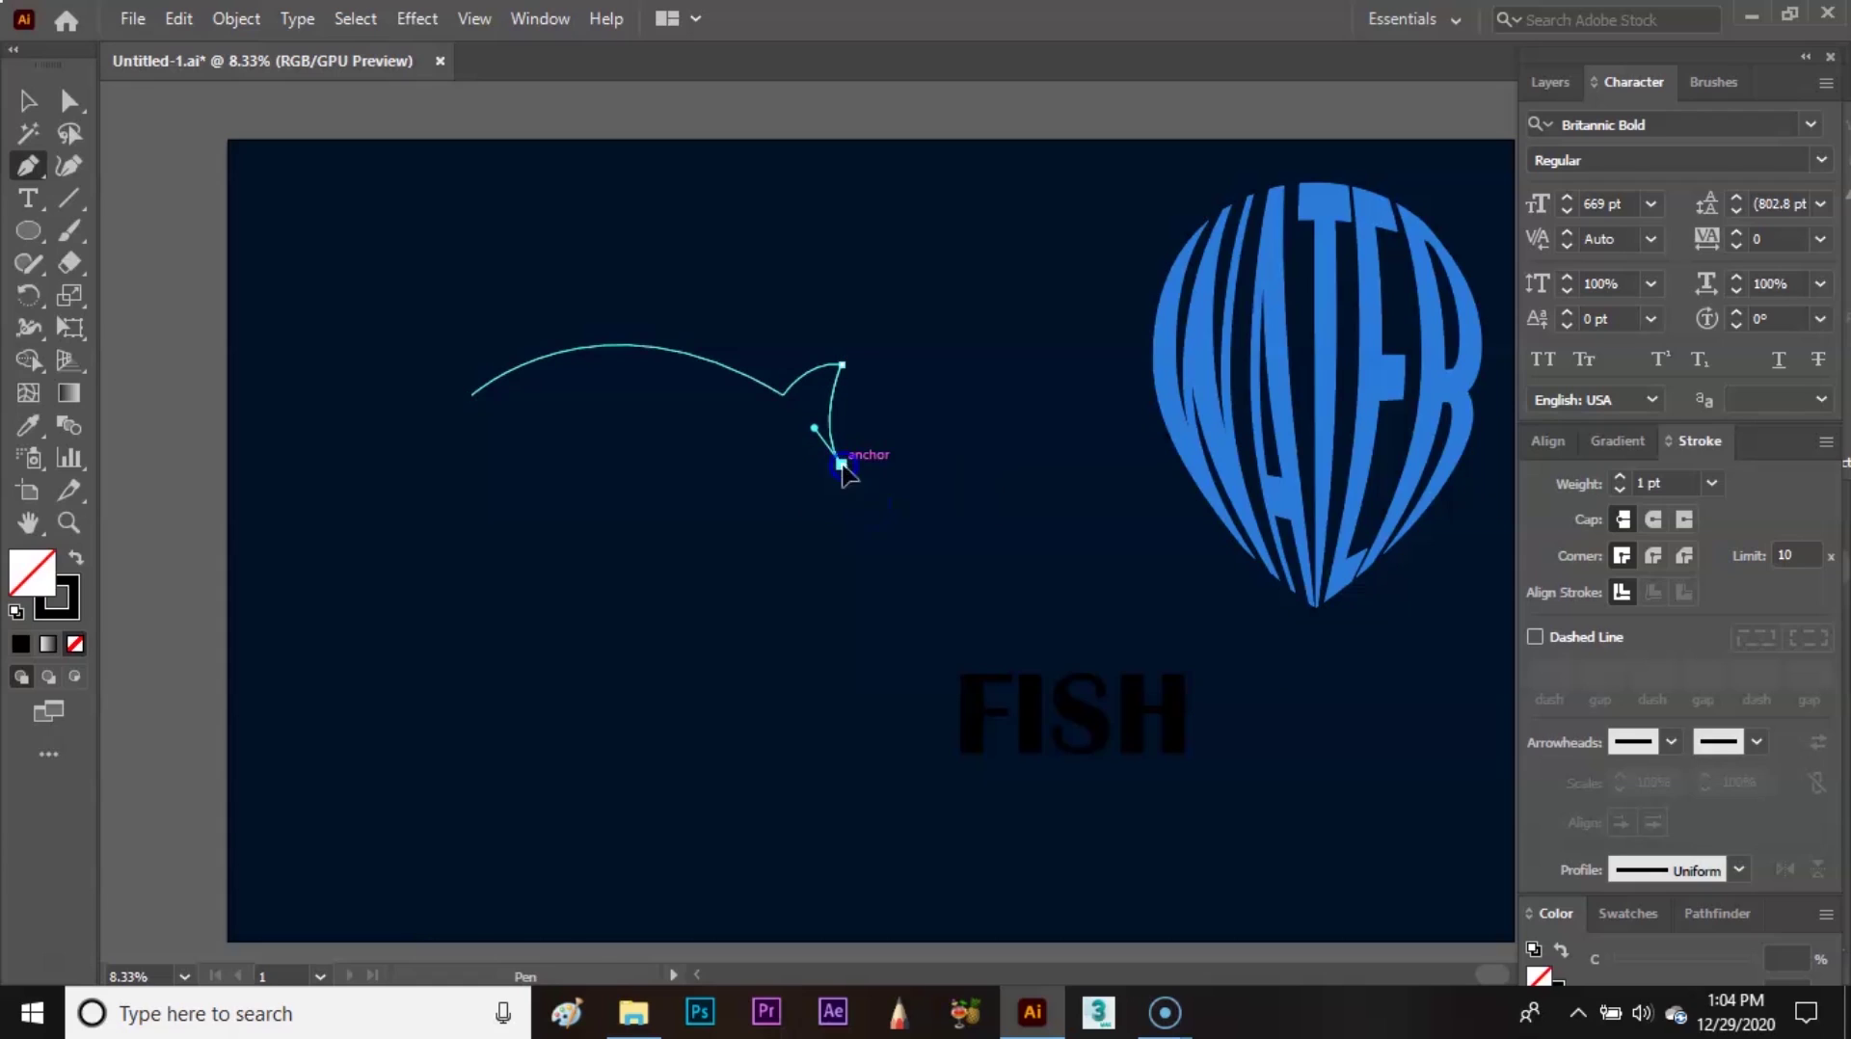
{"action": "left_click_drag", "start_coordinate": [789, 447], "coordinate": [780, 413]}
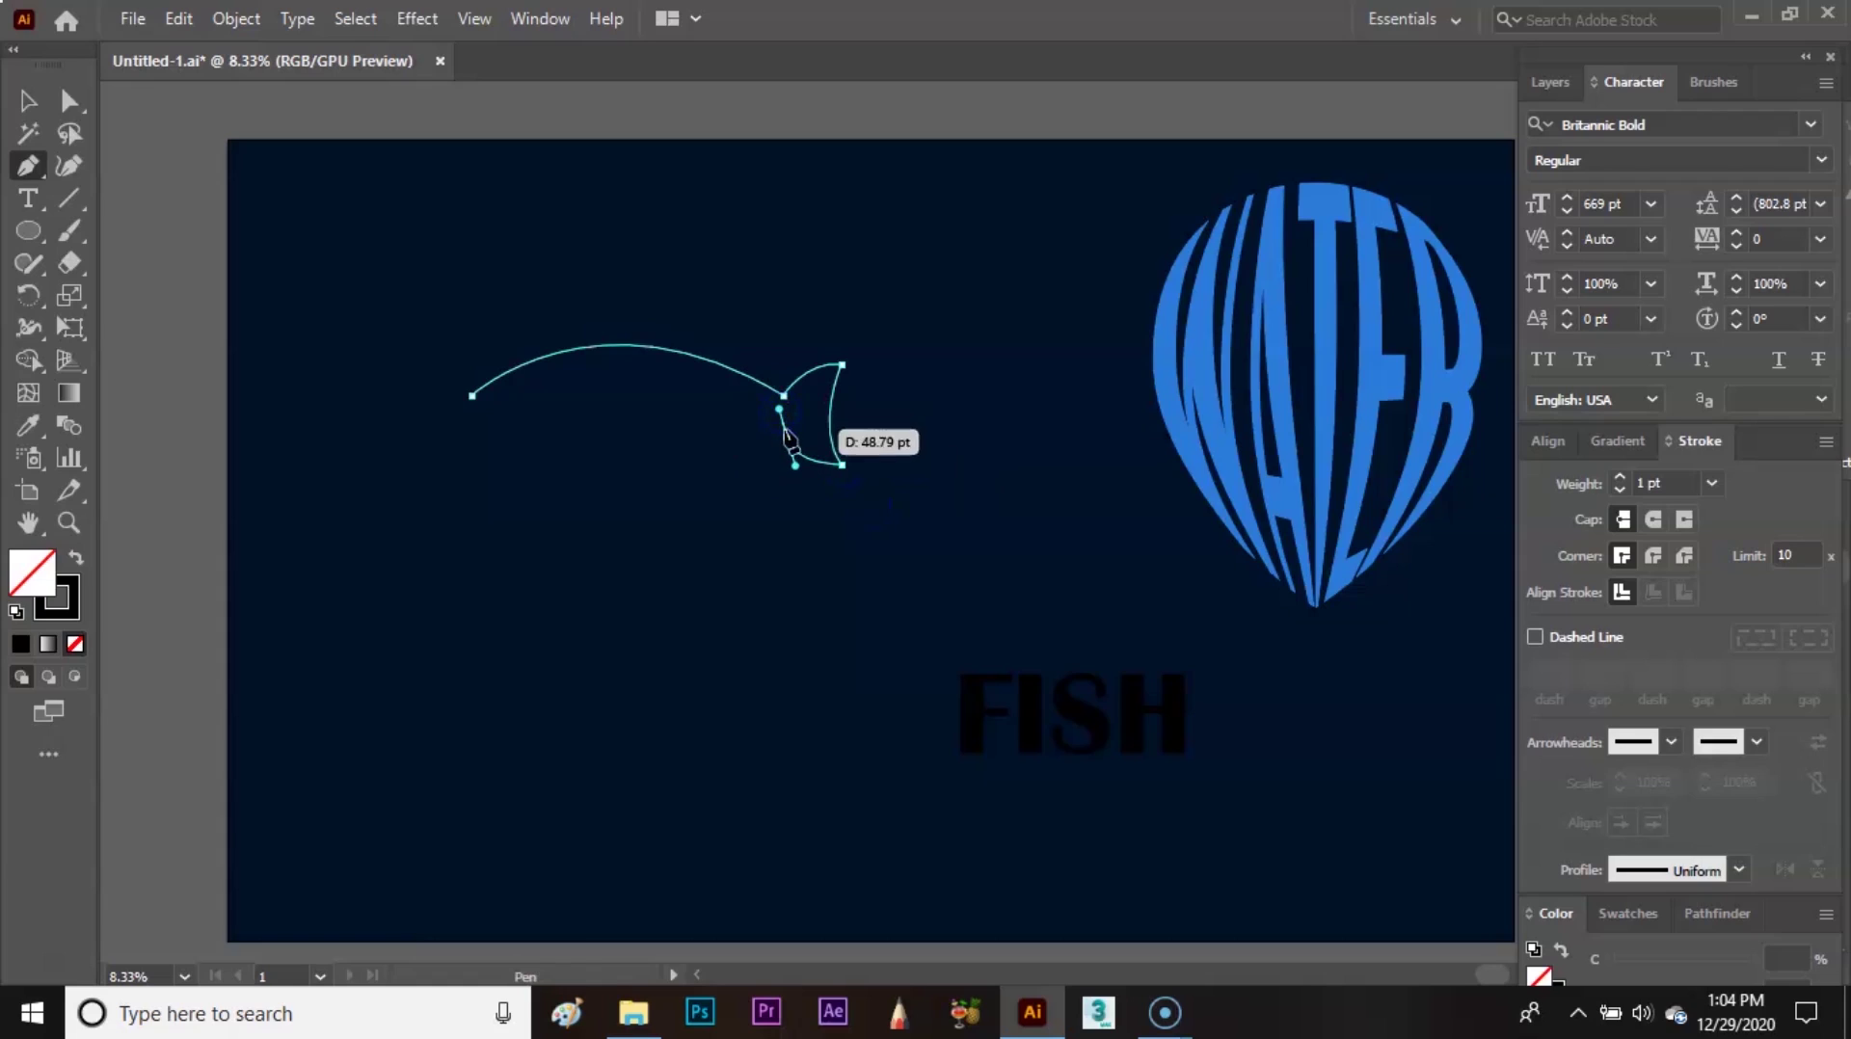
{"action": "left_click", "coordinate": [788, 439]}
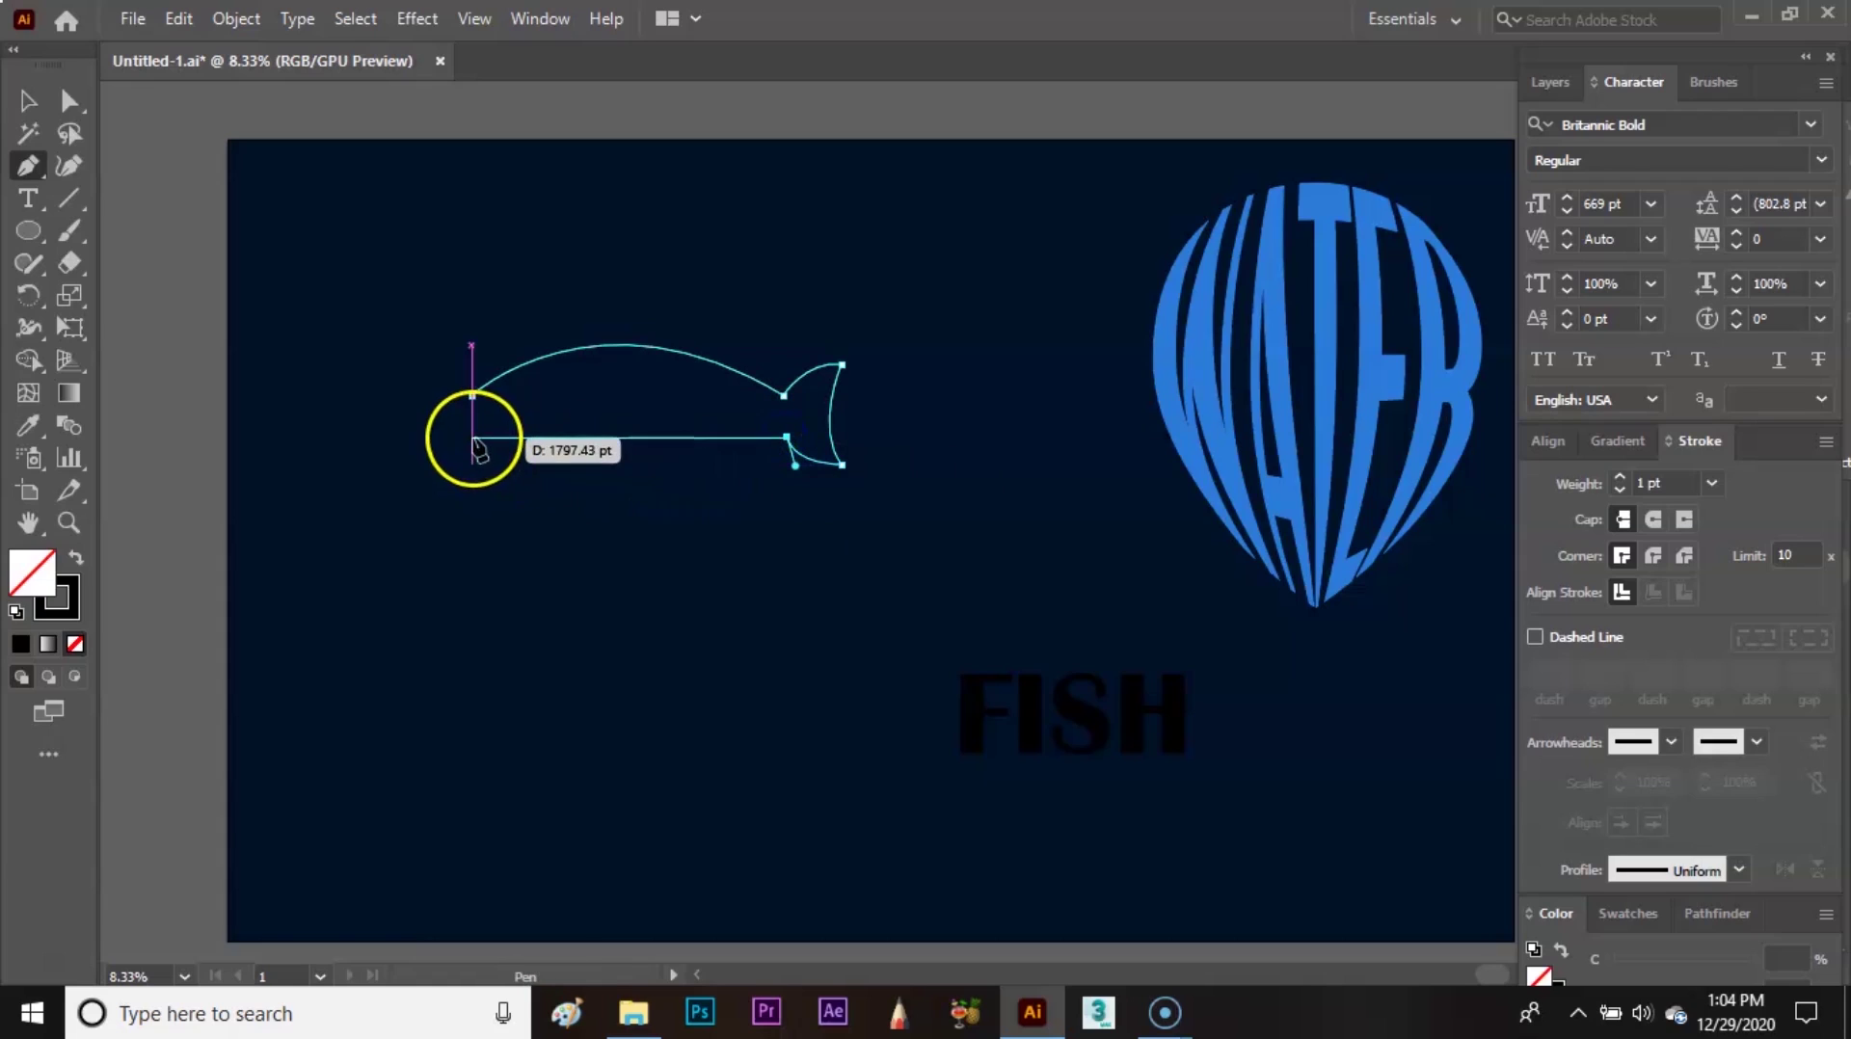
- Draw the curved belly forward from the tail and close the fish body with a short straight vertical edge at the front
{"action": "left_click_drag", "start_coordinate": [472, 441], "coordinate": [325, 341]}
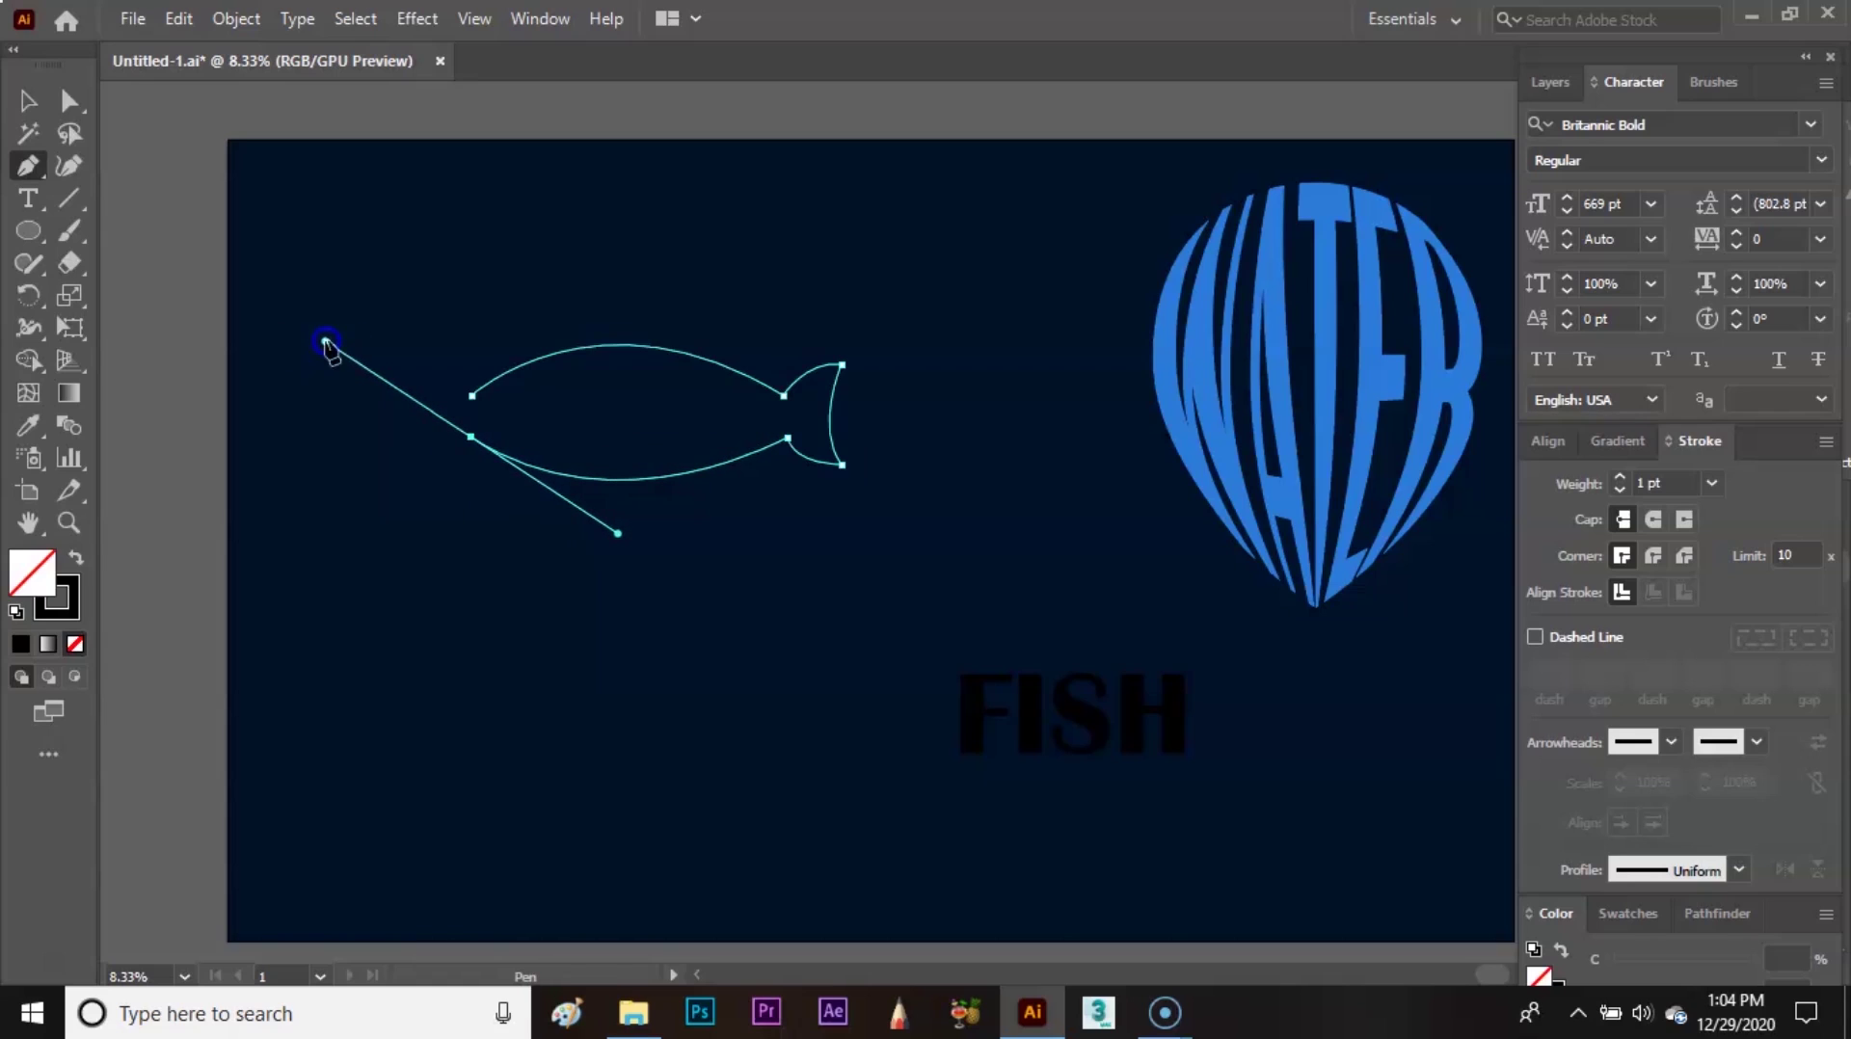
{"action": "left_click", "coordinate": [471, 440]}
{"action": "left_click", "coordinate": [472, 396]}
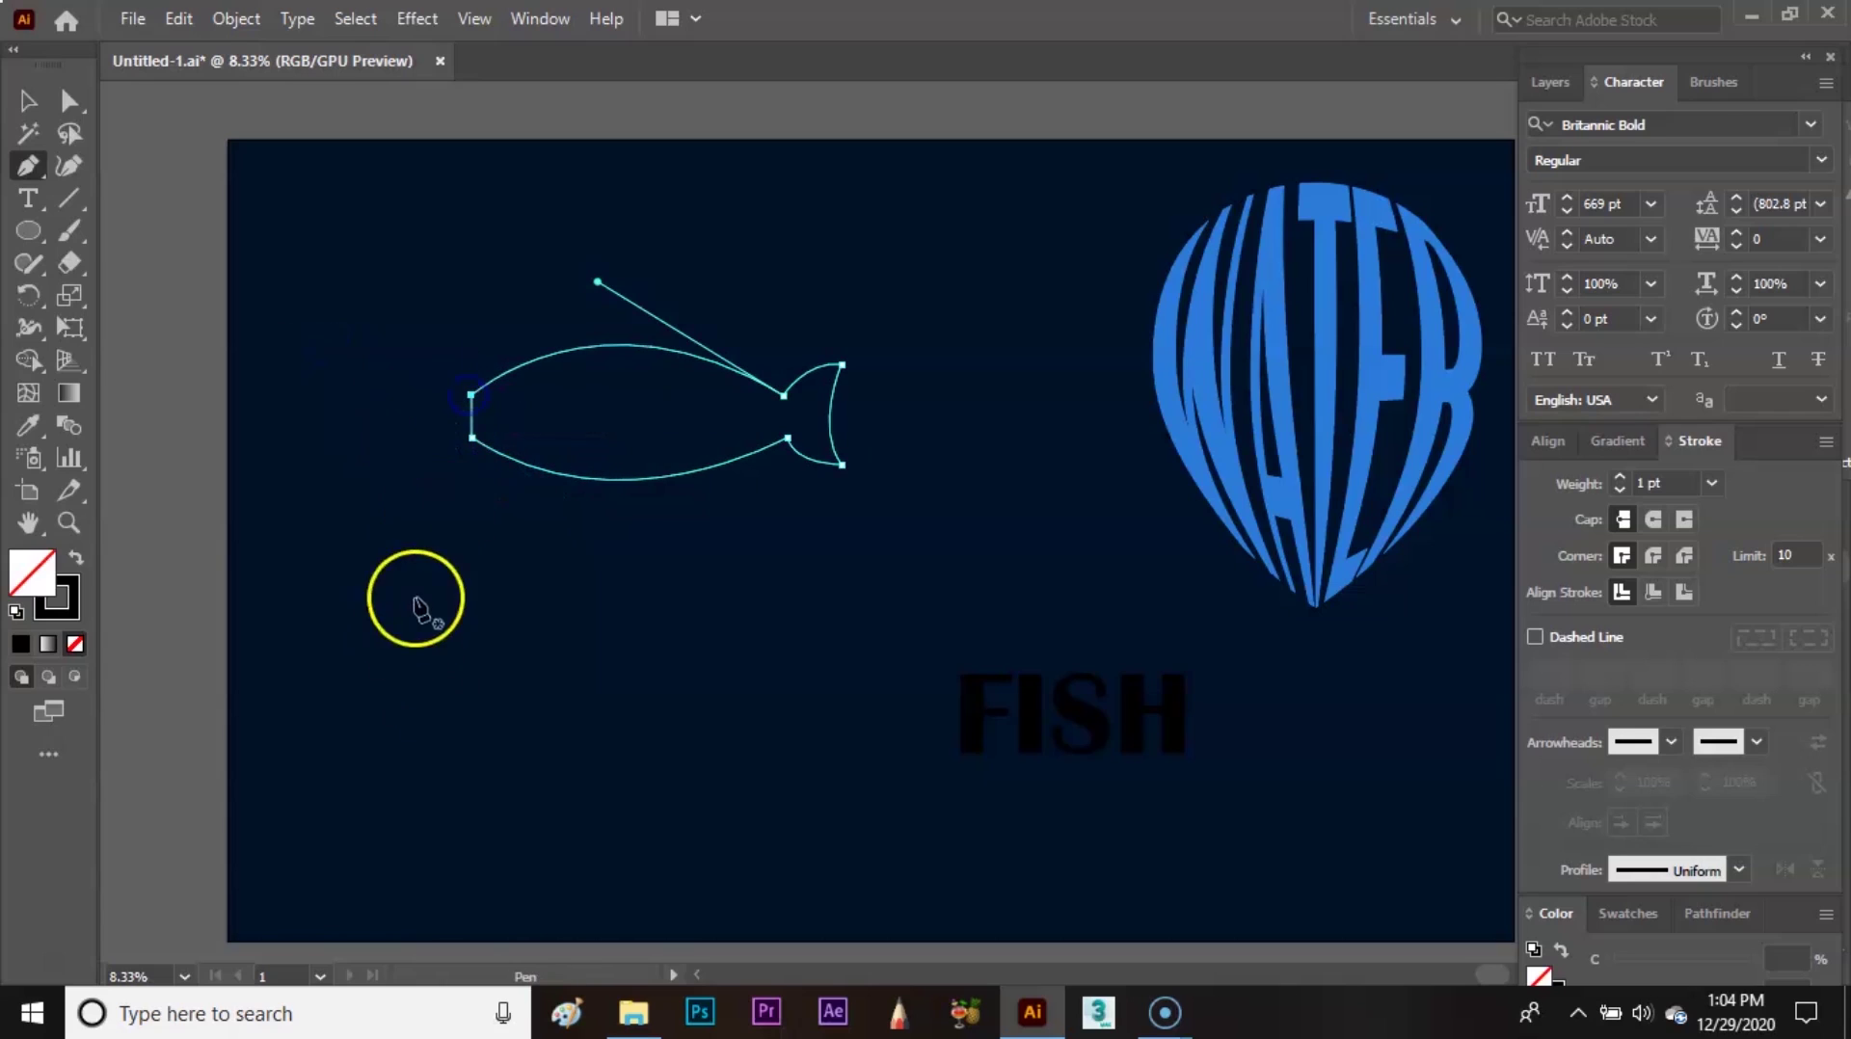
- Draw a separate closed, pointed head shape with curved outer edges just in front of the body's straight edge, leaving a small gap
{"action": "key", "text": "space"}
{"action": "left_click_drag", "start_coordinate": [657, 497], "coordinate": [877, 510]}
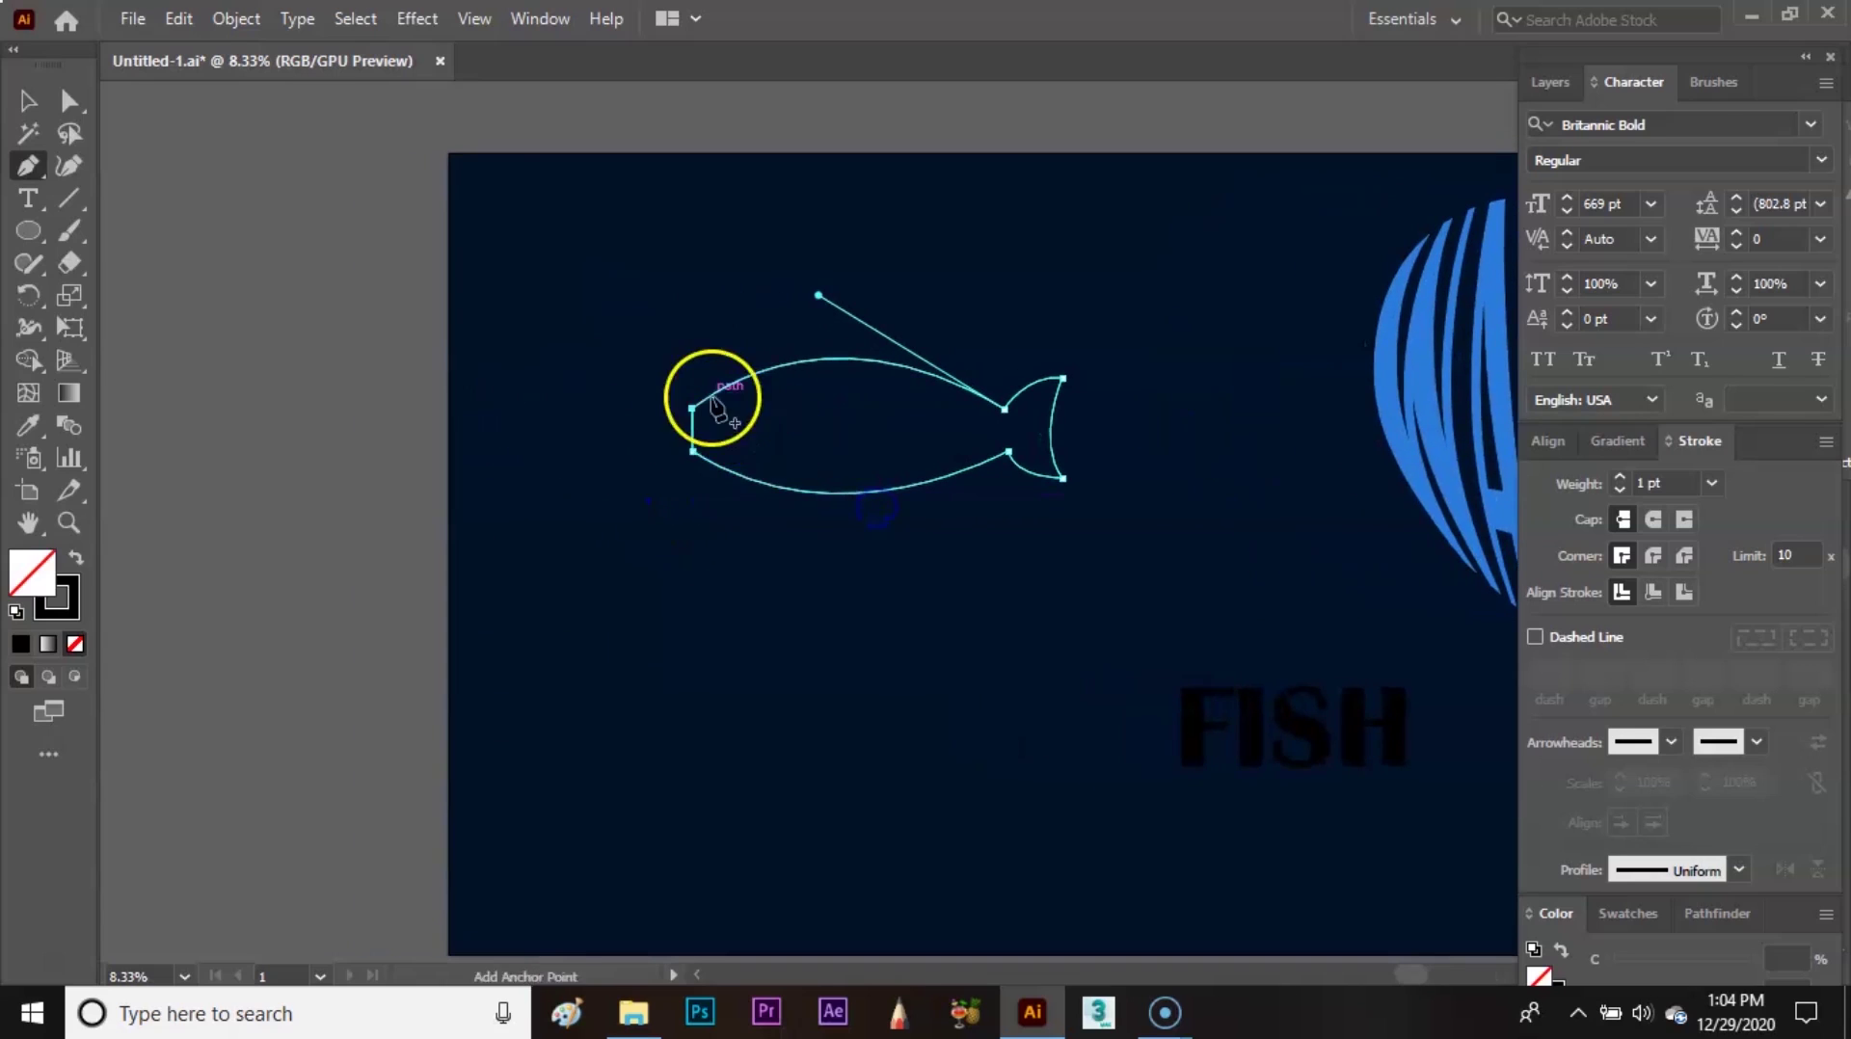
{"action": "key", "text": "ctrl+equal"}
{"action": "key", "text": "ctrl+equal"}
{"action": "key", "text": "space"}
{"action": "left_click_drag", "start_coordinate": [1034, 489], "coordinate": [885, 418]}
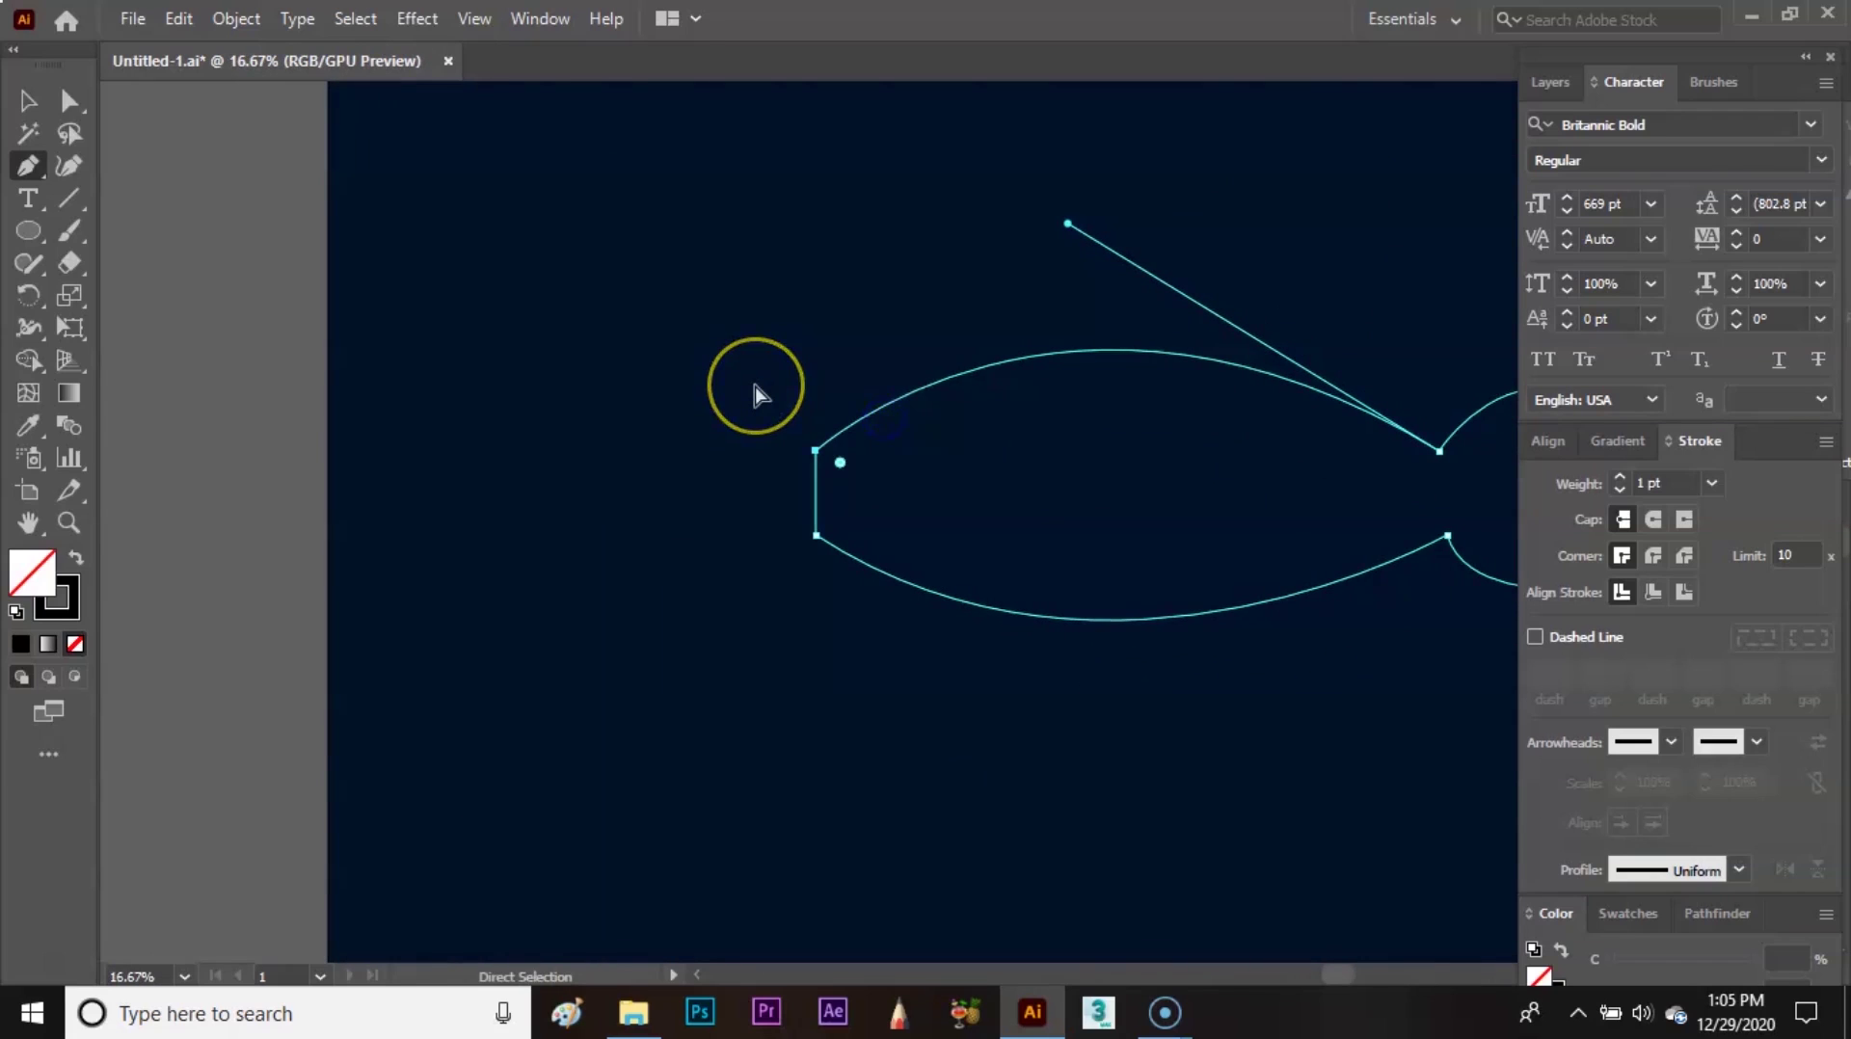
{"action": "key", "text": "ctrl+equal"}
{"action": "left_click_drag", "start_coordinate": [792, 476], "coordinate": [682, 330]}
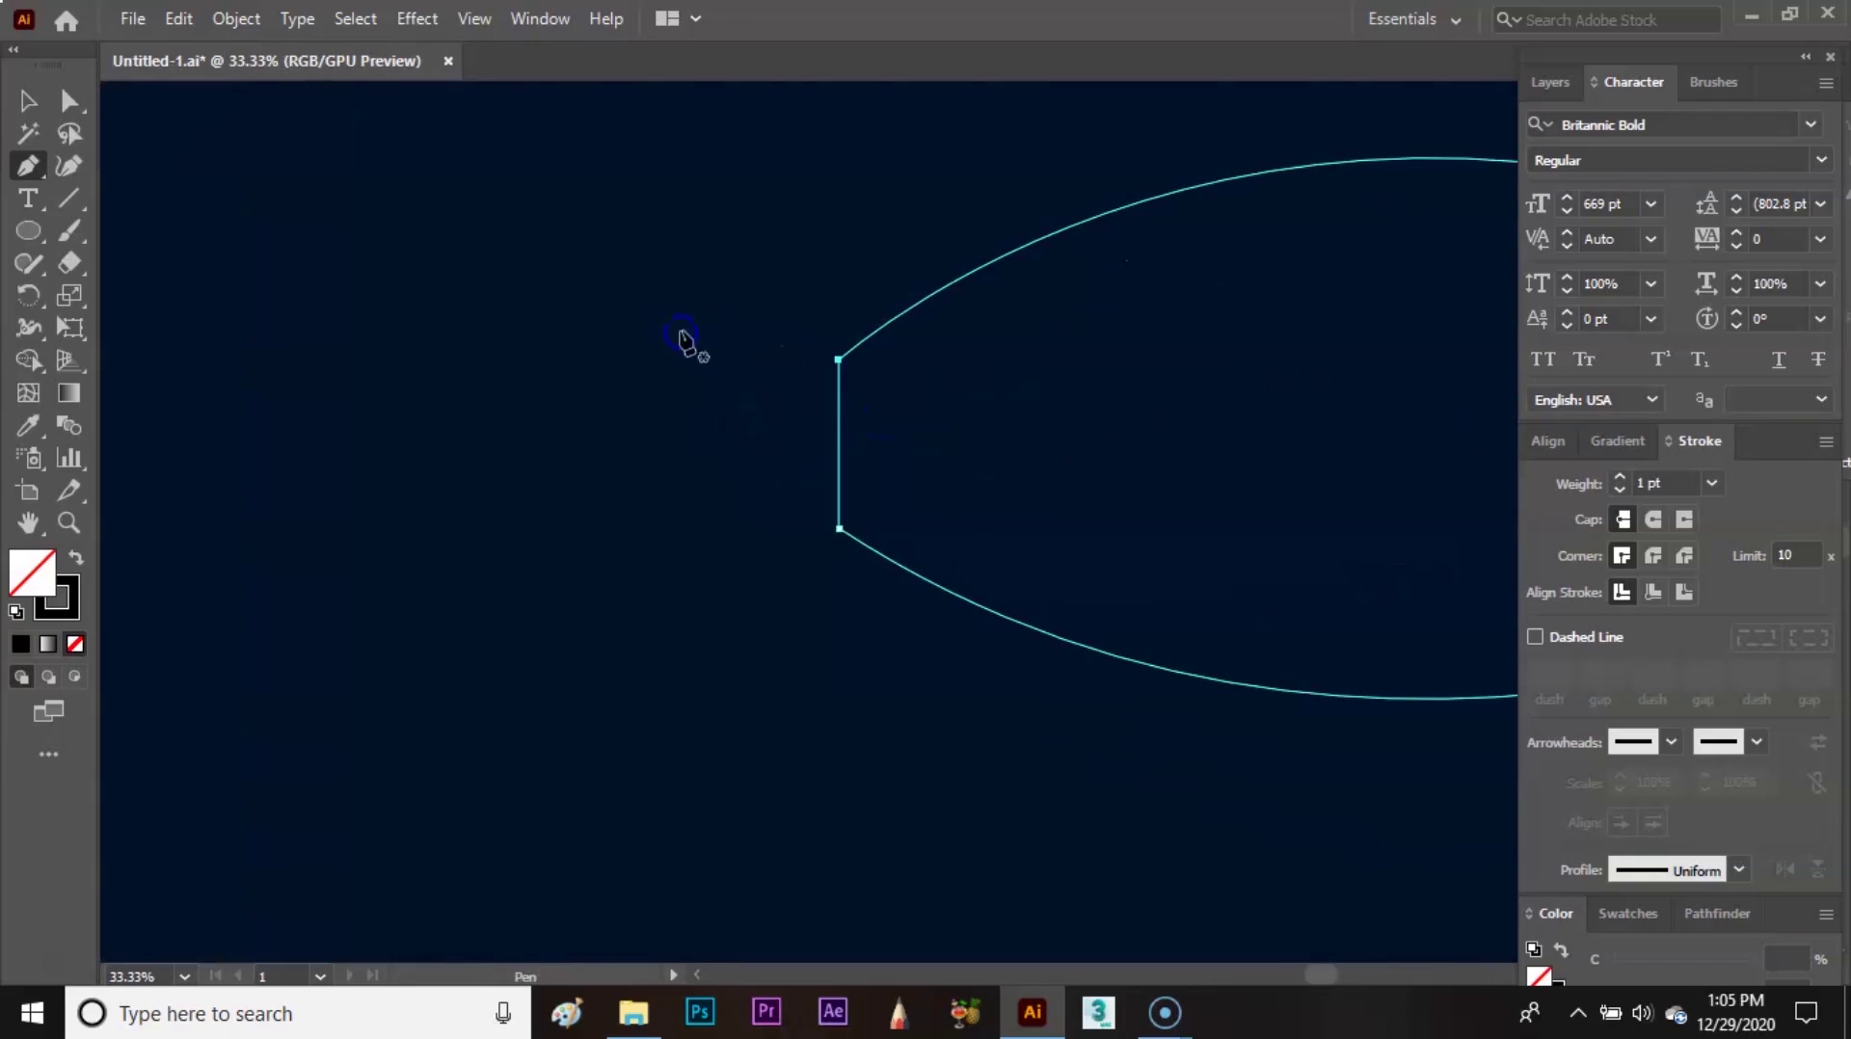
{"action": "left_click", "coordinate": [820, 360]}
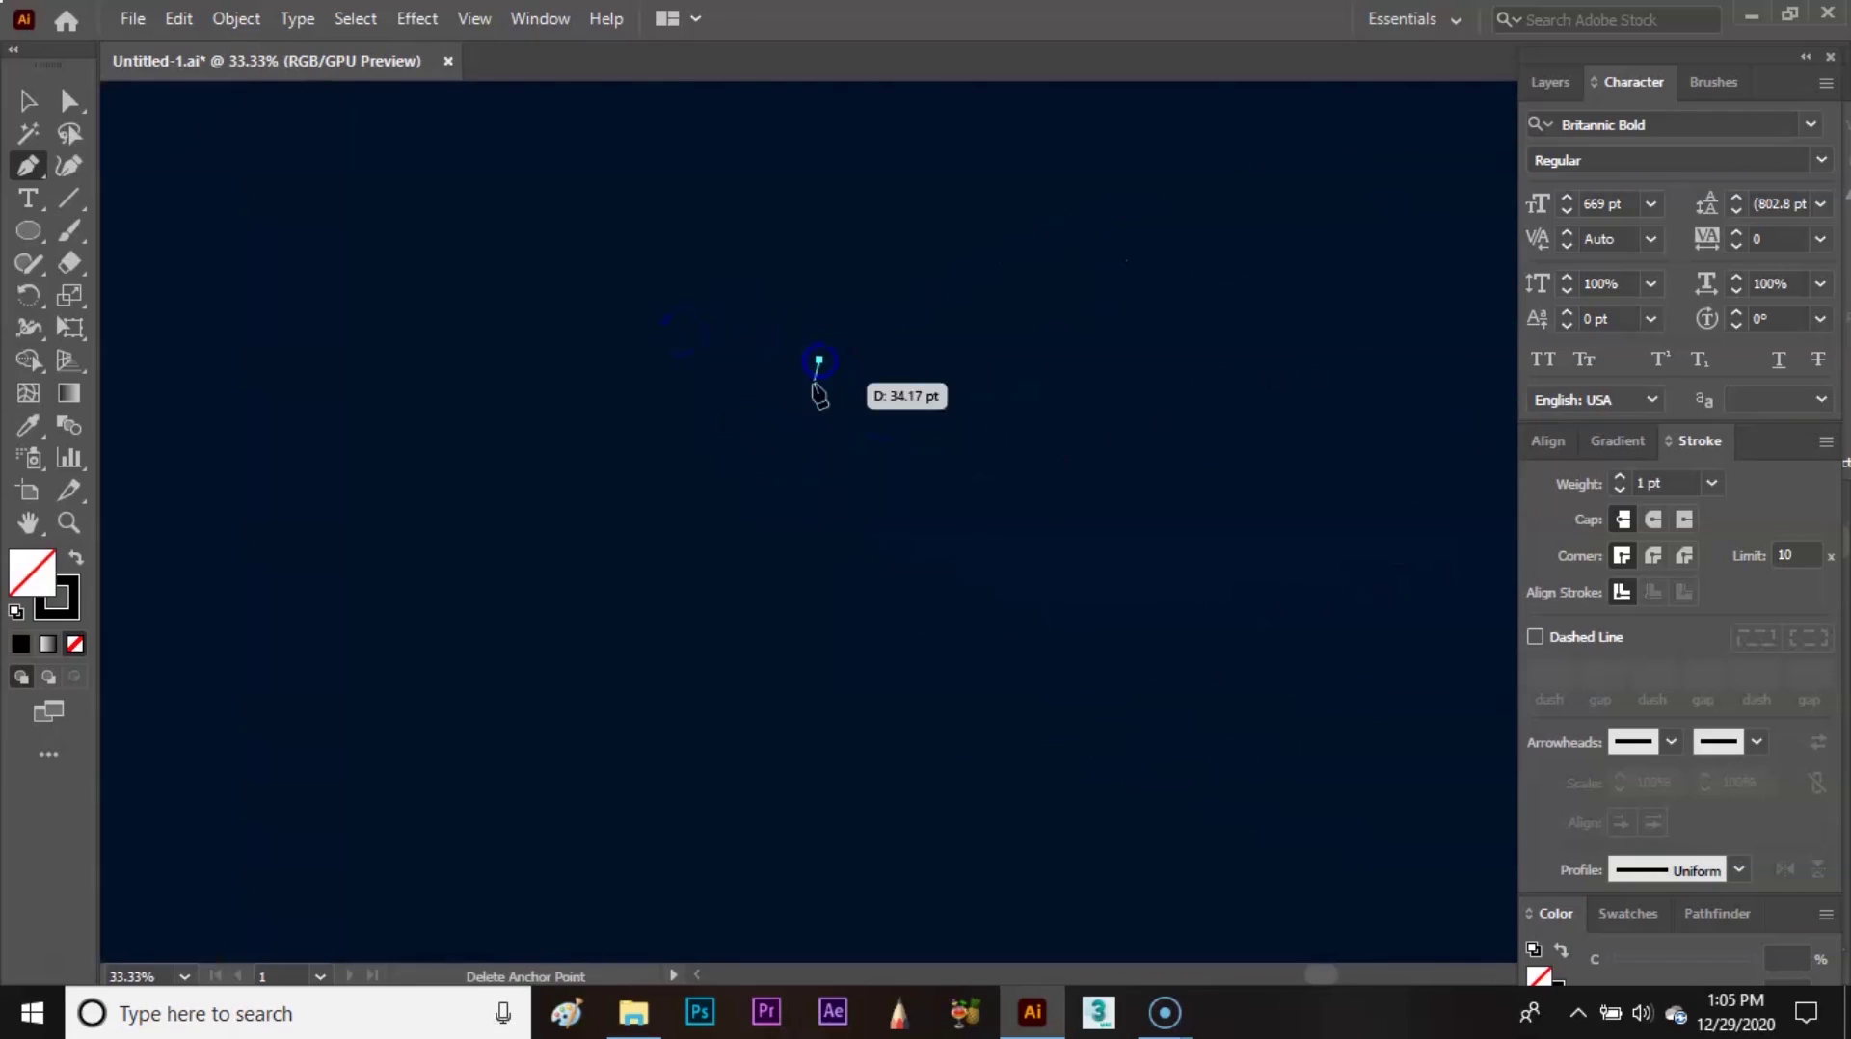
{"action": "left_click", "coordinate": [820, 521]}
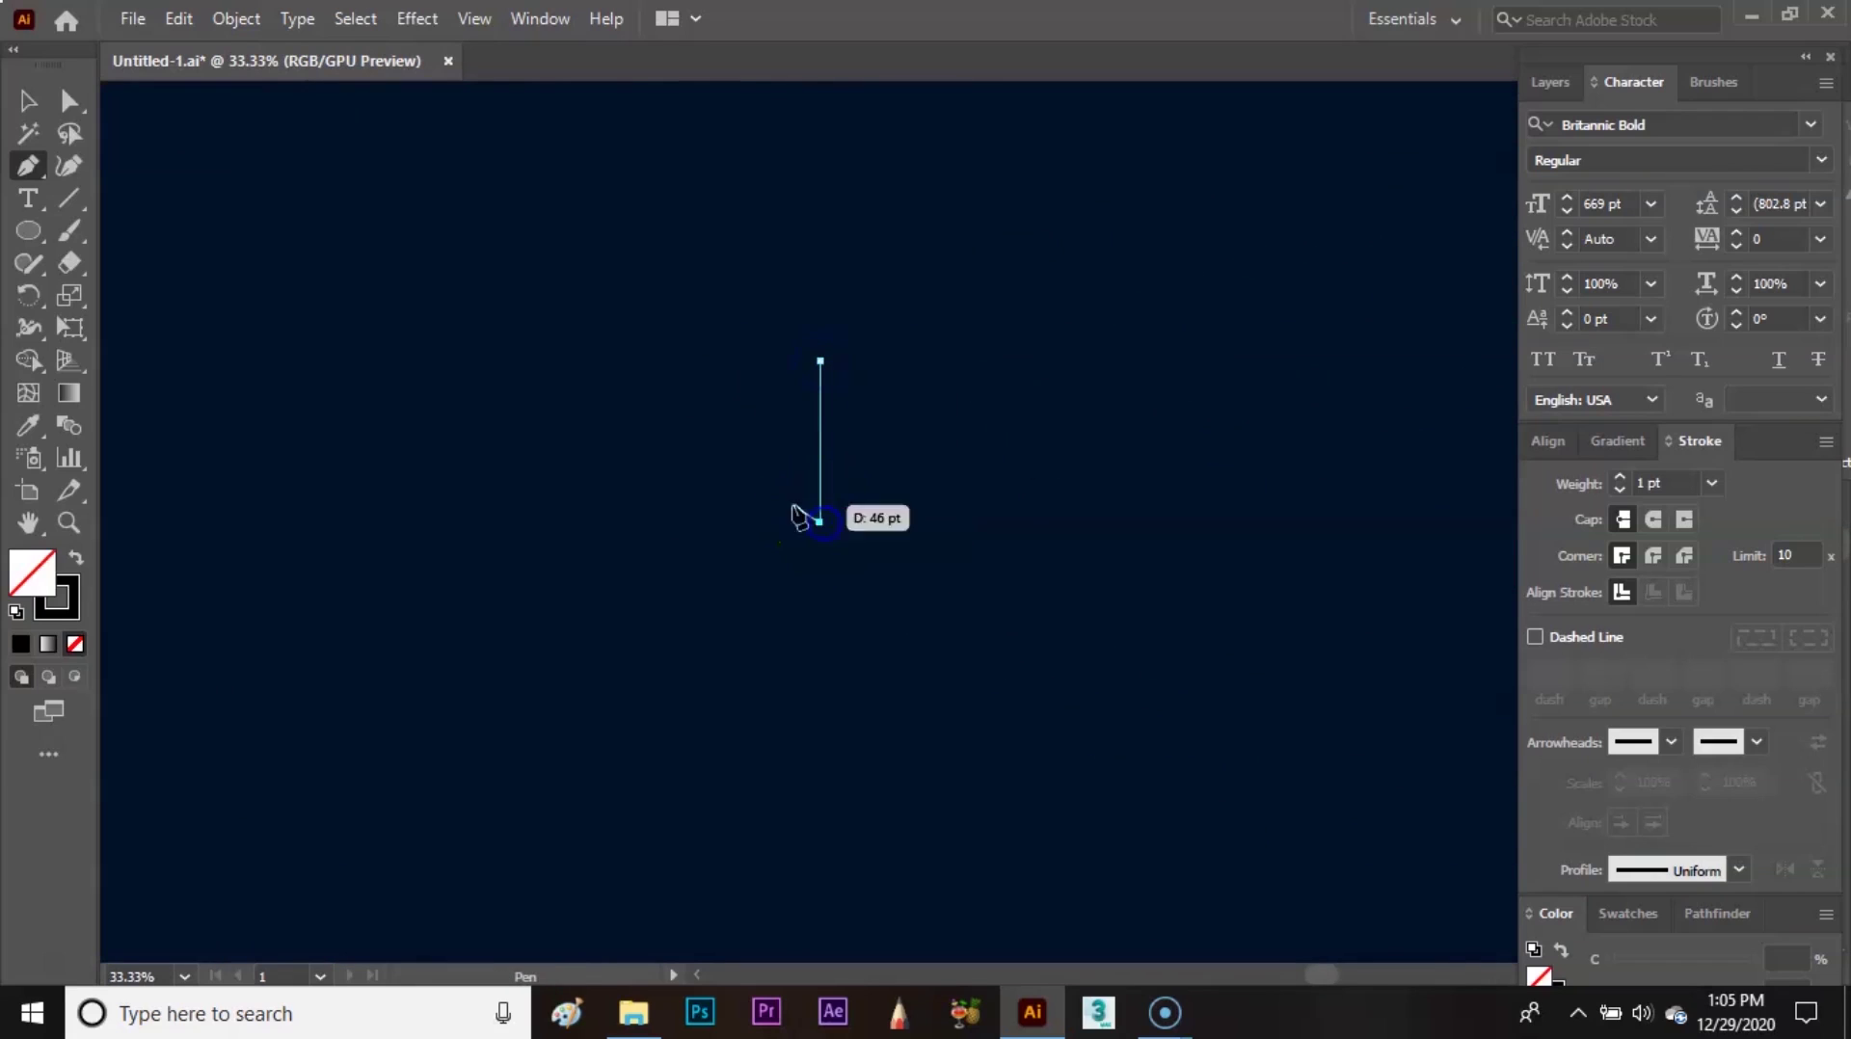
{"action": "left_click", "coordinate": [708, 431]}
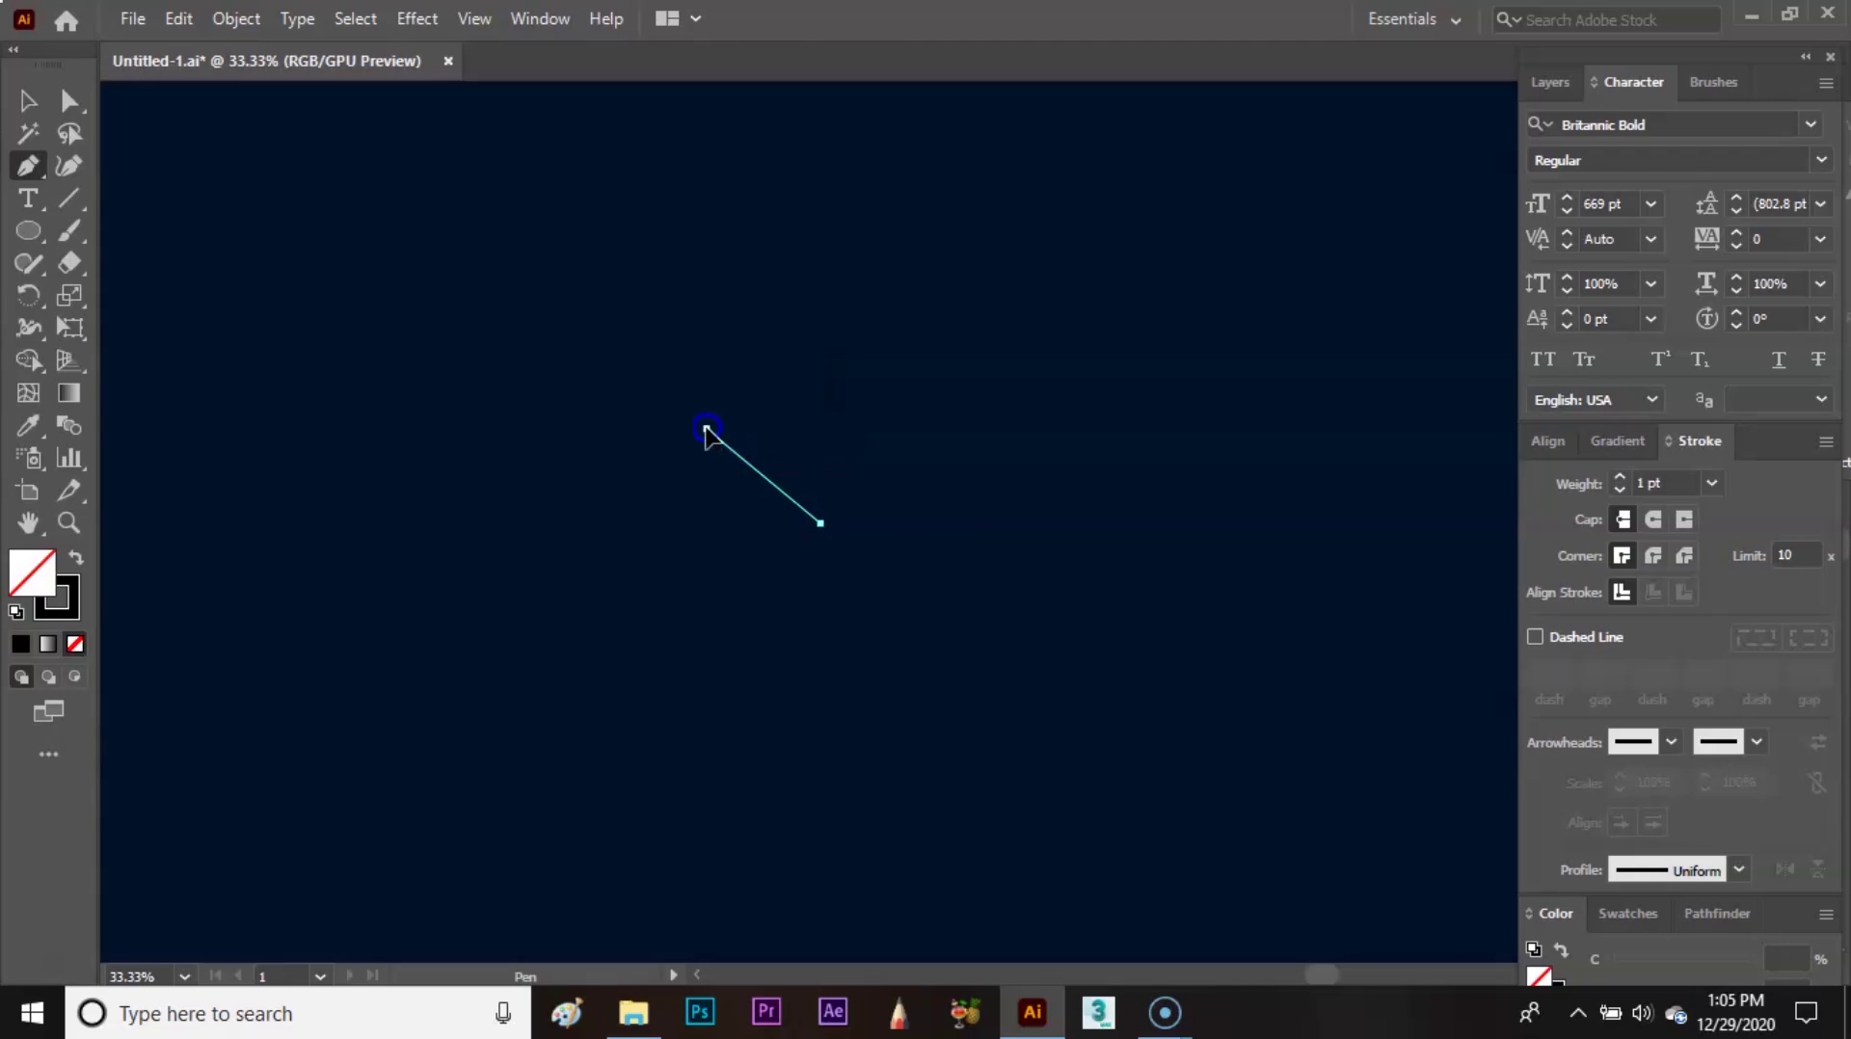
{"action": "left_click", "coordinate": [707, 429]}
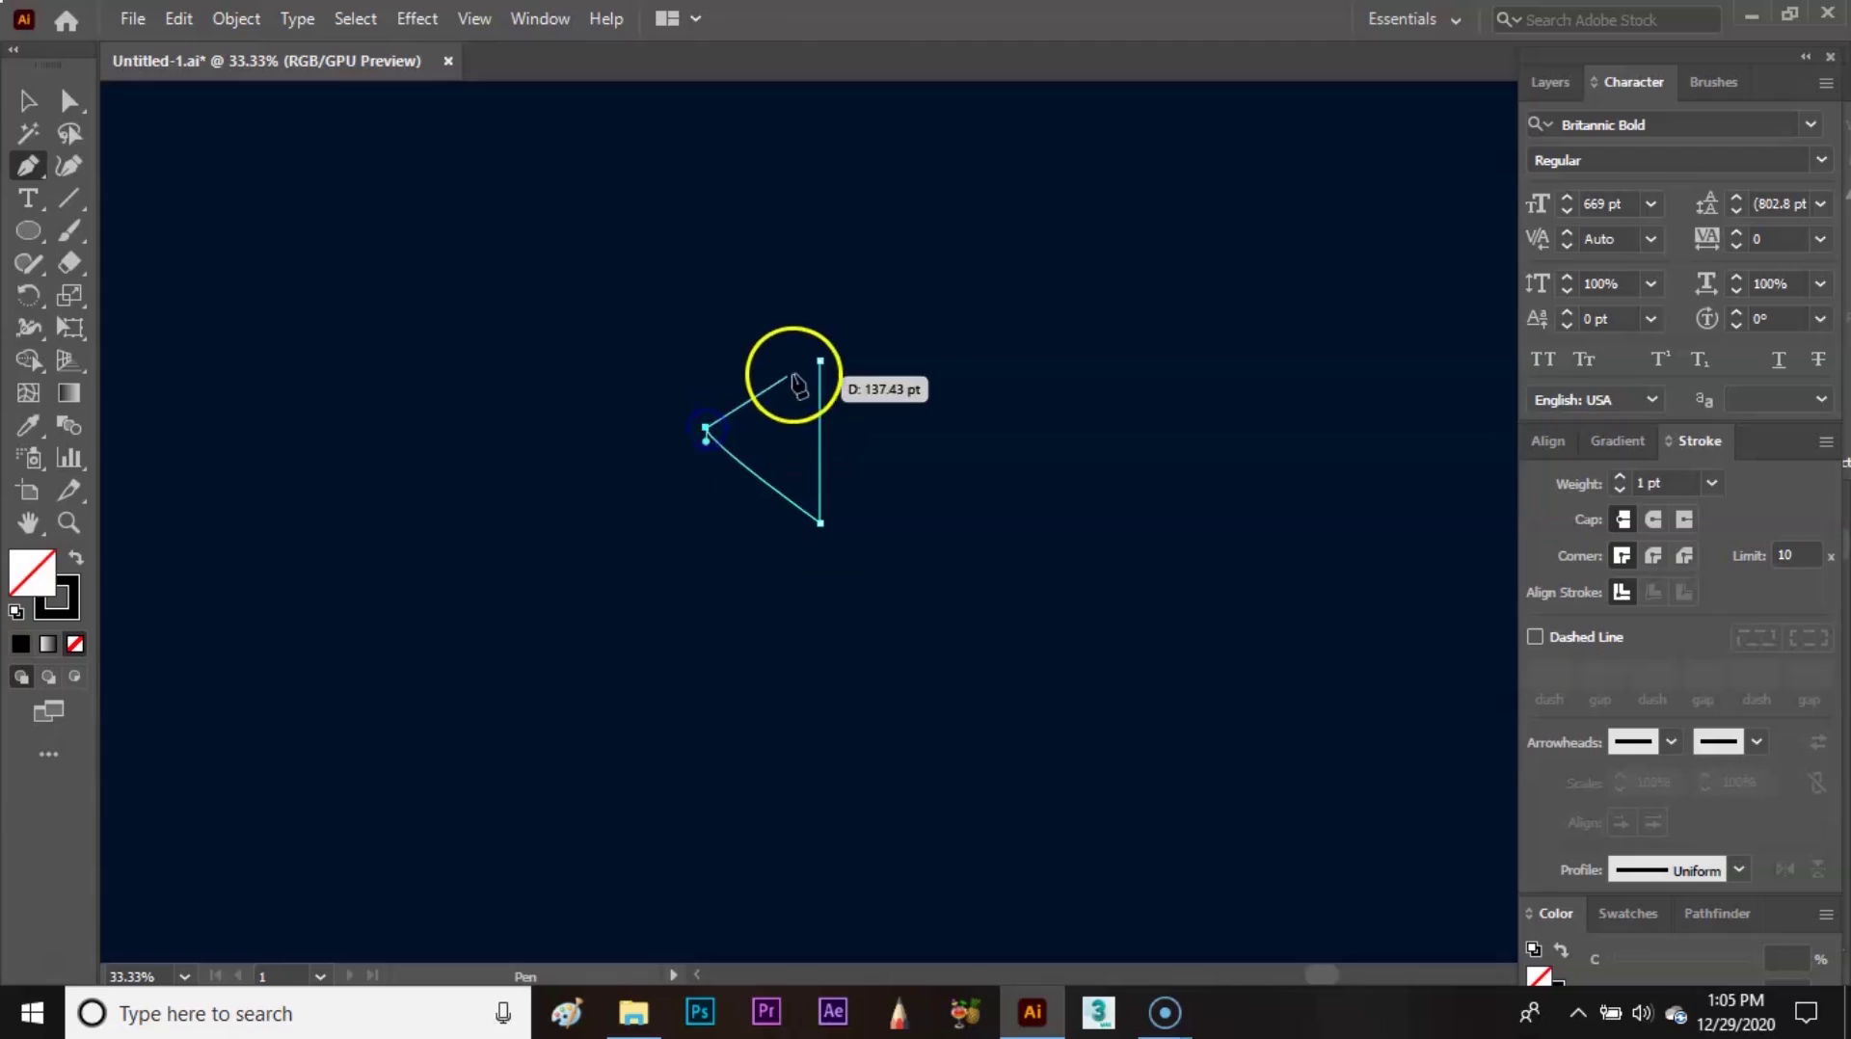
{"action": "left_click_drag", "start_coordinate": [820, 361], "coordinate": [855, 365]}
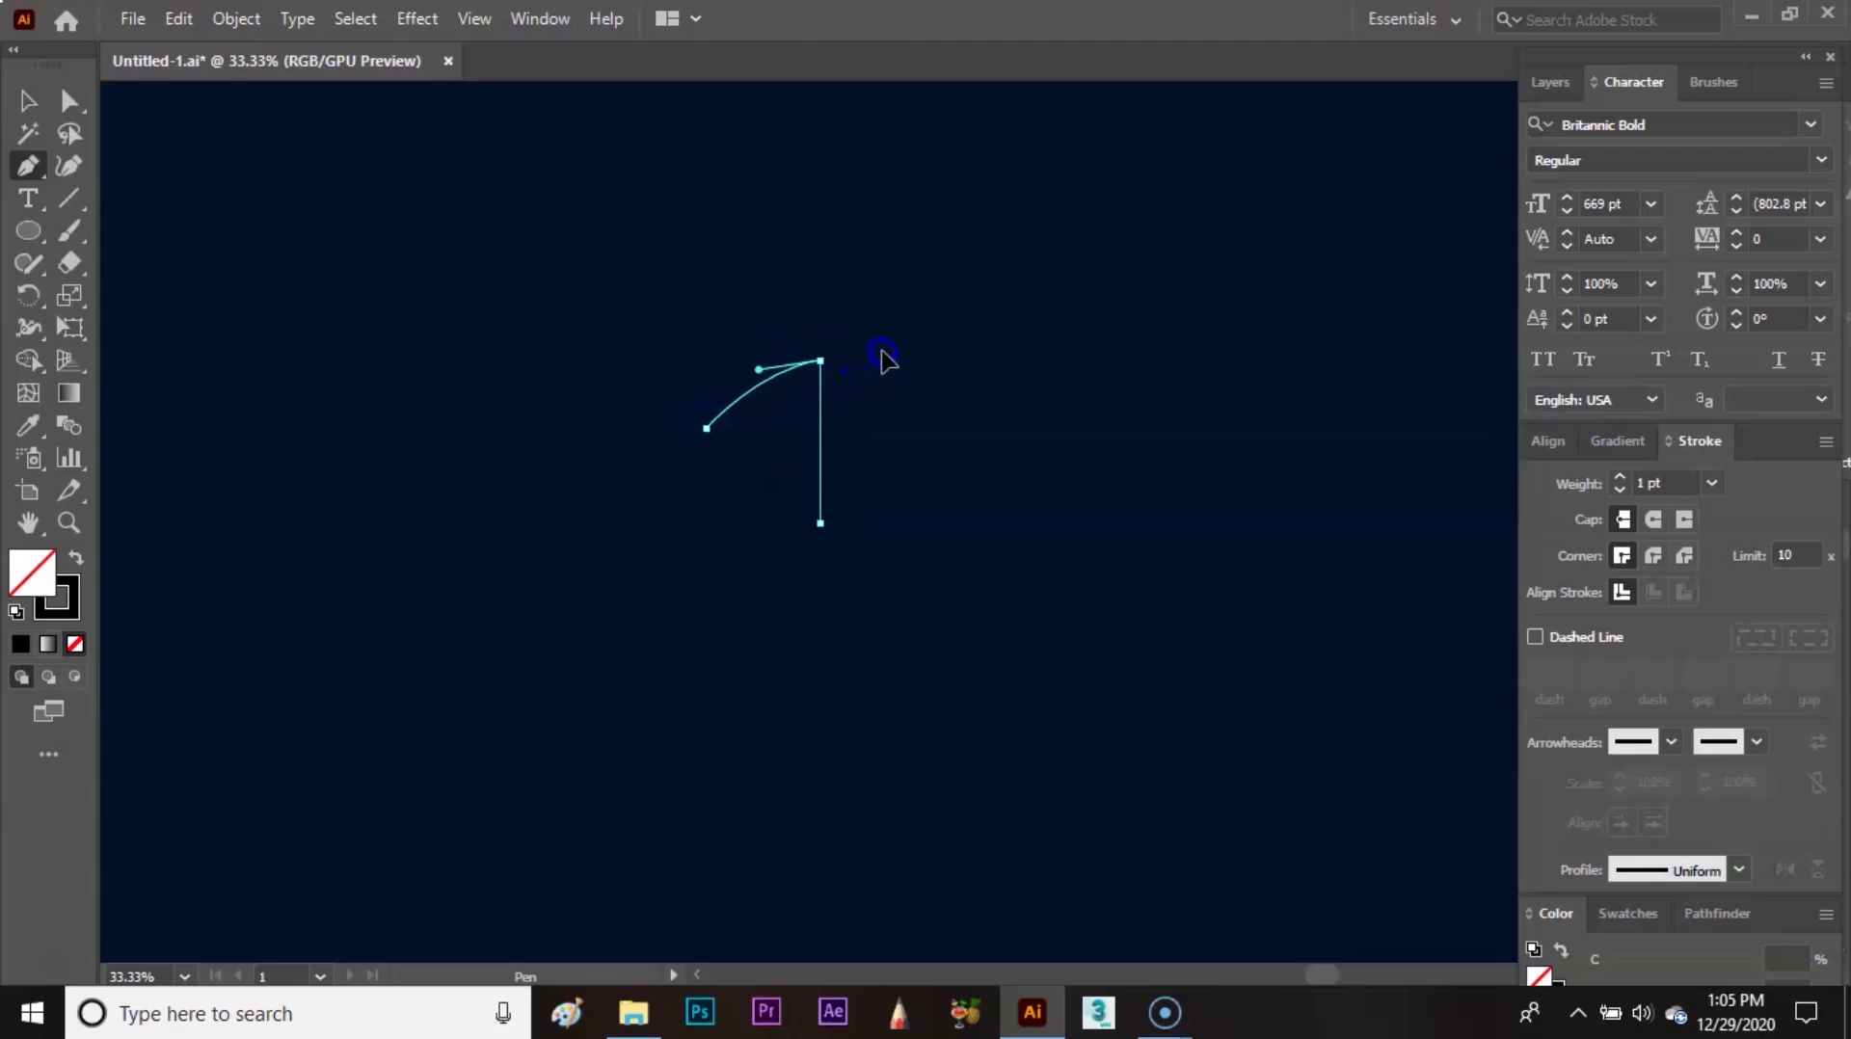
{"action": "left_click", "coordinate": [921, 405], "text": "ctrl"}
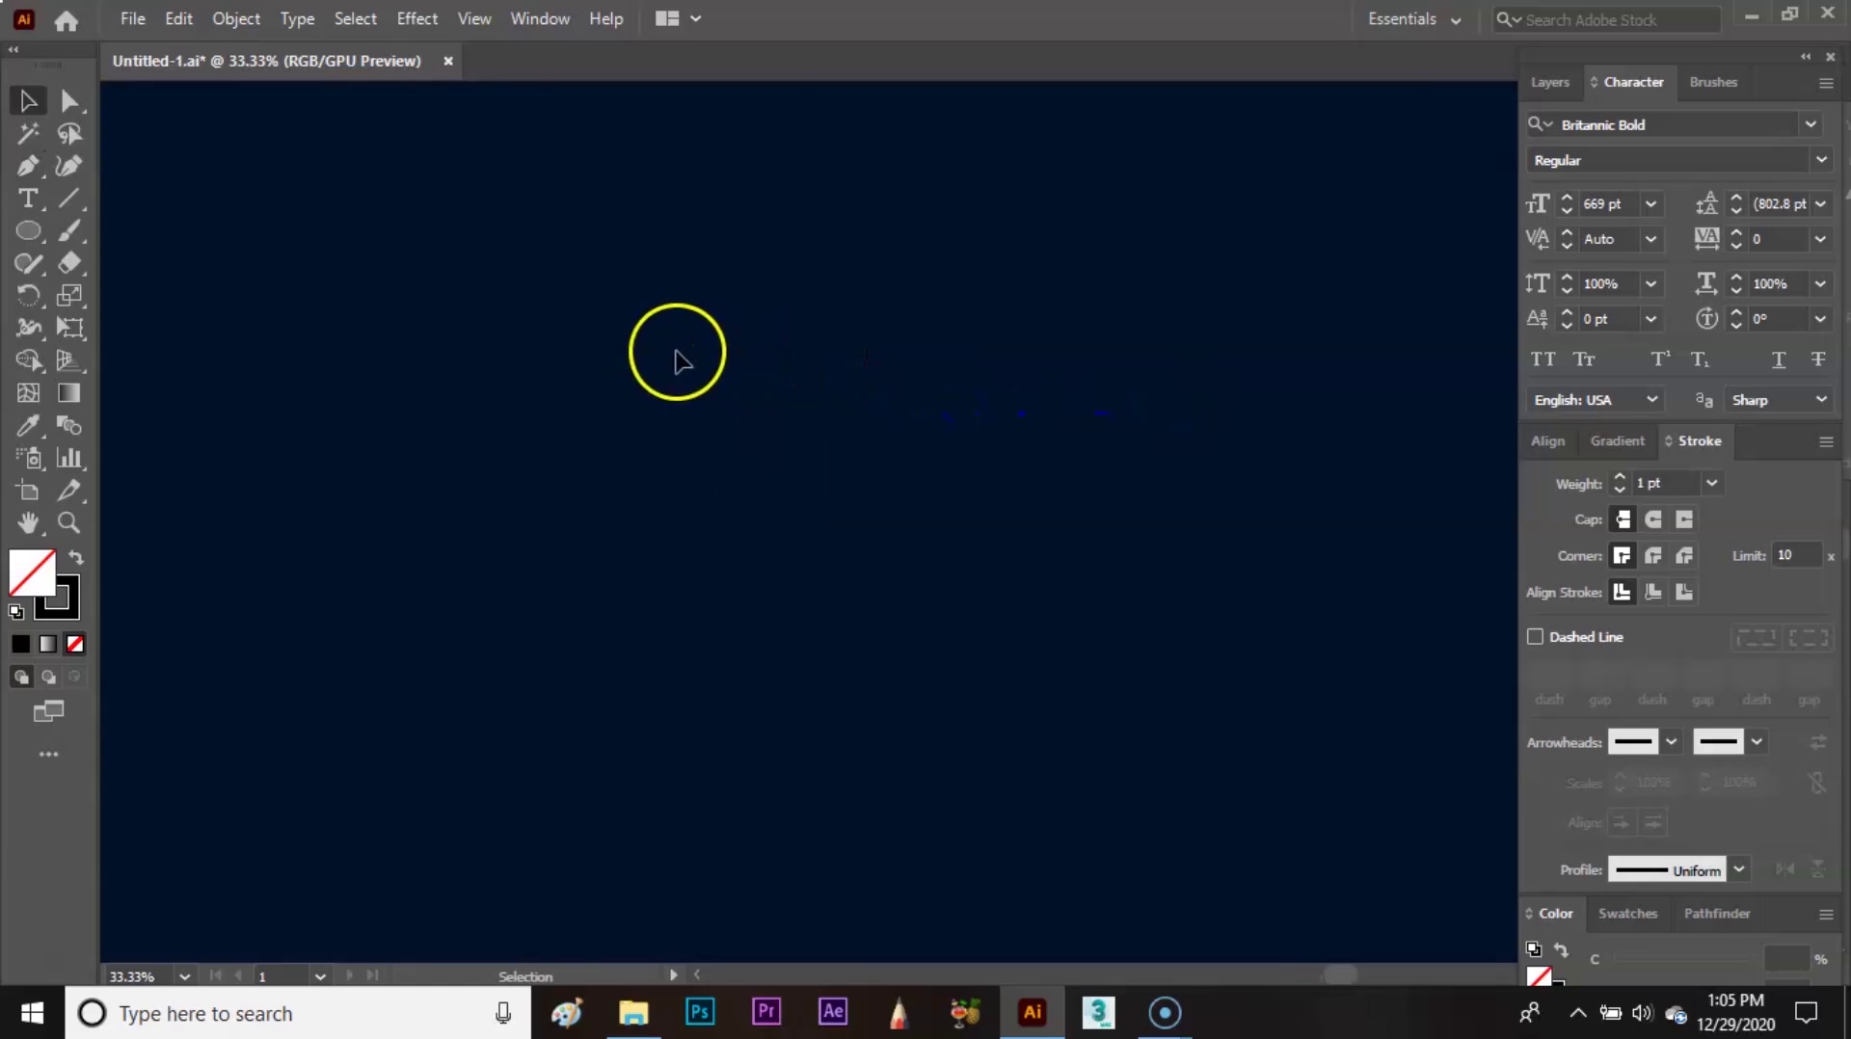
- Shift the two front corner anchors of the fish body slightly outward and toward the head to line up with the head's outline
{"action": "left_click", "coordinate": [622, 364]}
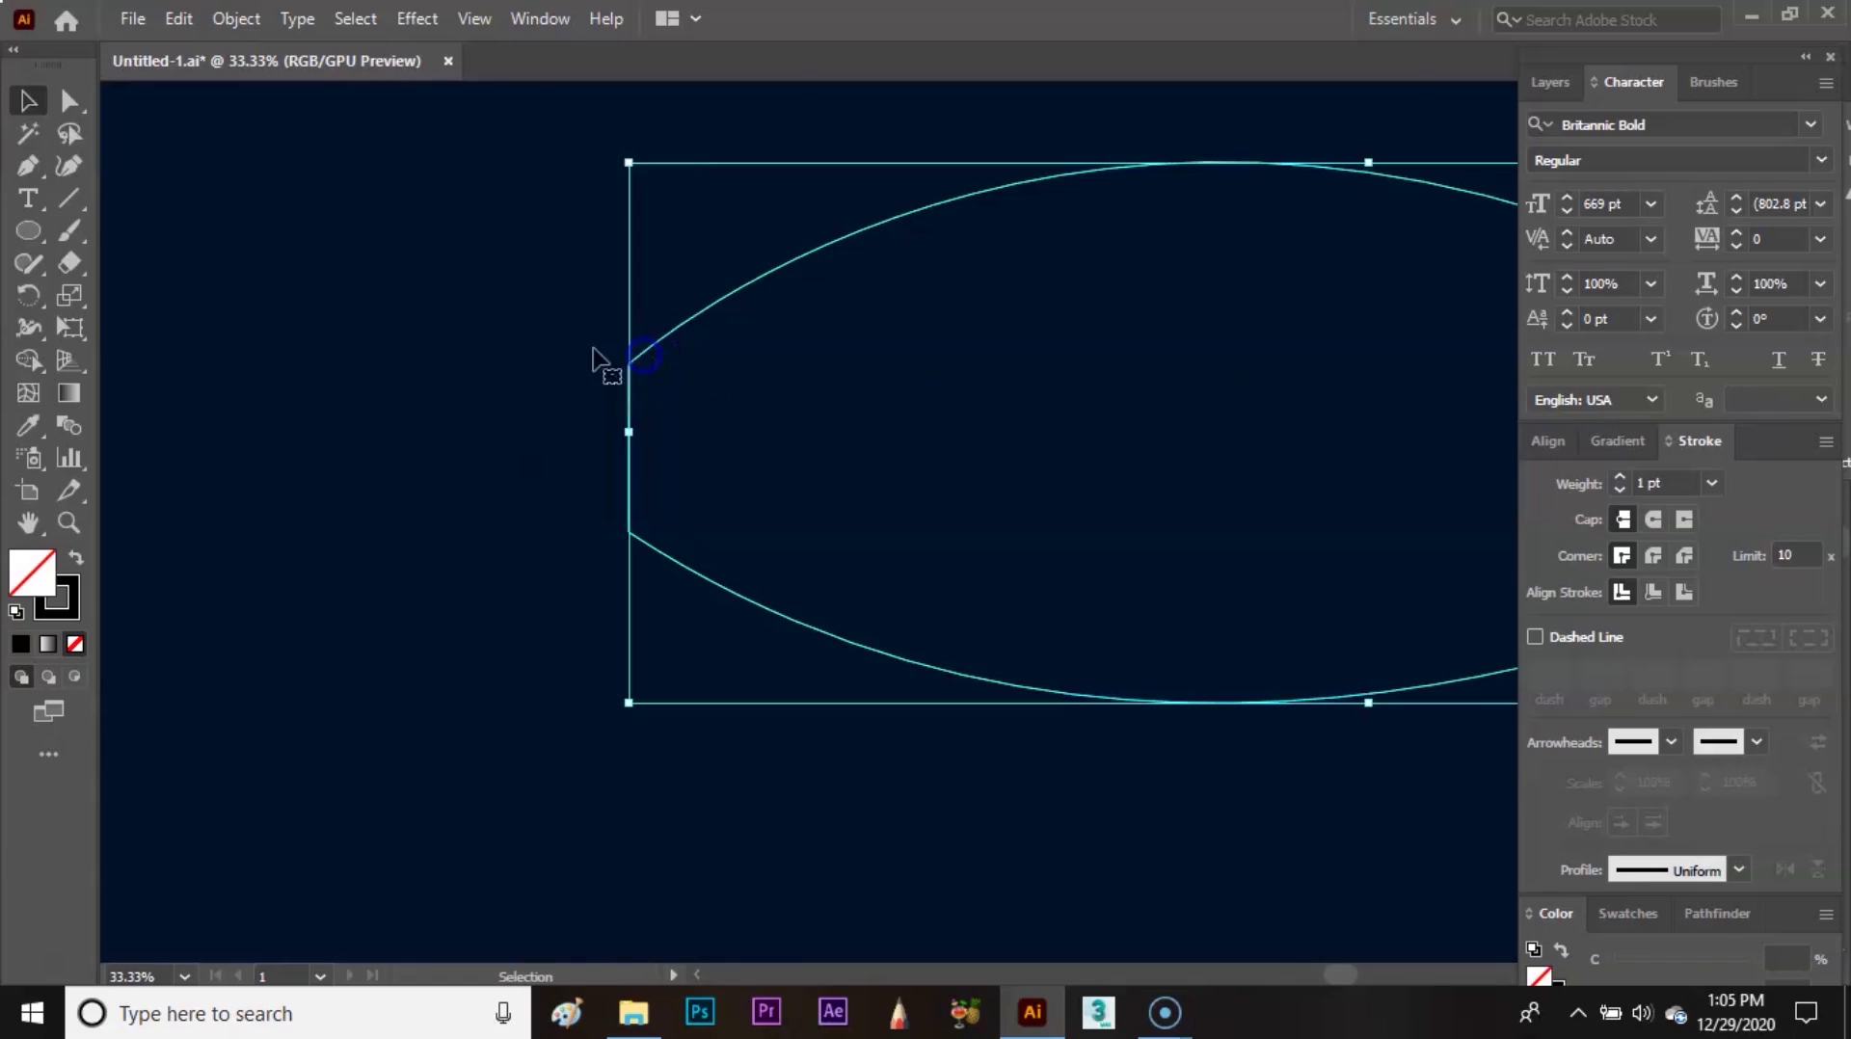
{"action": "left_click", "coordinate": [67, 102]}
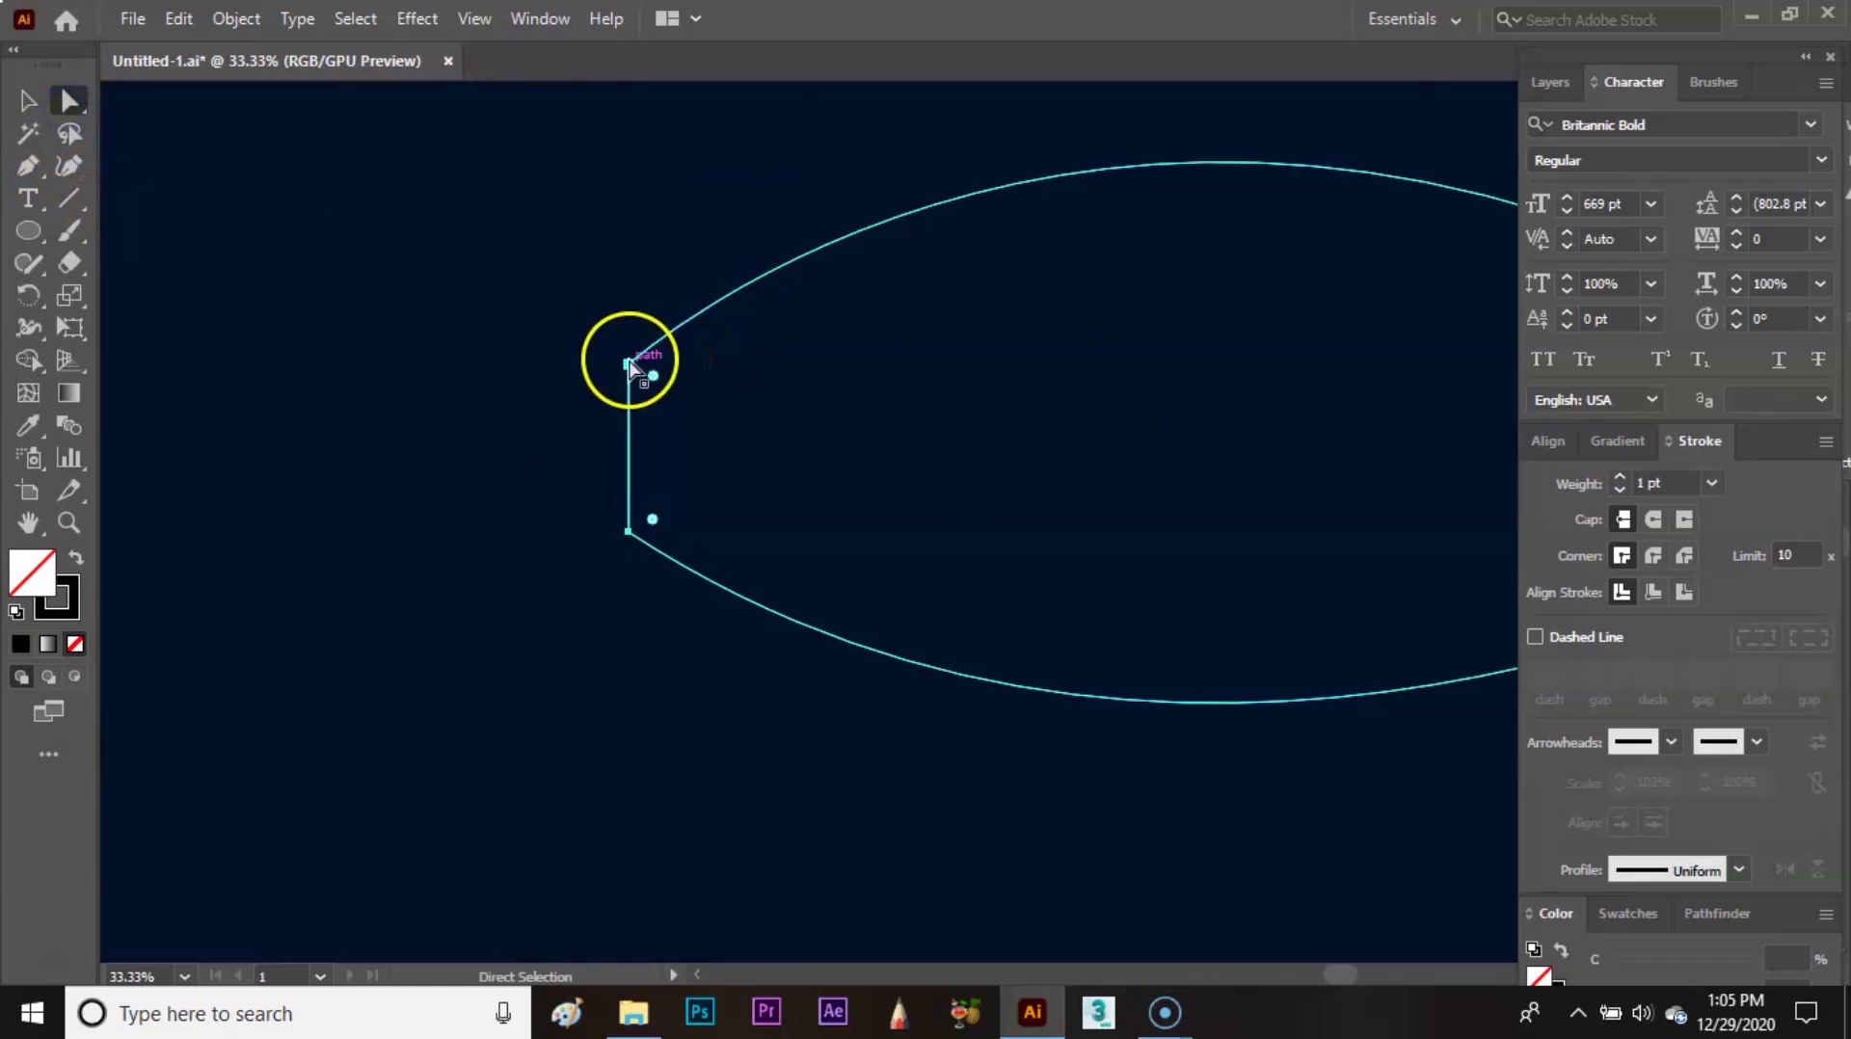
{"action": "left_click_drag", "start_coordinate": [630, 368], "coordinate": [623, 359]}
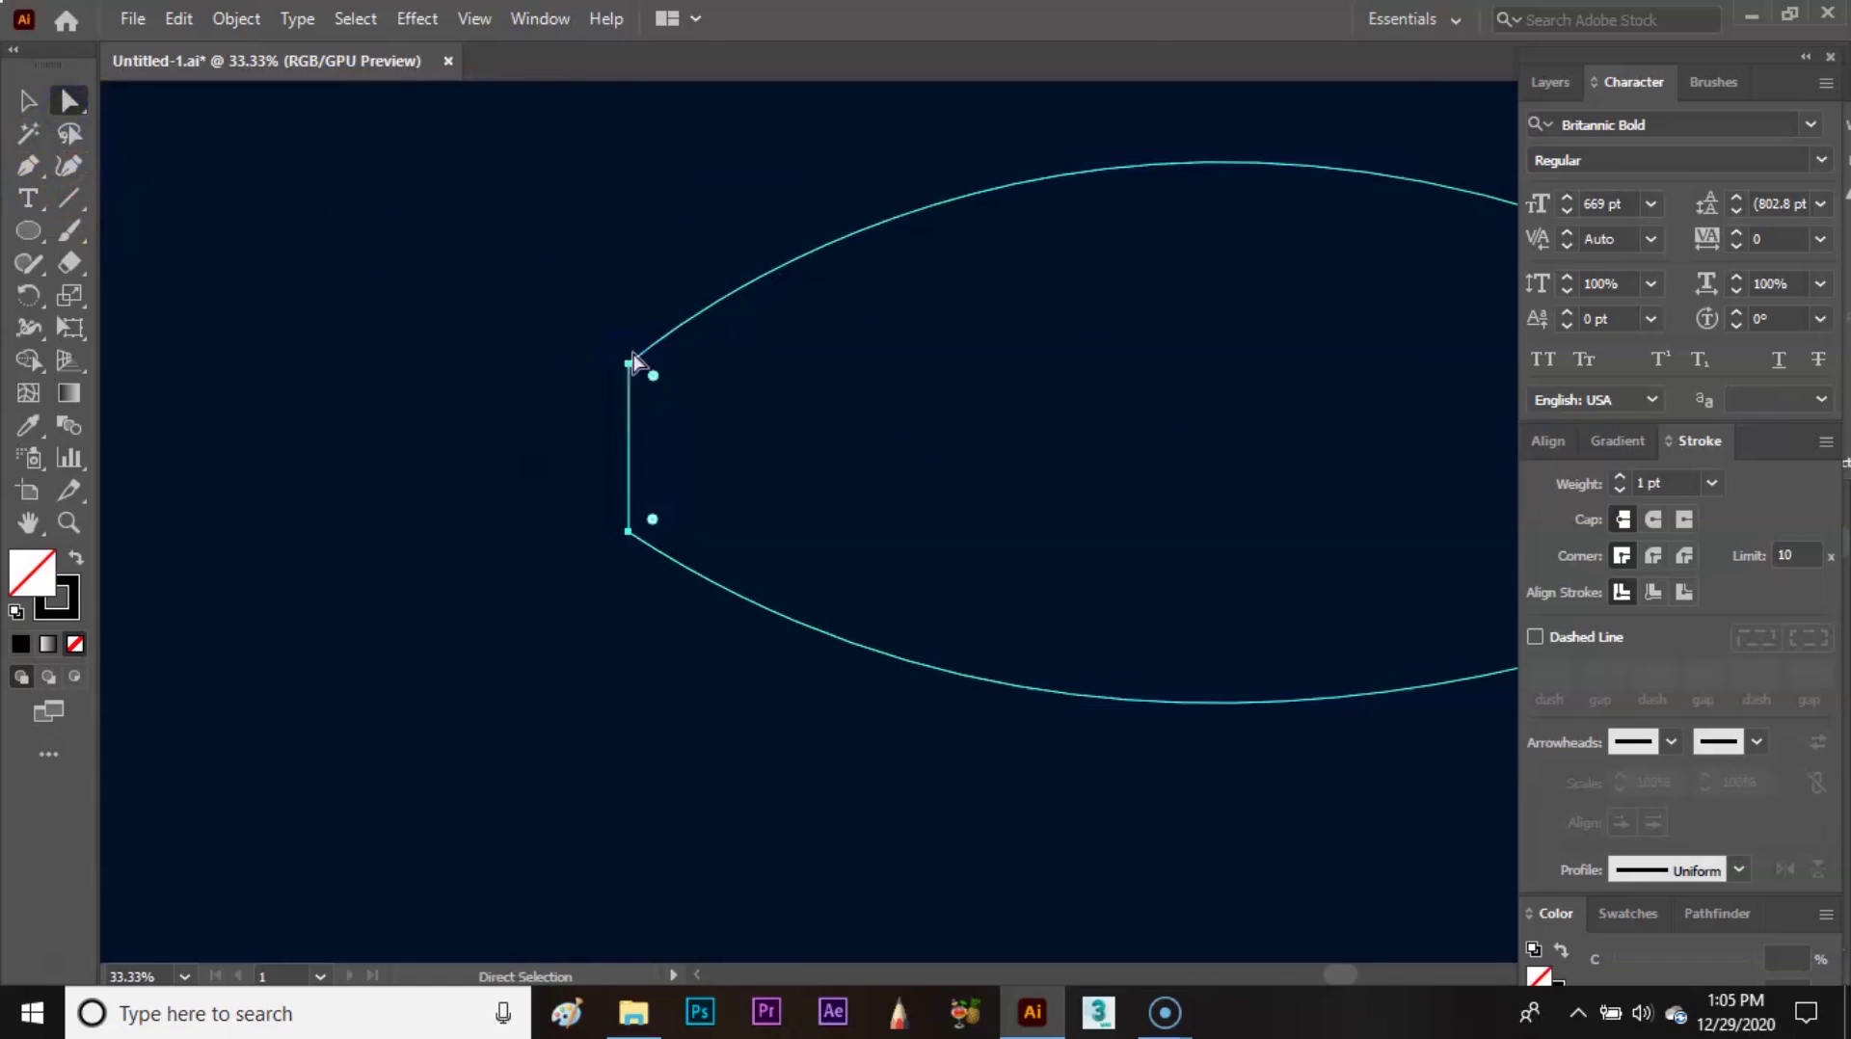
{"action": "key", "text": "ctrl+plus"}
{"action": "key", "text": "ctrl+plus"}
{"action": "key", "text": "ctrl+plus"}
{"action": "left_click_drag", "start_coordinate": [571, 364], "coordinate": [1029, 442]}
{"action": "left_click_drag", "start_coordinate": [116, 532], "coordinate": [892, 427]}
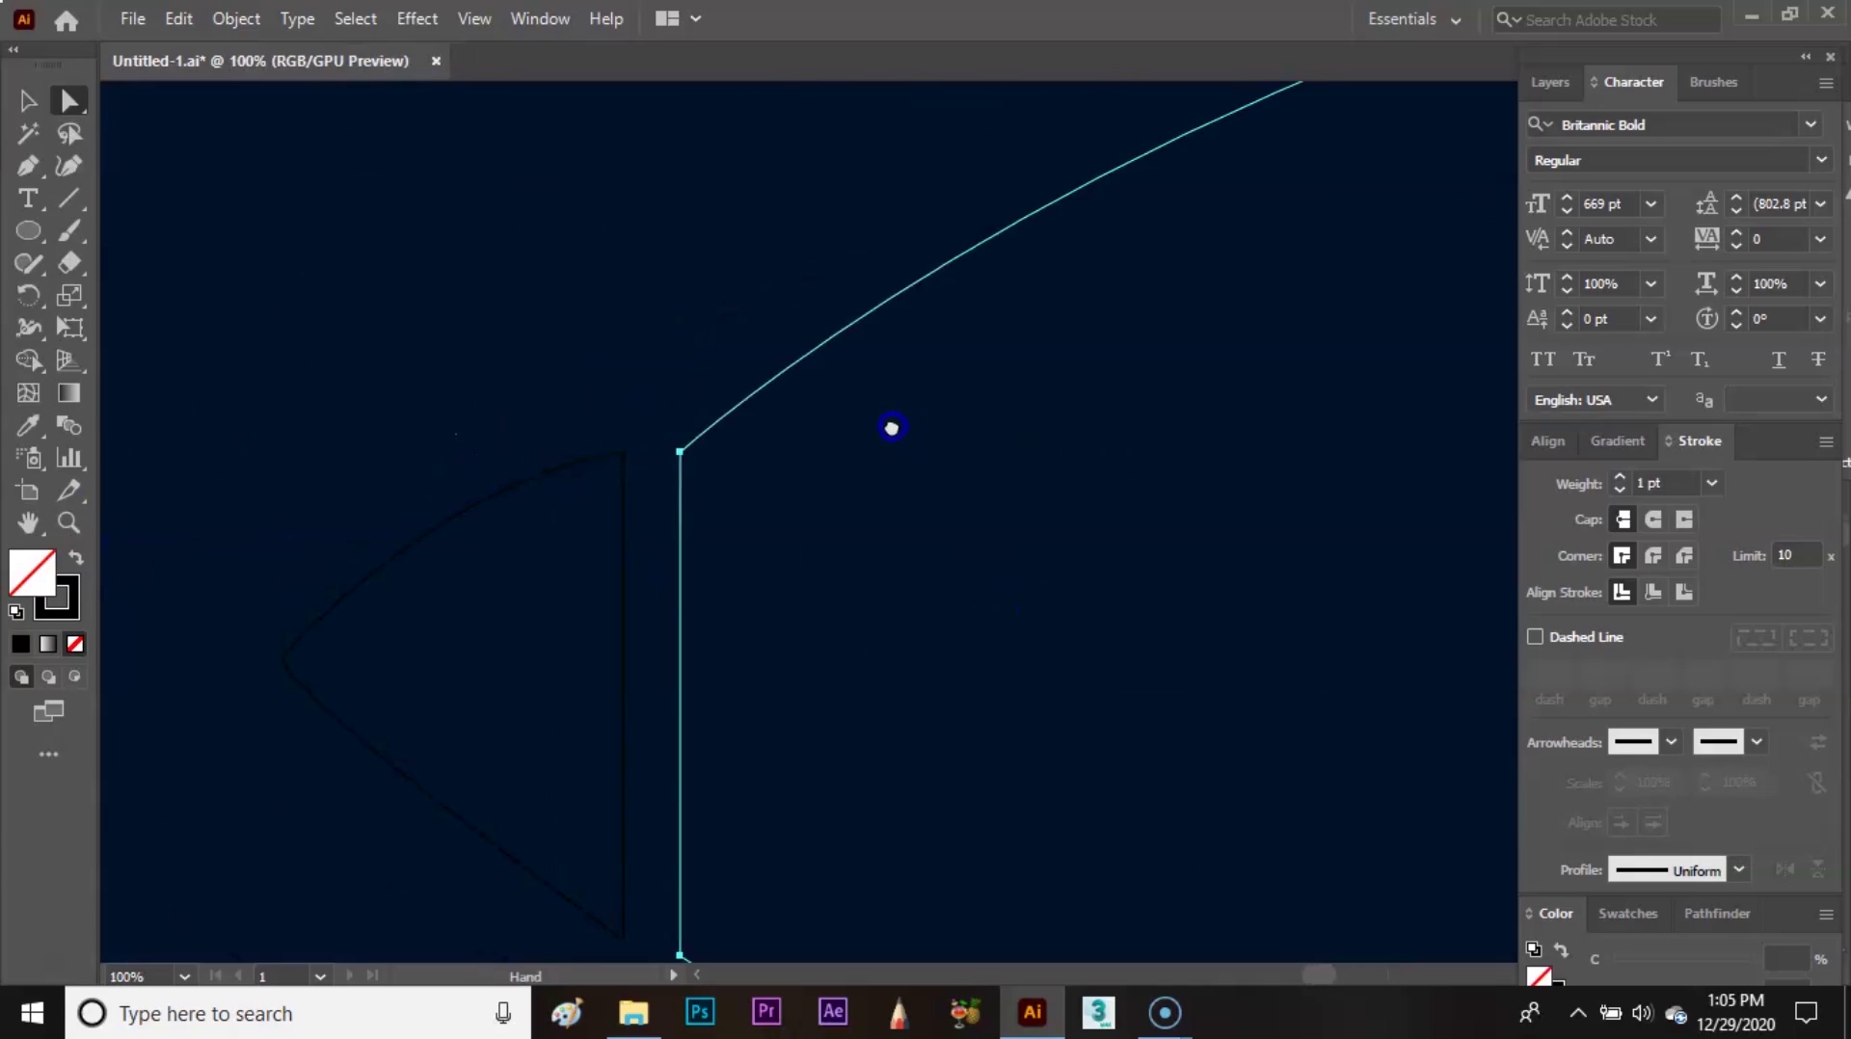
{"action": "left_click", "coordinate": [680, 453]}
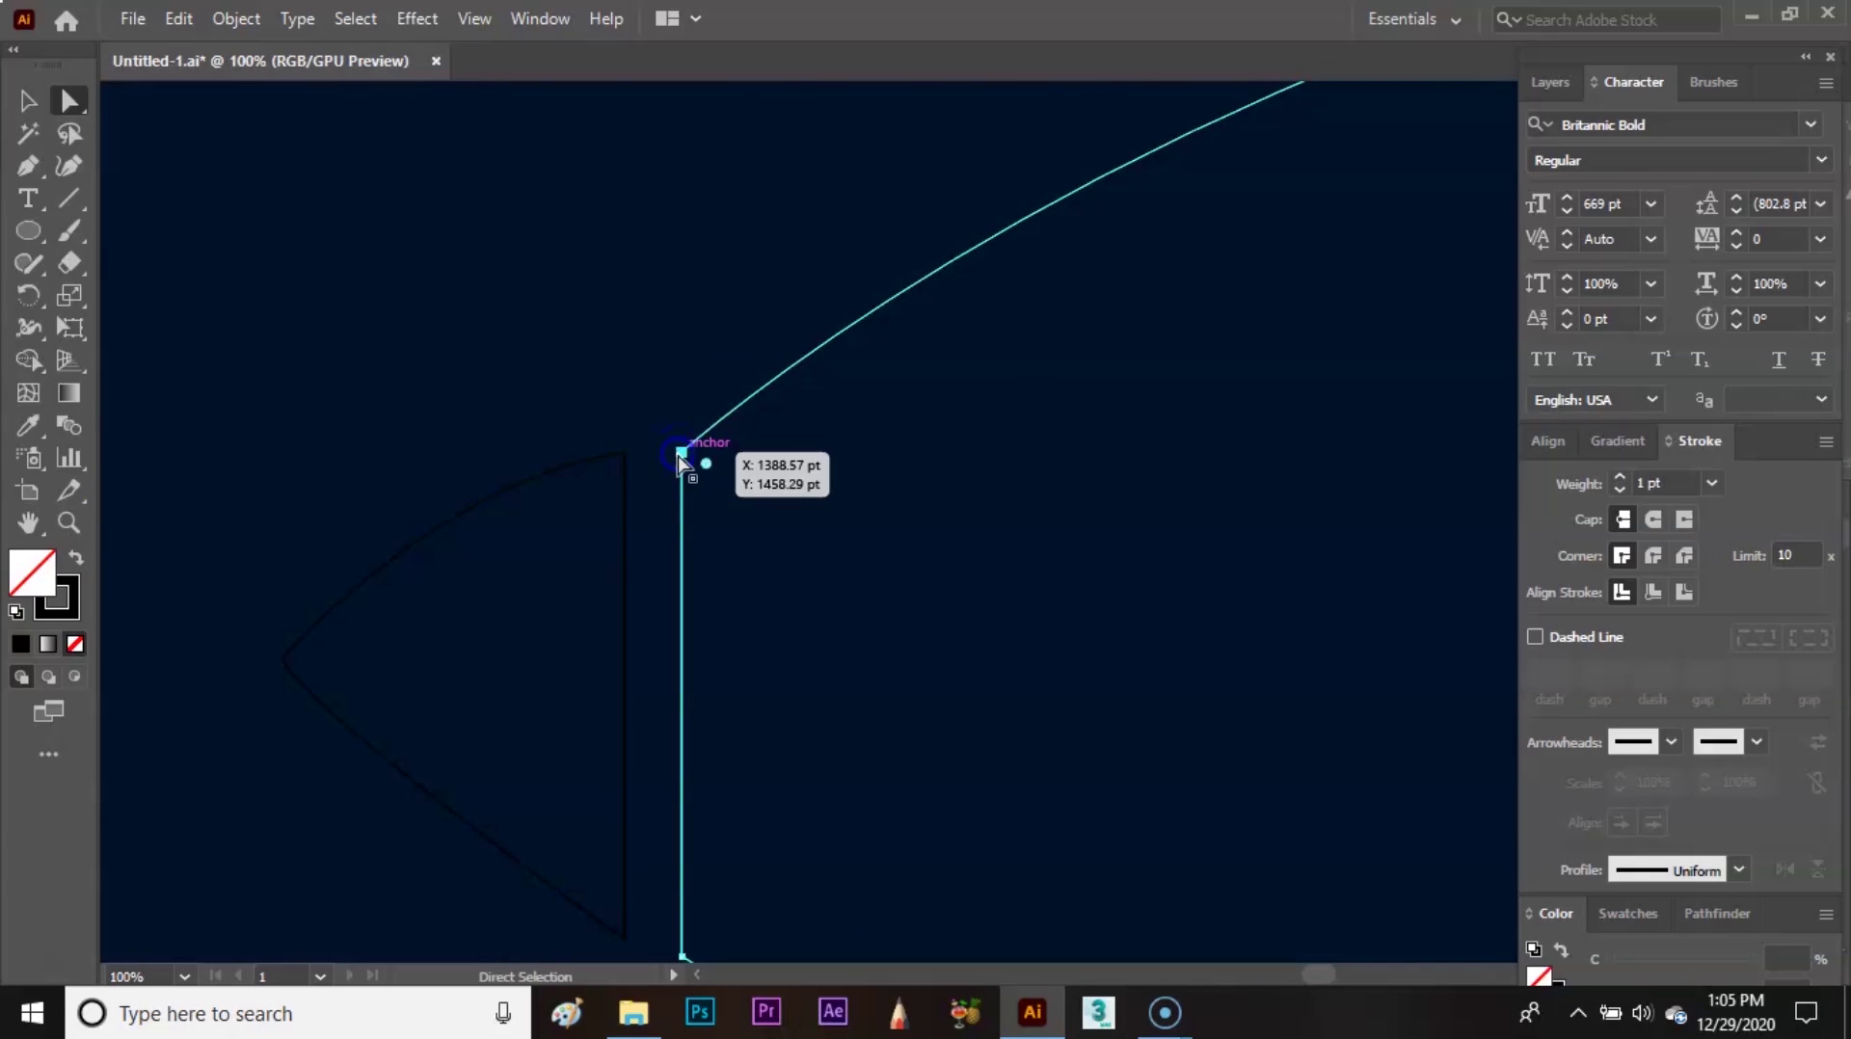
{"action": "left_click_drag", "start_coordinate": [680, 457], "coordinate": [662, 441]}
{"action": "left_click_drag", "start_coordinate": [821, 599], "coordinate": [799, 444]}
{"action": "left_click_drag", "start_coordinate": [660, 801], "coordinate": [642, 809]}
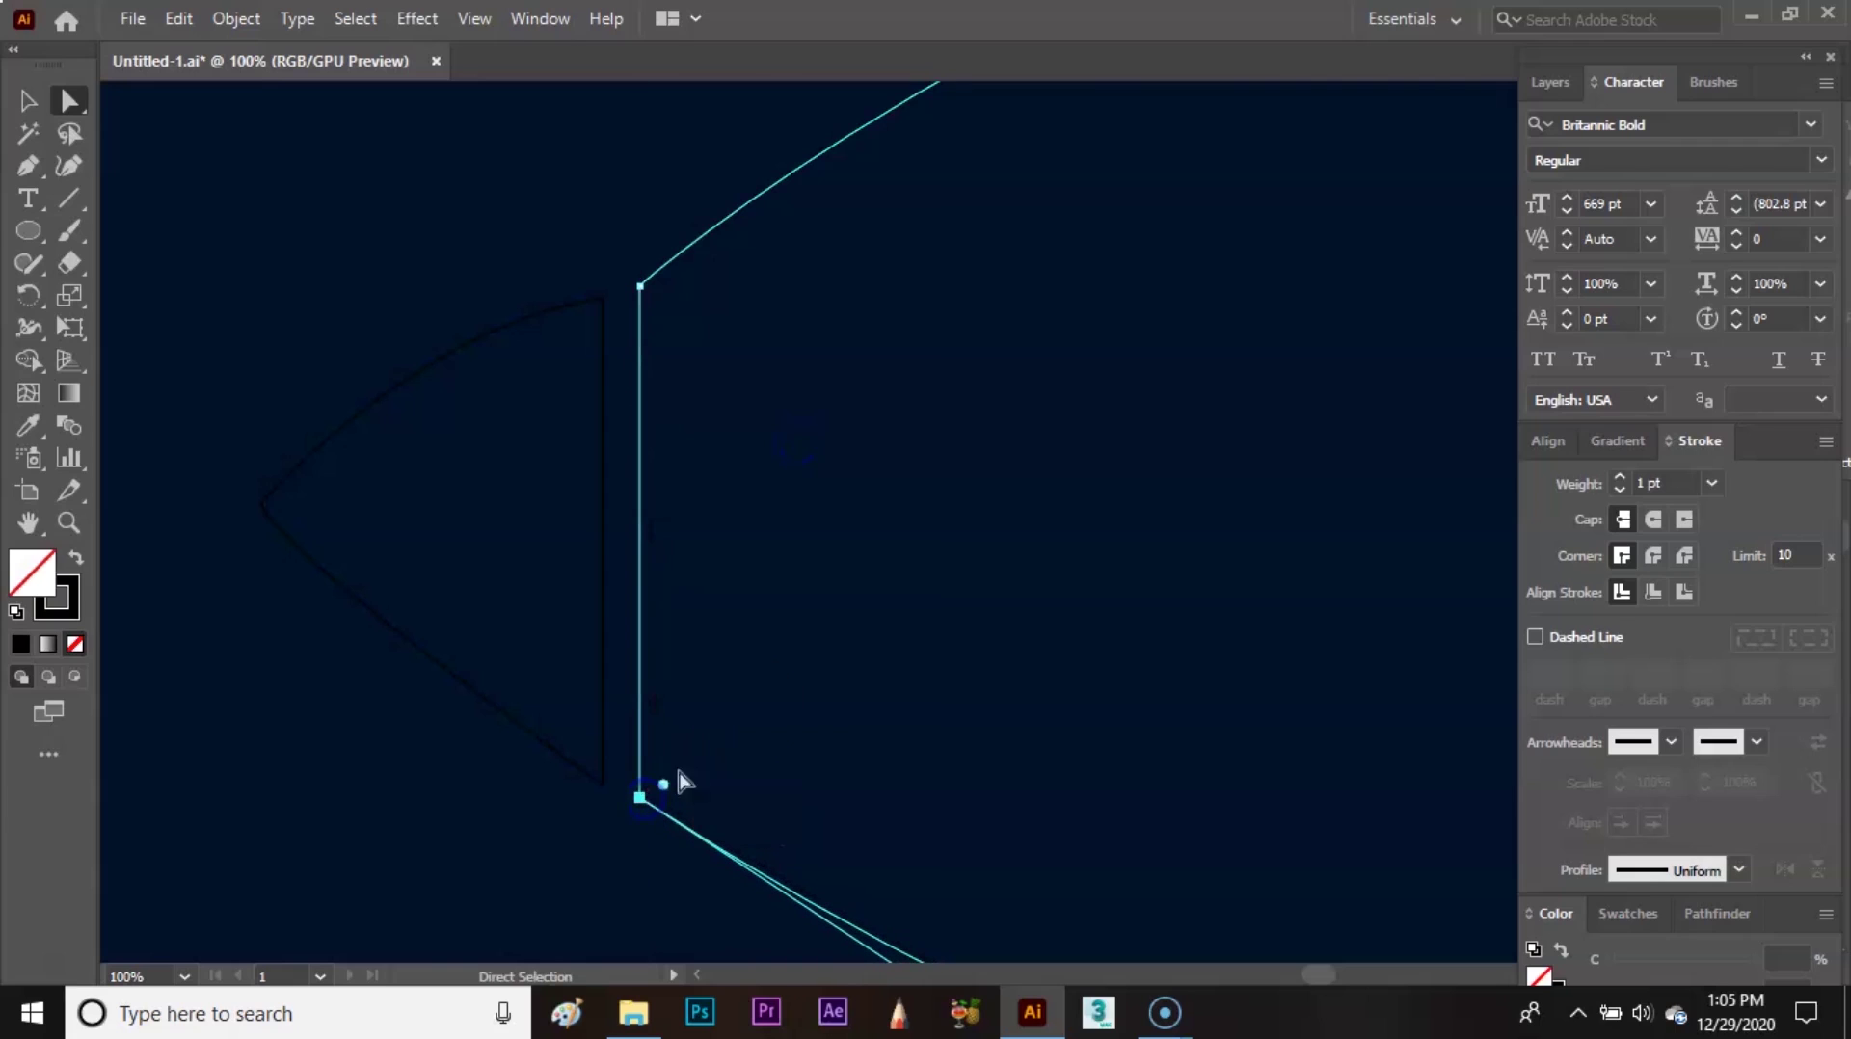
- Draw a small circle inside the head shape as the fish's eye, and deselect it
{"action": "key", "text": "ctrl+minus"}
{"action": "key", "text": "ctrl+minus"}
{"action": "left_click_drag", "start_coordinate": [1098, 524], "coordinate": [517, 685]}
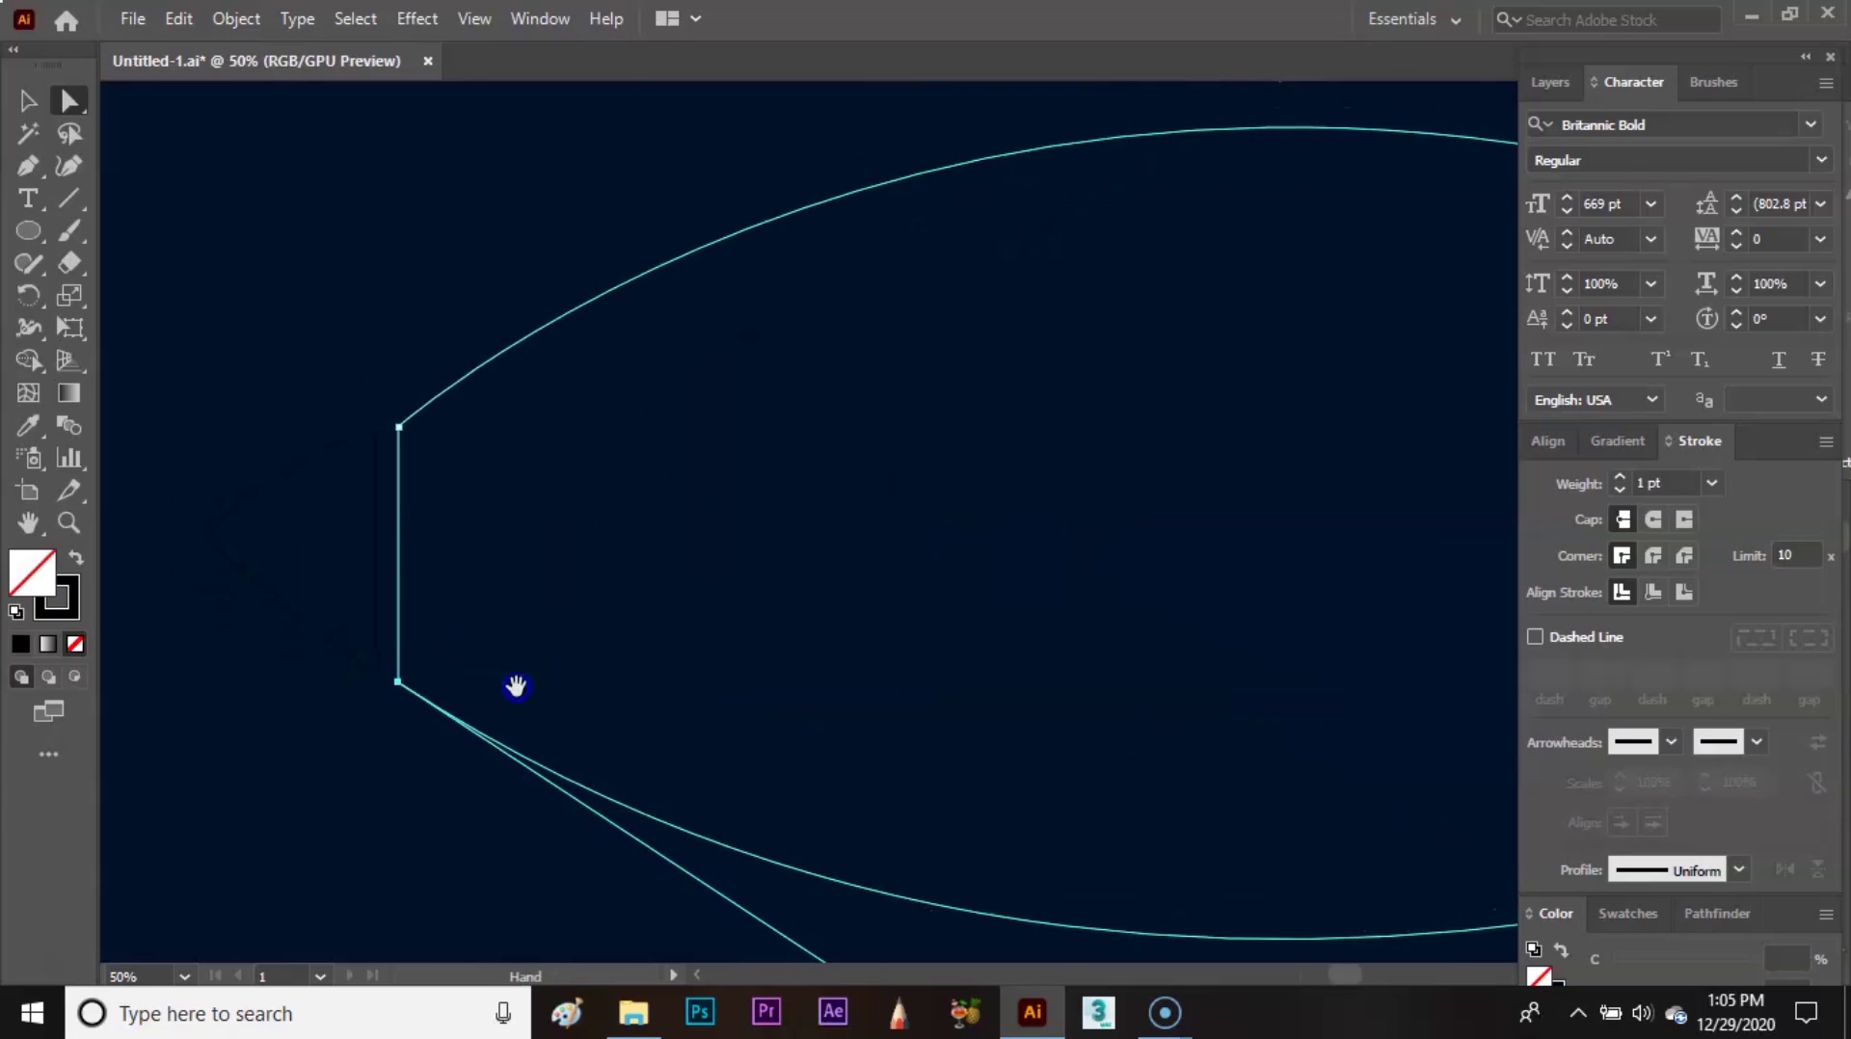
{"action": "left_click", "coordinate": [31, 233]}
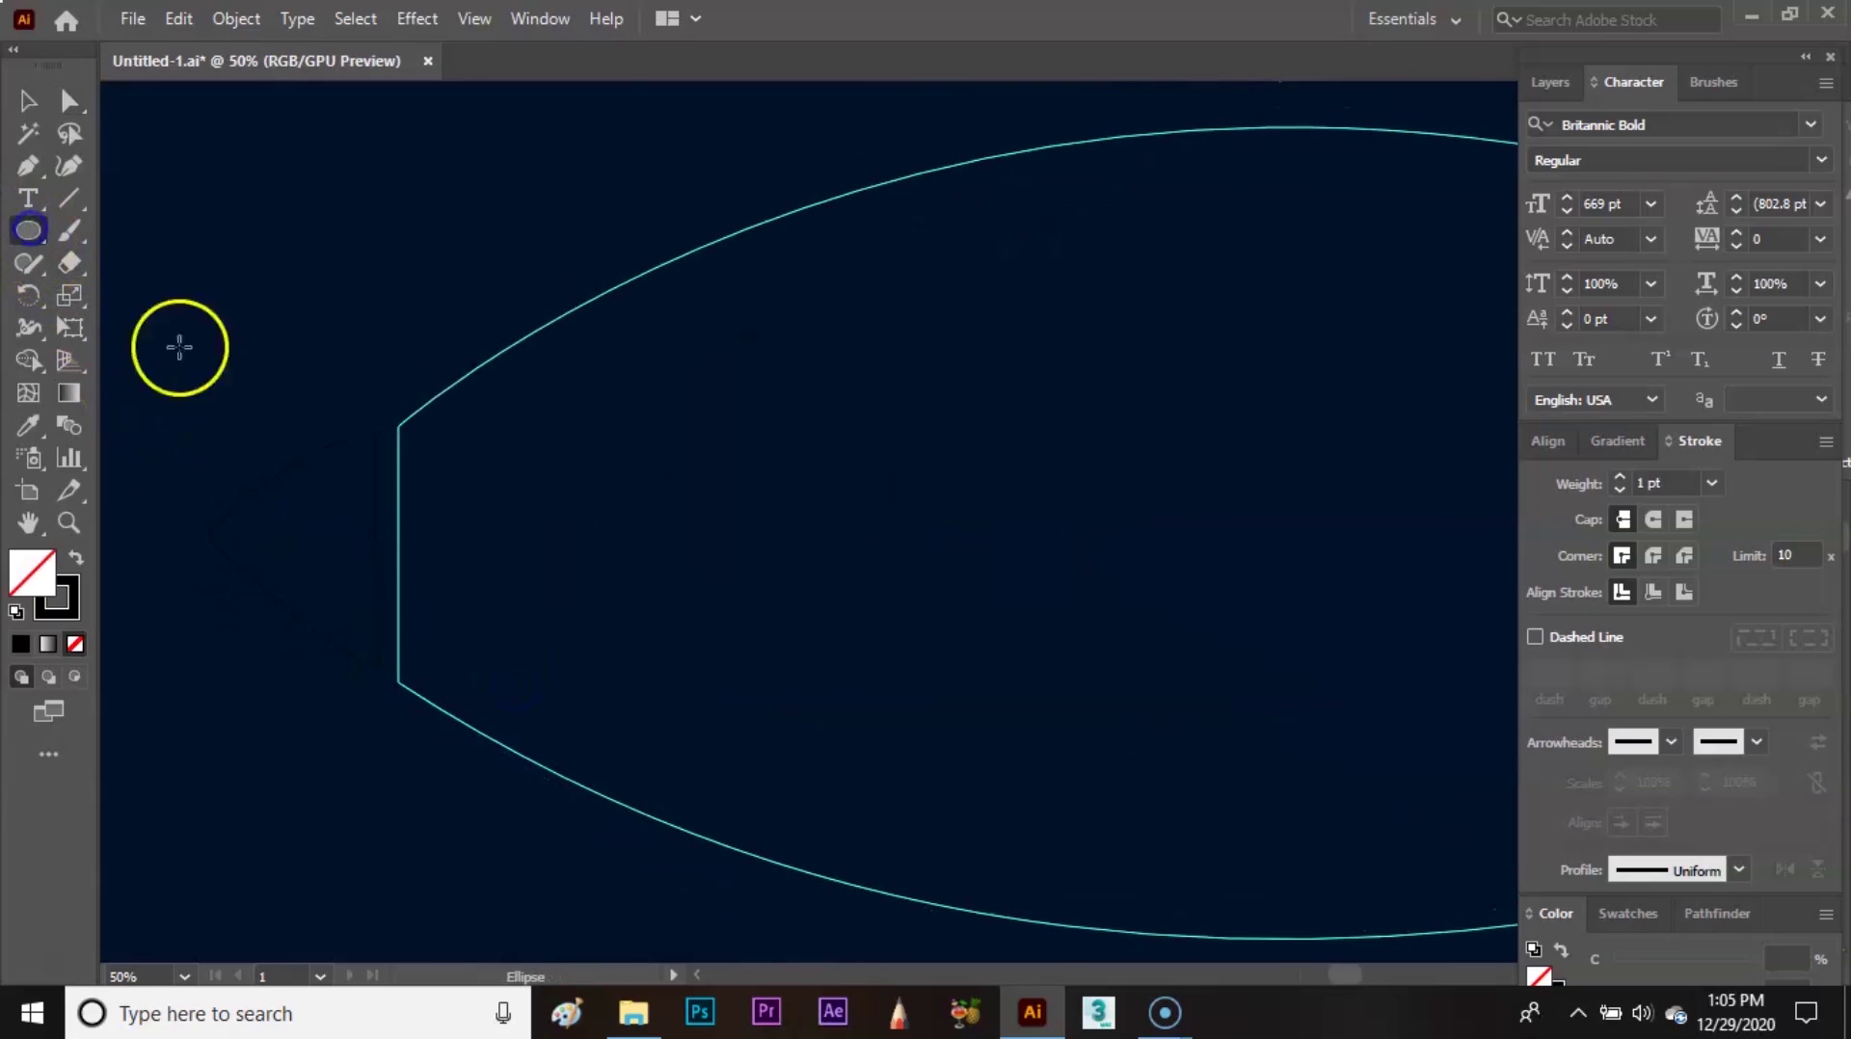
{"action": "left_click_drag", "start_coordinate": [272, 518], "coordinate": [292, 538]}
{"action": "key", "text": "v"}
{"action": "left_click", "coordinate": [785, 522]}
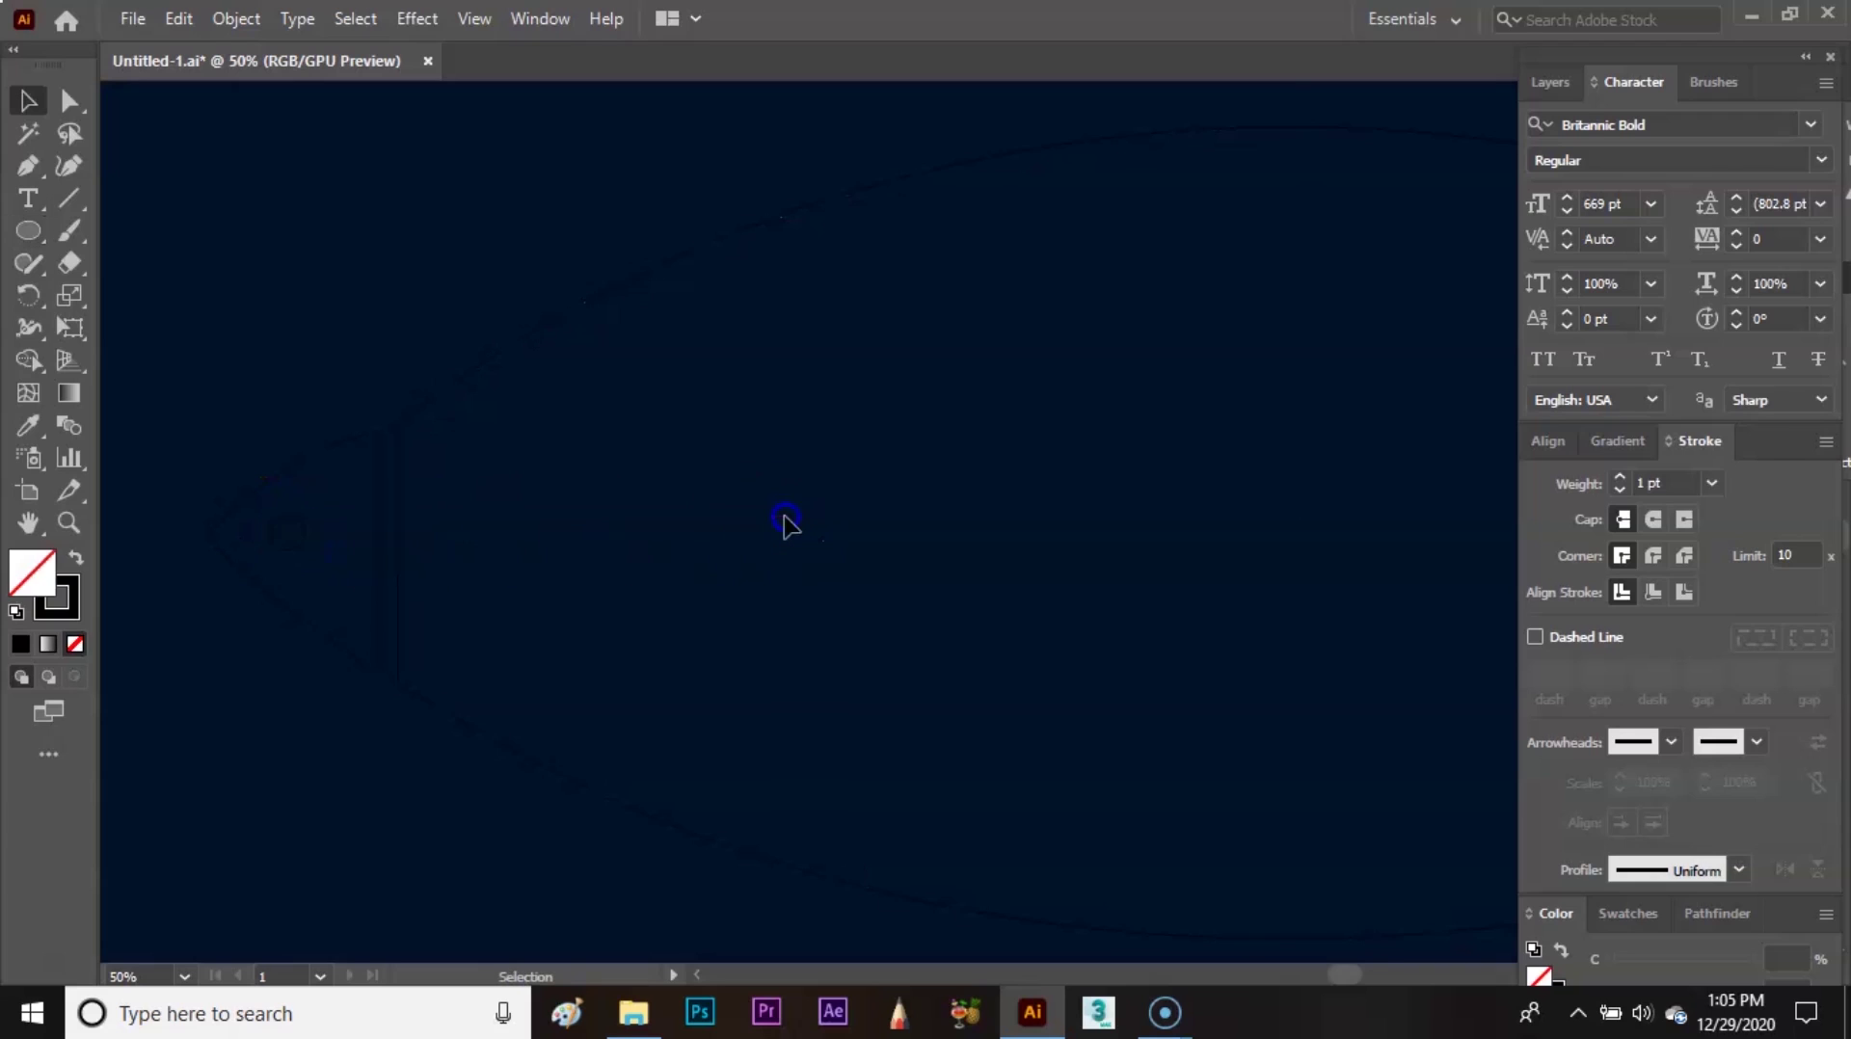
- Set the stroke weight of the fish body, head and eye to 16 pt
{"action": "key", "text": "ctrl+minus"}
{"action": "key", "text": "ctrl+minus"}
{"action": "left_click_drag", "start_coordinate": [903, 347], "coordinate": [584, 301]}
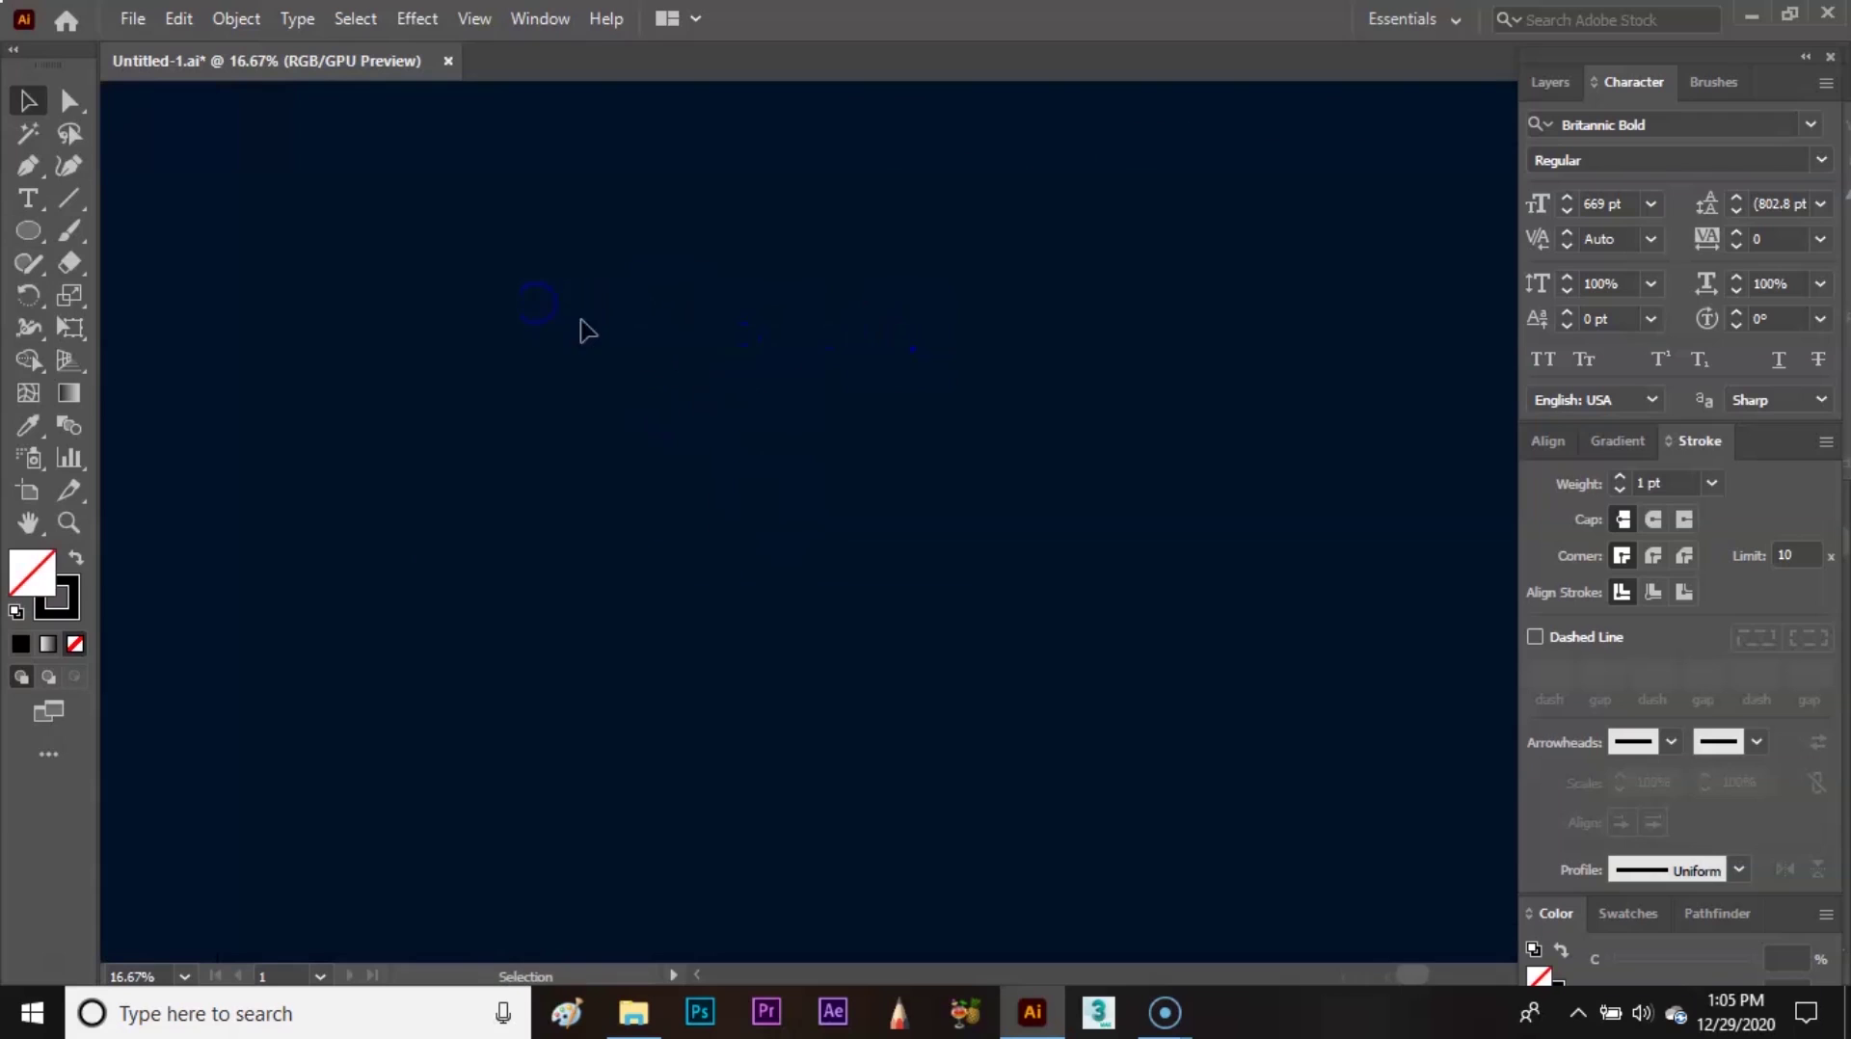
{"action": "left_click", "coordinate": [674, 353]}
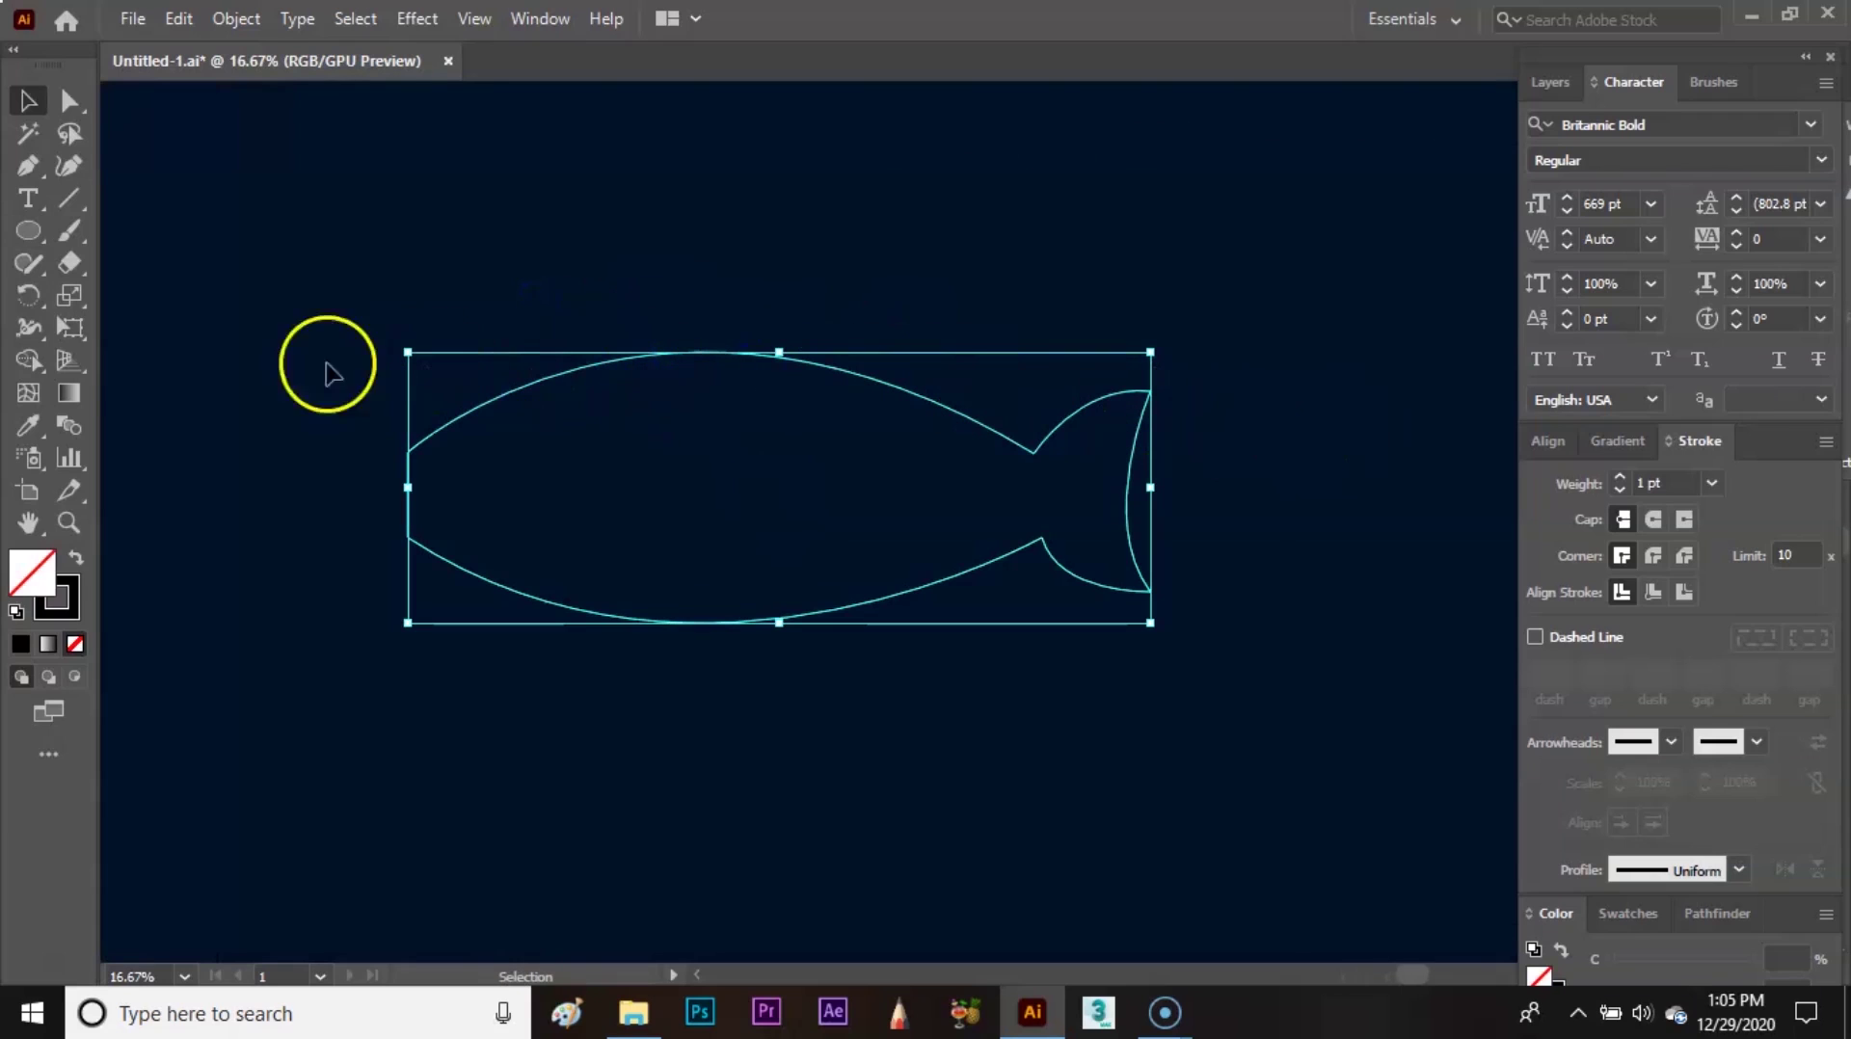
{"action": "left_click_drag", "start_coordinate": [327, 365], "coordinate": [620, 566]}
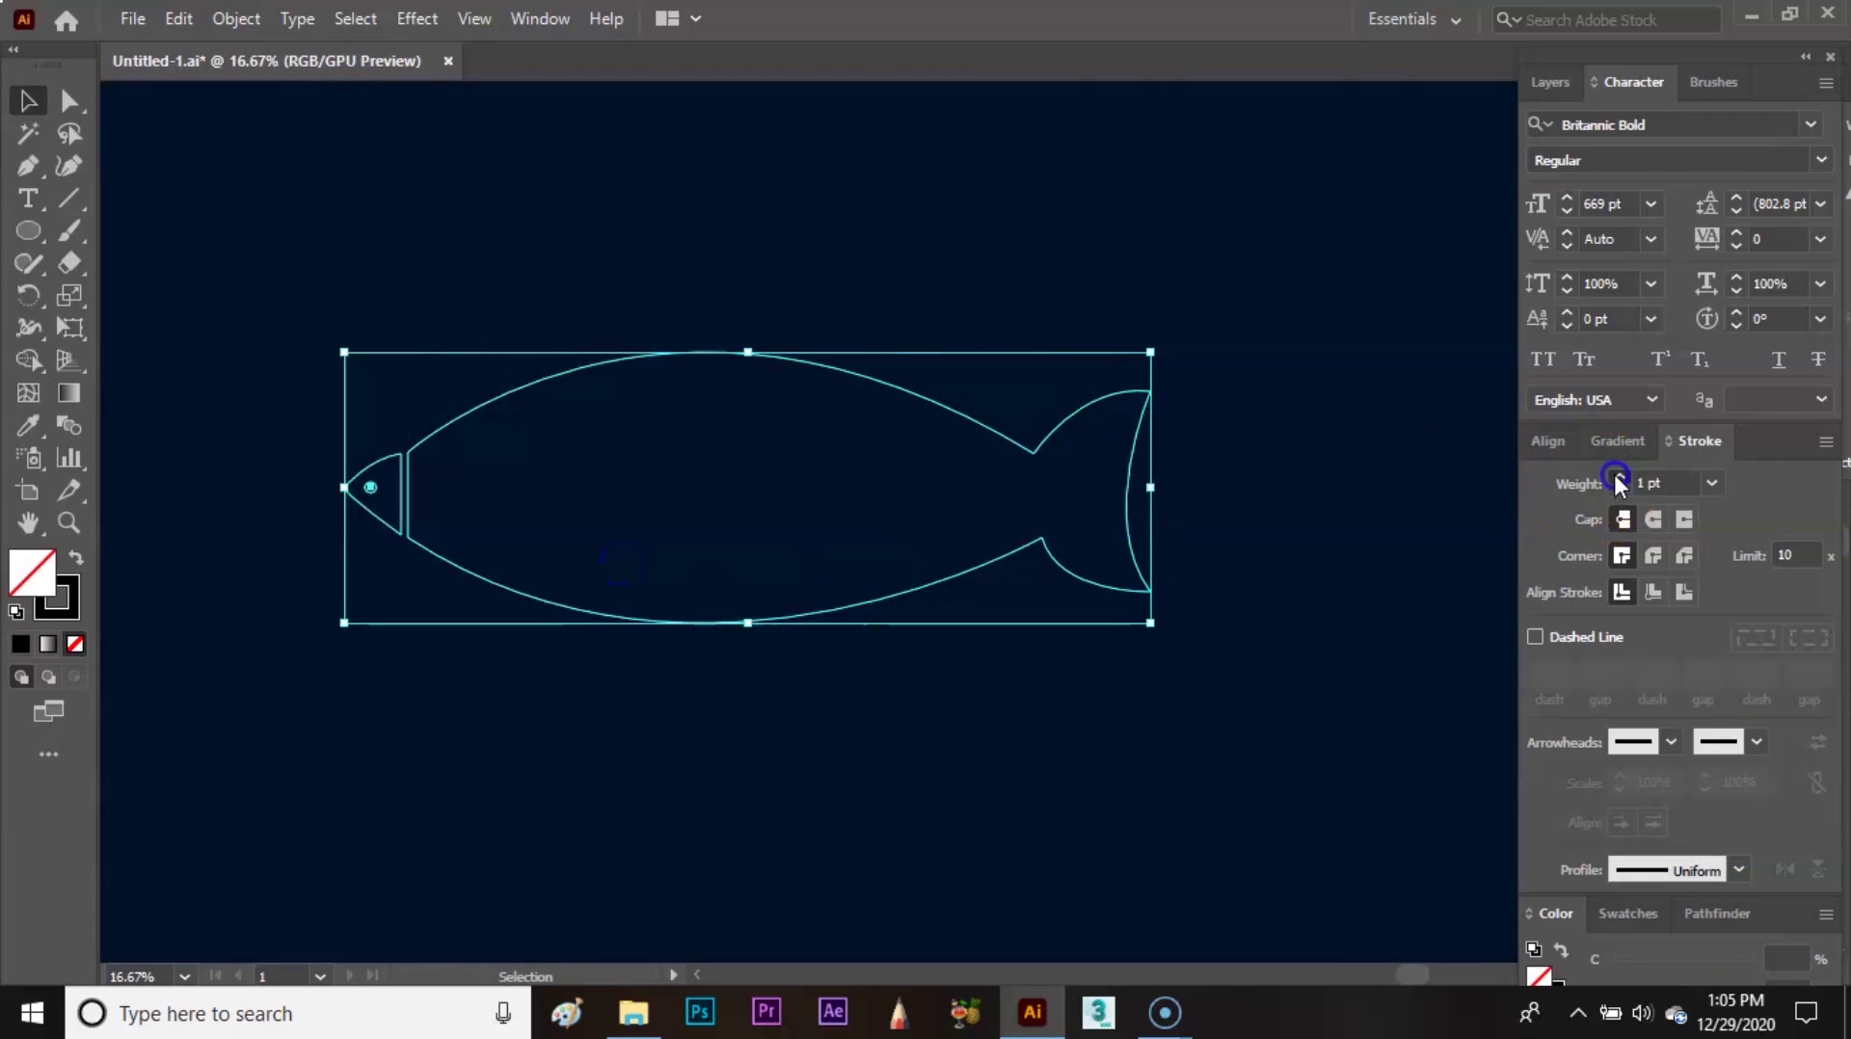
{"action": "left_click", "coordinate": [1619, 477]}
{"action": "left_click", "coordinate": [1296, 405]}
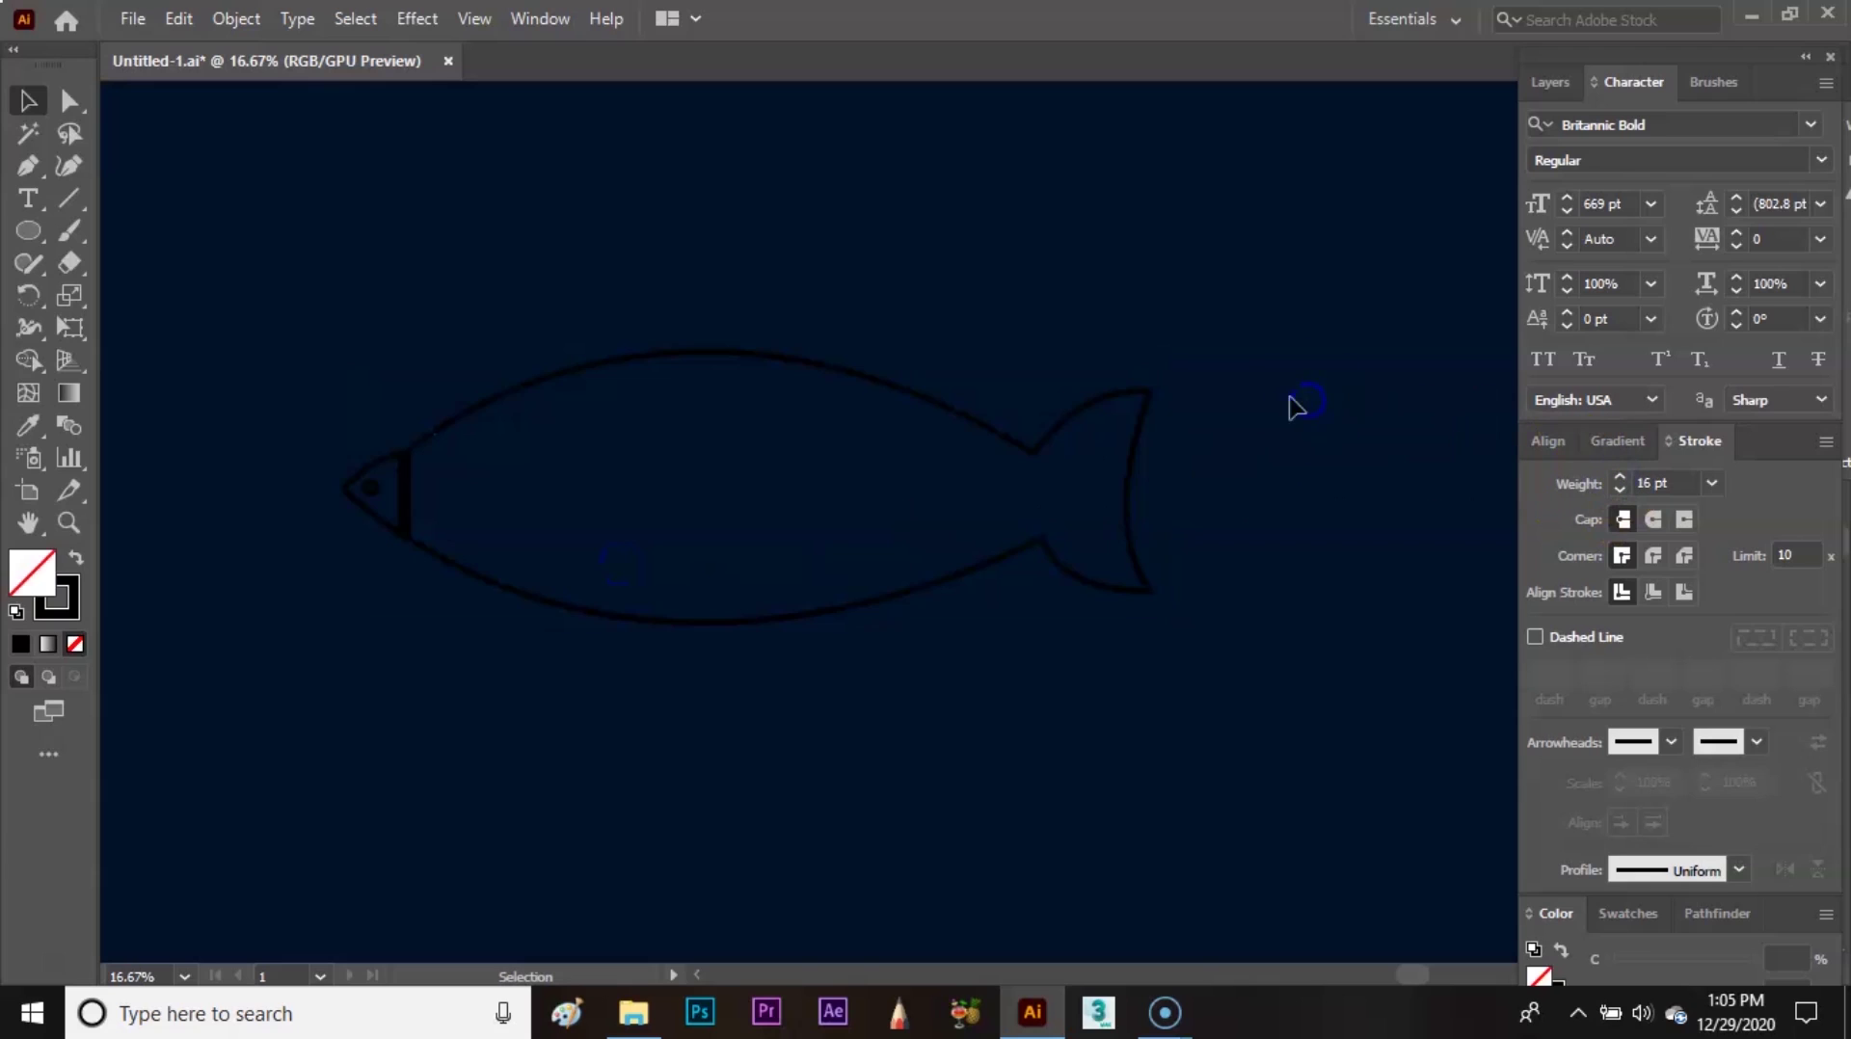
- Move the black FISH text onto the body of the drawn fish outline
{"action": "left_click_drag", "start_coordinate": [1314, 516], "coordinate": [1269, 467]}
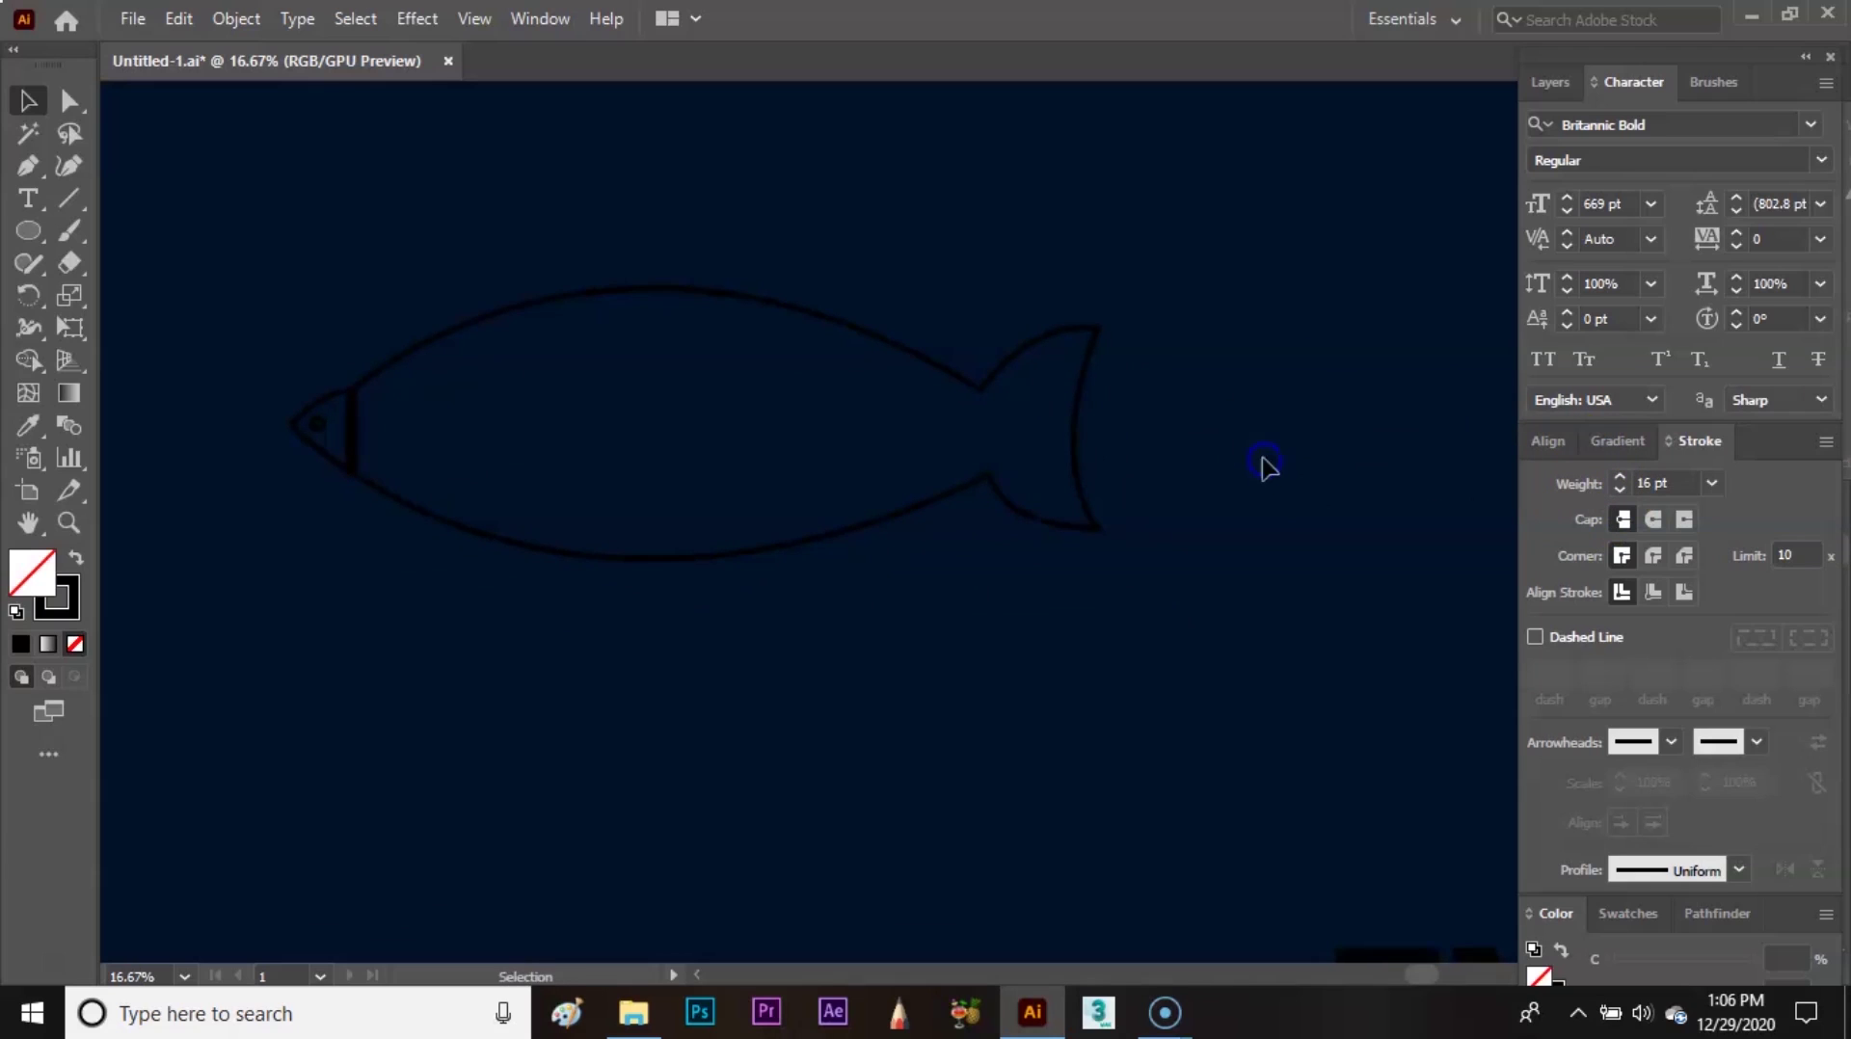
{"action": "key", "text": "ctrl+minus"}
{"action": "key", "text": "ctrl+minus"}
{"action": "left_click_drag", "start_coordinate": [1205, 425], "coordinate": [1184, 435]}
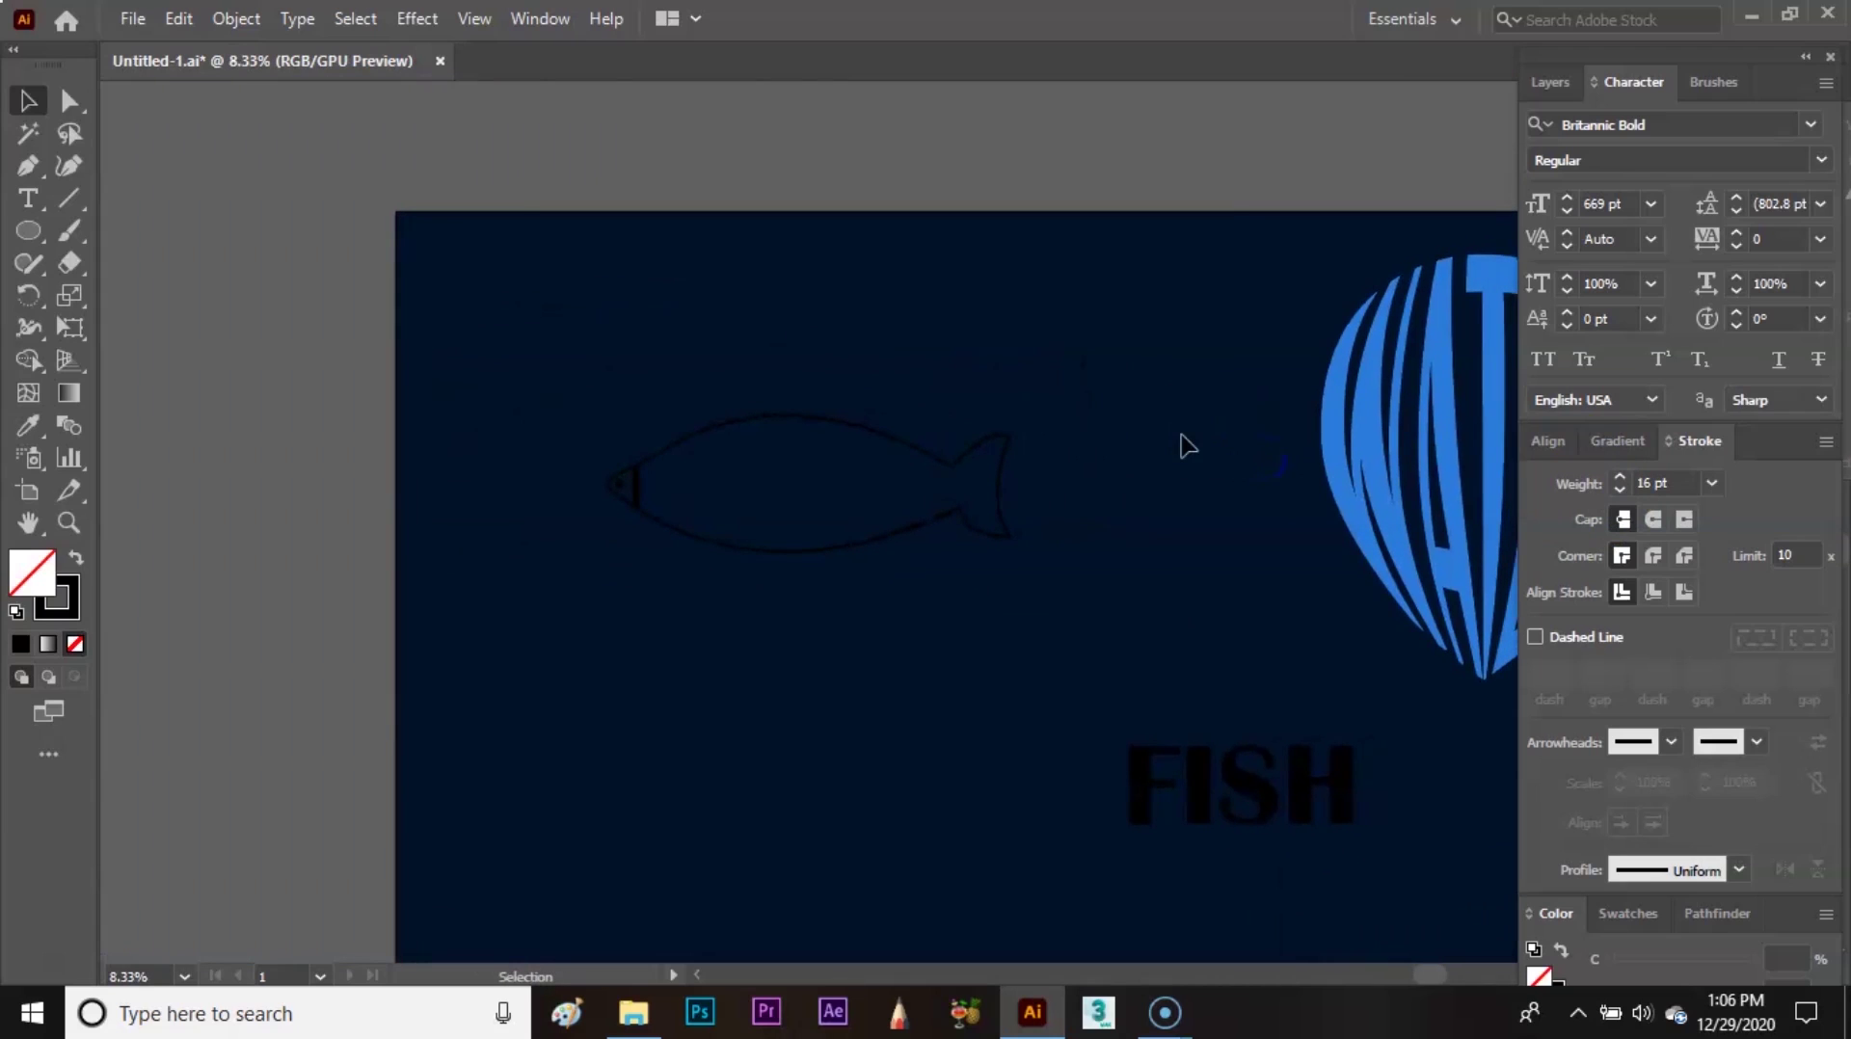
{"action": "left_click", "coordinate": [1204, 798]}
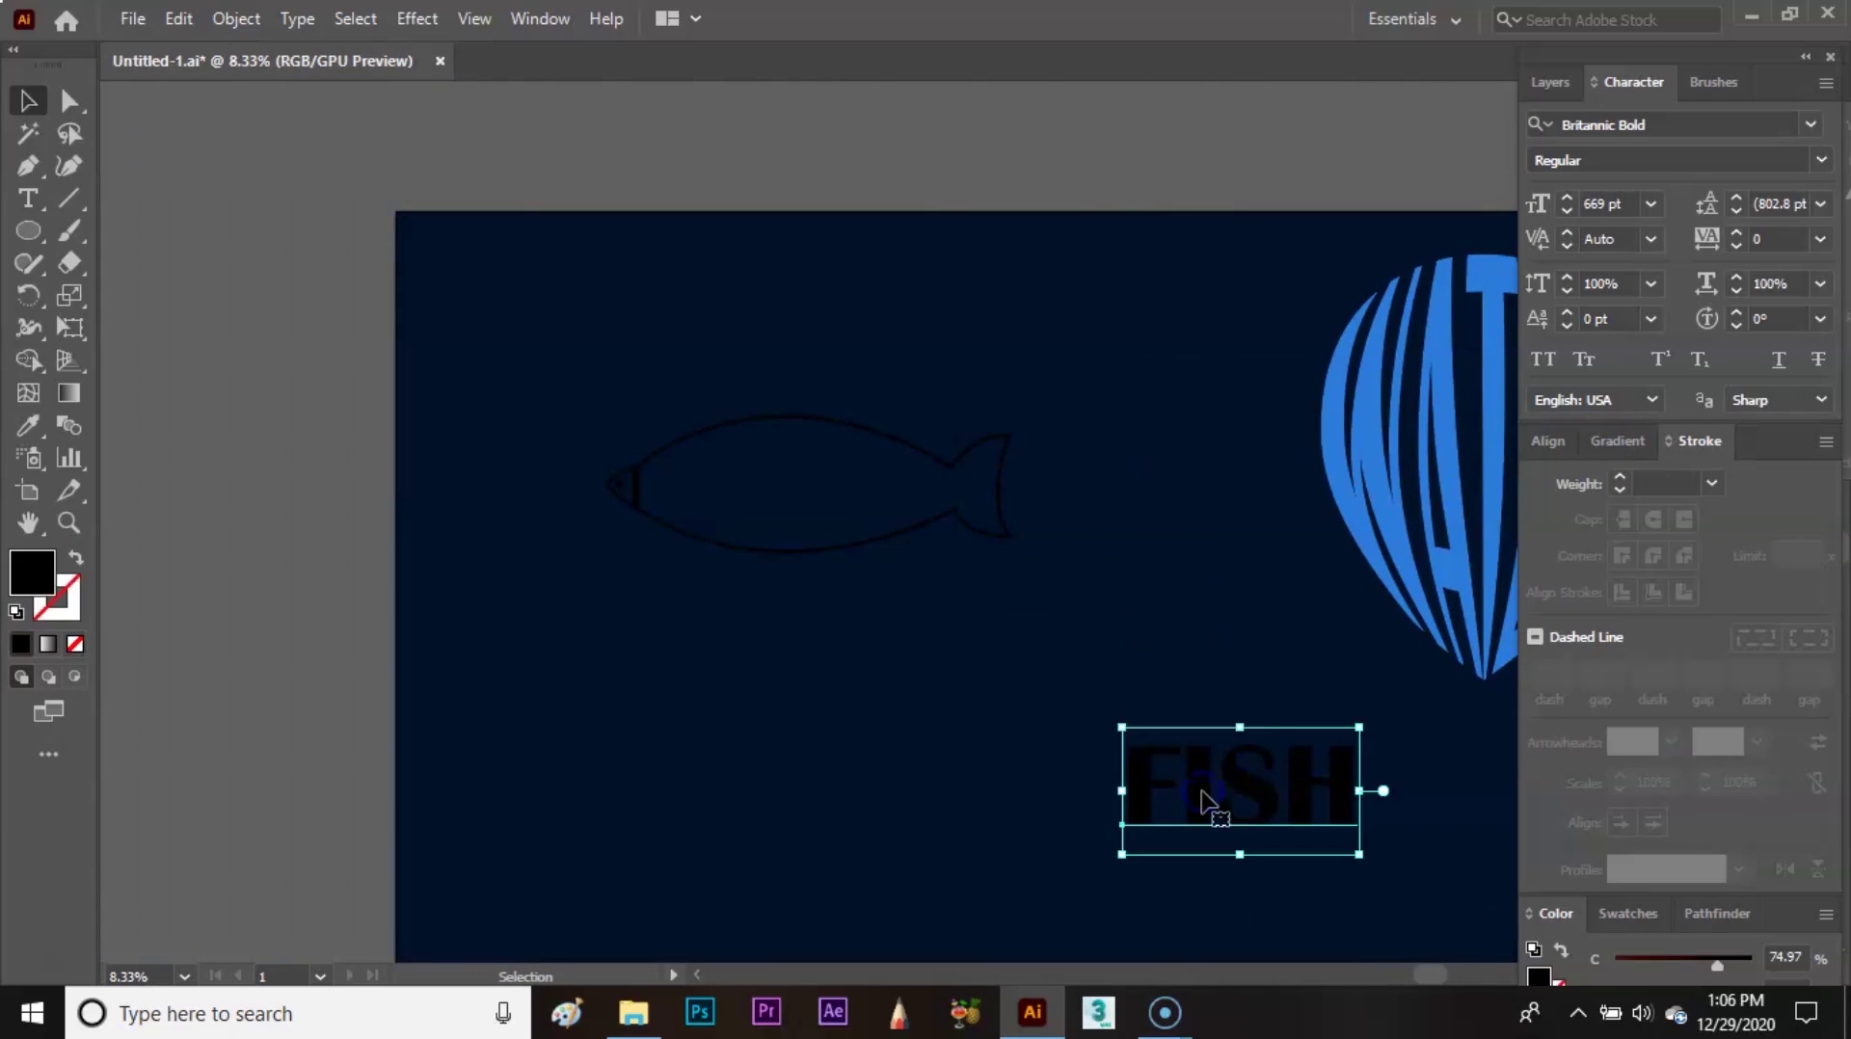
{"action": "left_click_drag", "start_coordinate": [1203, 798], "coordinate": [753, 490]}
{"action": "left_click_drag", "start_coordinate": [923, 439], "coordinate": [984, 417]}
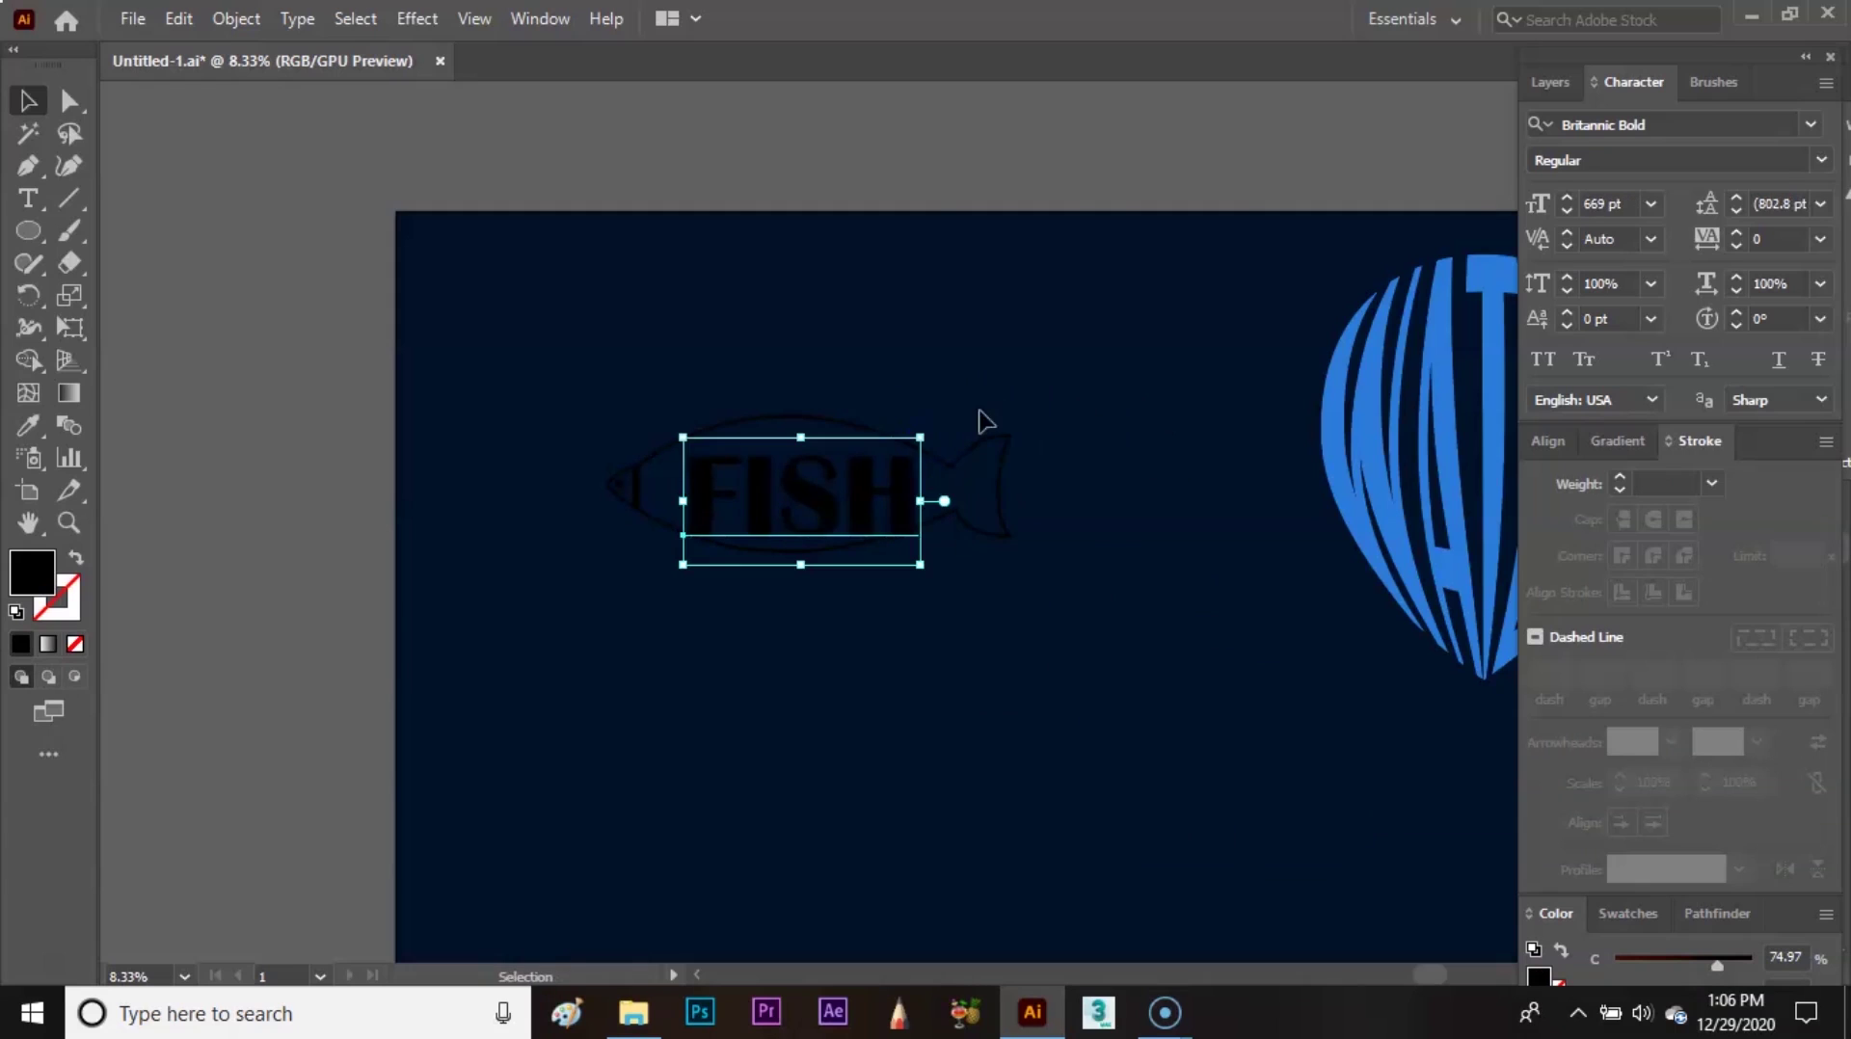
- Convert the FISH text to outlines, then enlarge and position it to span the fish body from front edge to tail
{"action": "left_click", "coordinate": [291, 16]}
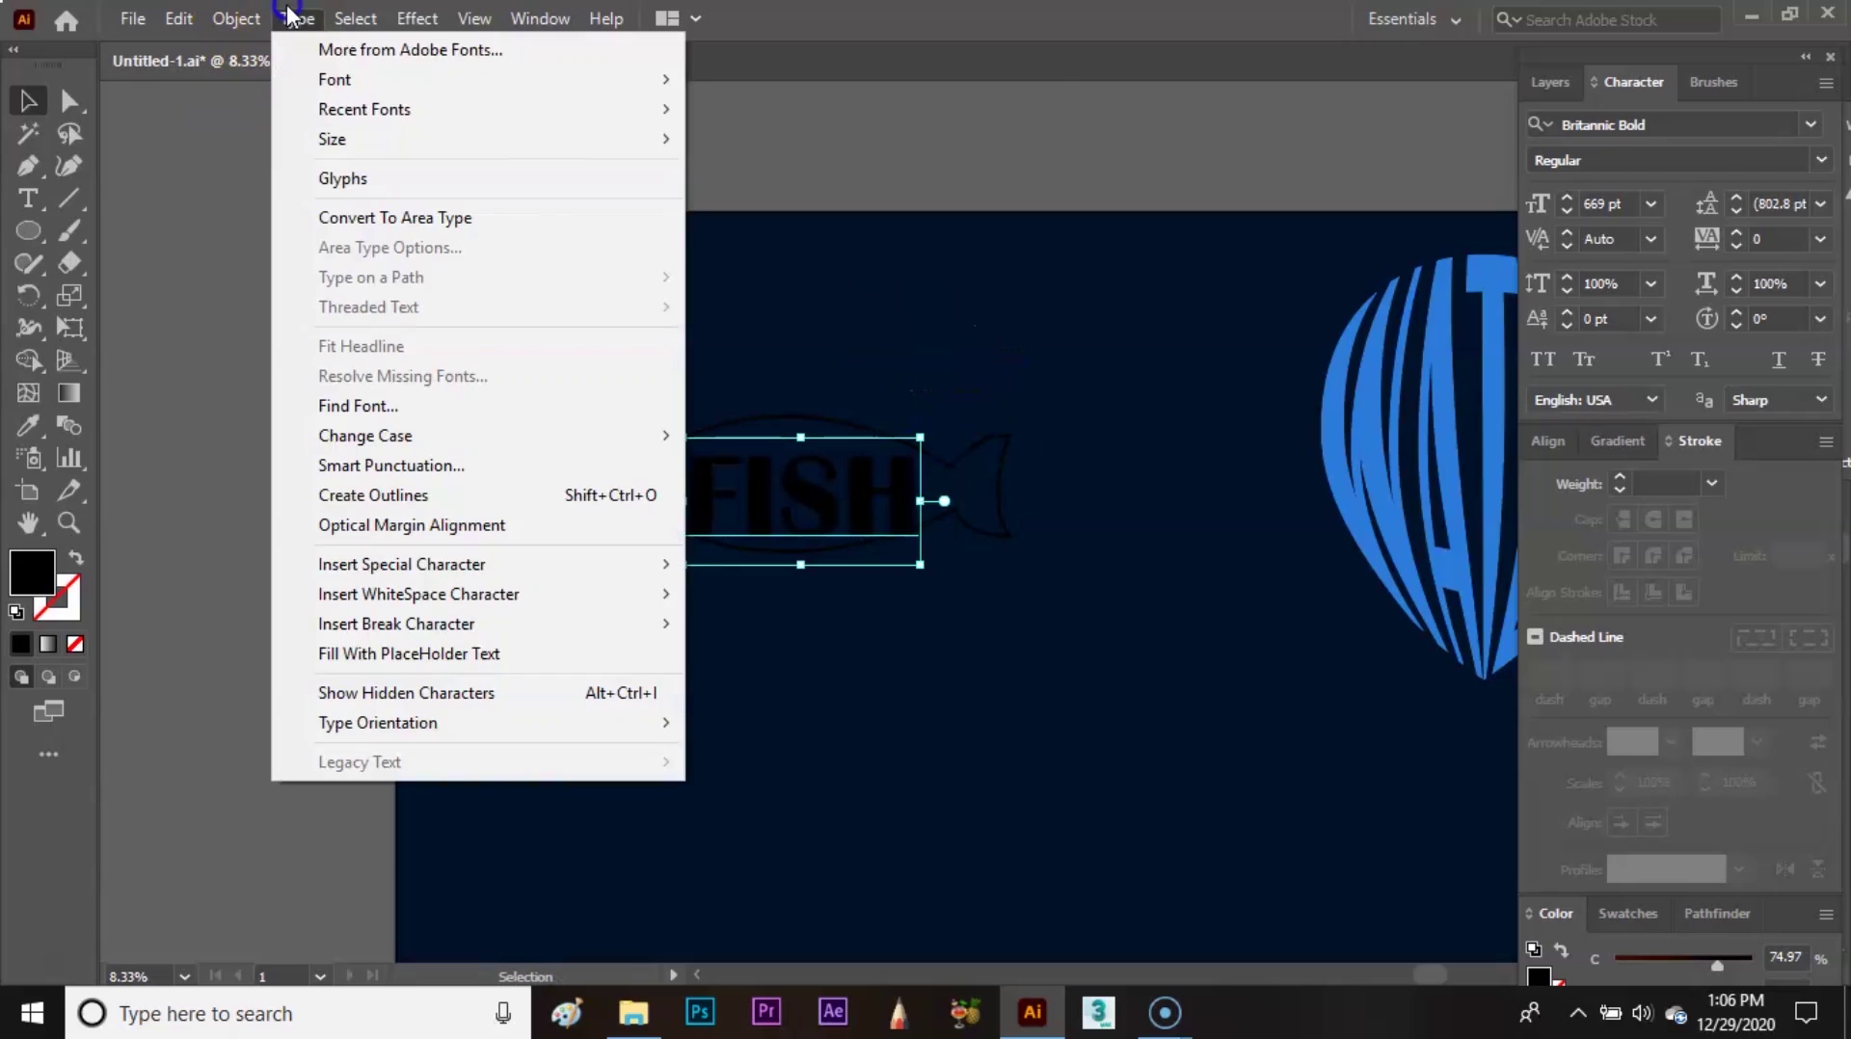
{"action": "left_click", "coordinate": [412, 494]}
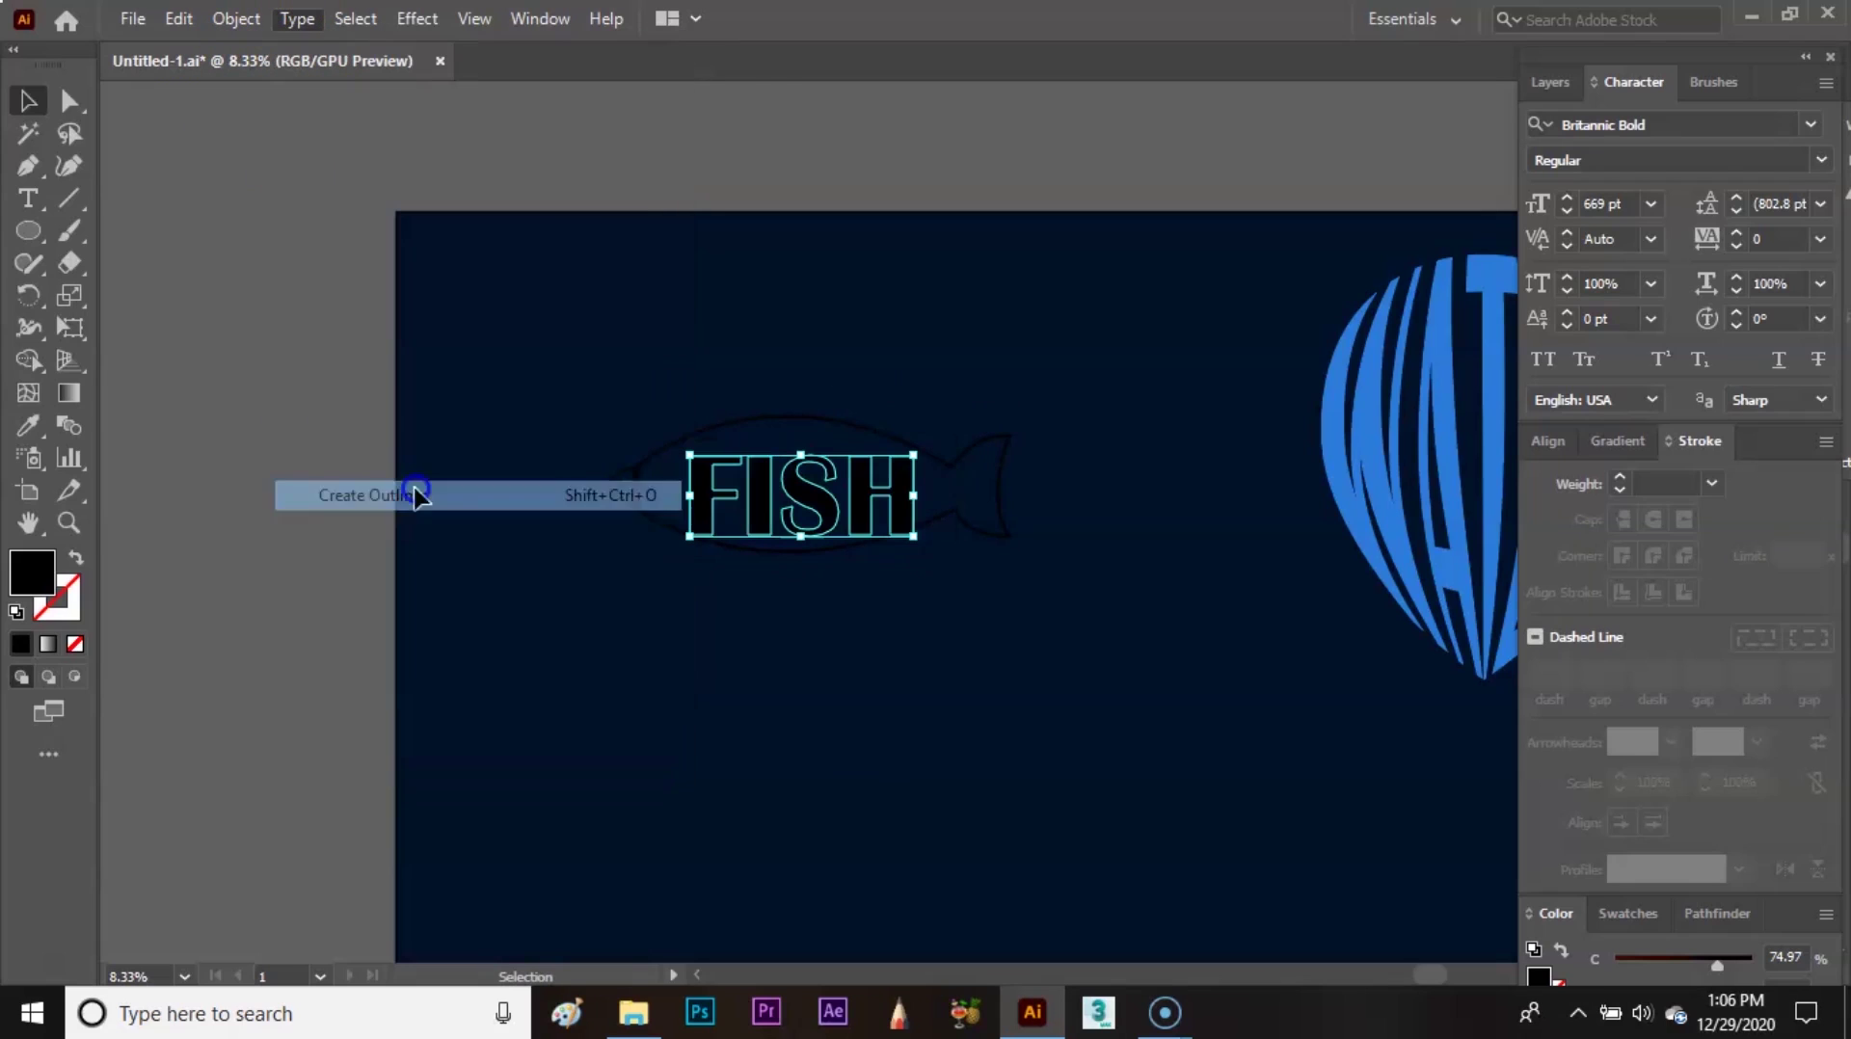
{"action": "mouse_move", "coordinate": [914, 454]}
{"action": "left_mouse_down"}
{"action": "mouse_move", "coordinate": [1009, 438]}
{"action": "mouse_move", "coordinate": [1004, 422]}
{"action": "mouse_move", "coordinate": [1049, 403]}
{"action": "mouse_move", "coordinate": [1040, 415]}
{"action": "left_mouse_up"}
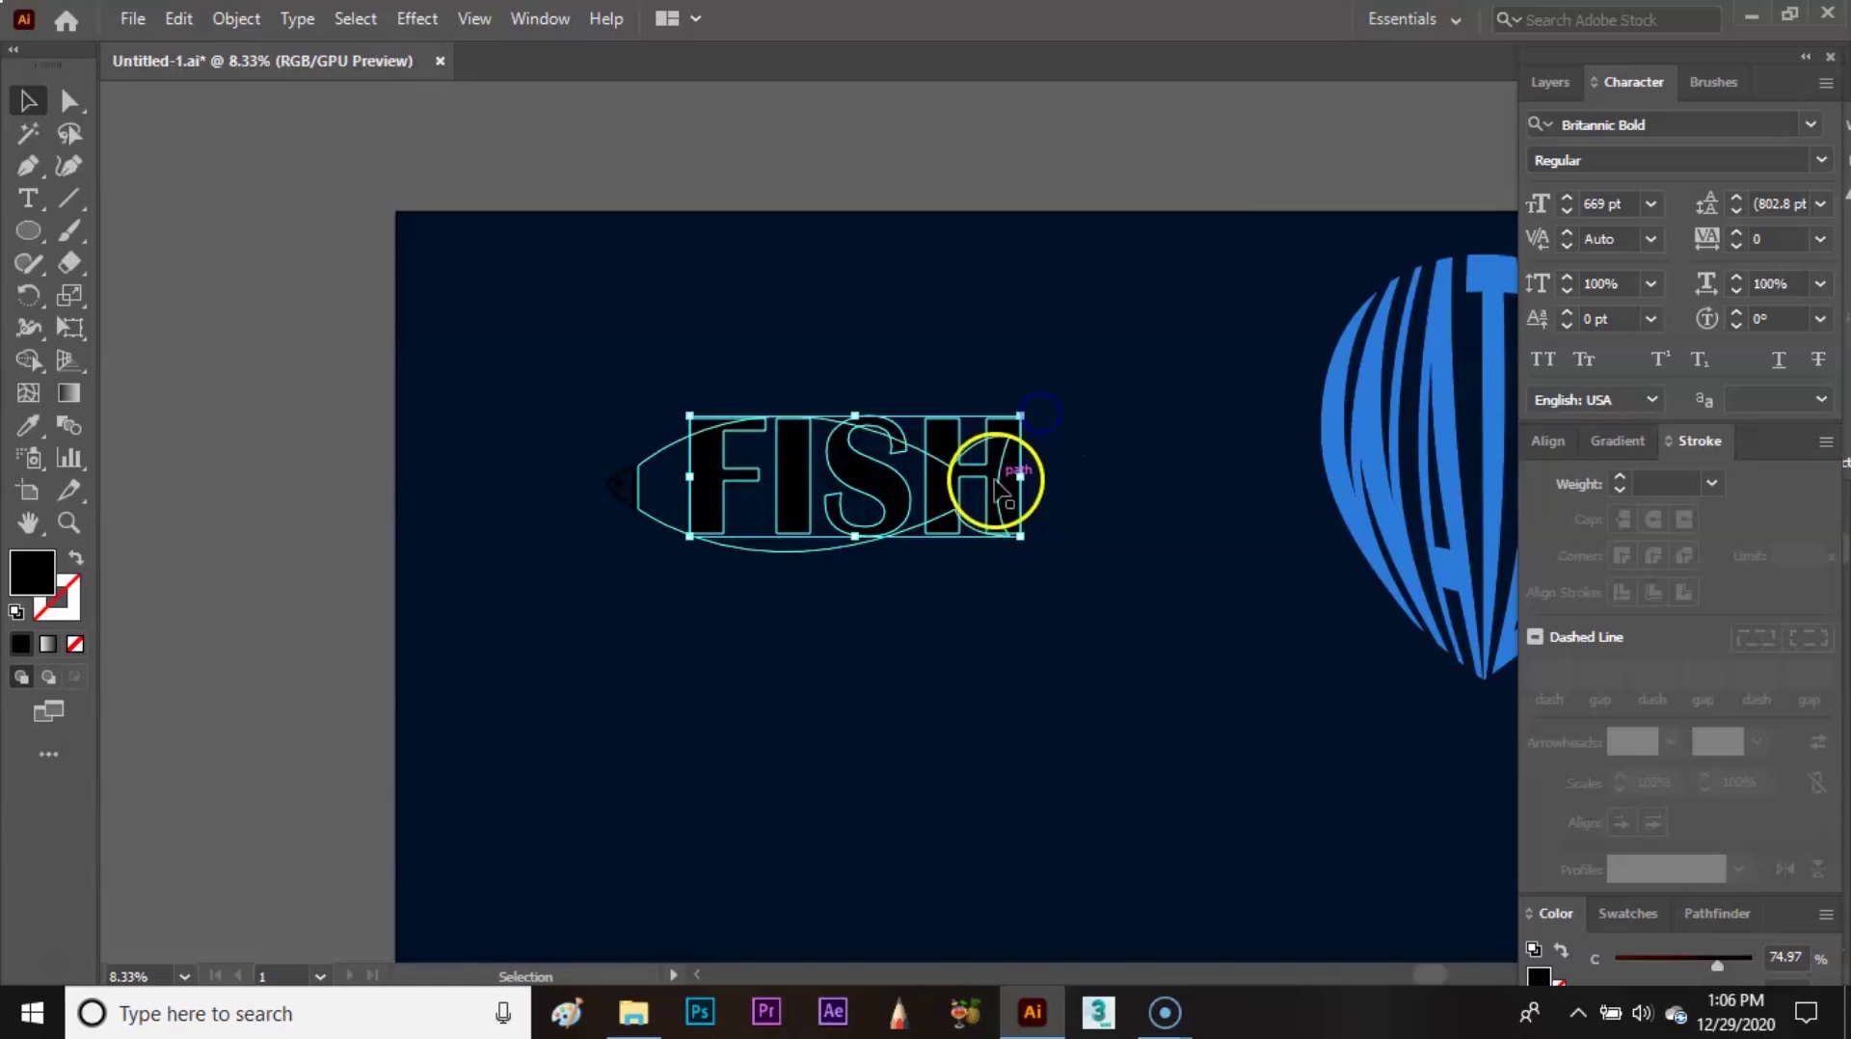
{"action": "left_click_drag", "start_coordinate": [1008, 502], "coordinate": [977, 510]}
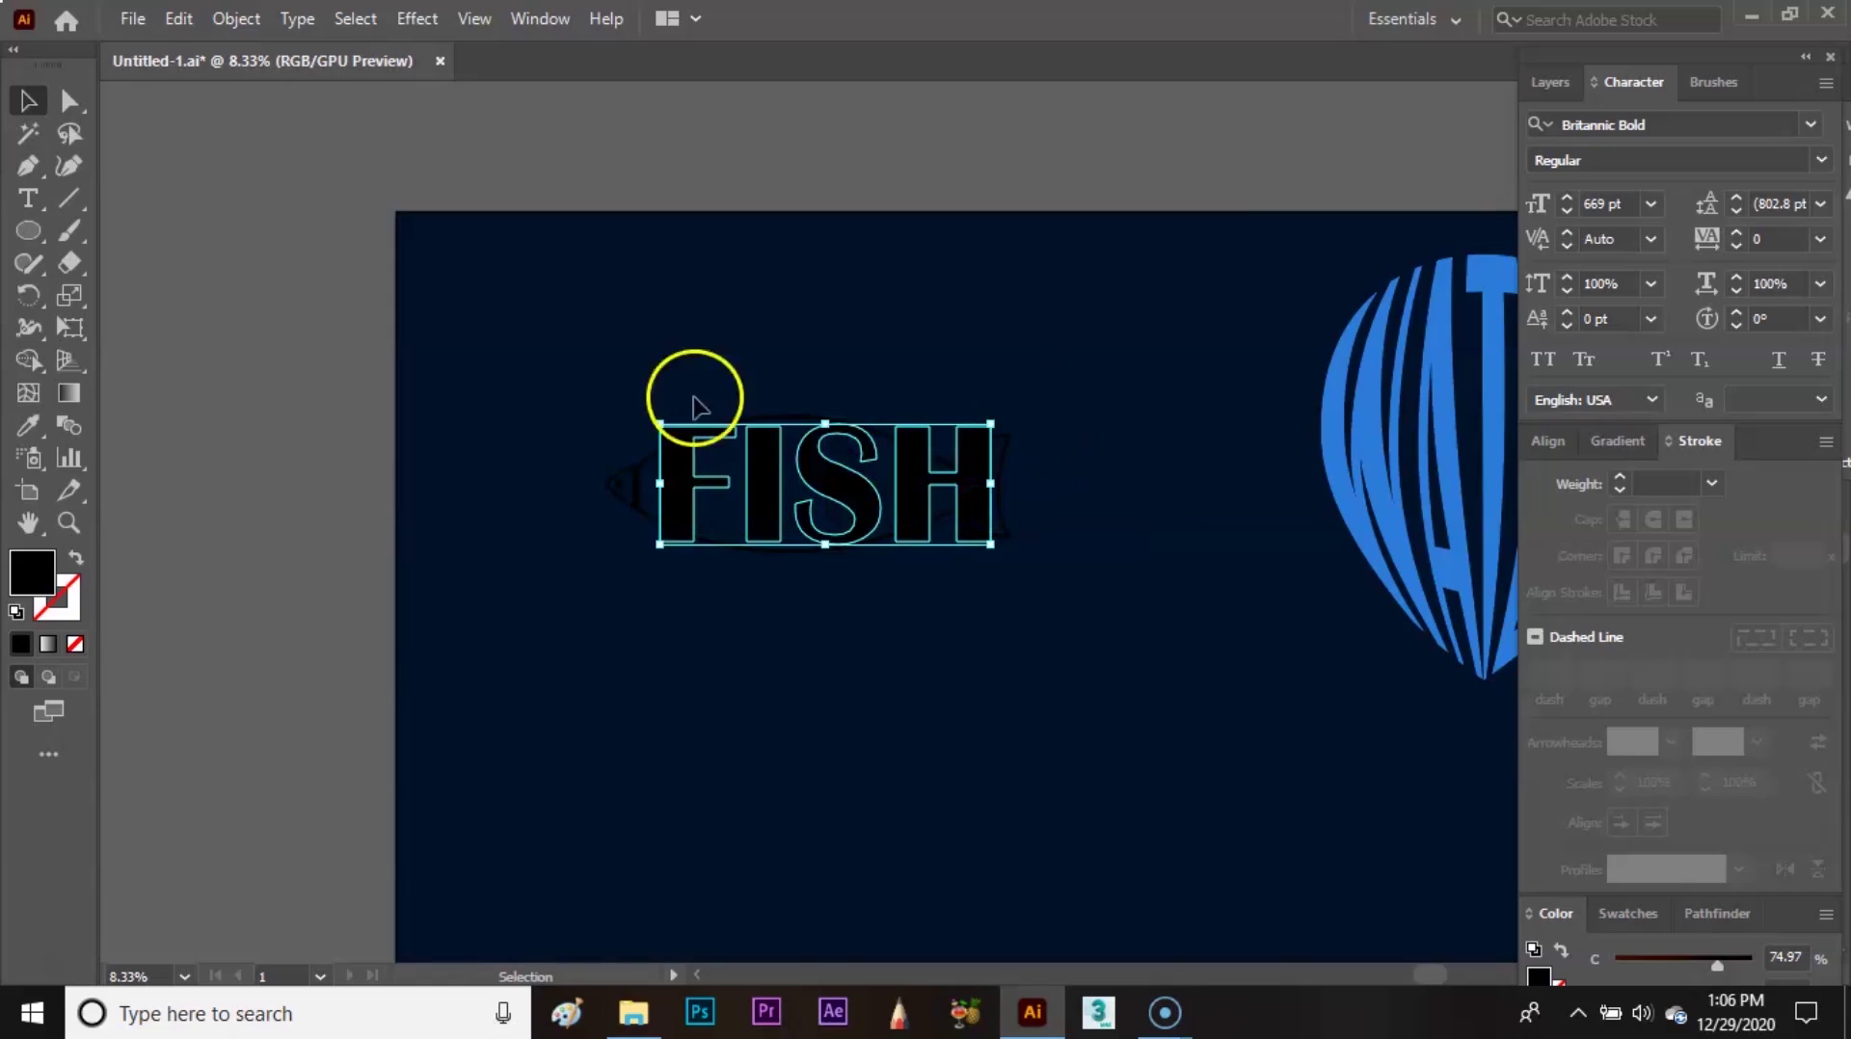
- Fill the outlined FISH lettering with a medium dark green
{"action": "double_click", "coordinate": [21, 579]}
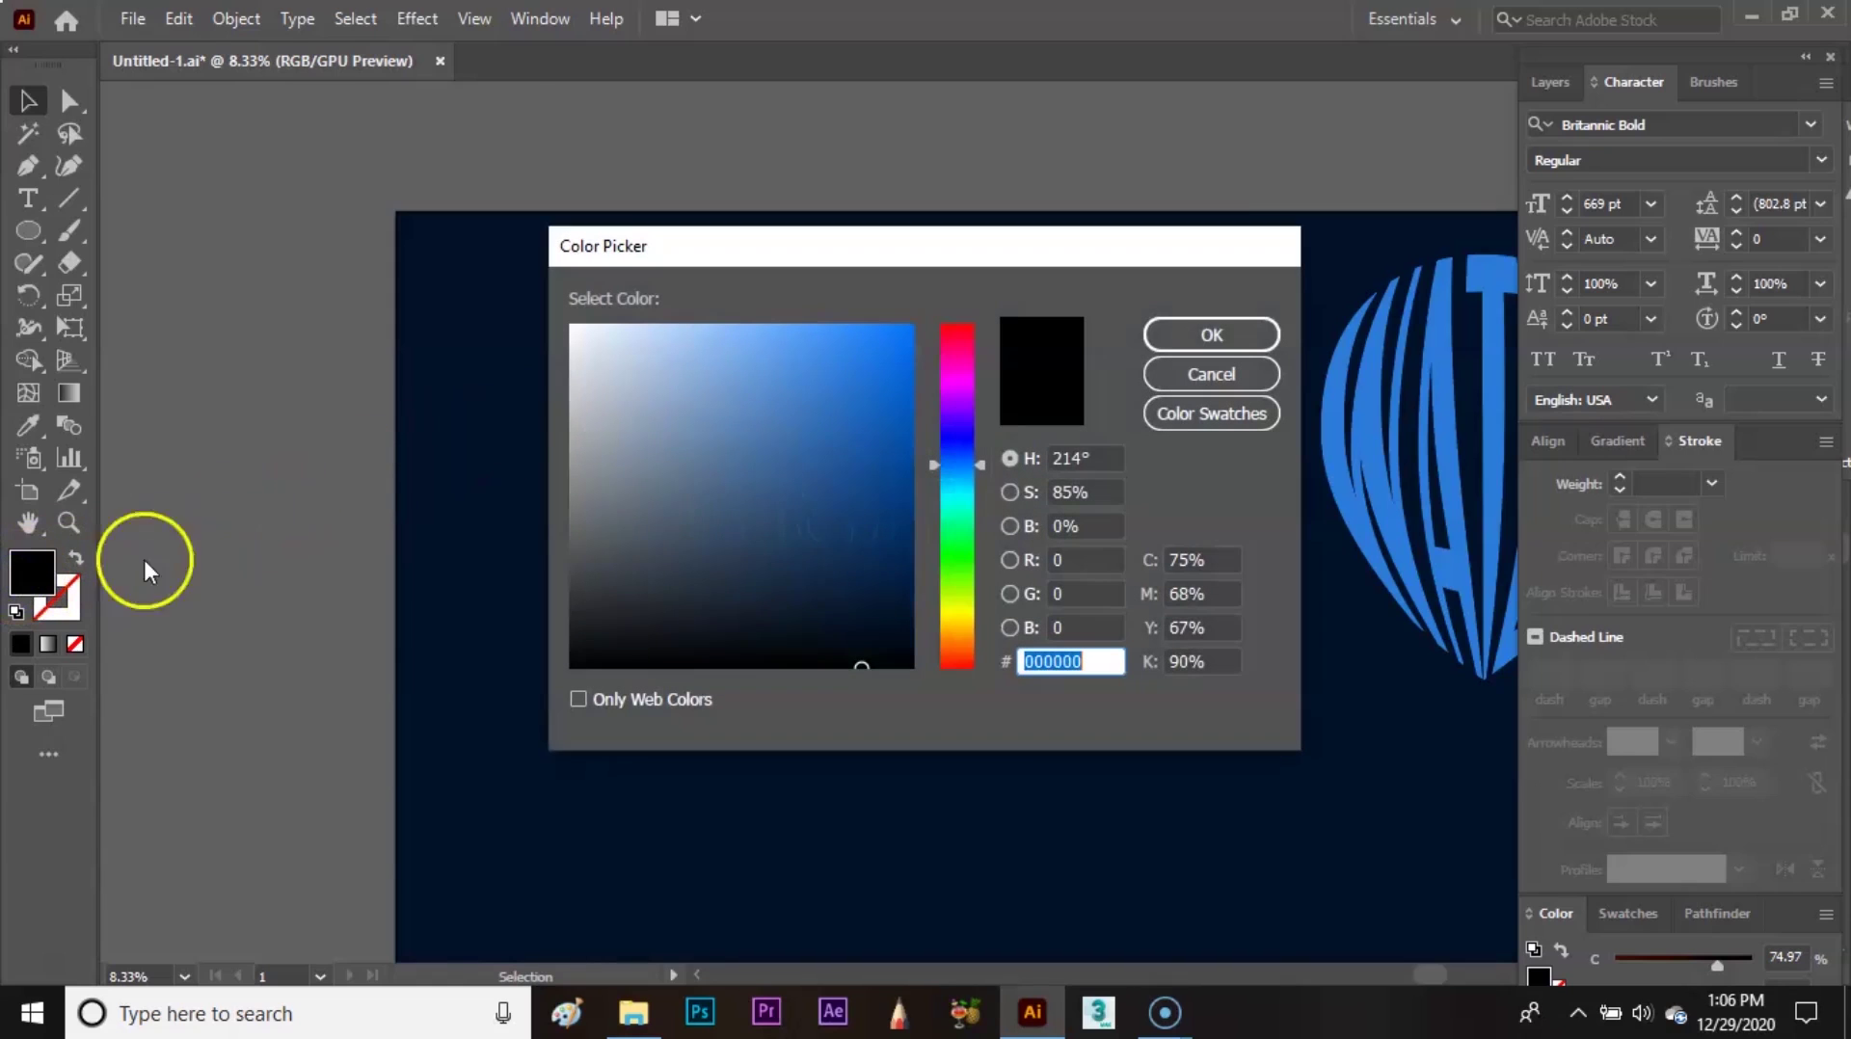
{"action": "mouse_move", "coordinate": [949, 517]}
{"action": "left_mouse_down"}
{"action": "mouse_move", "coordinate": [959, 544]}
{"action": "mouse_move", "coordinate": [767, 440]}
{"action": "mouse_move", "coordinate": [798, 422]}
{"action": "mouse_move", "coordinate": [802, 507]}
{"action": "left_mouse_up"}
{"action": "left_click", "coordinate": [894, 518]}
{"action": "left_click", "coordinate": [1237, 342]}
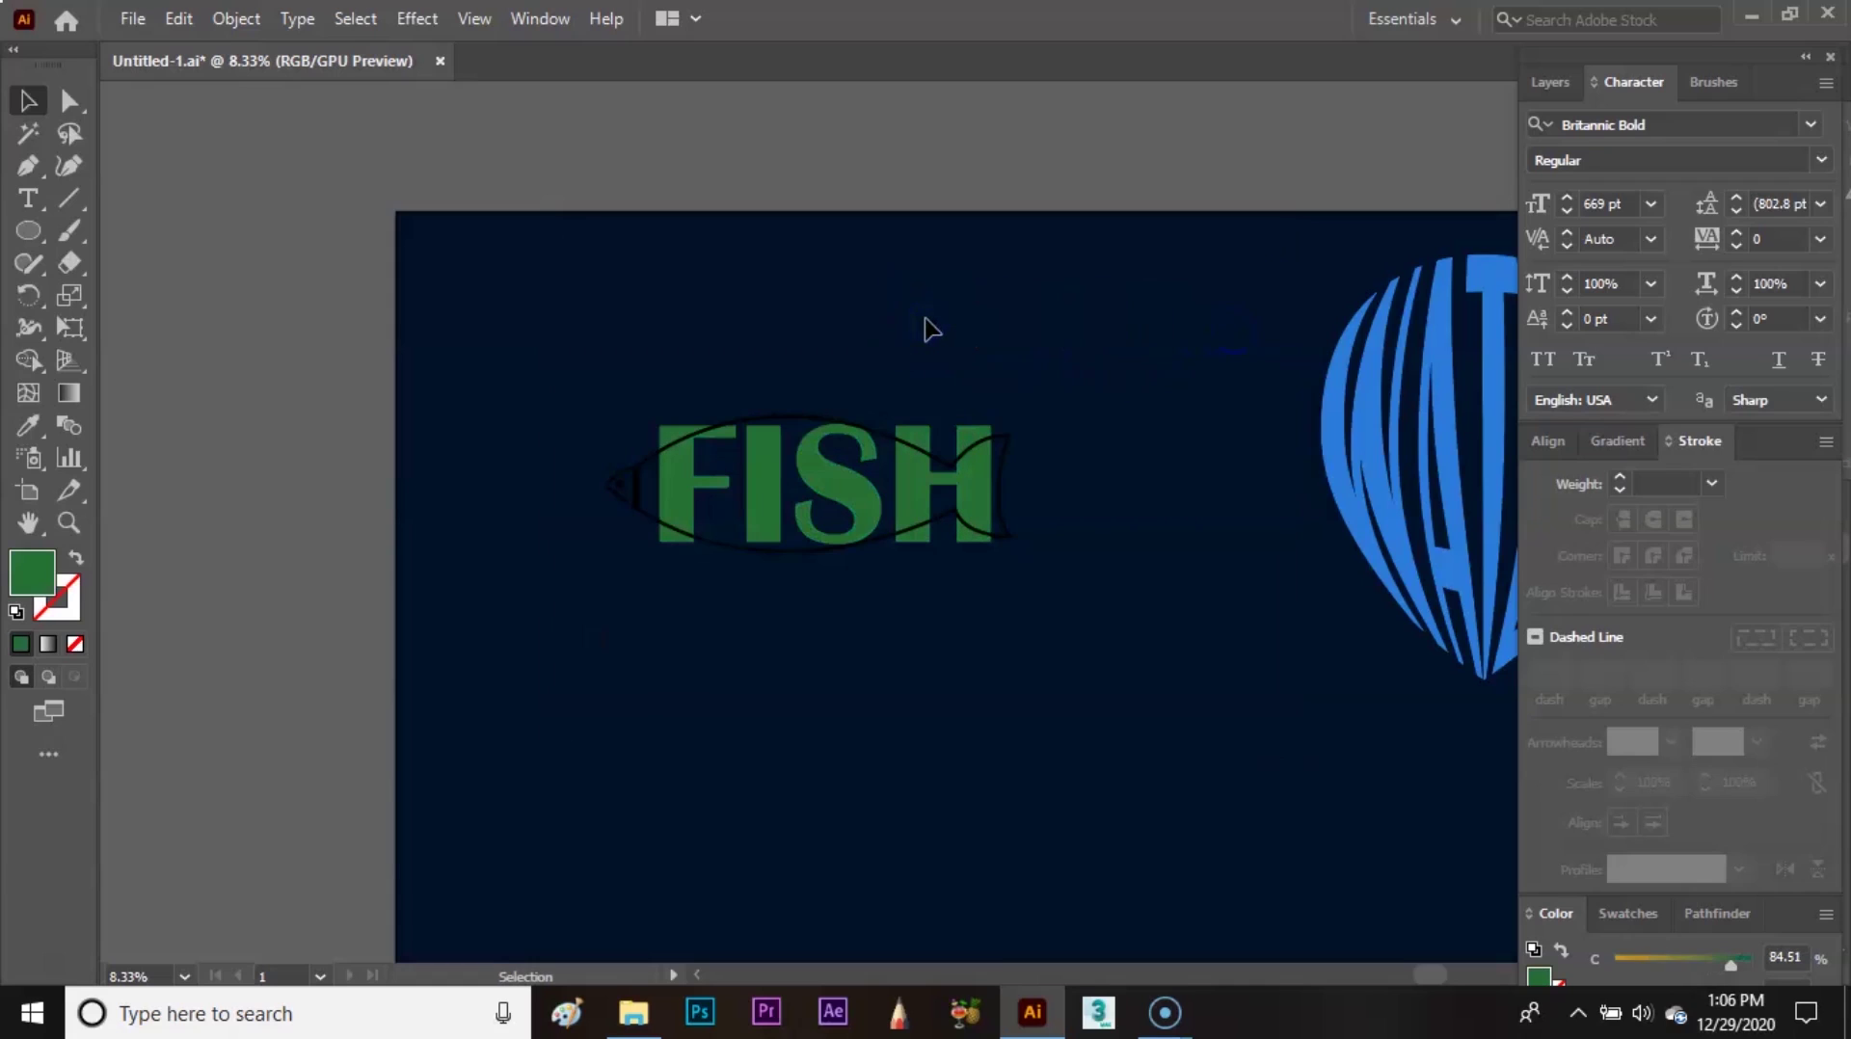
- Bring the fish body outline to the front of the FISH lettering and deselect it
{"action": "left_click", "coordinate": [795, 414]}
{"action": "right_click", "coordinate": [795, 415]}
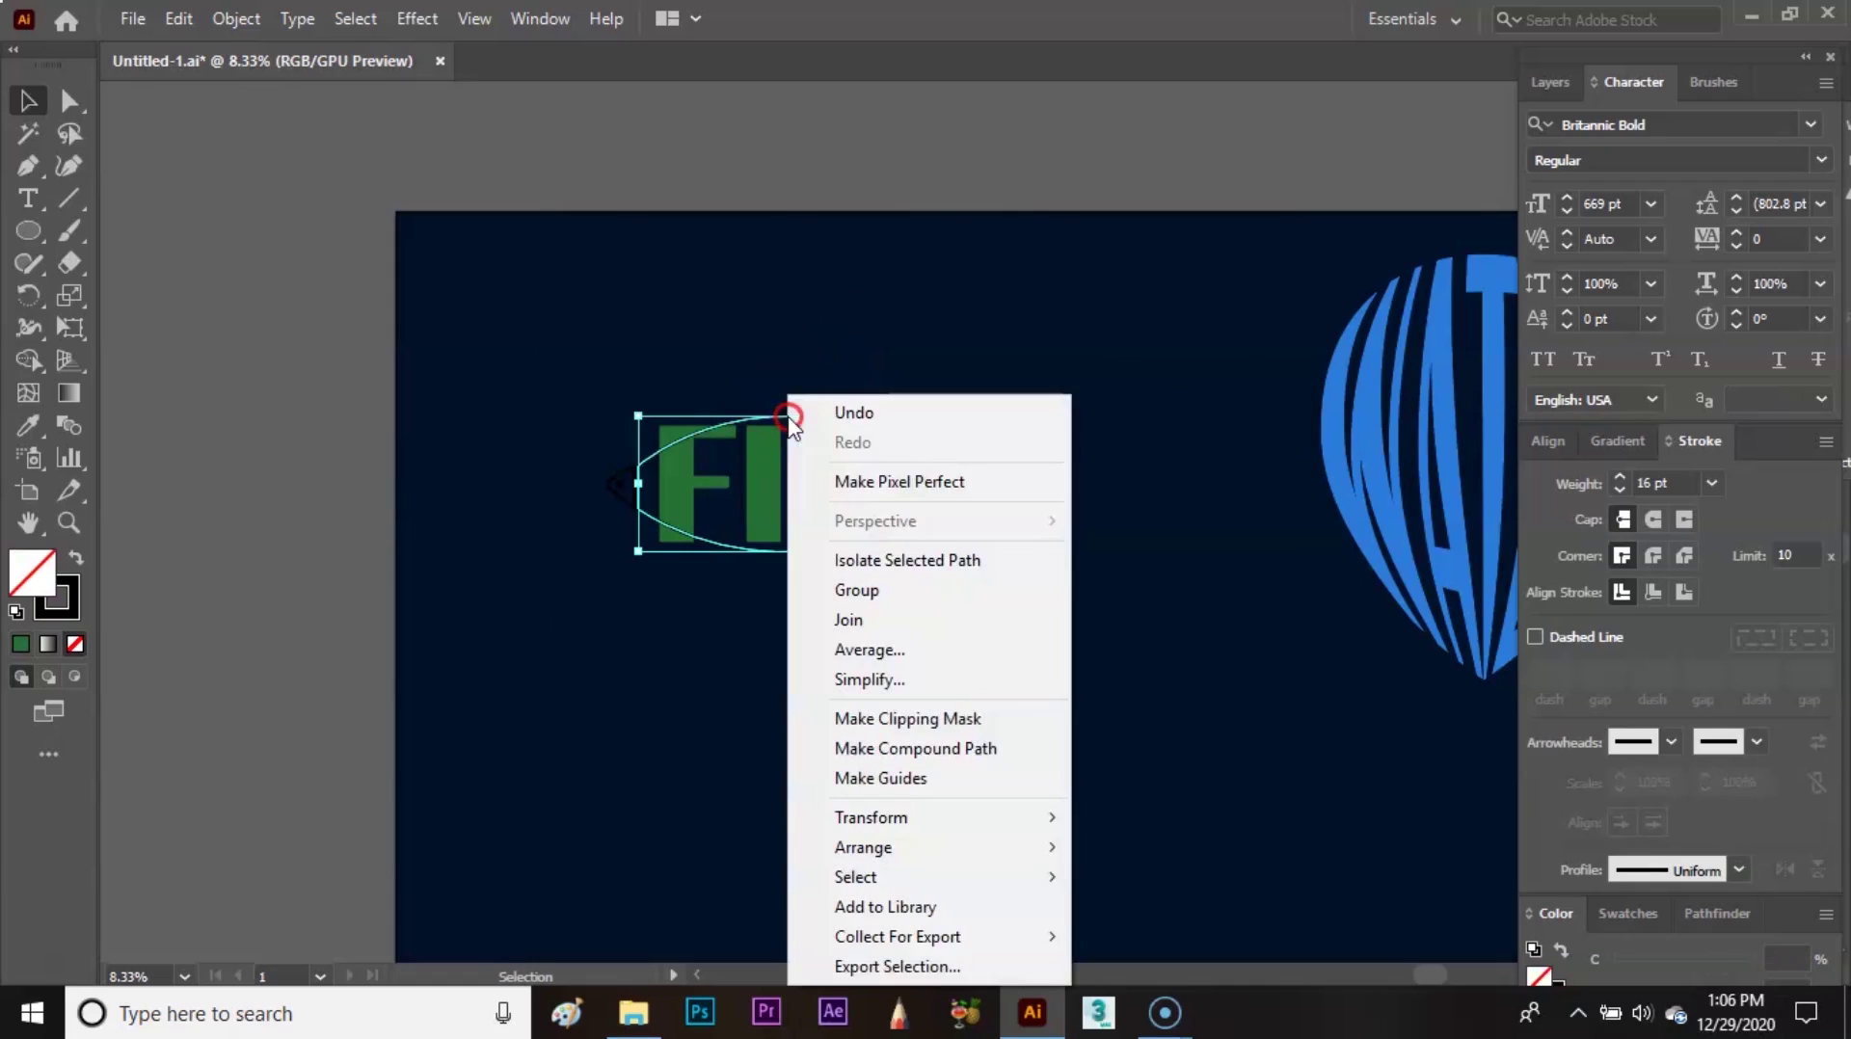
{"action": "mouse_move", "coordinate": [1046, 847]}
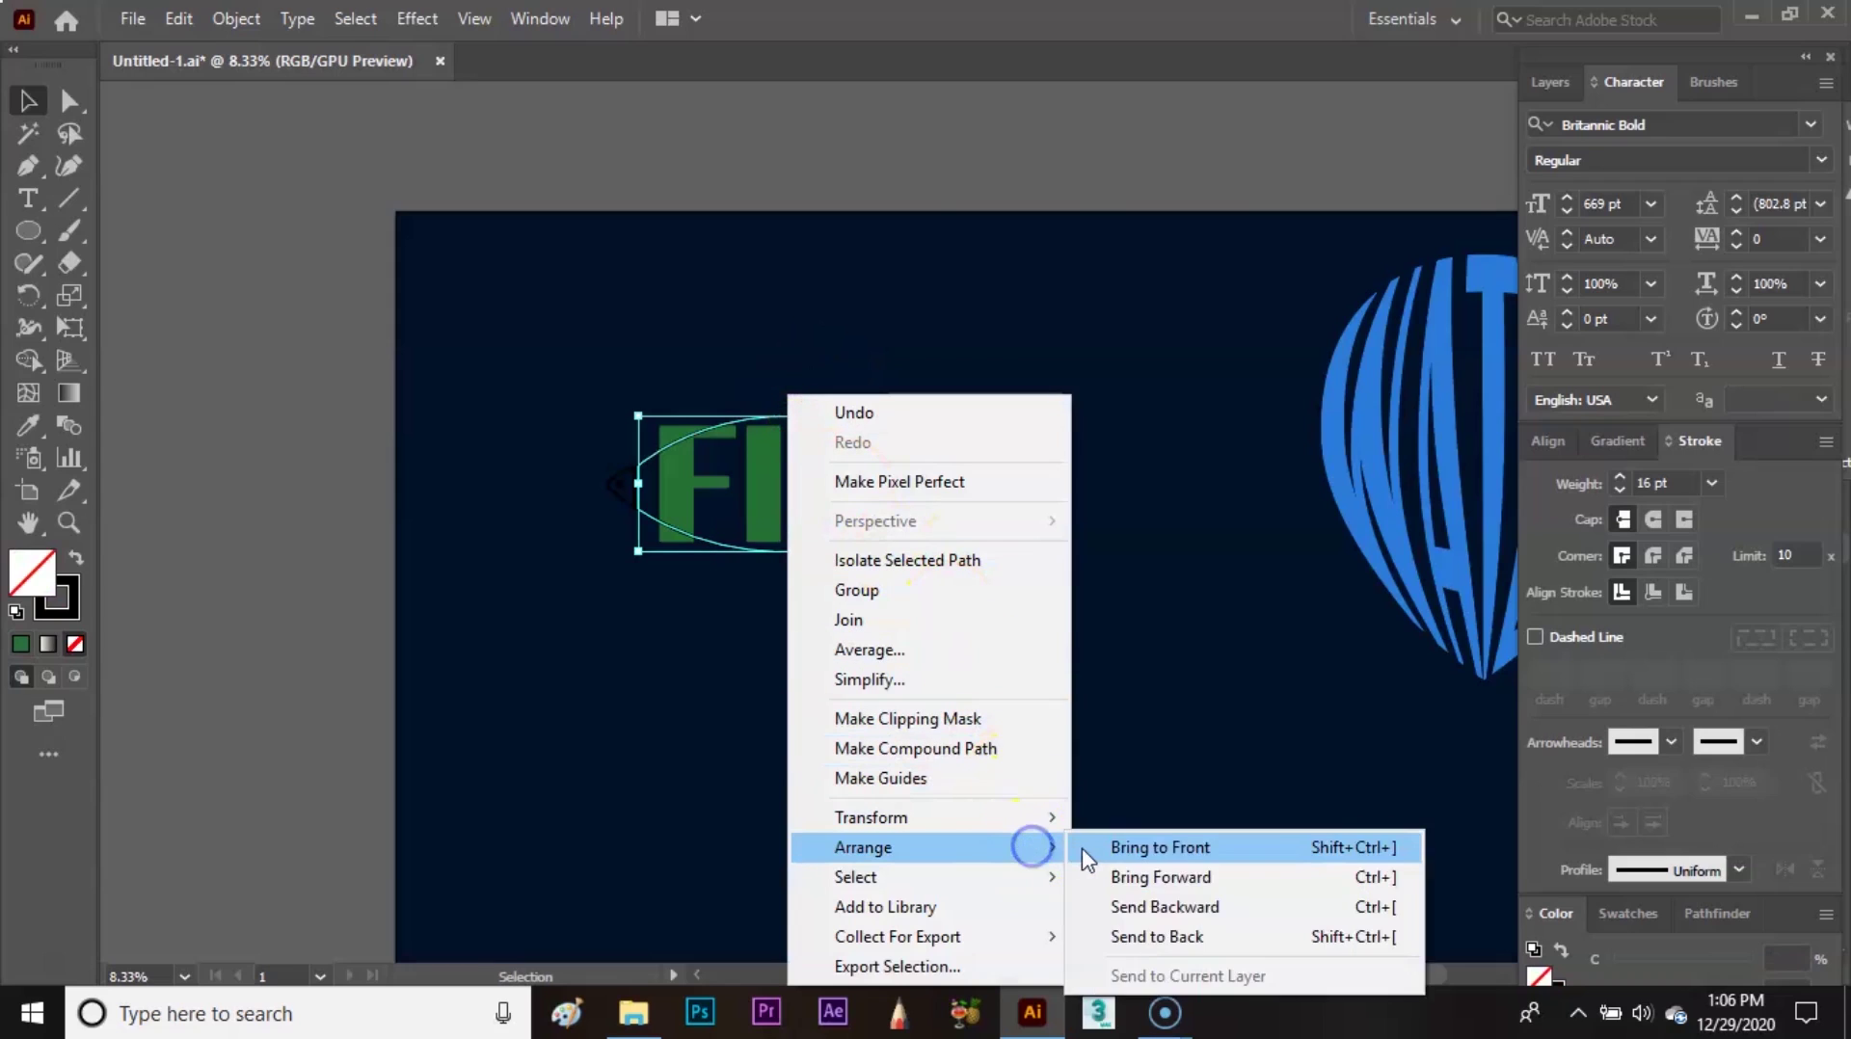
{"action": "left_click", "coordinate": [1109, 845]}
{"action": "left_click", "coordinate": [1123, 735]}
- Warp the FISH lettering into the fish body with Envelope Distort, Make with Top Object
{"action": "left_click_drag", "start_coordinate": [718, 310], "coordinate": [933, 640]}
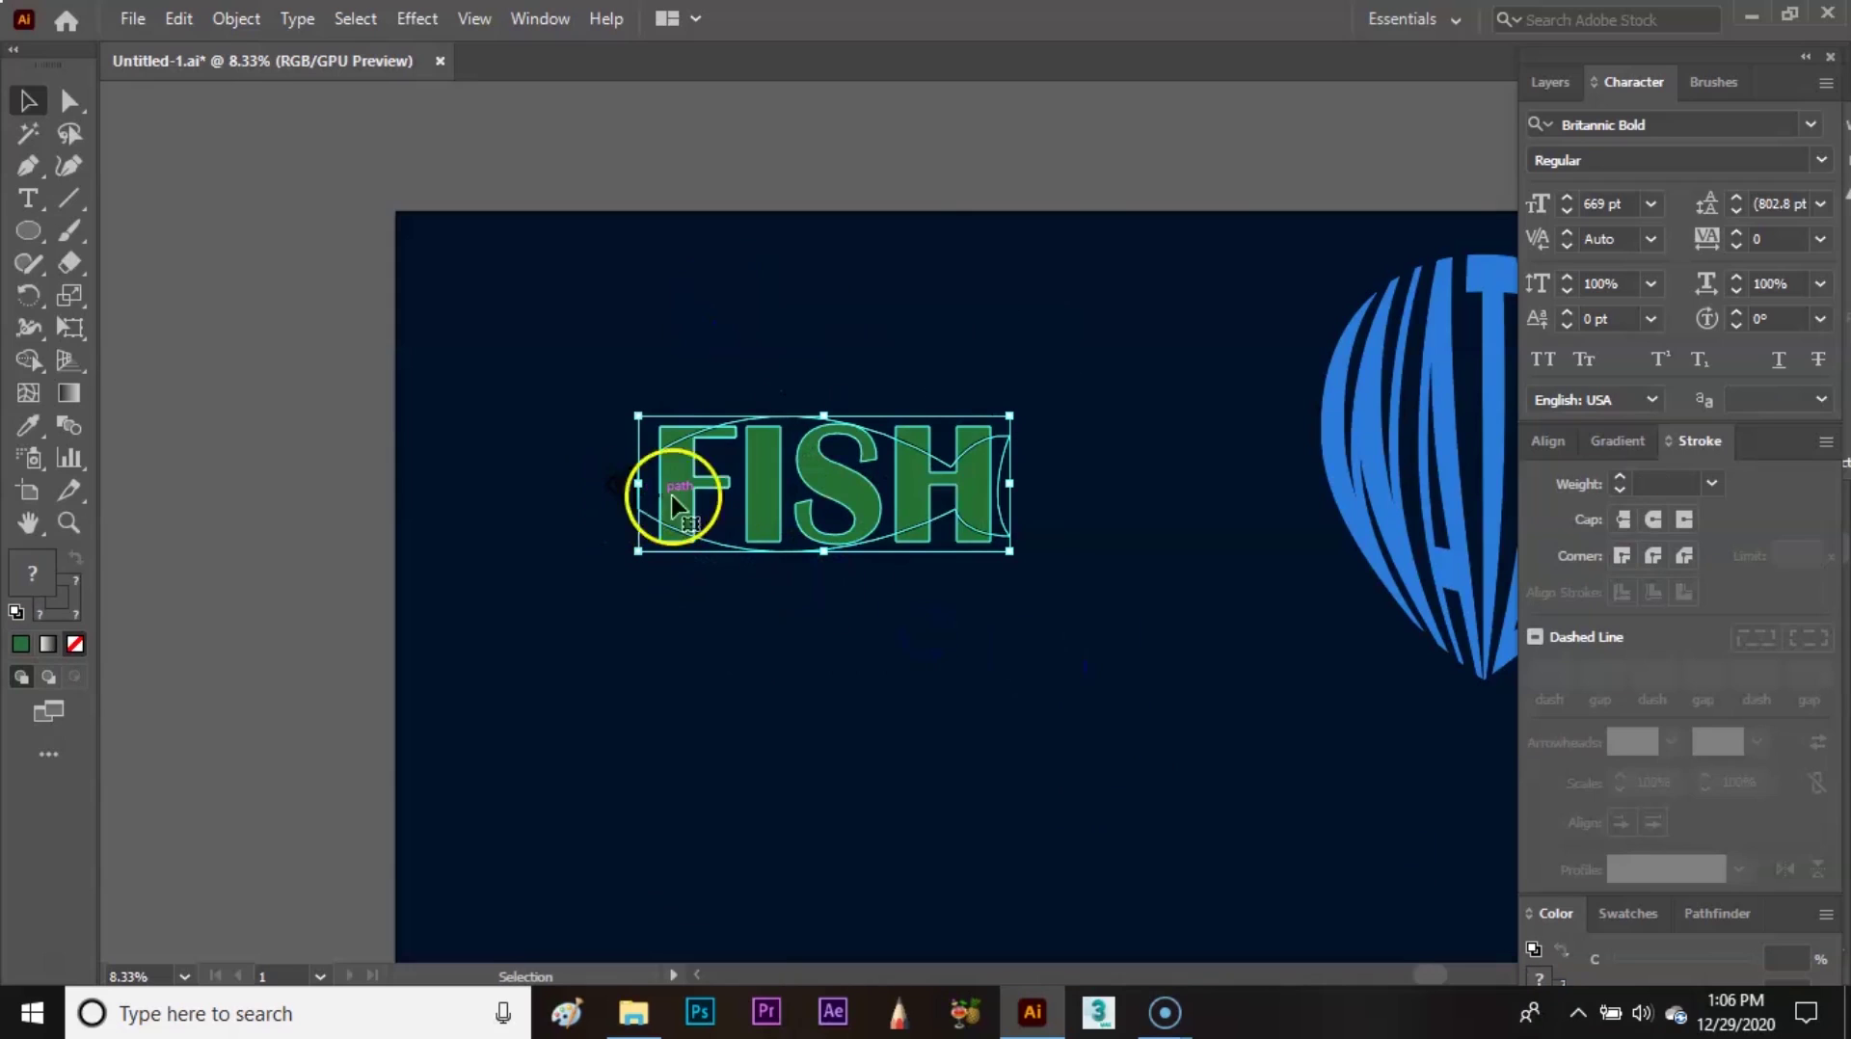
{"action": "left_click", "coordinate": [236, 18]}
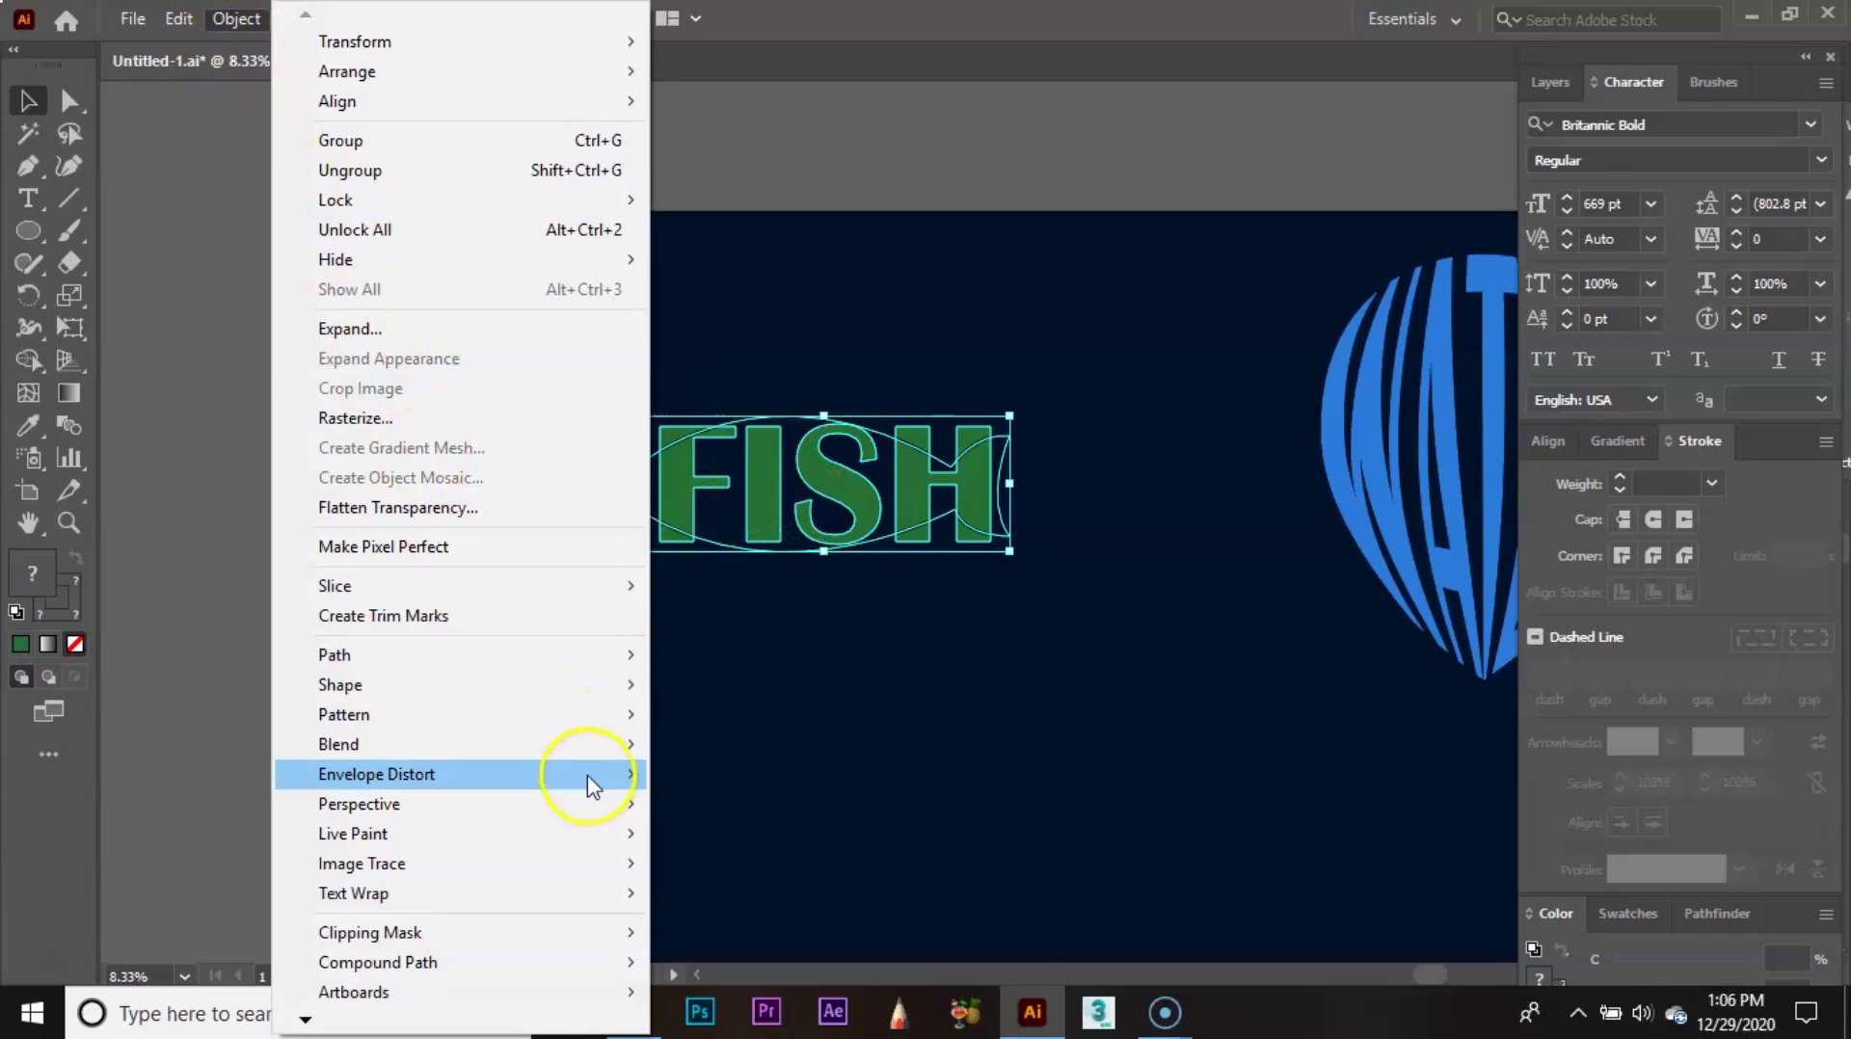
{"action": "mouse_move", "coordinate": [588, 771]}
{"action": "left_click", "coordinate": [754, 834]}
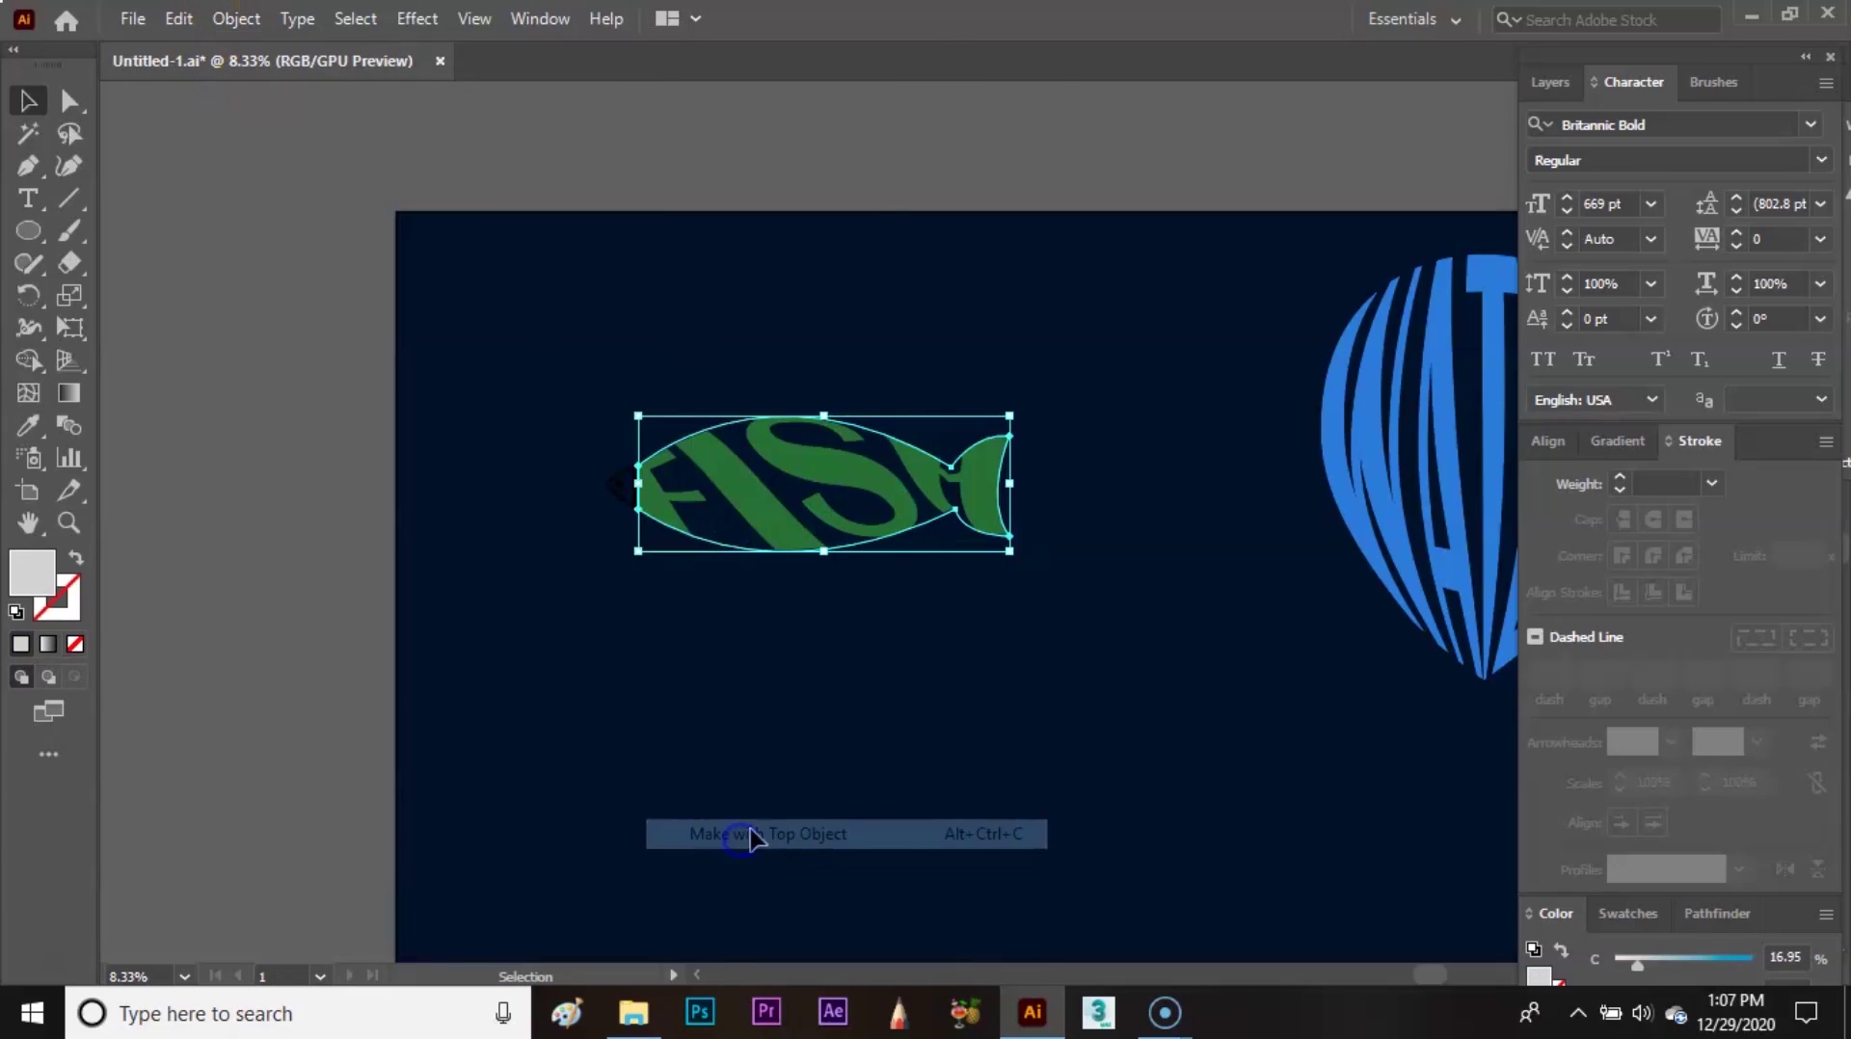
{"action": "left_click", "coordinate": [847, 740]}
- Apply the lettering's green fill to the fish's head shape with the Eyedropper, and deselect it
{"action": "key", "text": "a"}
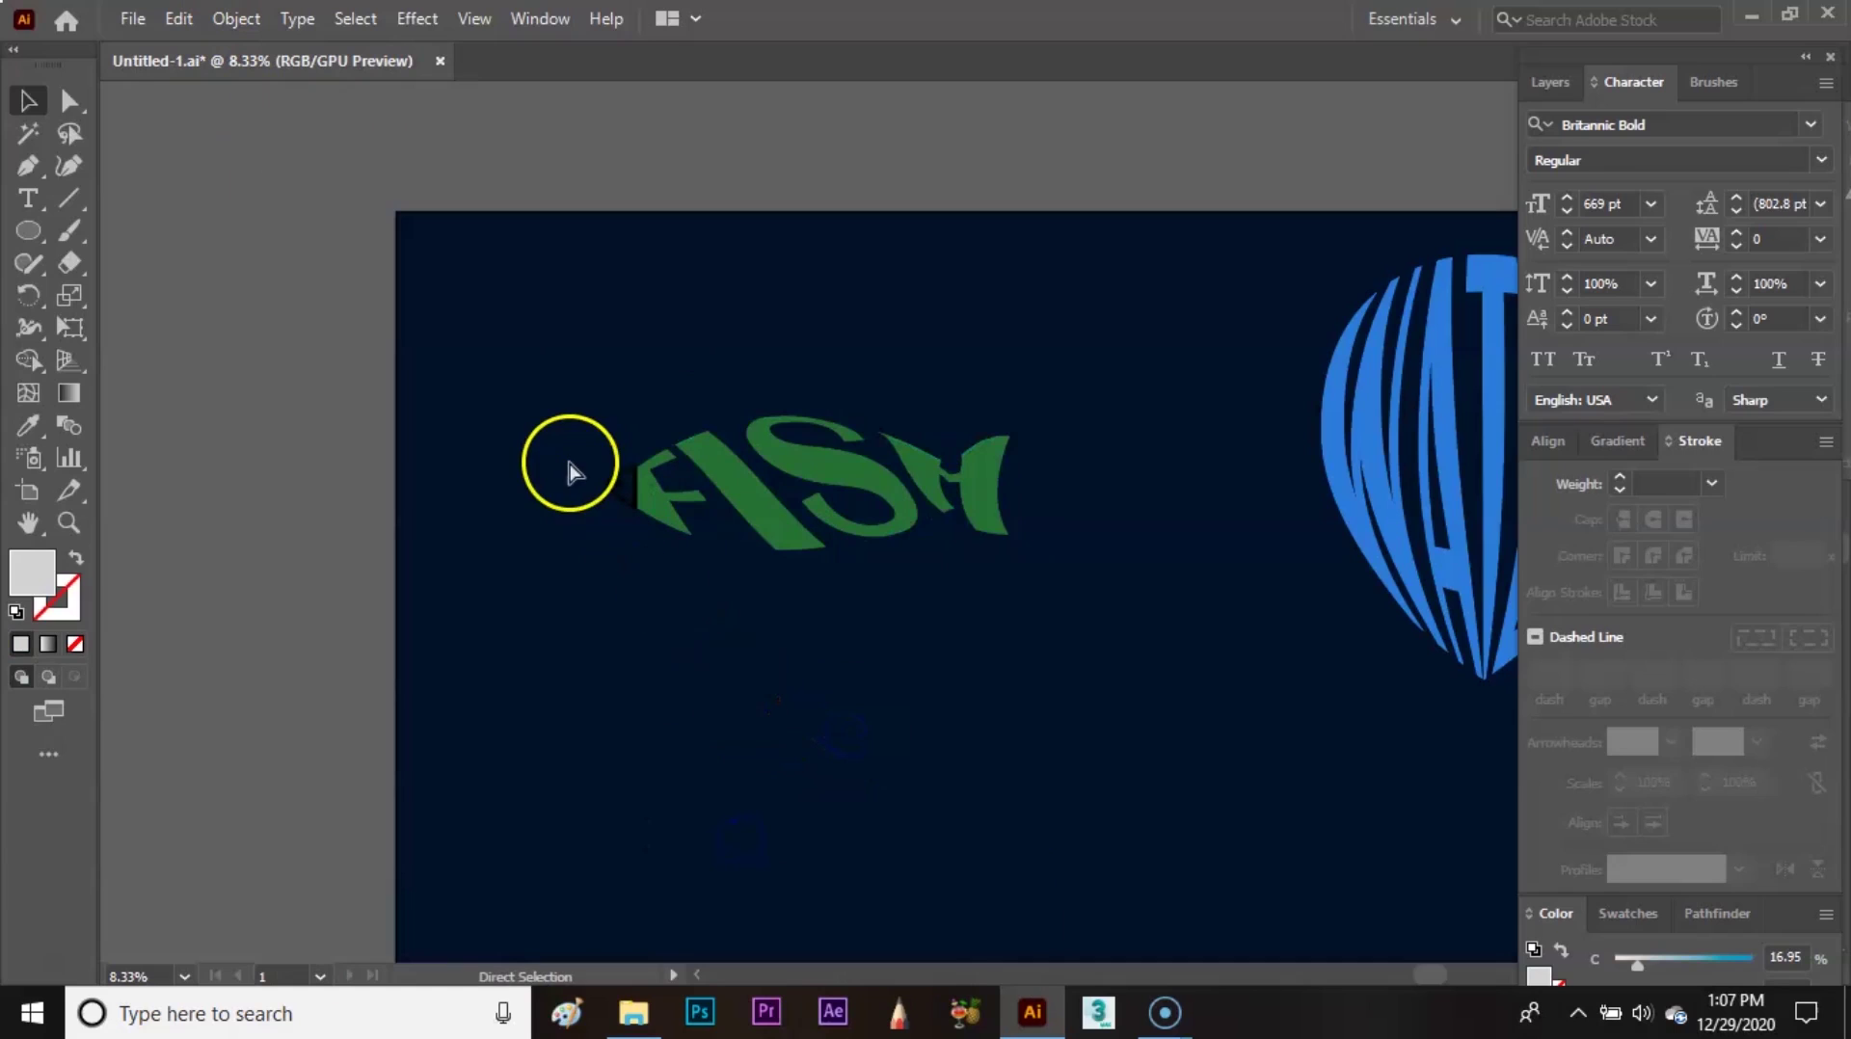
{"action": "scroll", "coordinate": [569, 472], "scroll_direction": "up", "scroll_amount": 3}
{"action": "left_click_drag", "start_coordinate": [570, 471], "coordinate": [1019, 454]}
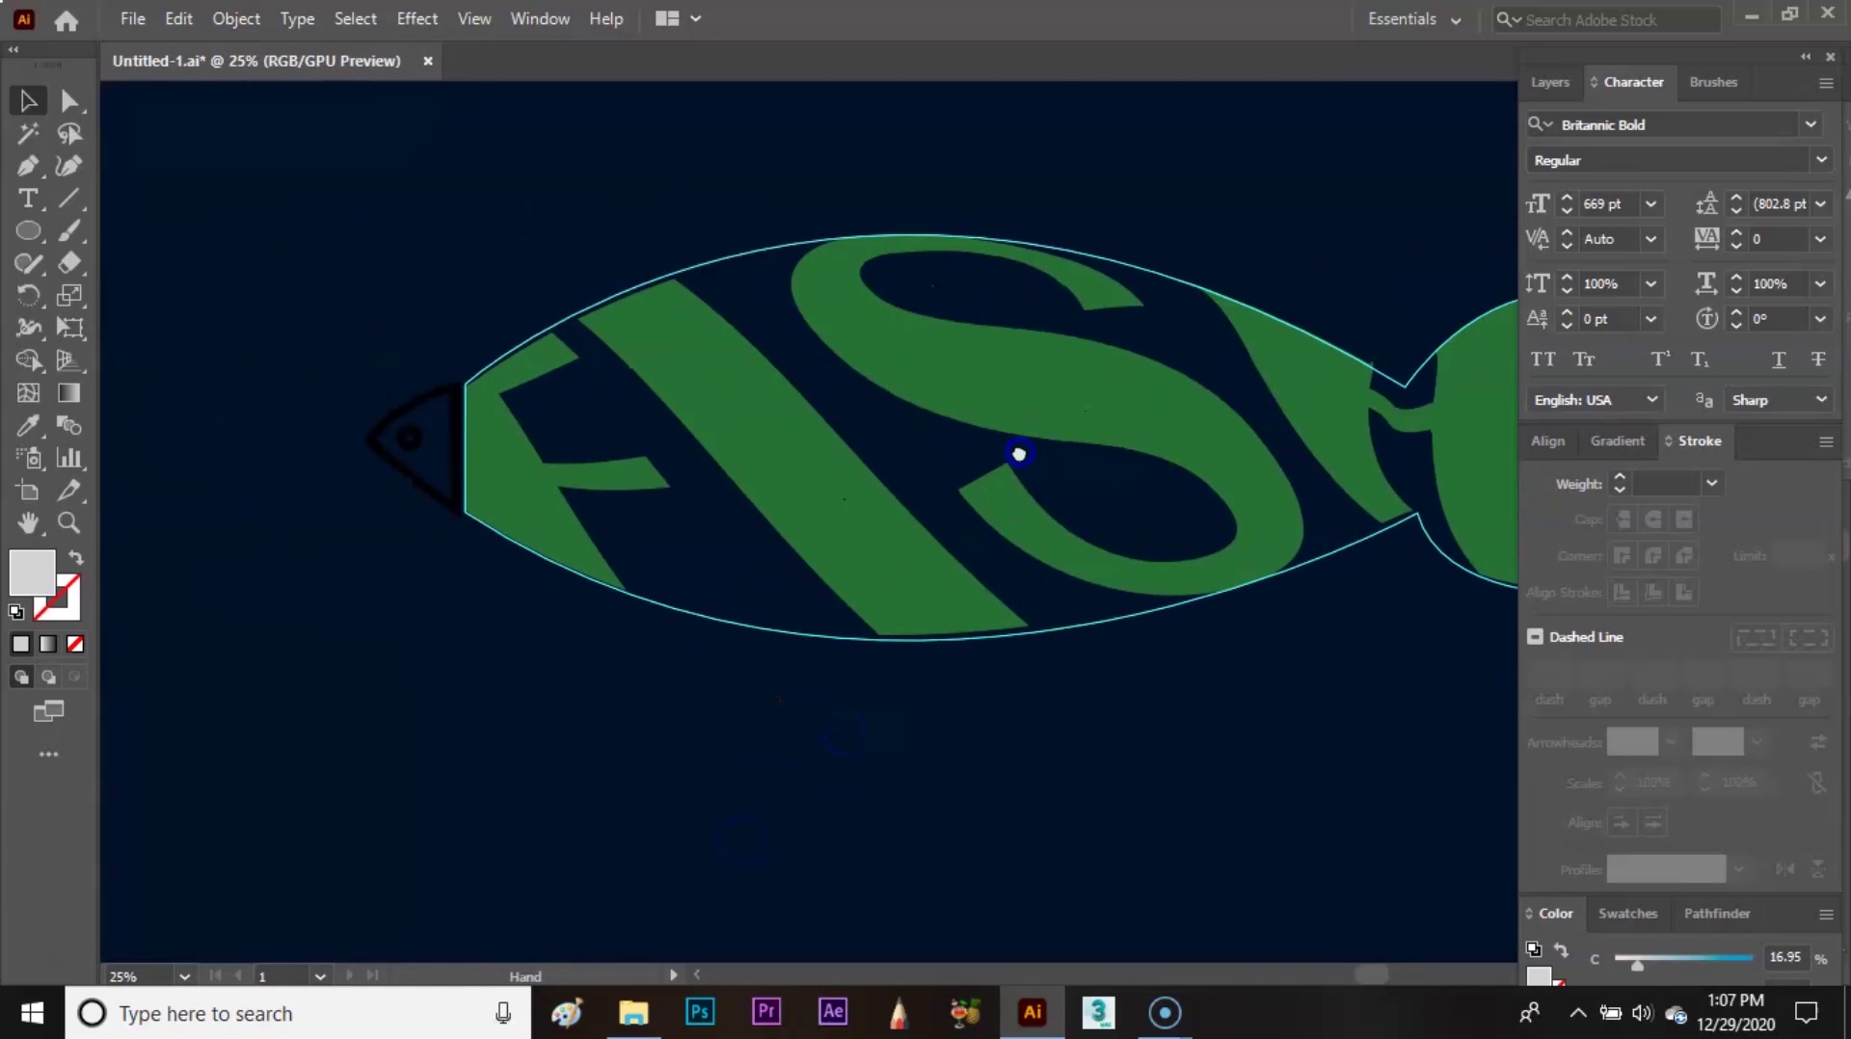
{"action": "left_click", "coordinate": [431, 499]}
{"action": "key", "text": "i"}
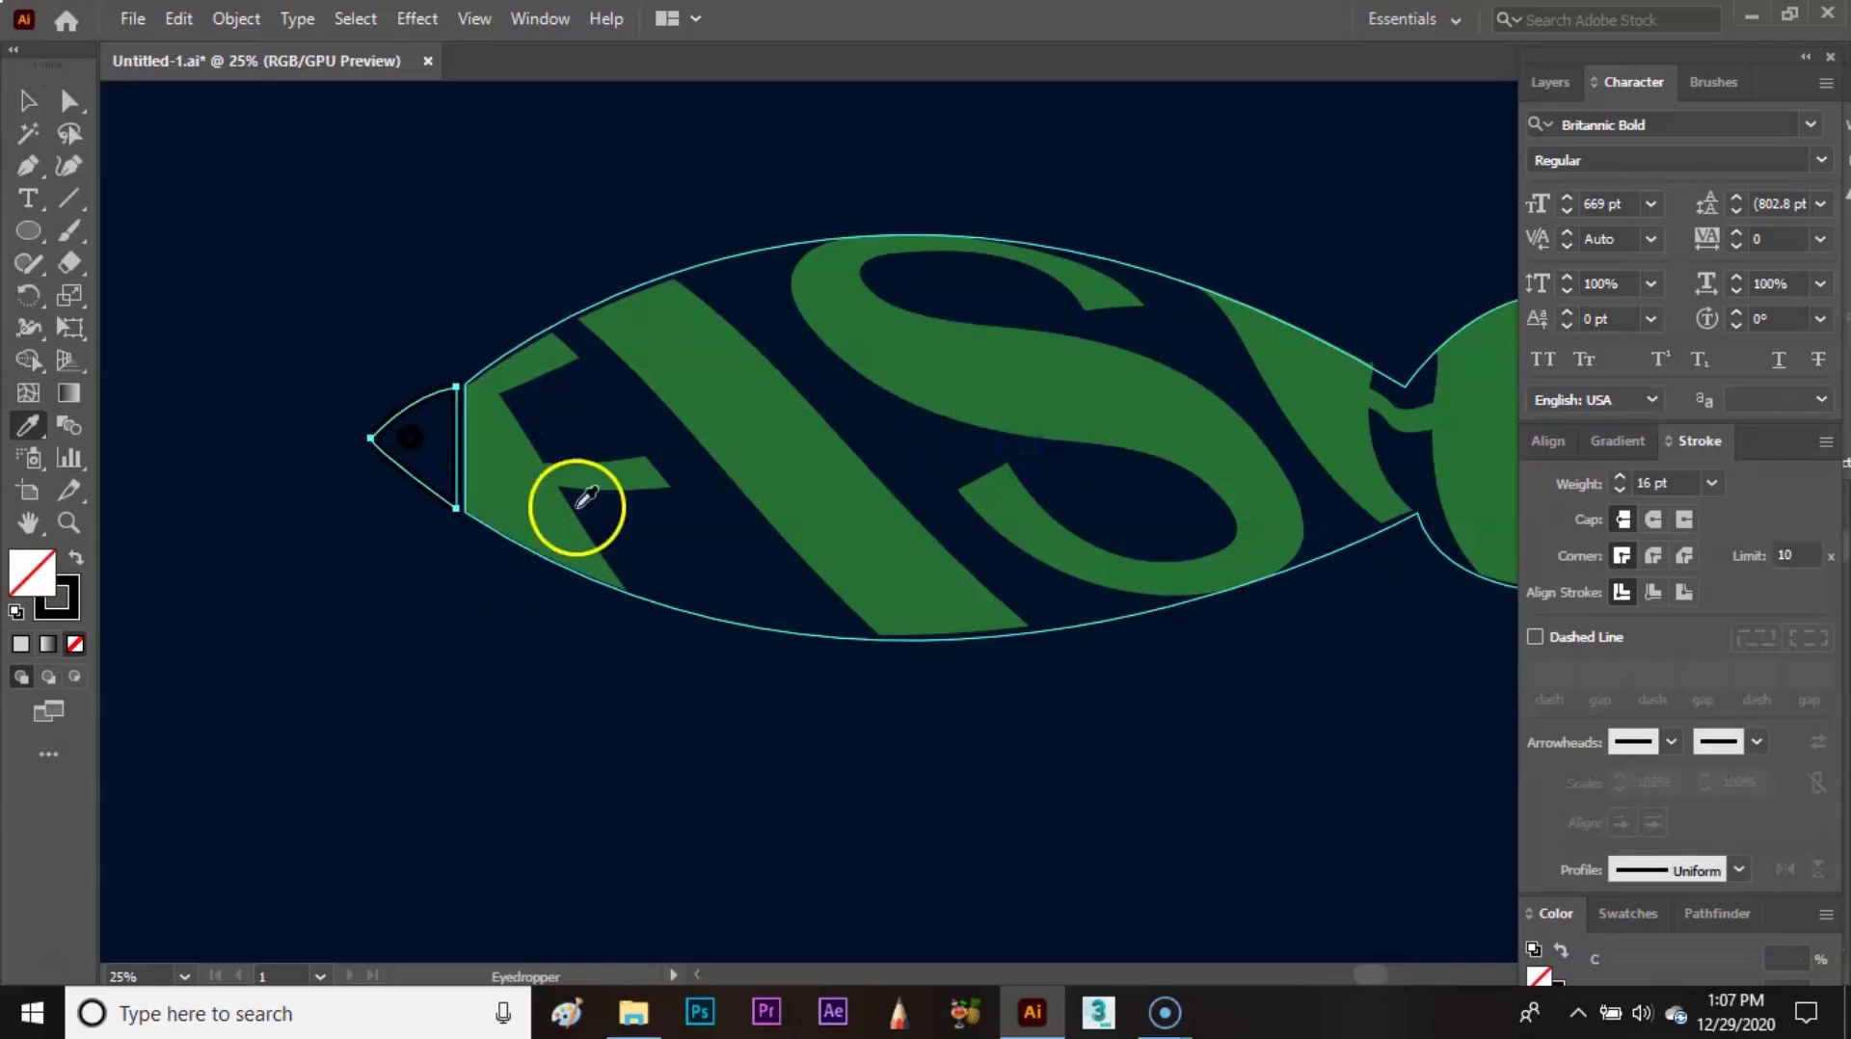
{"action": "left_click", "coordinate": [707, 351]}
{"action": "key", "text": "v"}
{"action": "left_click", "coordinate": [454, 590]}
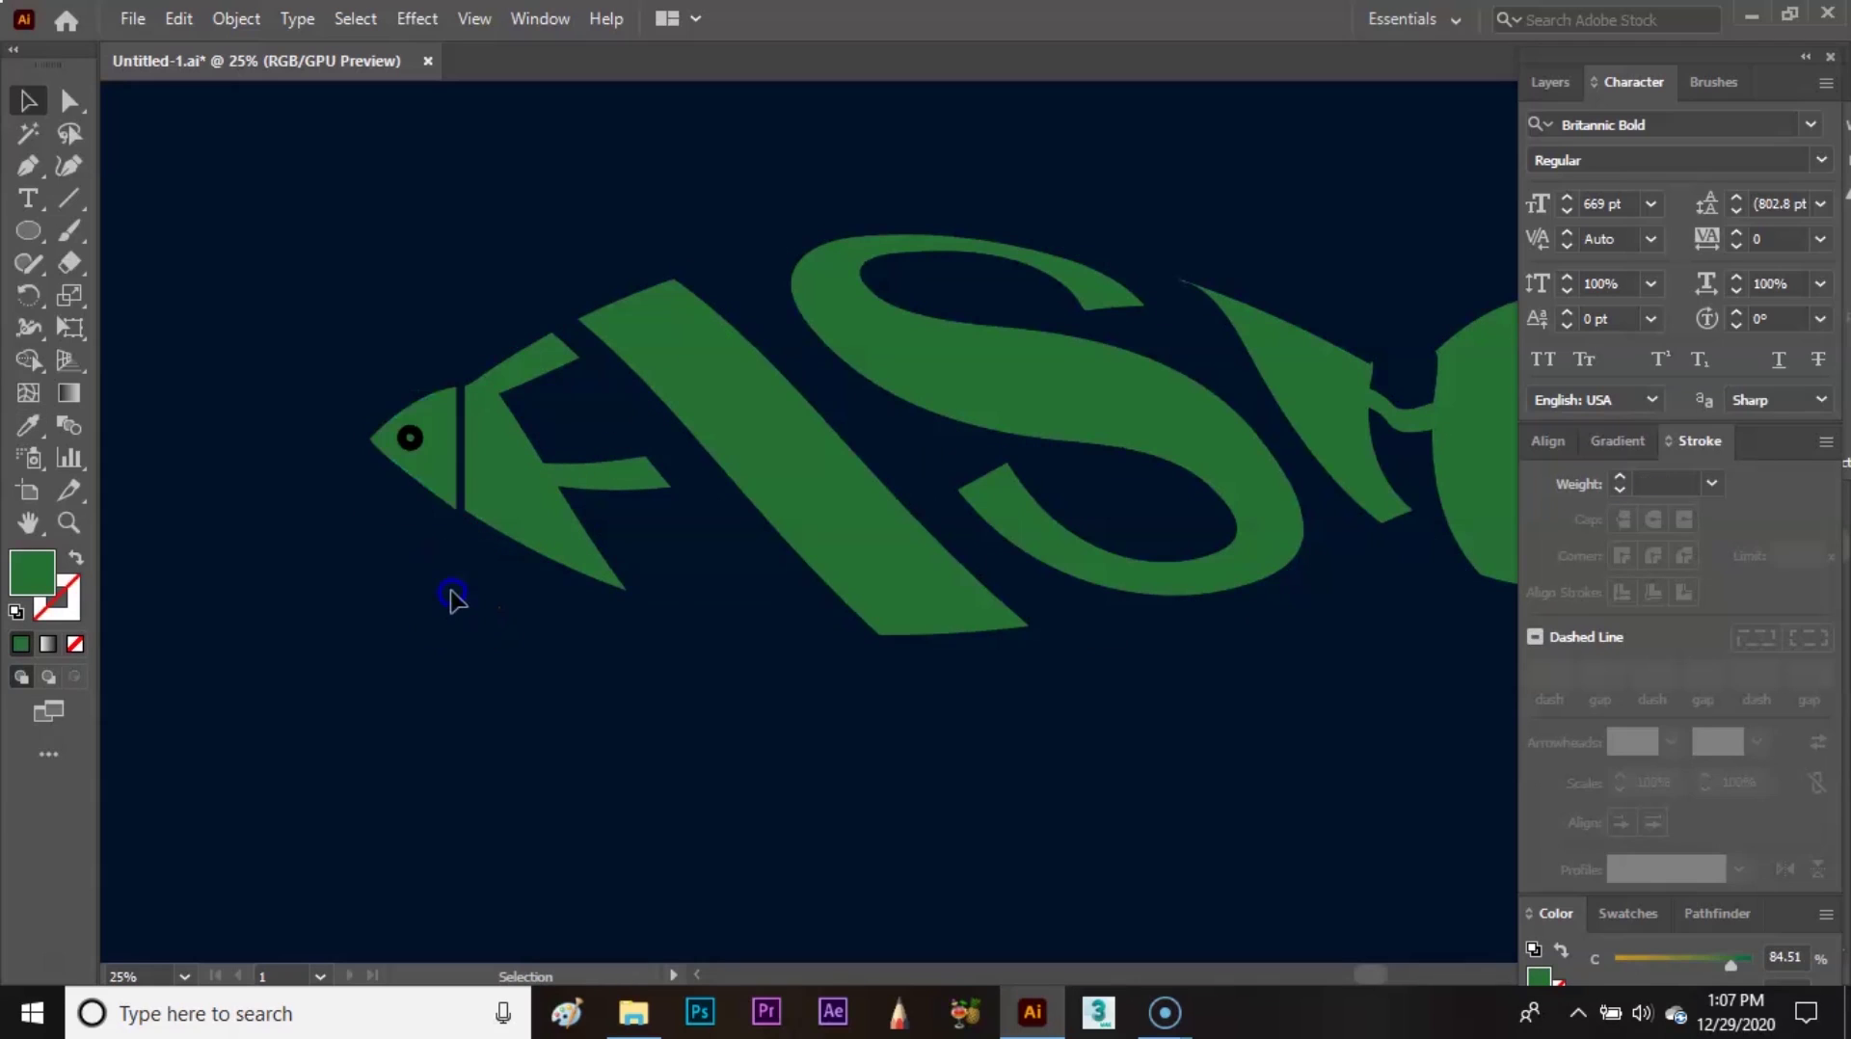
- Swap the fill and stroke of the fish's eye, then set its fill to near-white F0F5FC
{"action": "left_click", "coordinate": [422, 442]}
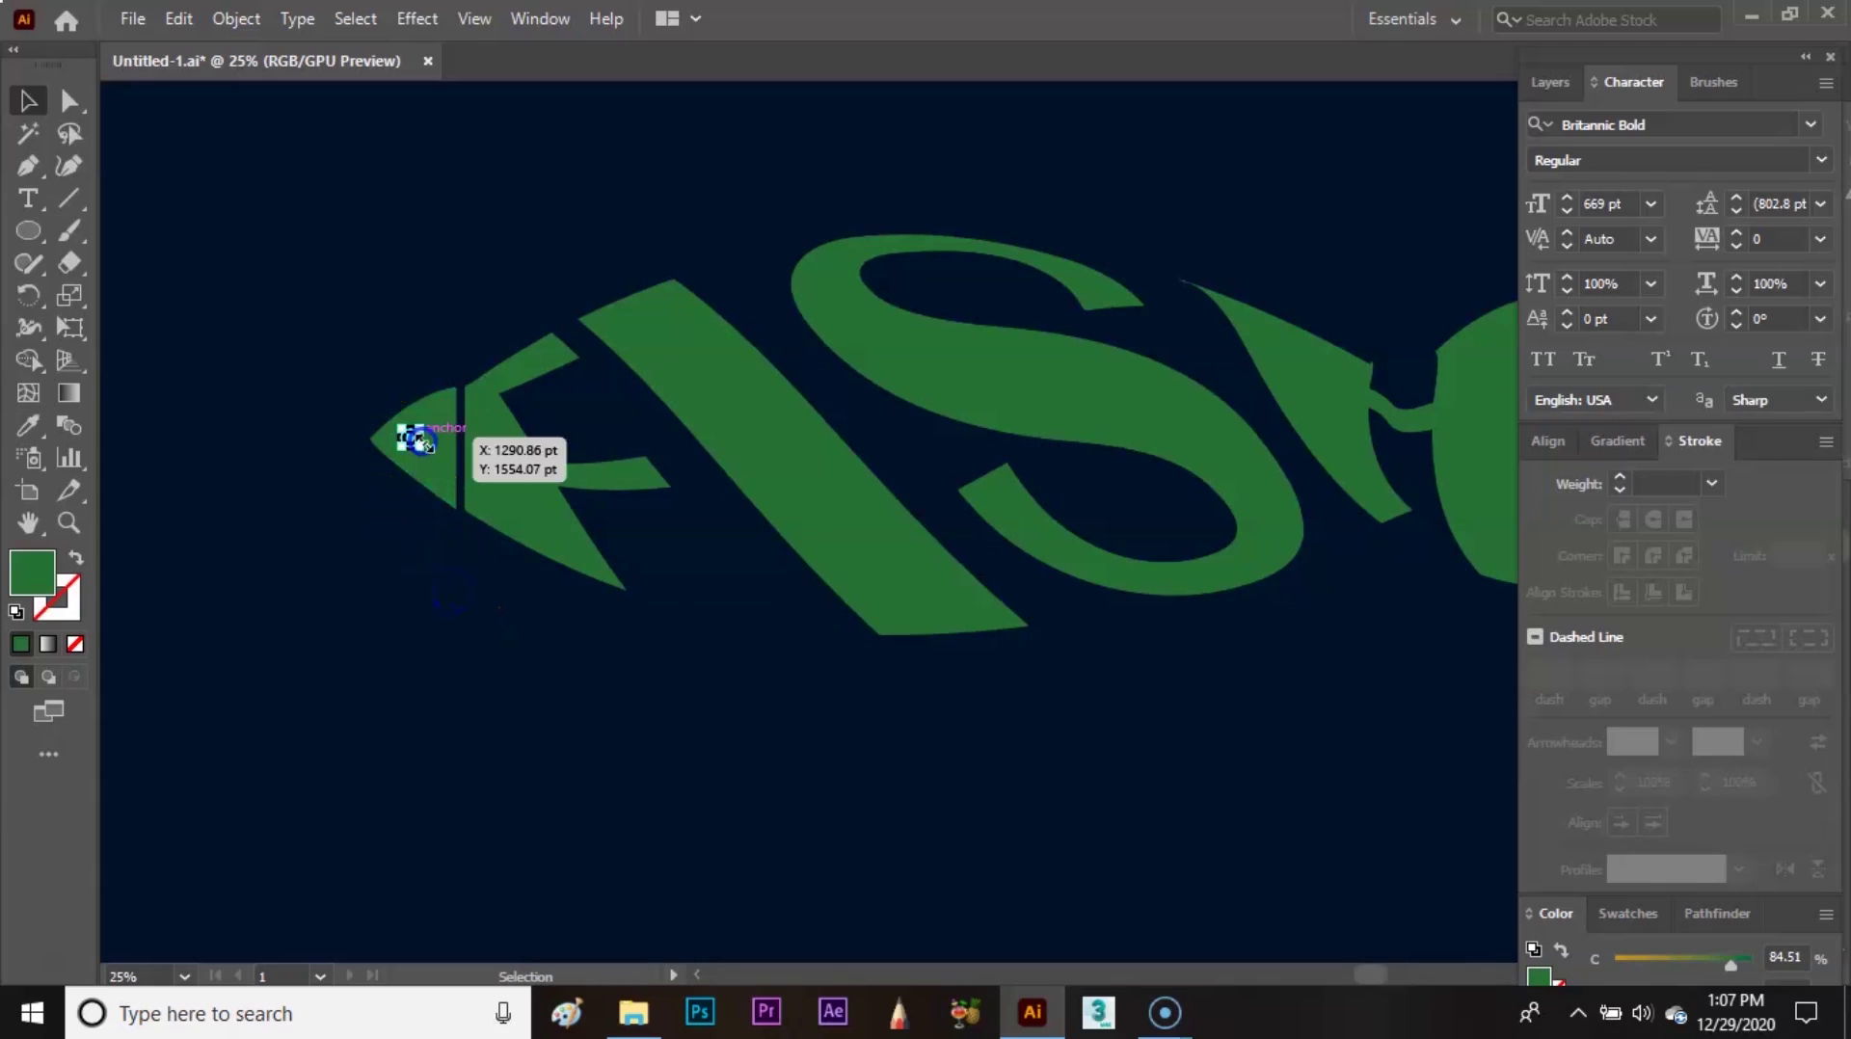
{"action": "left_click", "coordinate": [80, 568]}
{"action": "left_click", "coordinate": [401, 550]}
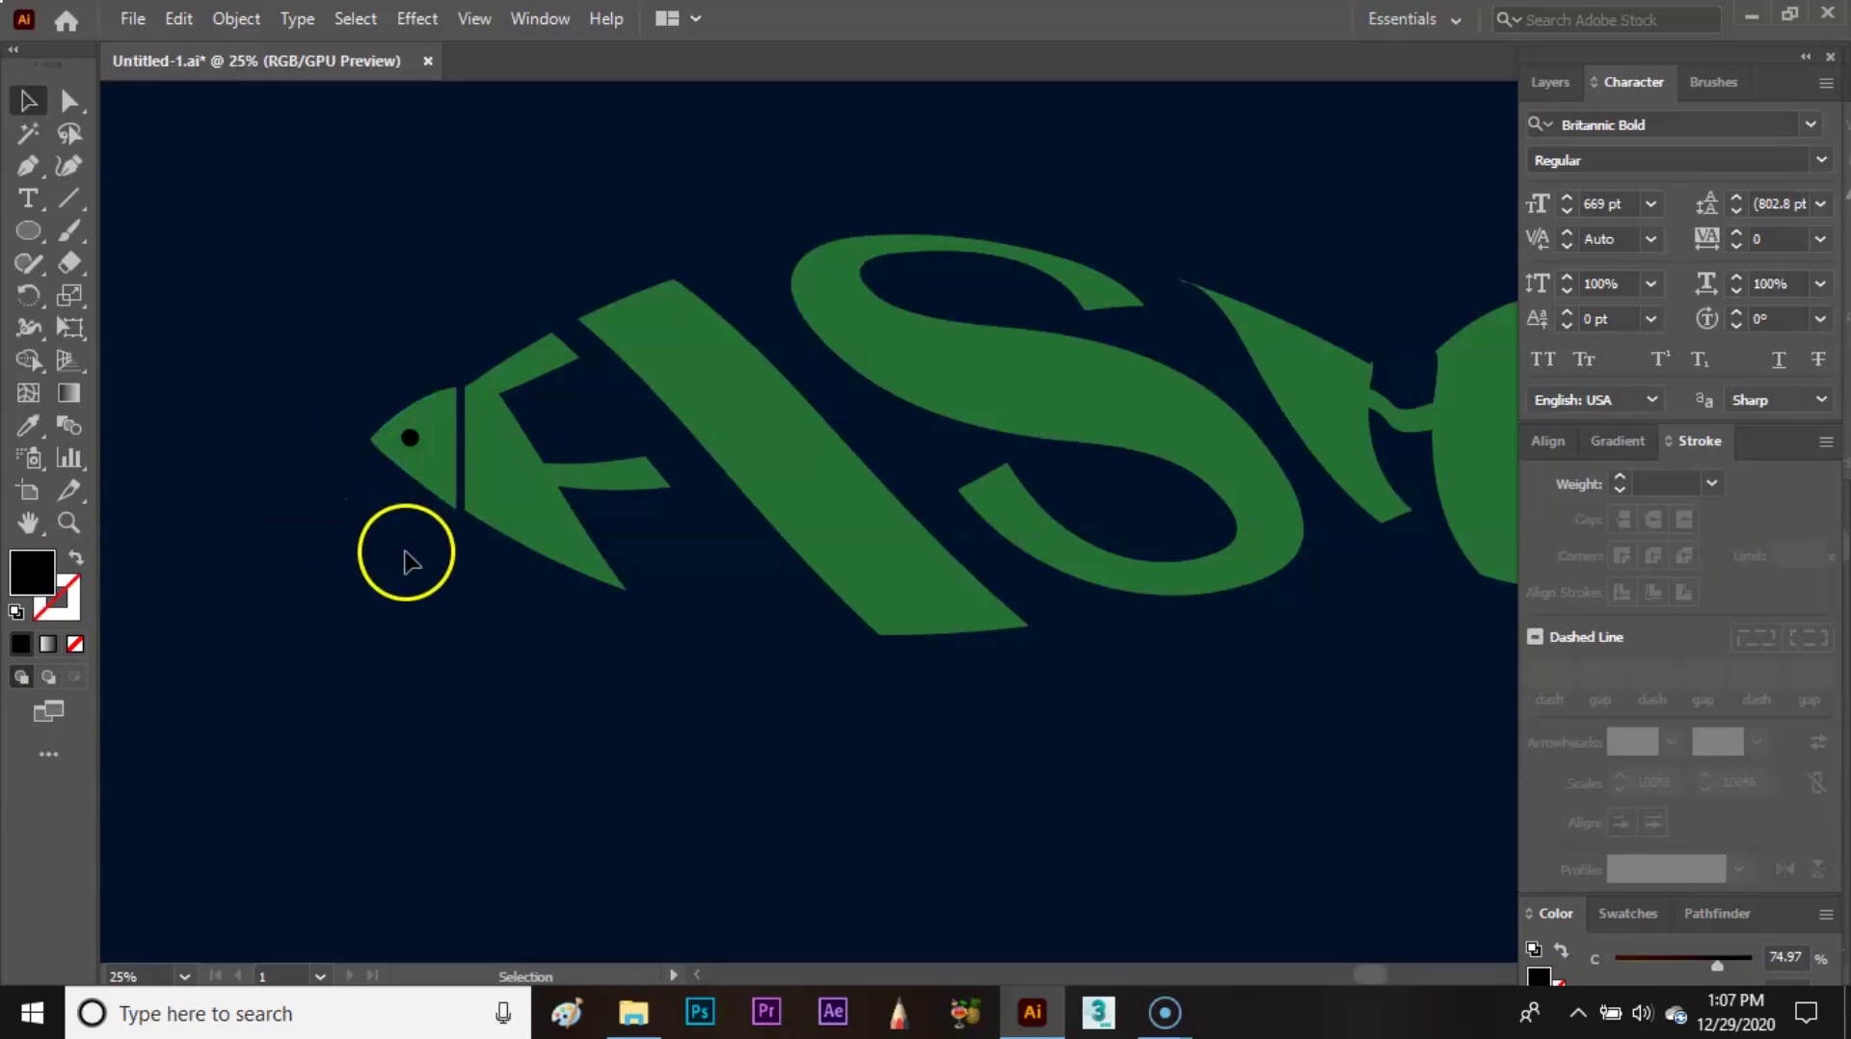
{"action": "left_click", "coordinate": [409, 440]}
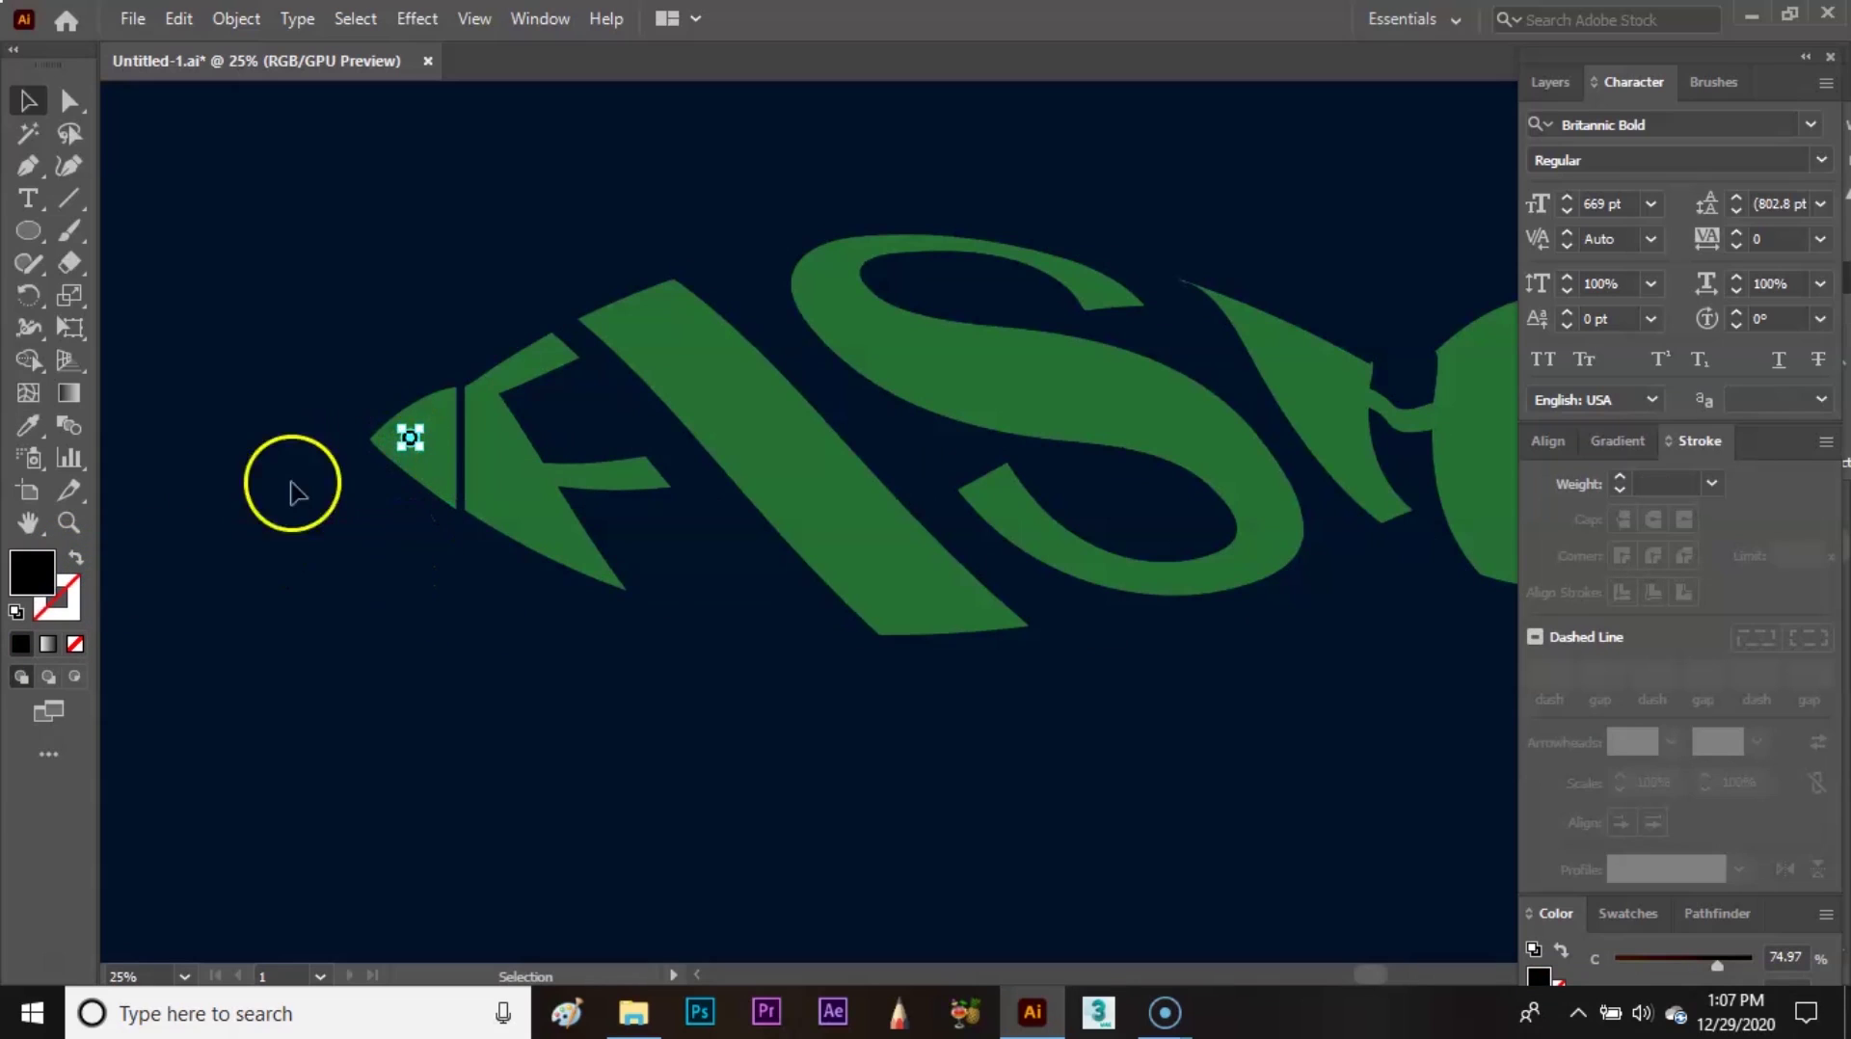
{"action": "double_click", "coordinate": [32, 577]}
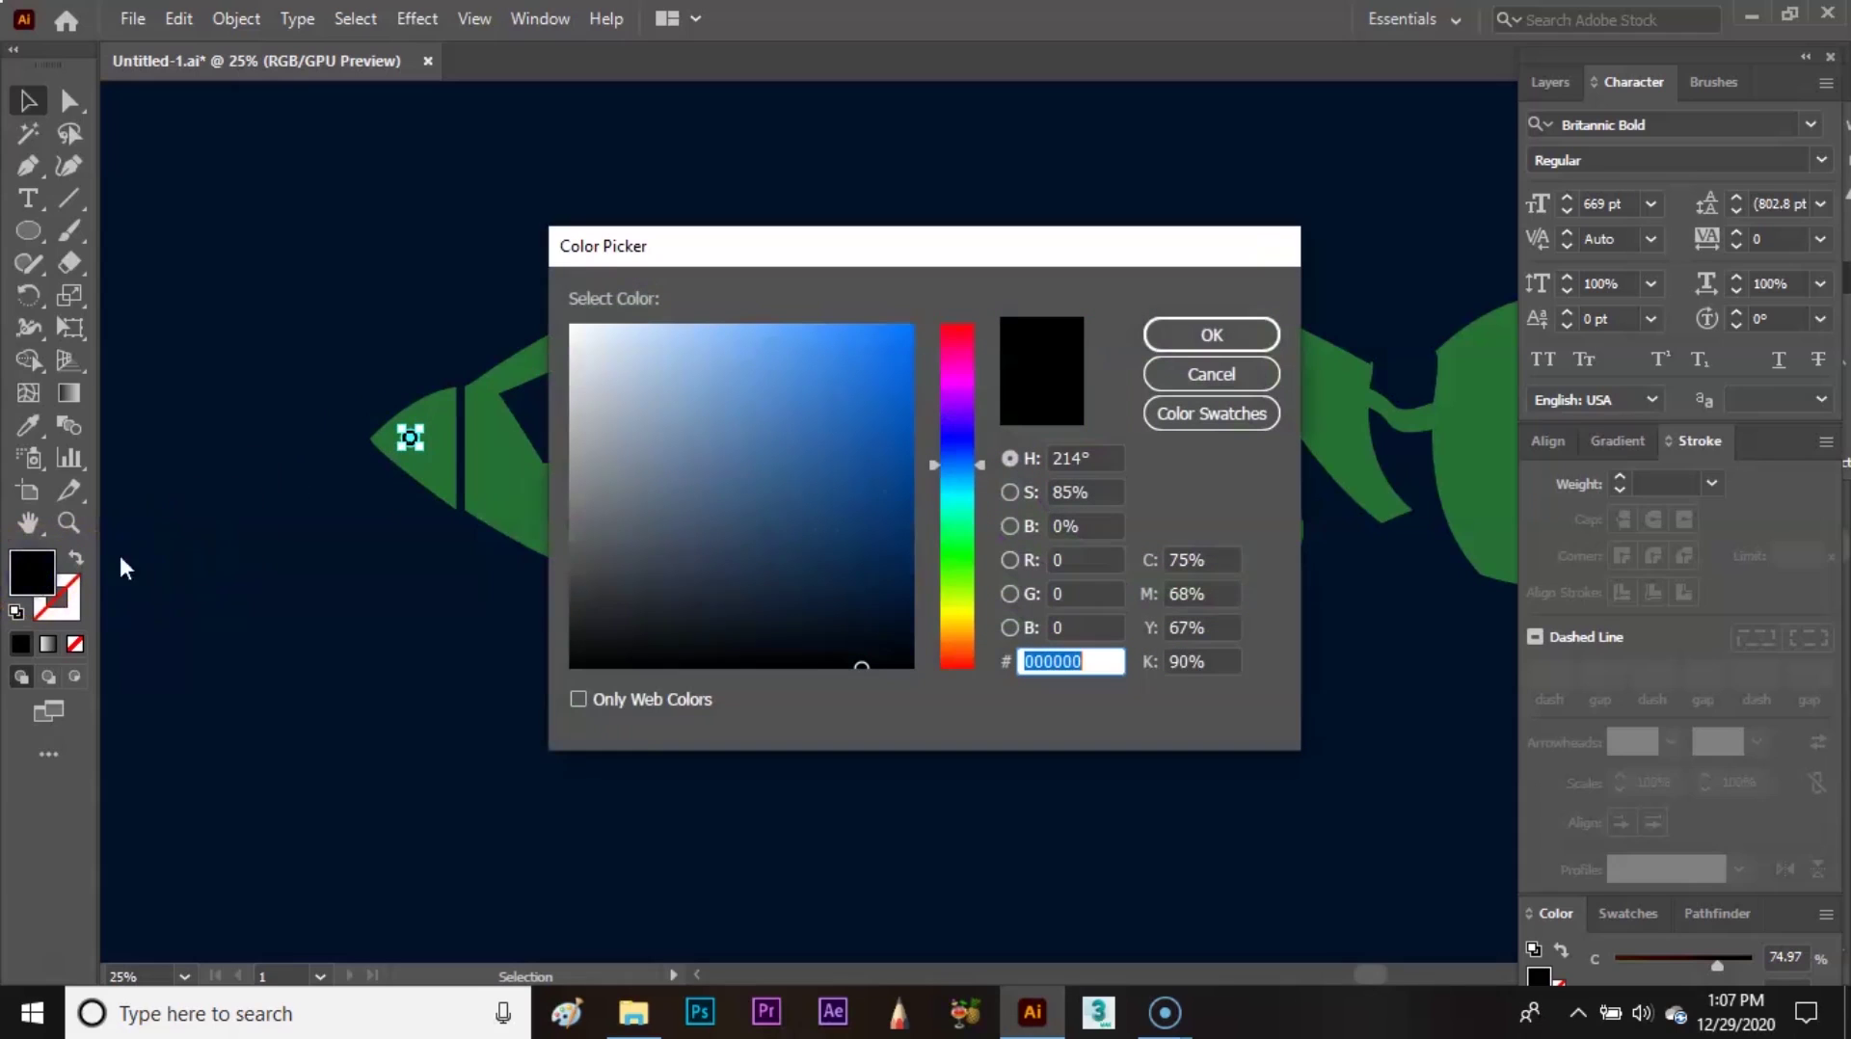
{"action": "left_click", "coordinate": [588, 325]}
{"action": "left_click", "coordinate": [1172, 335]}
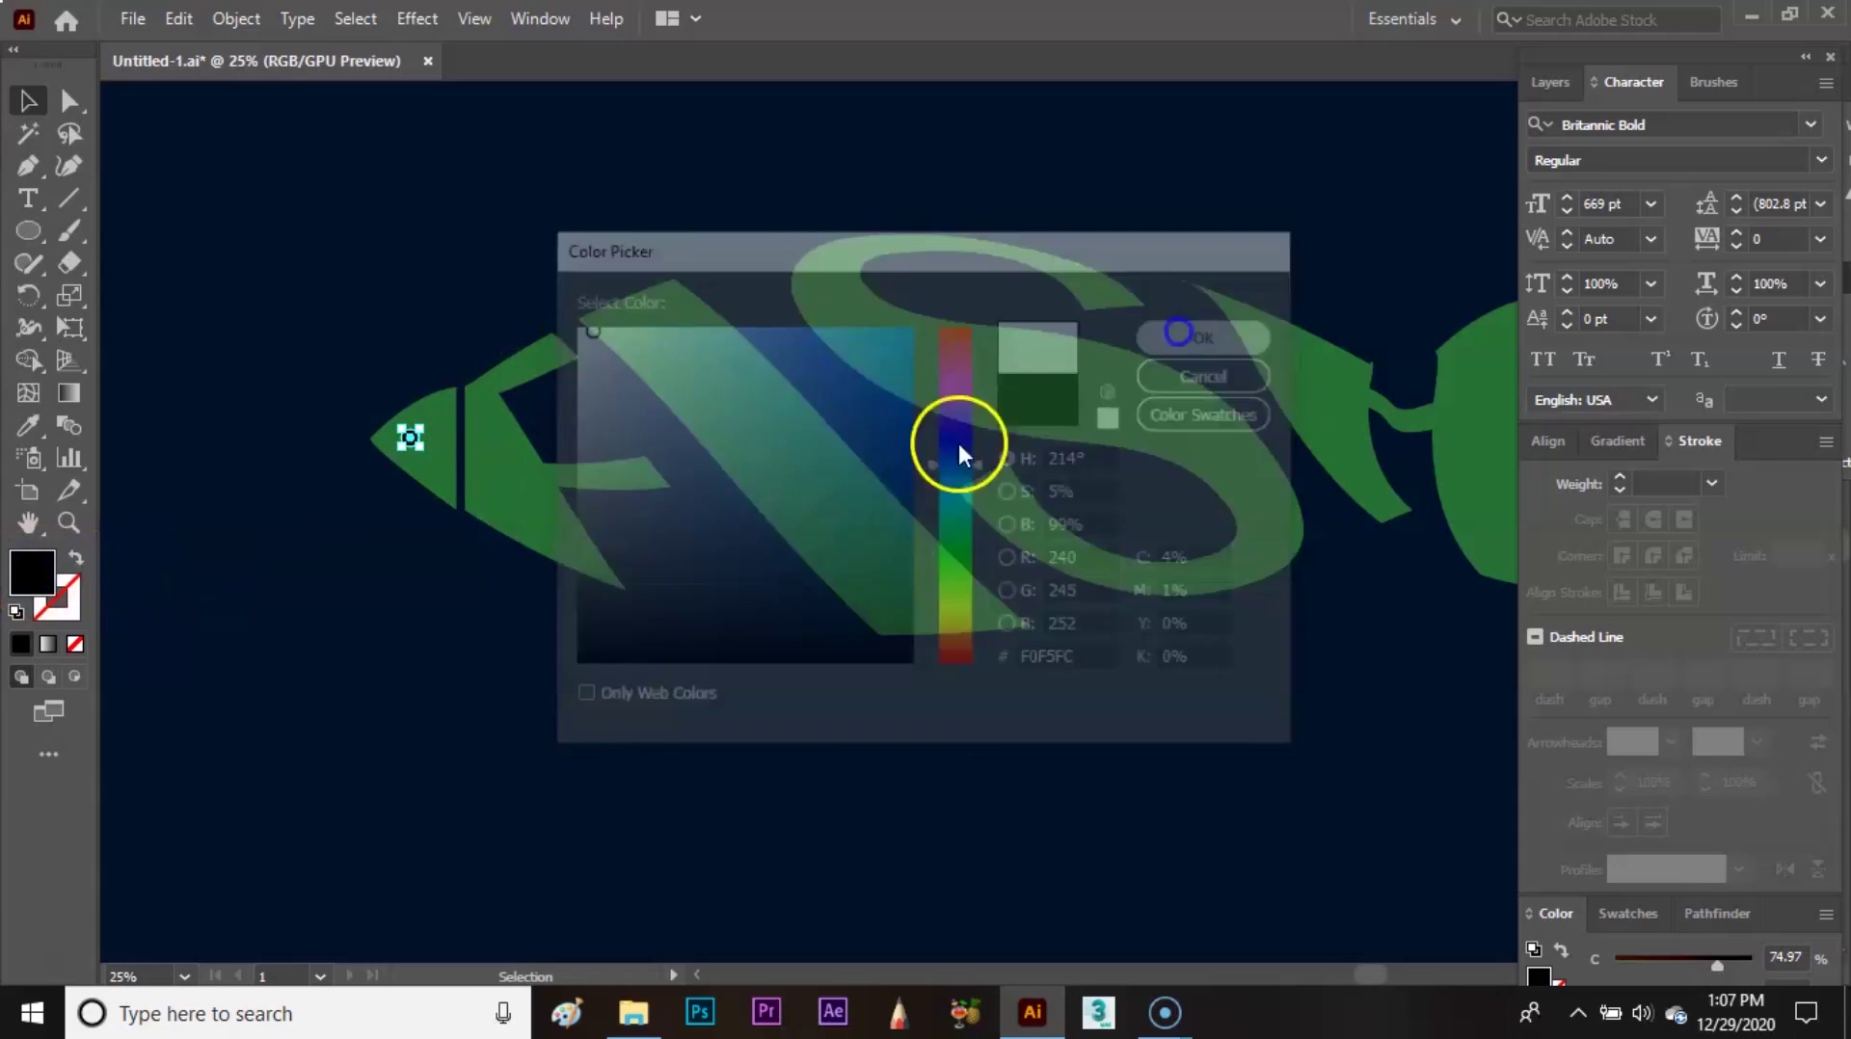
- Move the WATER teardrop closer to the fish's tail and slightly lower on the background
{"action": "key", "text": "ctrl+minus"}
{"action": "key", "text": "ctrl+minus"}
{"action": "key", "text": "ctrl+minus"}
{"action": "key", "text": "ctrl+minus"}
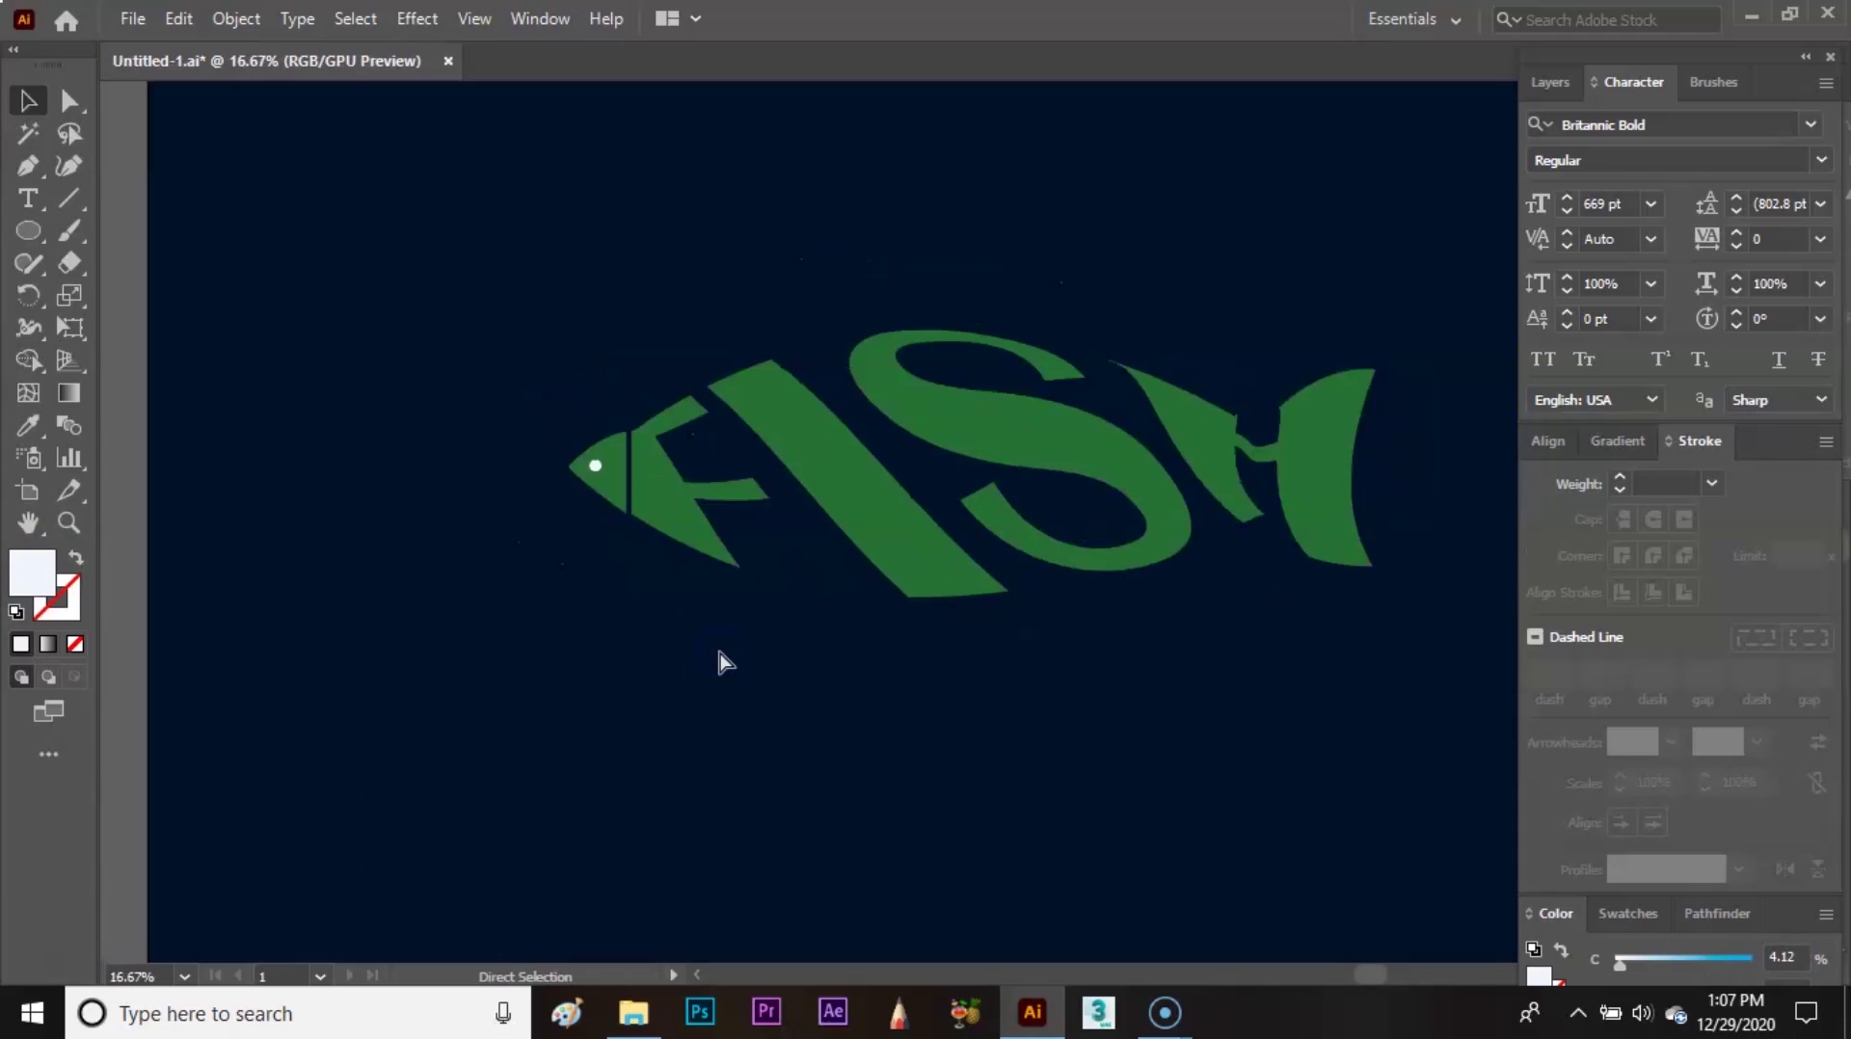
{"action": "left_click_drag", "start_coordinate": [1012, 579], "coordinate": [710, 557]}
{"action": "left_click", "coordinate": [785, 483]}
{"action": "key", "text": "ctrl+plus"}
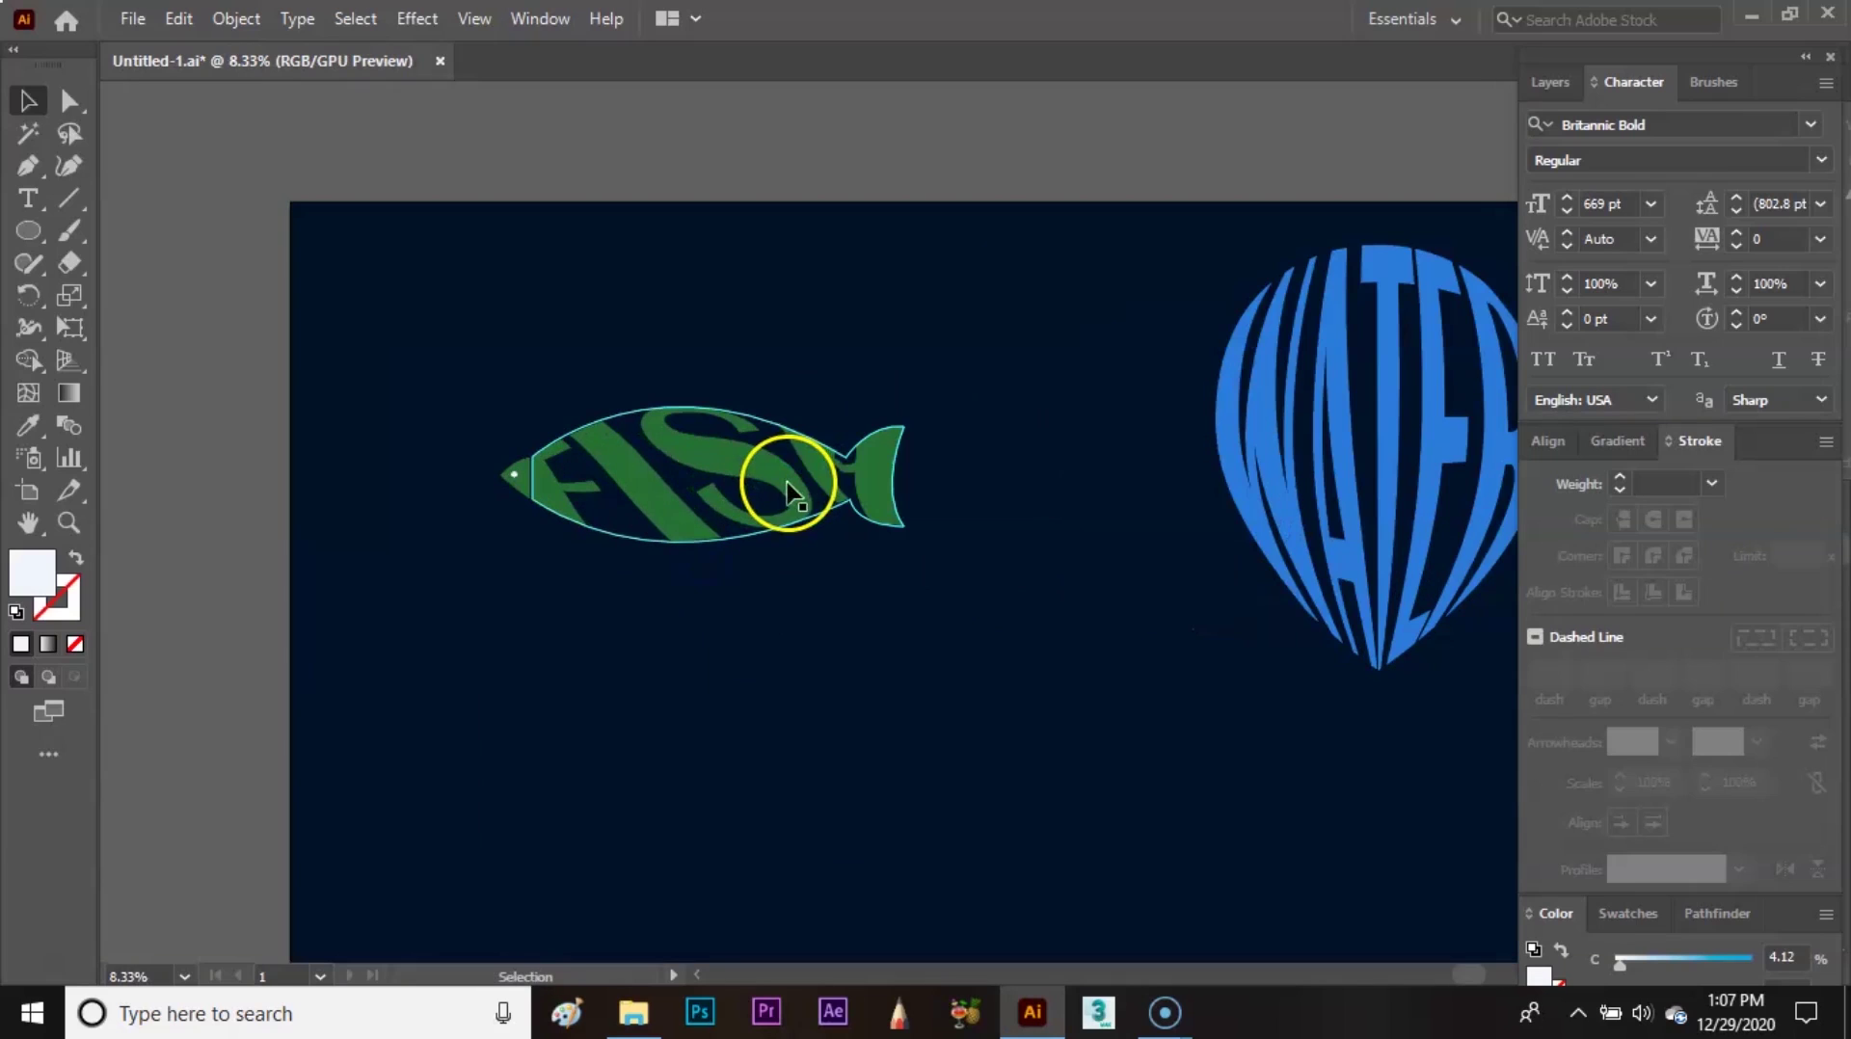
{"action": "left_click_drag", "start_coordinate": [861, 571], "coordinate": [840, 513]}
{"action": "left_click_drag", "start_coordinate": [1269, 381], "coordinate": [1039, 461]}
{"action": "left_click", "coordinate": [906, 482]}
- Move the whole fish, including its head and eye, down to sit level with the middle of the WATER teardrop
{"action": "left_click_drag", "start_coordinate": [448, 363], "coordinate": [792, 524]}
{"action": "left_click_drag", "start_coordinate": [723, 422], "coordinate": [724, 518]}
{"action": "left_click", "coordinate": [686, 401]}
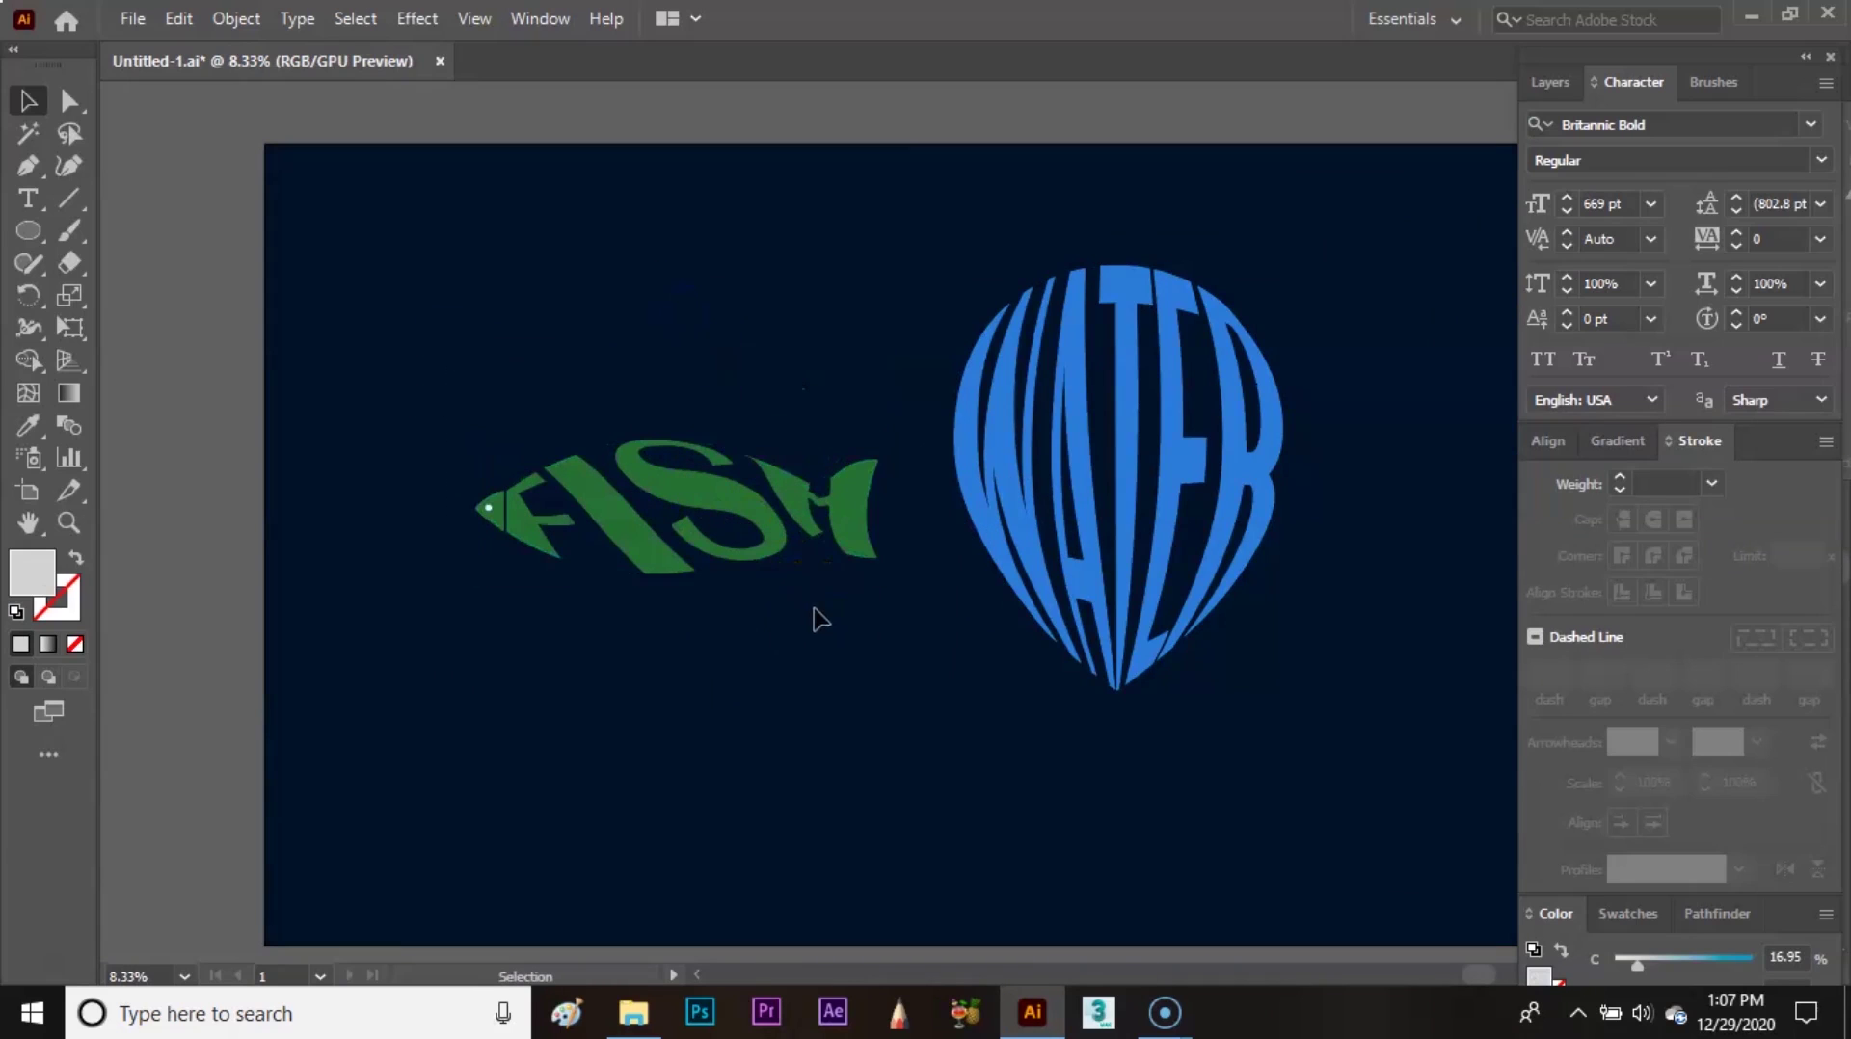
{"action": "left_click", "coordinate": [1029, 429]}
{"action": "left_click", "coordinate": [852, 666]}
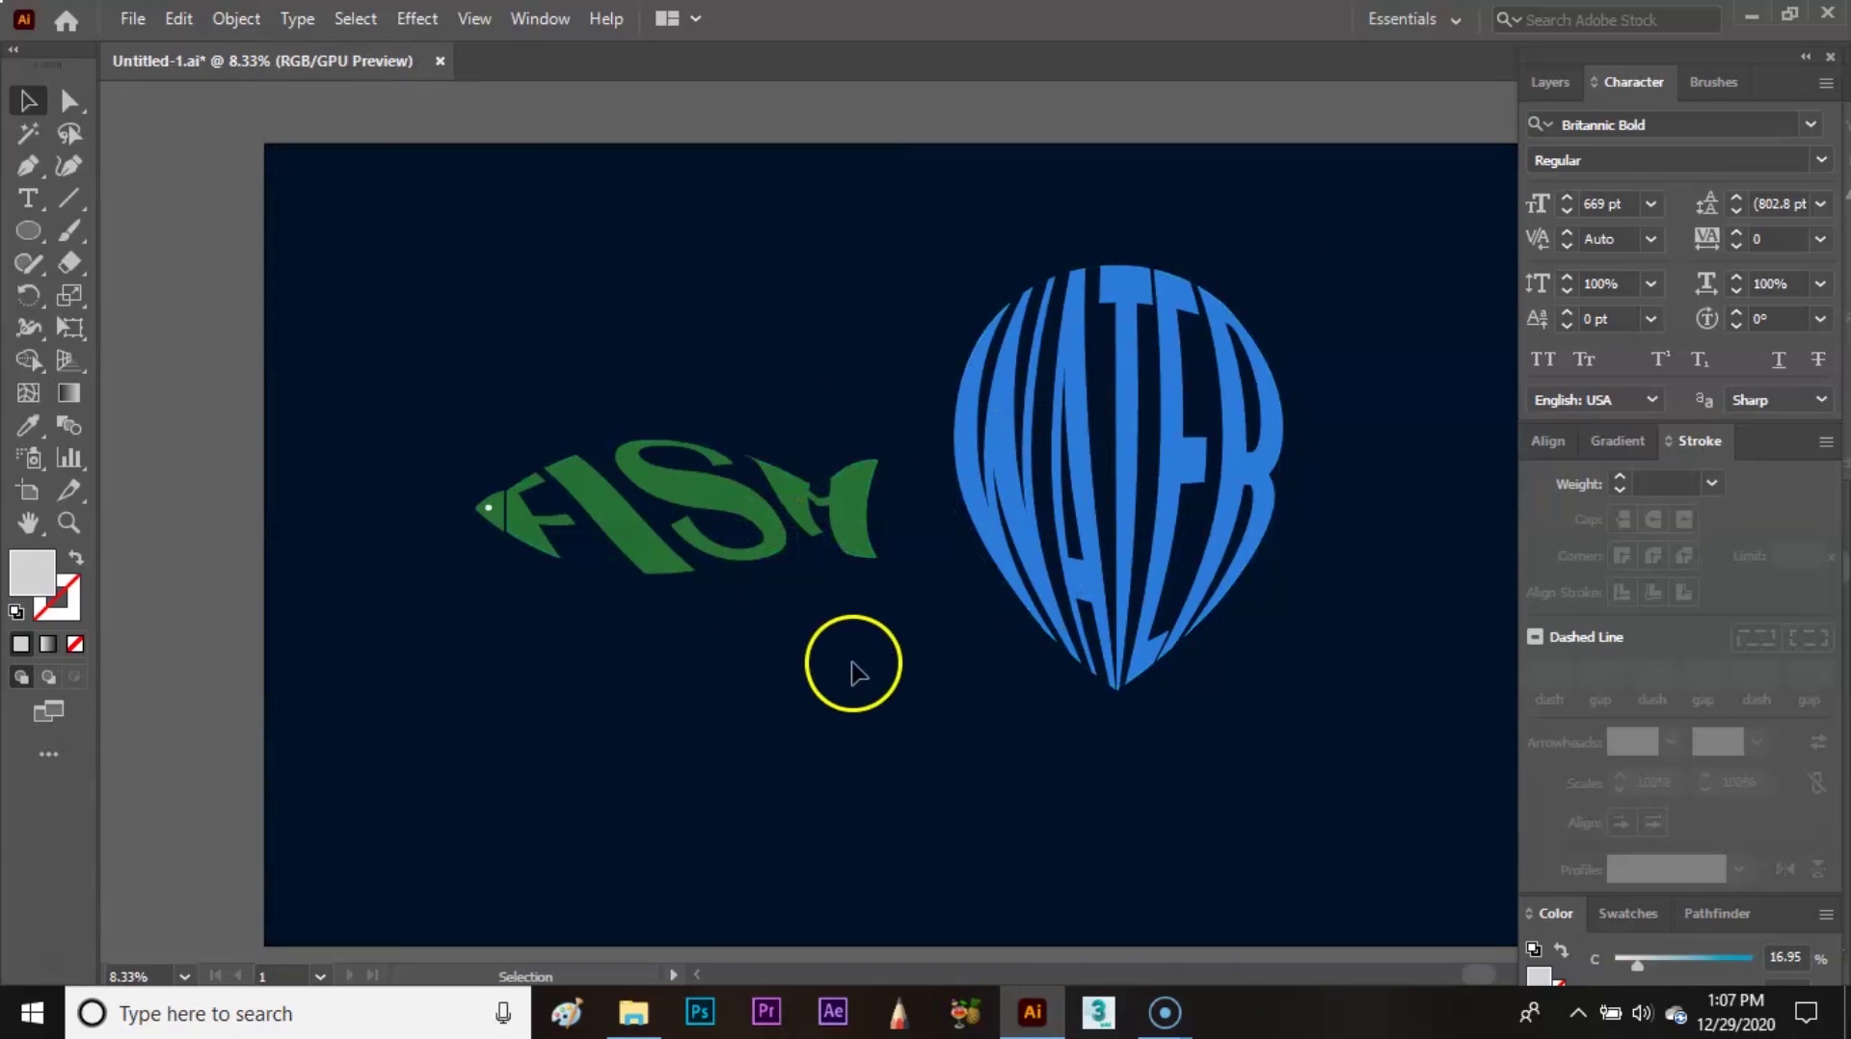
- Draw a light grey square on the empty part of the navy background and rotate it 45° into a diamond
{"action": "left_click_drag", "start_coordinate": [853, 666], "coordinate": [785, 641]}
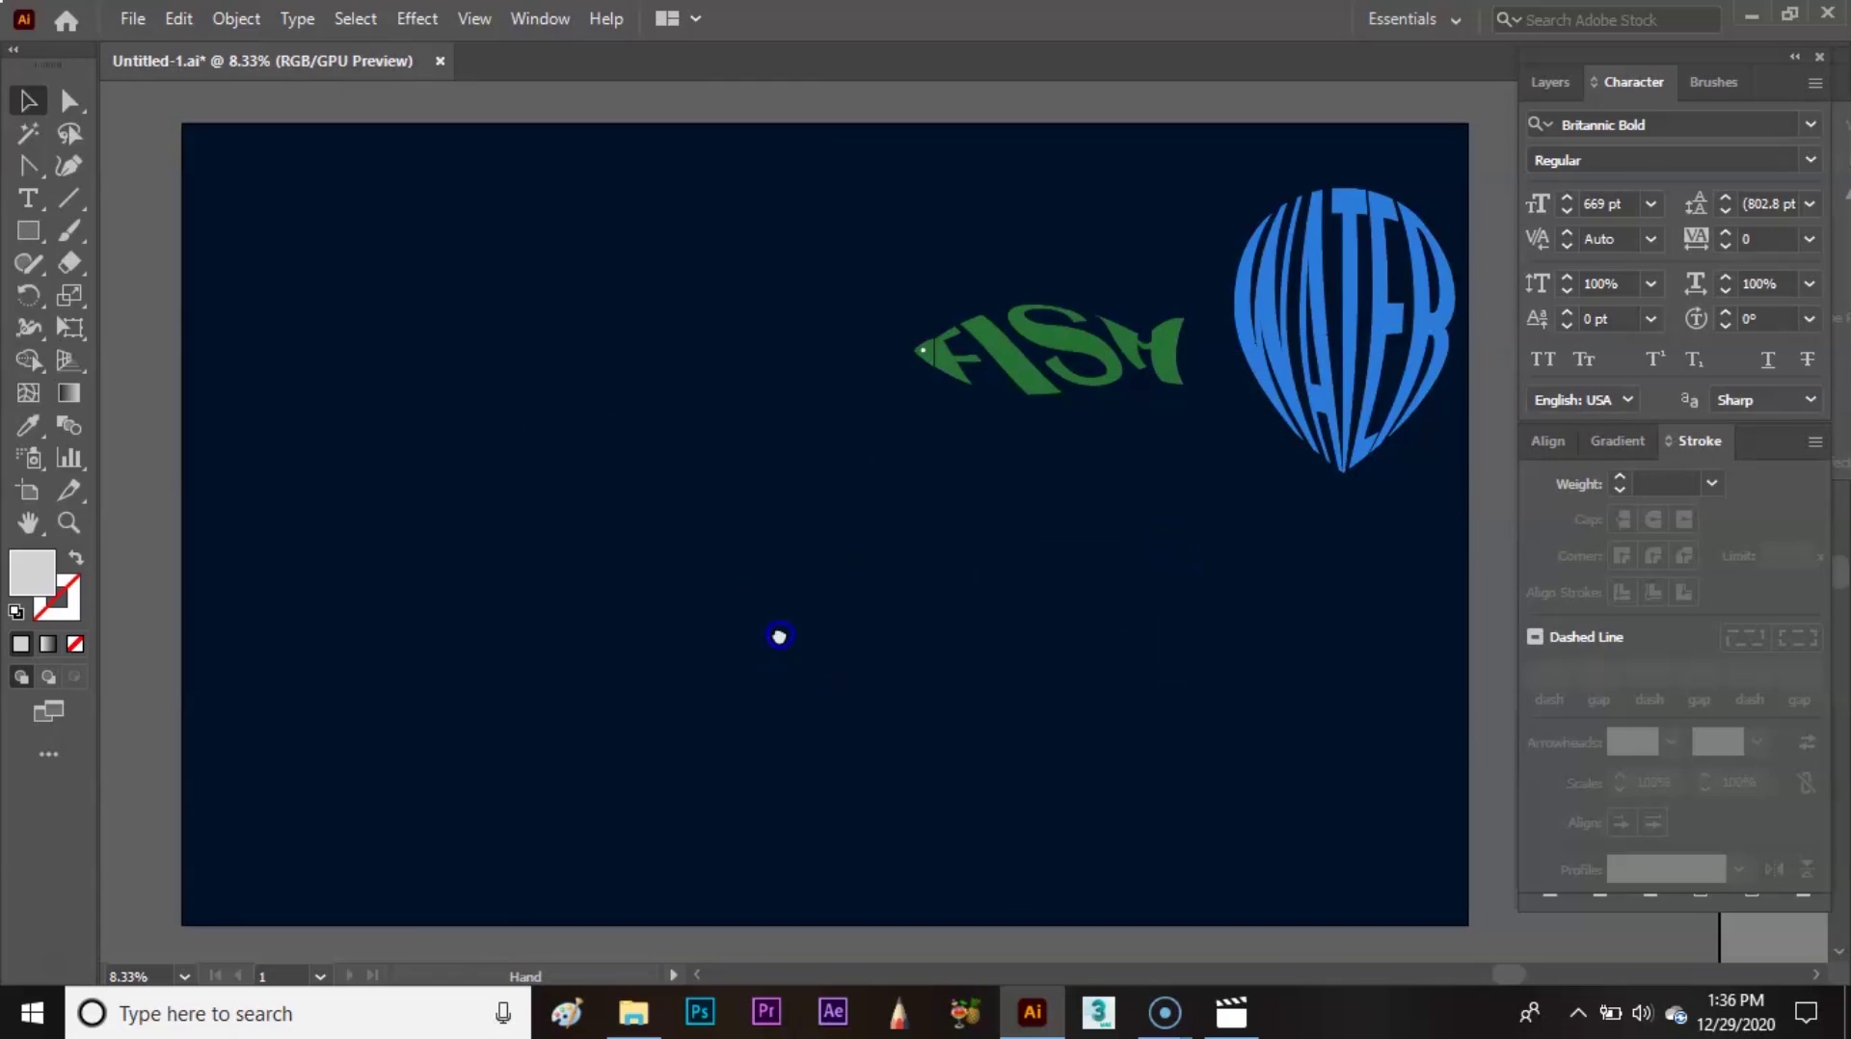
{"action": "left_click_drag", "start_coordinate": [779, 636], "coordinate": [782, 622]}
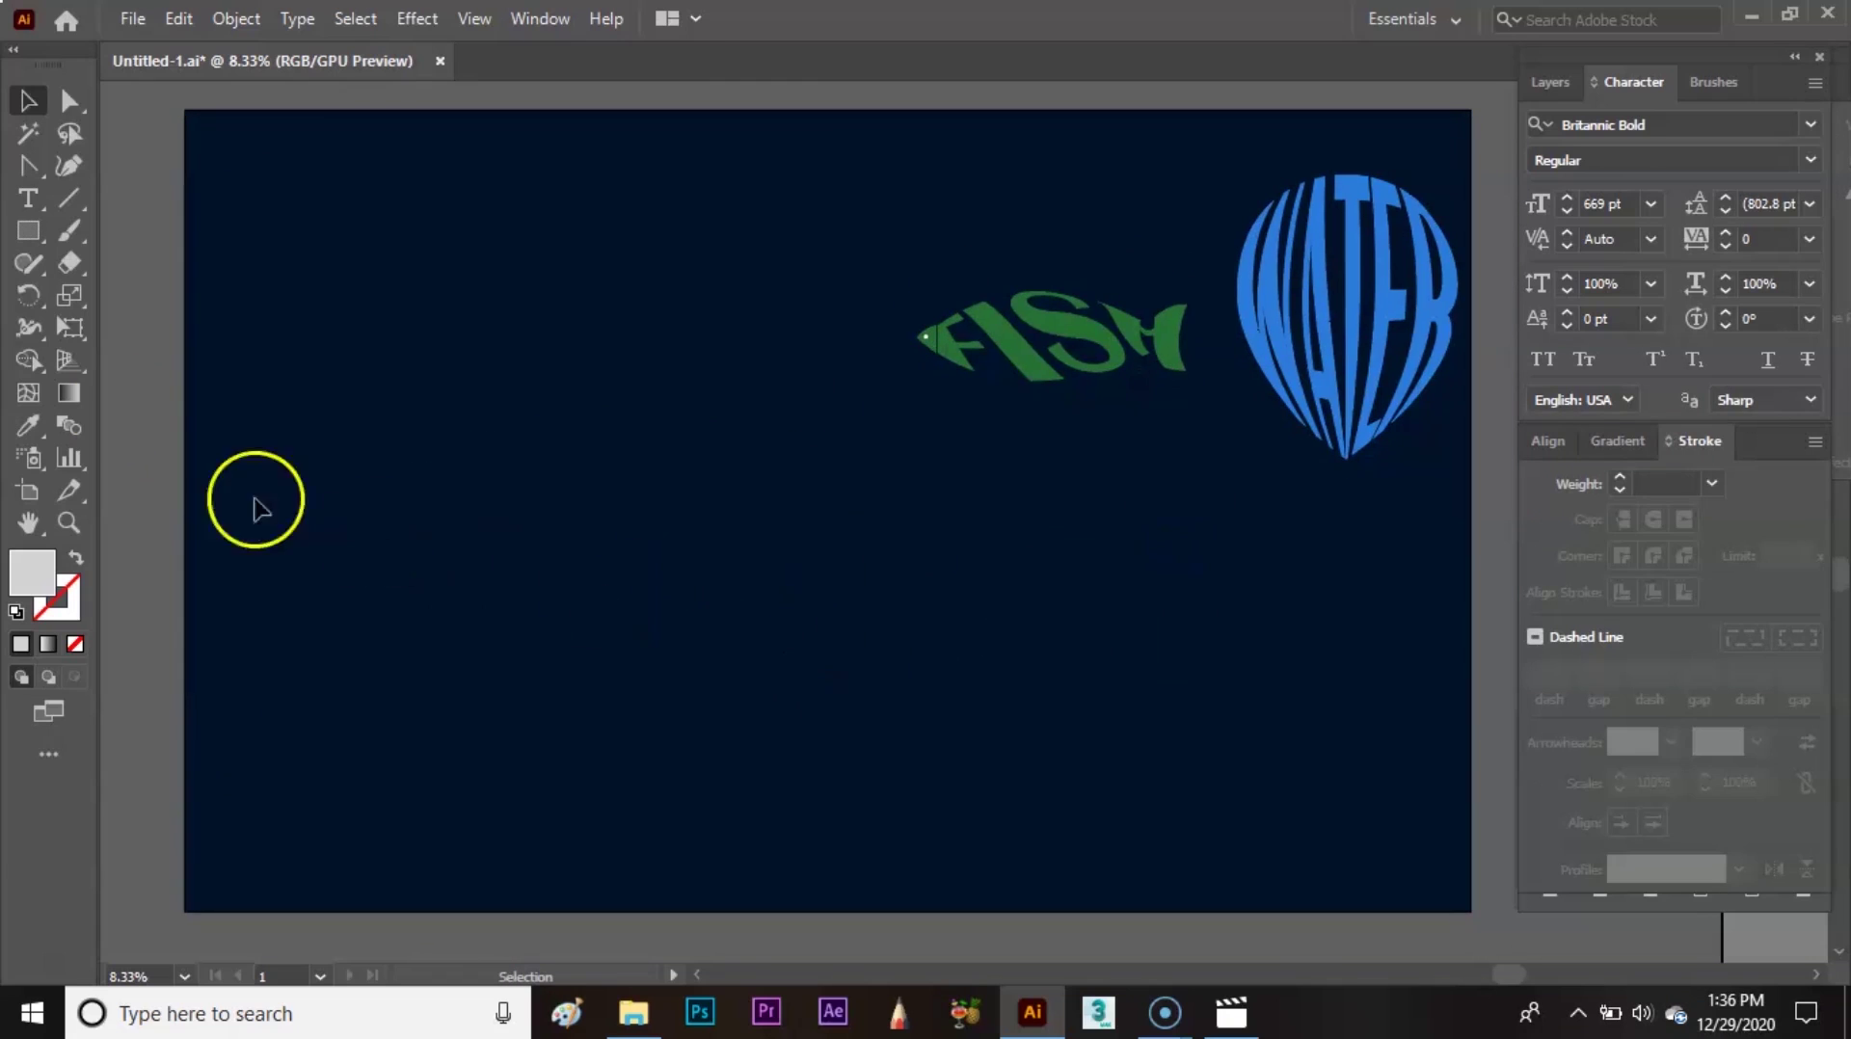
{"action": "left_click", "coordinate": [28, 232]}
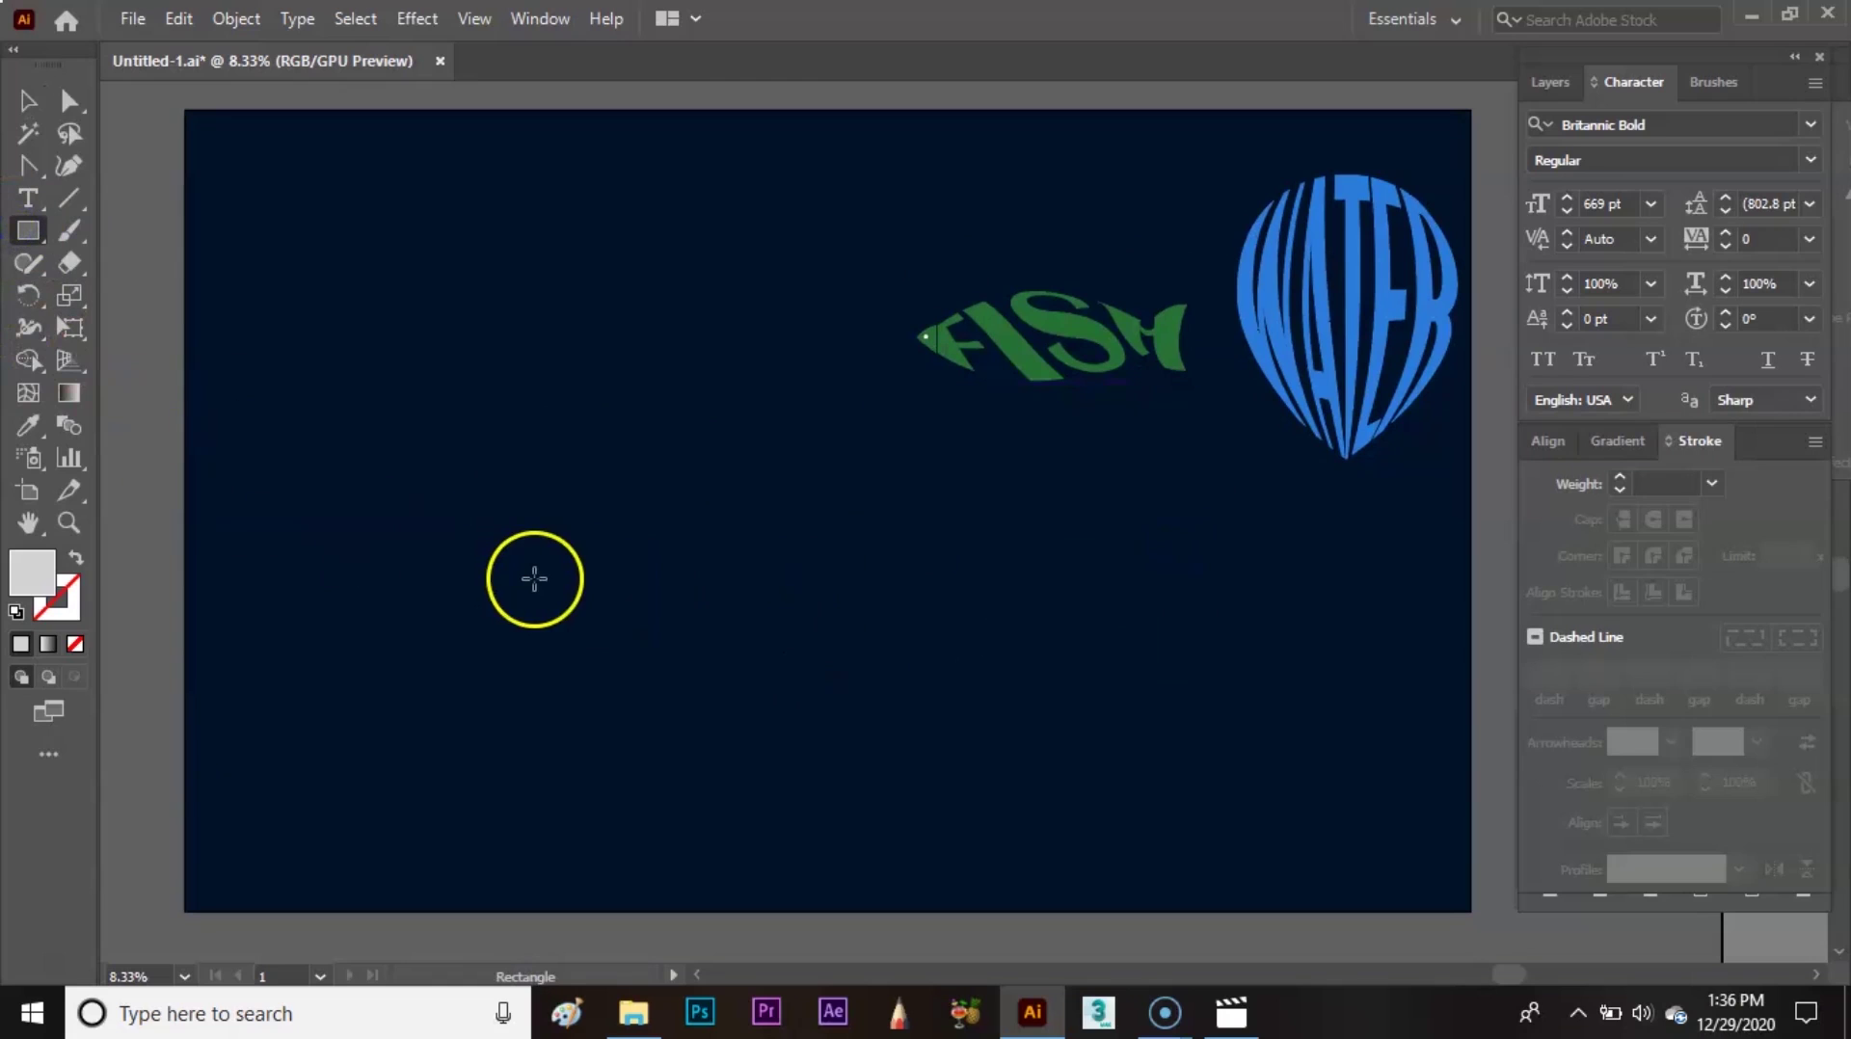
{"action": "left_click_drag", "start_coordinate": [467, 445], "coordinate": [618, 651]}
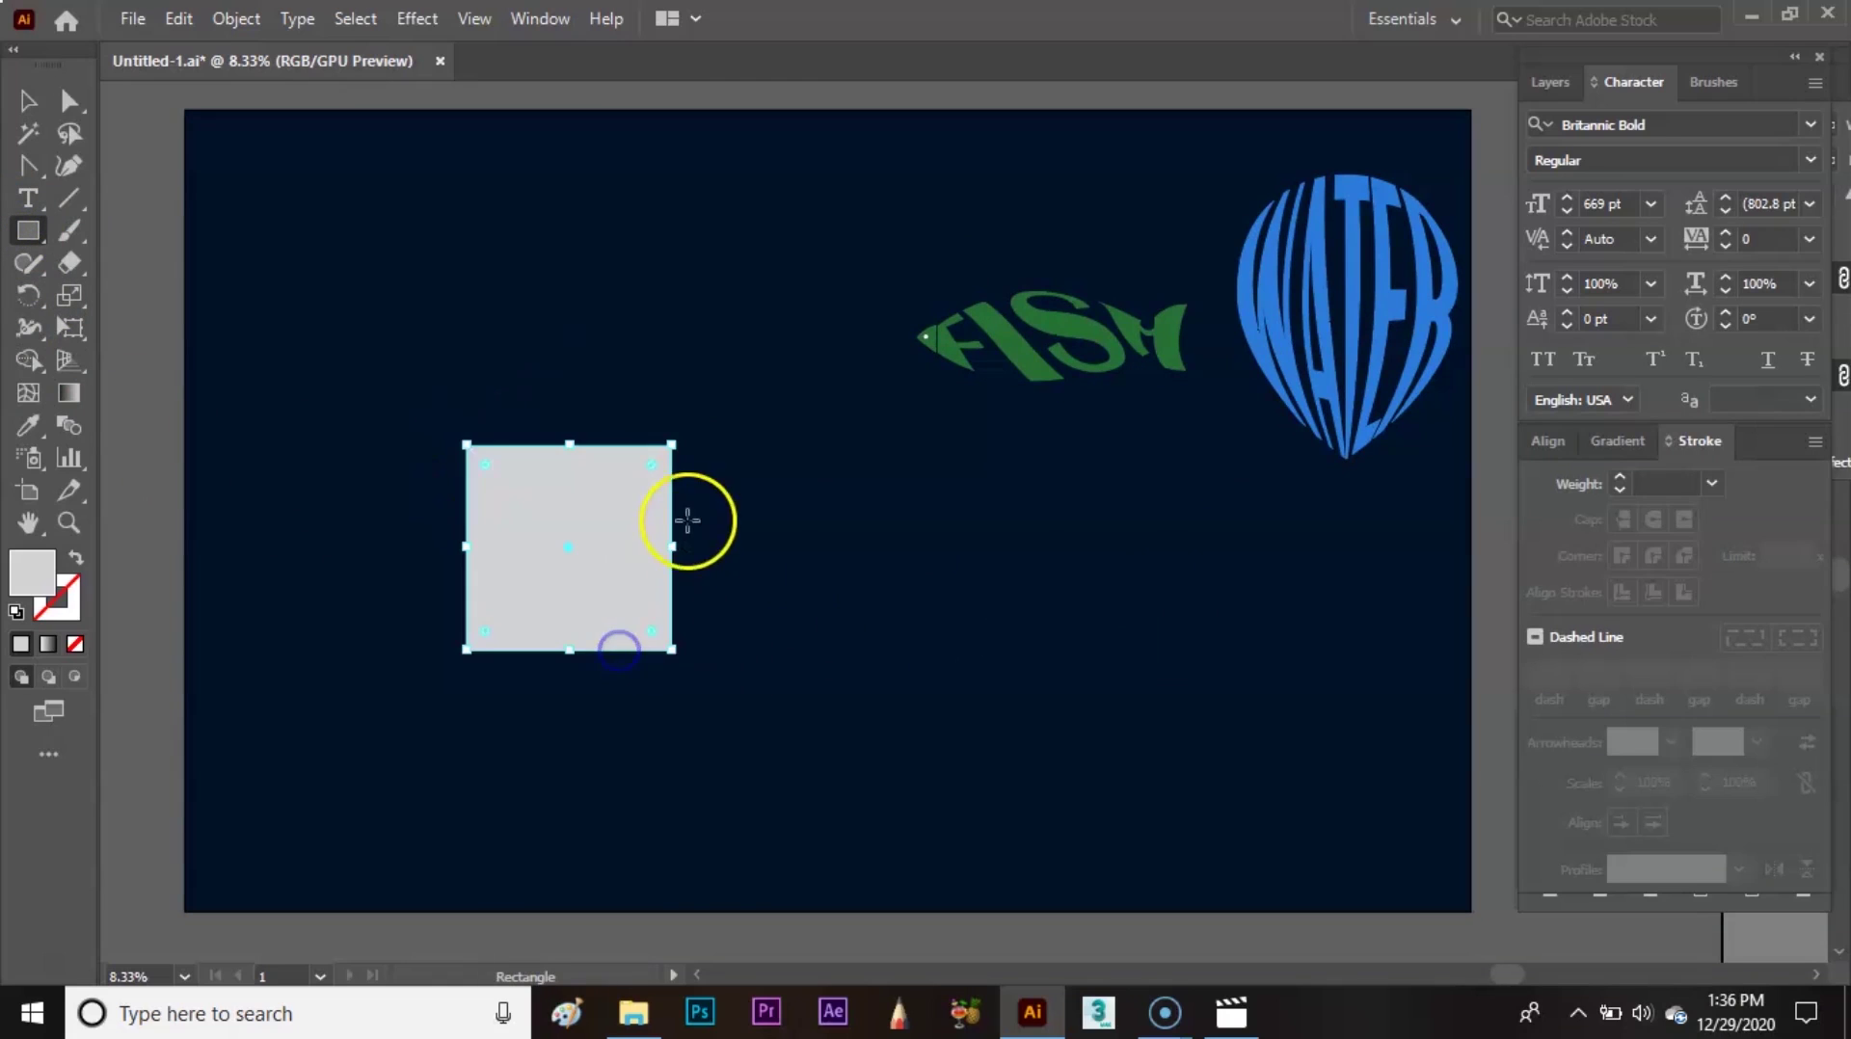
{"action": "key", "text": "v"}
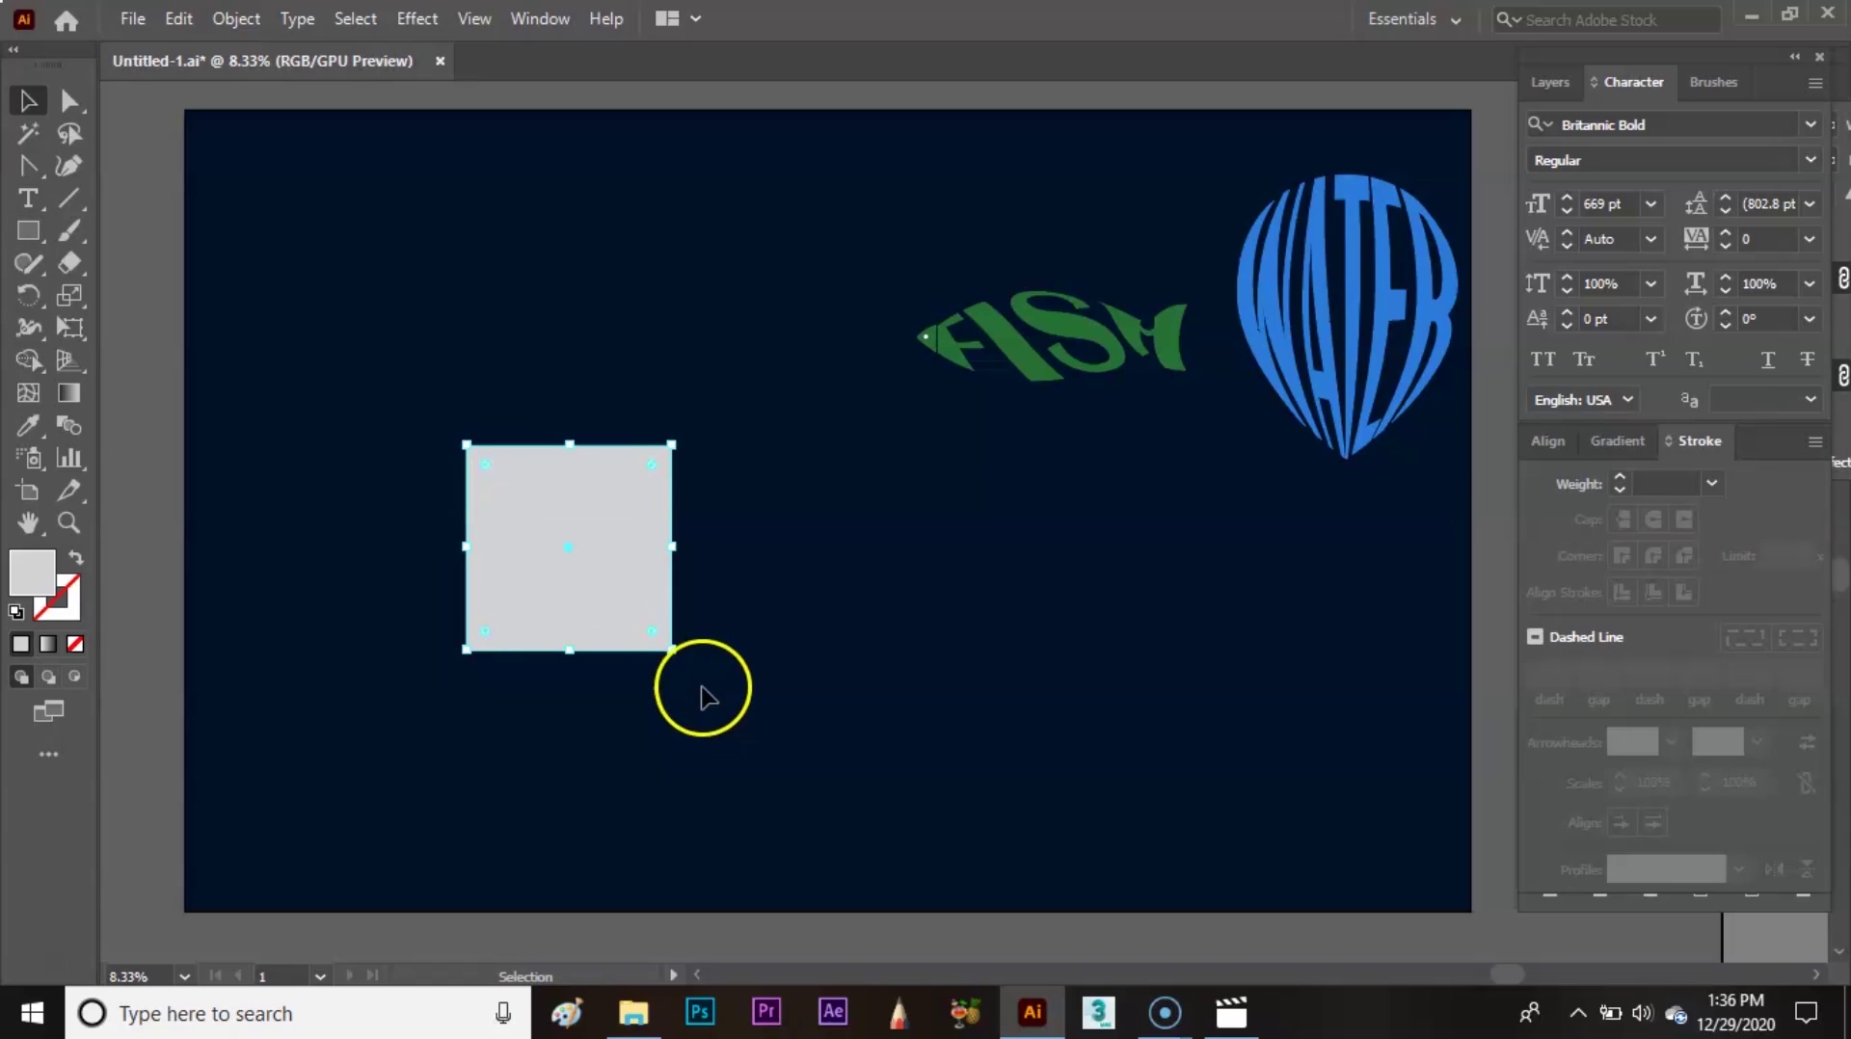
{"action": "left_click_drag", "start_coordinate": [674, 662], "coordinate": [570, 703]}
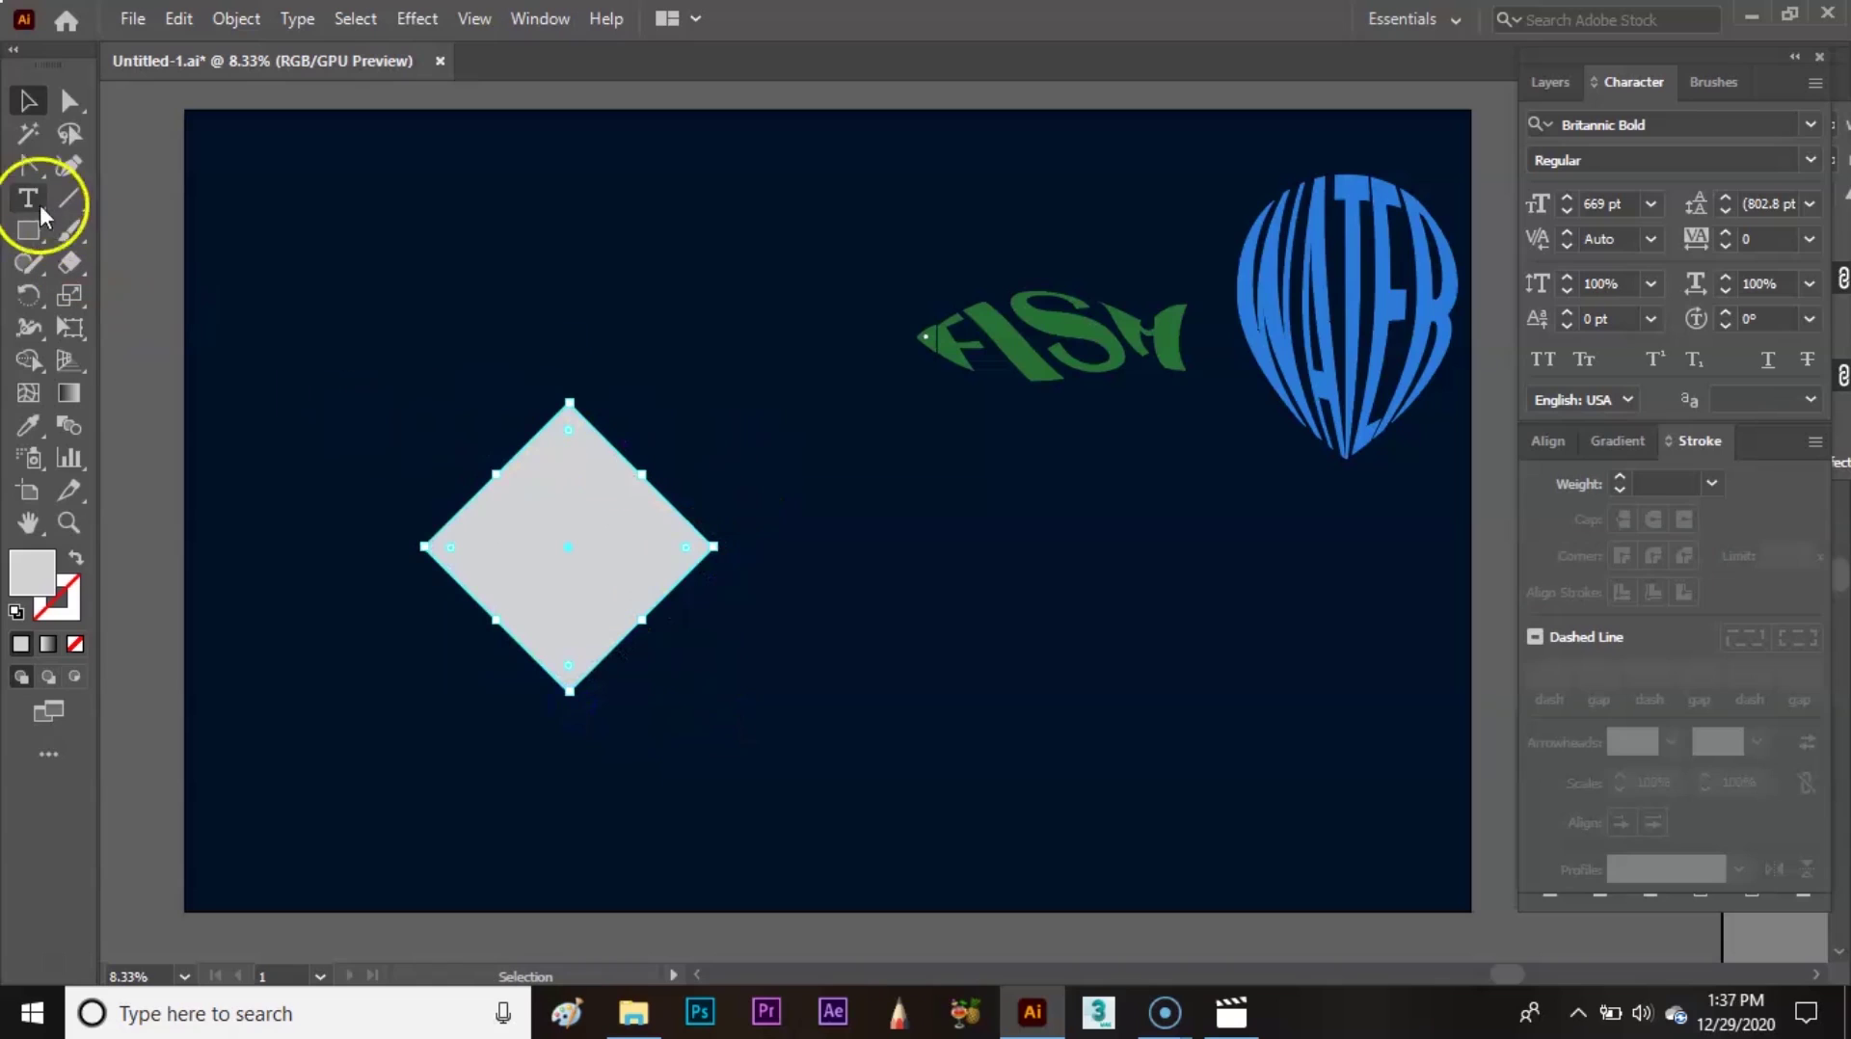
- Bend the diamond's two upper edges outward into rounded lobes with the Anchor Point tool to form a heart
{"action": "left_click", "coordinate": [33, 171]}
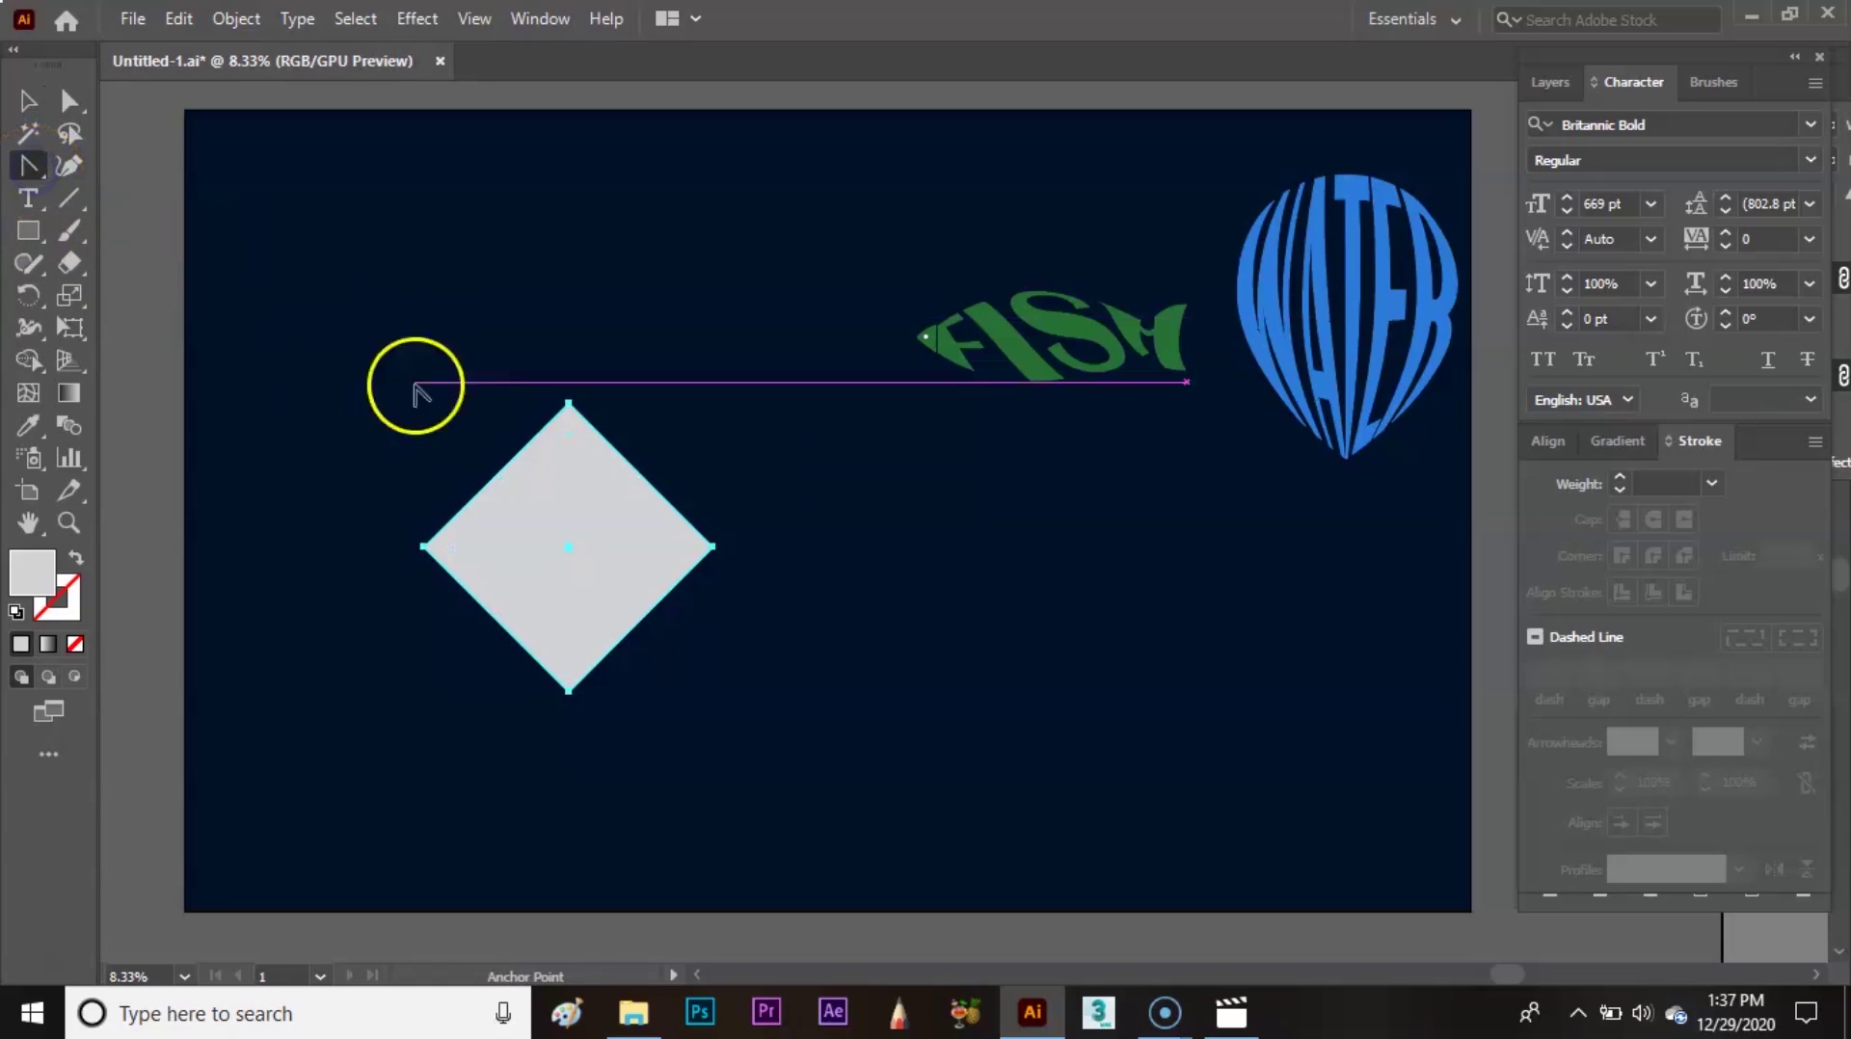
{"action": "left_click_drag", "start_coordinate": [487, 490], "coordinate": [401, 413]}
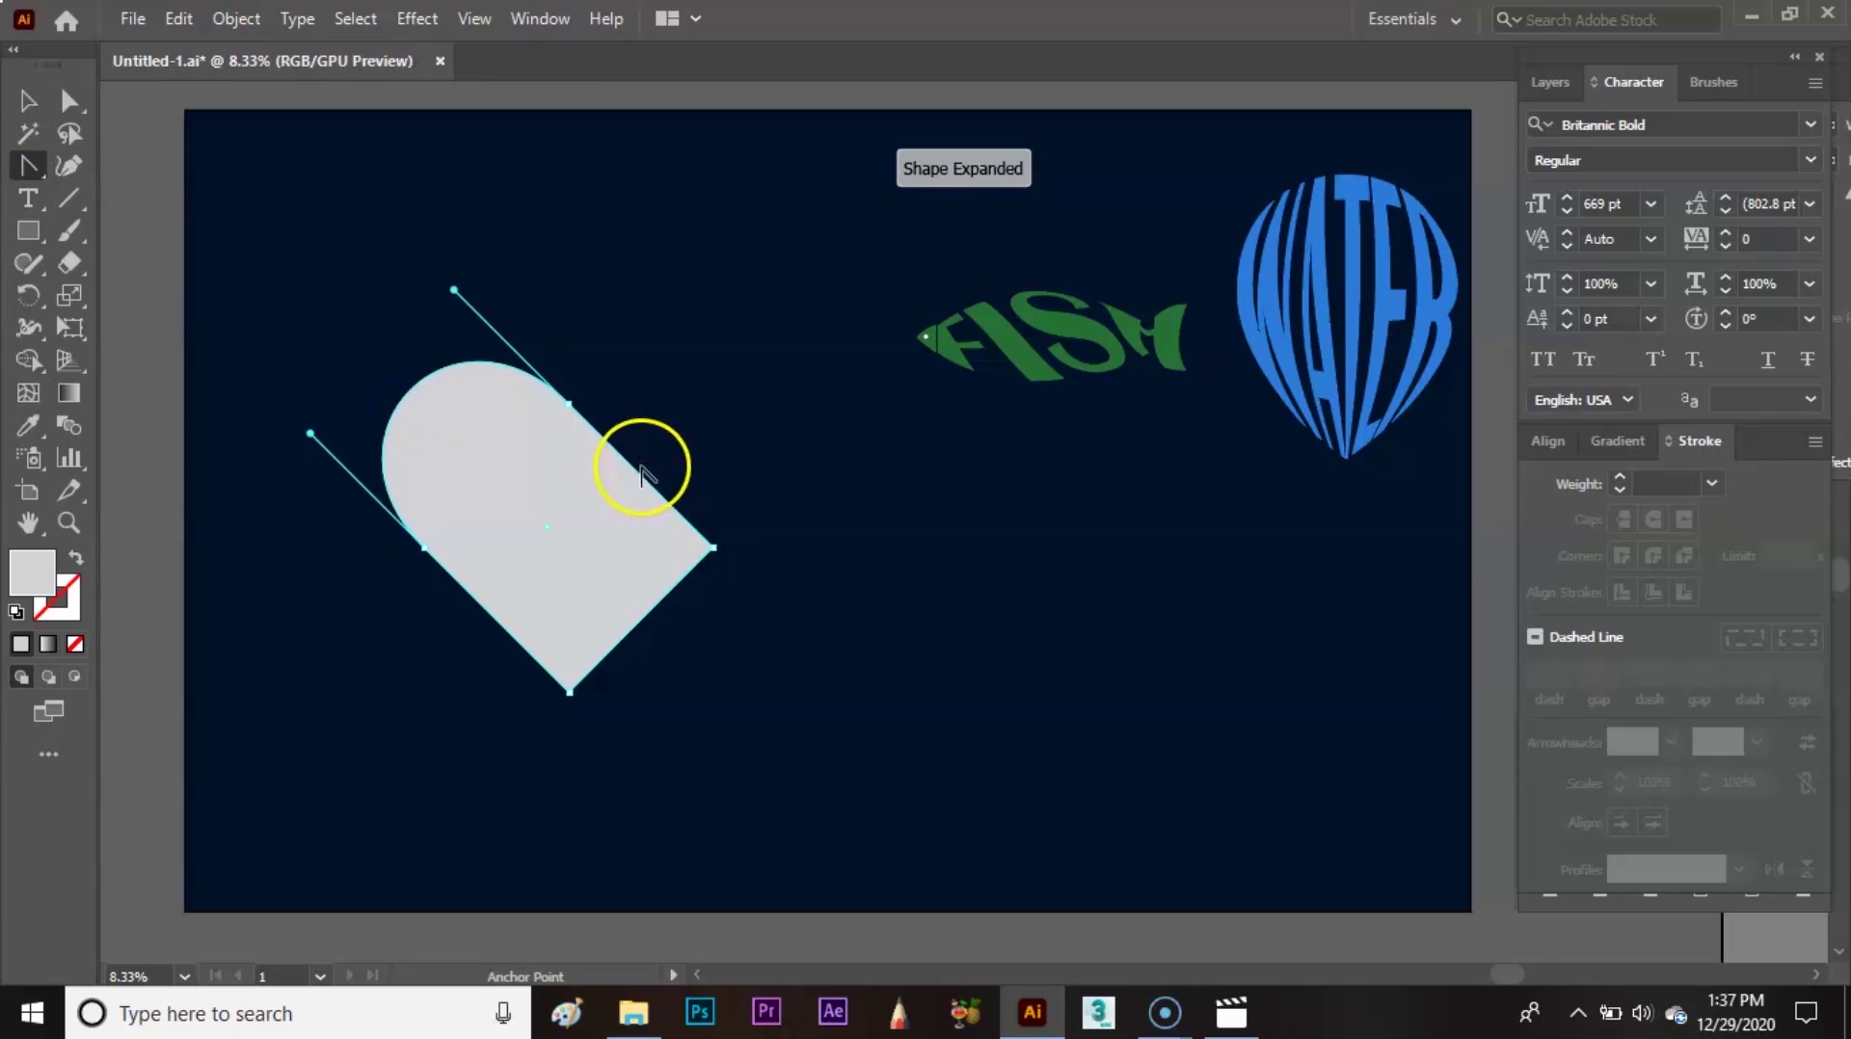
{"action": "left_click_drag", "start_coordinate": [642, 472], "coordinate": [744, 369]}
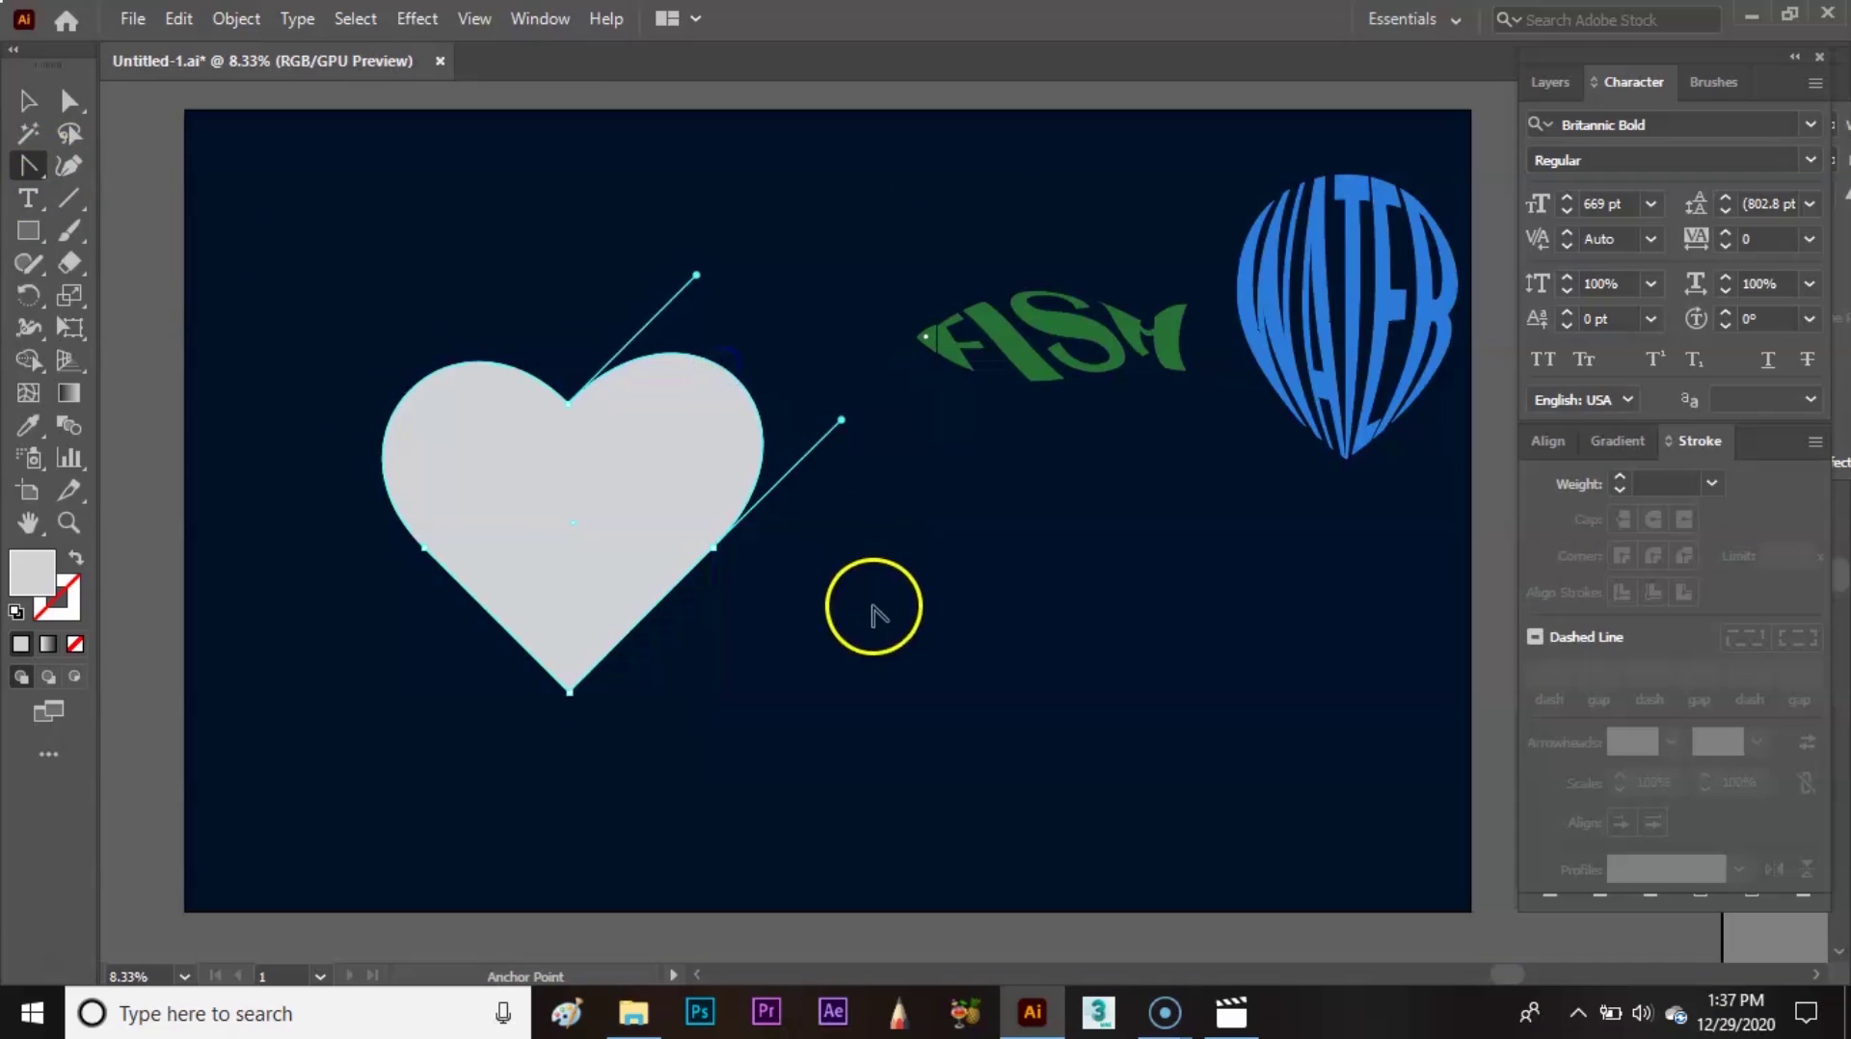
- Move the heart up and to the left on the background, then swap its fill and stroke
{"action": "key", "text": "v"}
{"action": "left_click", "coordinate": [795, 612]}
{"action": "left_click_drag", "start_coordinate": [608, 537], "coordinate": [557, 449]}
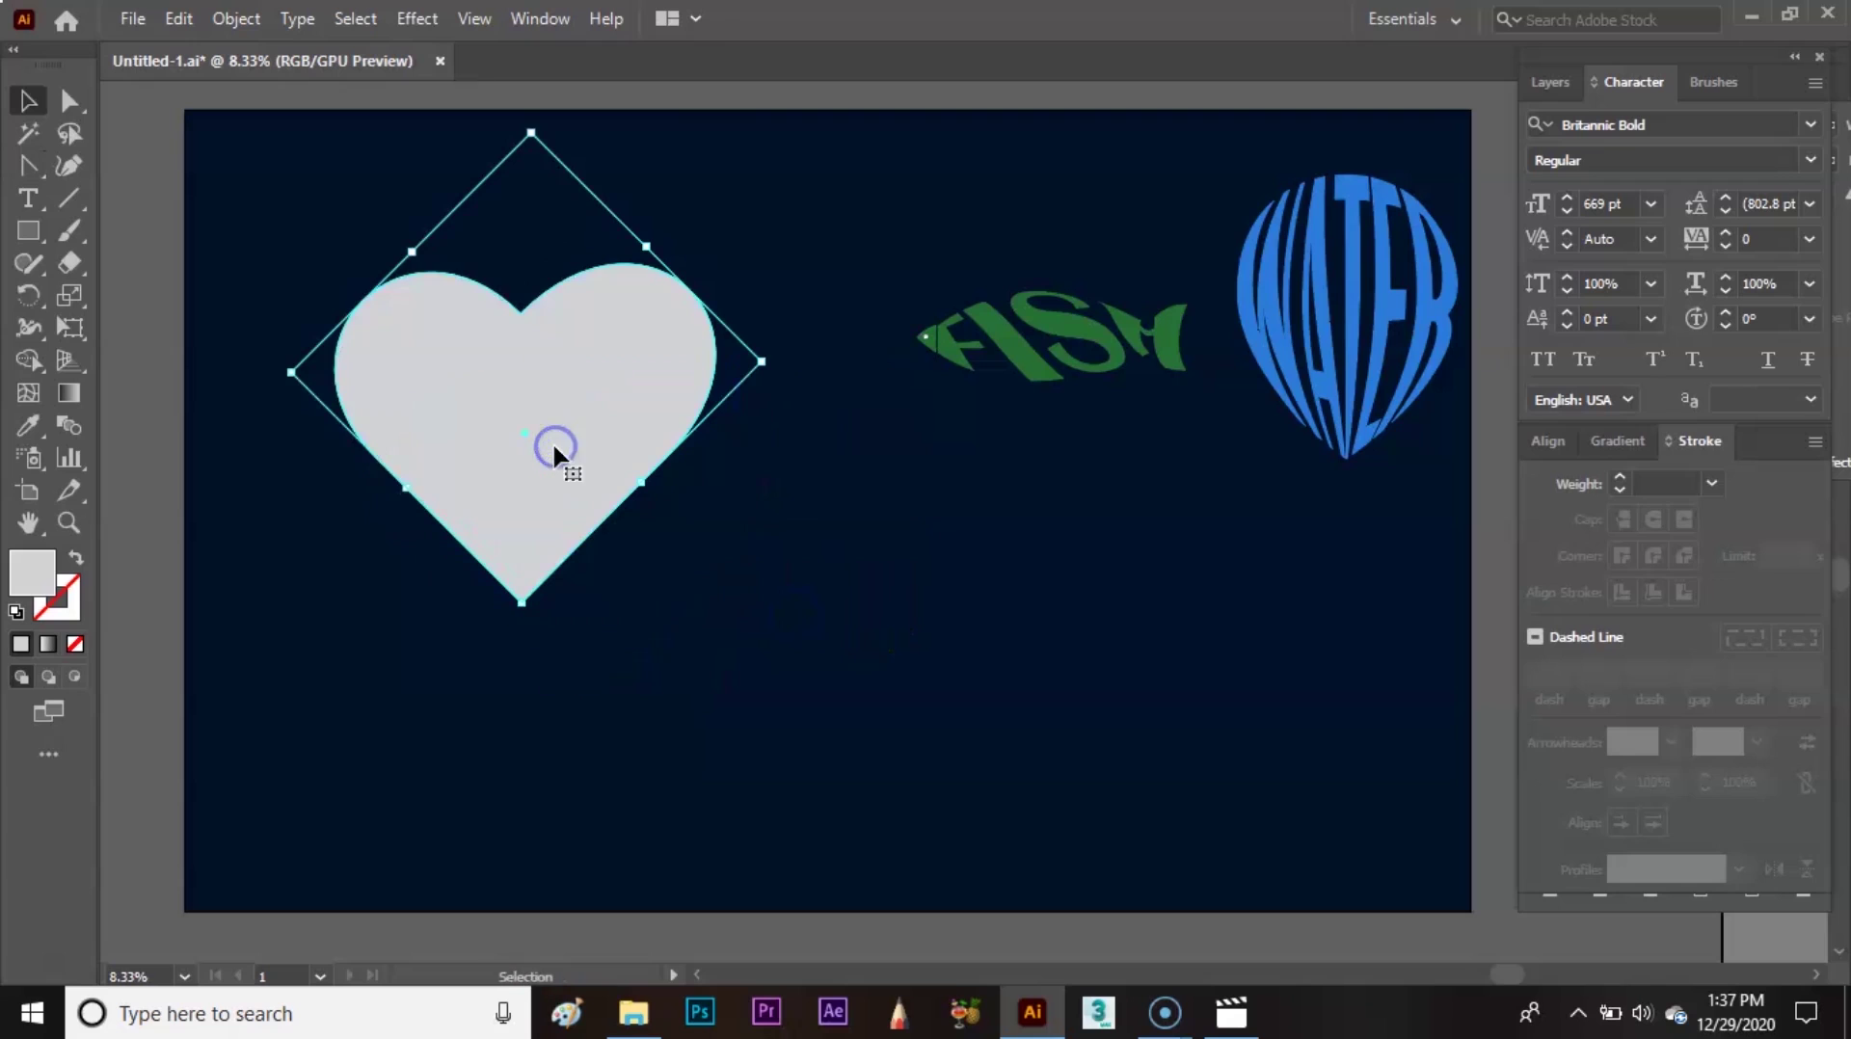
{"action": "left_click", "coordinate": [77, 563]}
{"action": "left_click", "coordinate": [679, 590]}
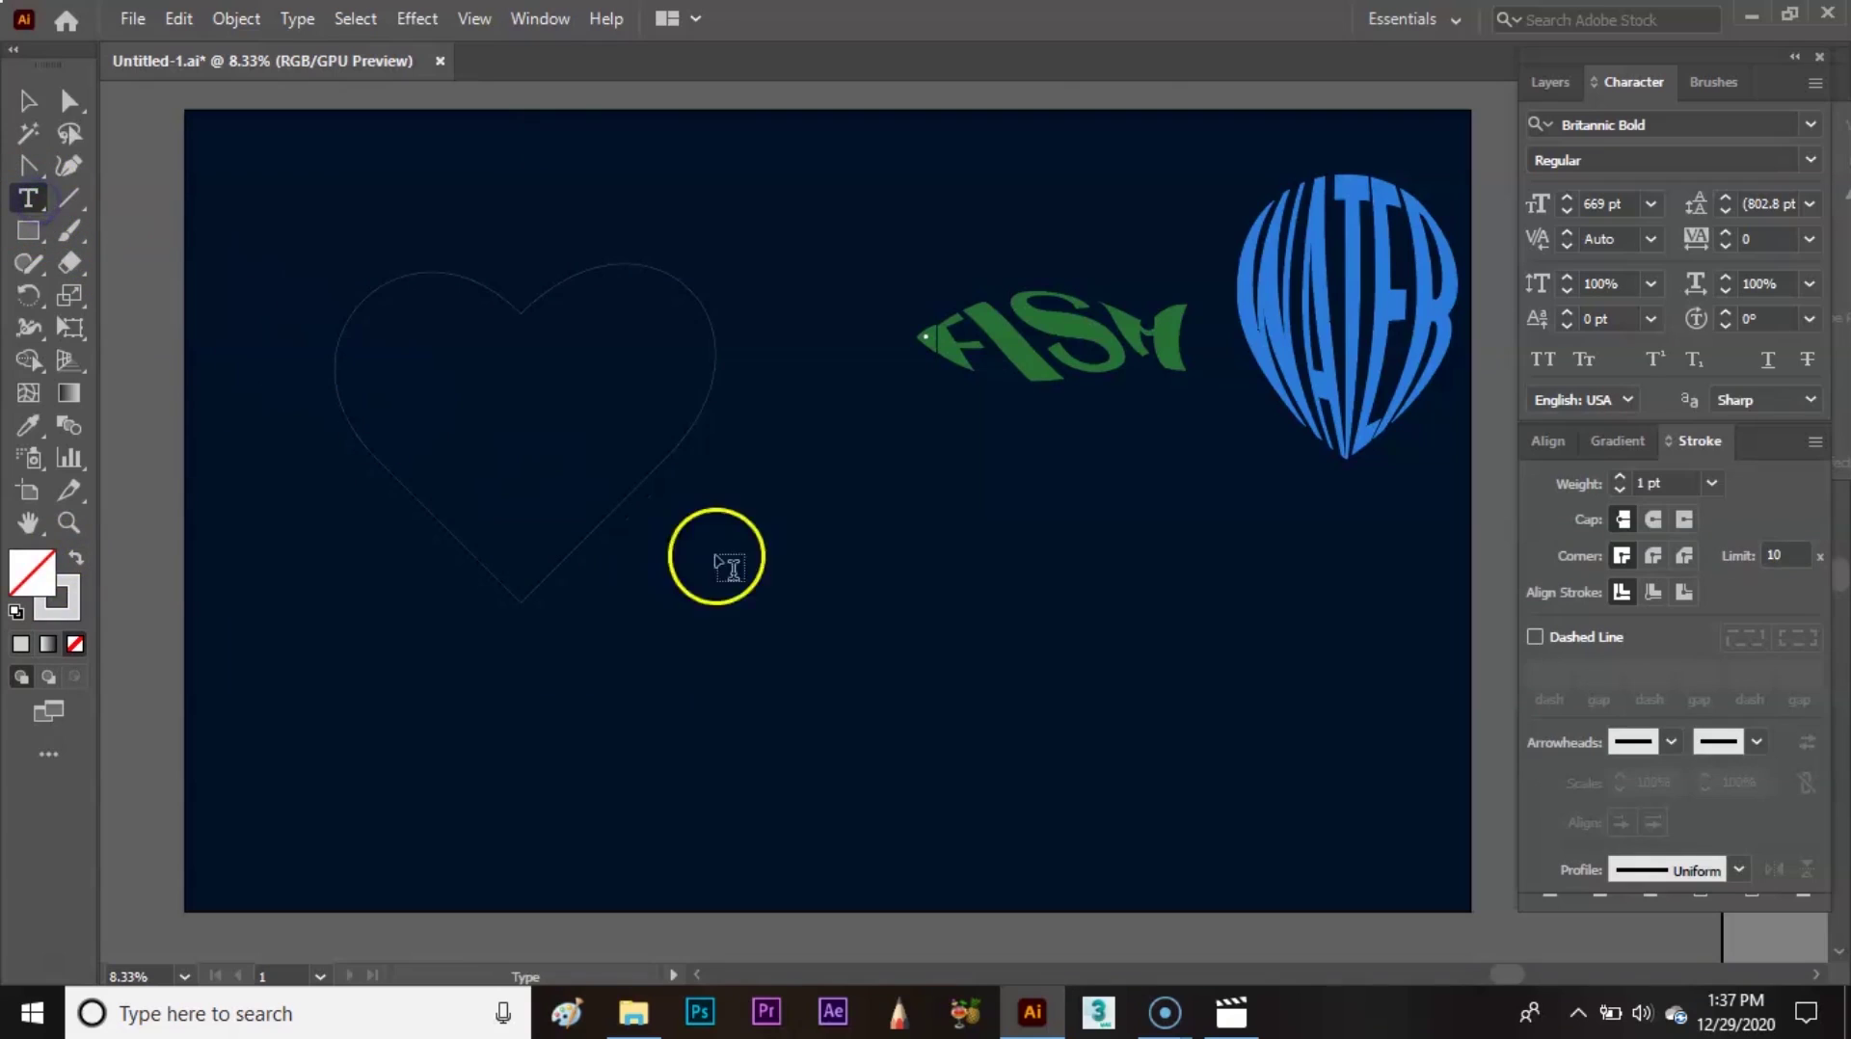
- Add the text FOLLOW YOUR HEART on three lines in the empty area below the fish
{"action": "left_click", "coordinate": [825, 577]}
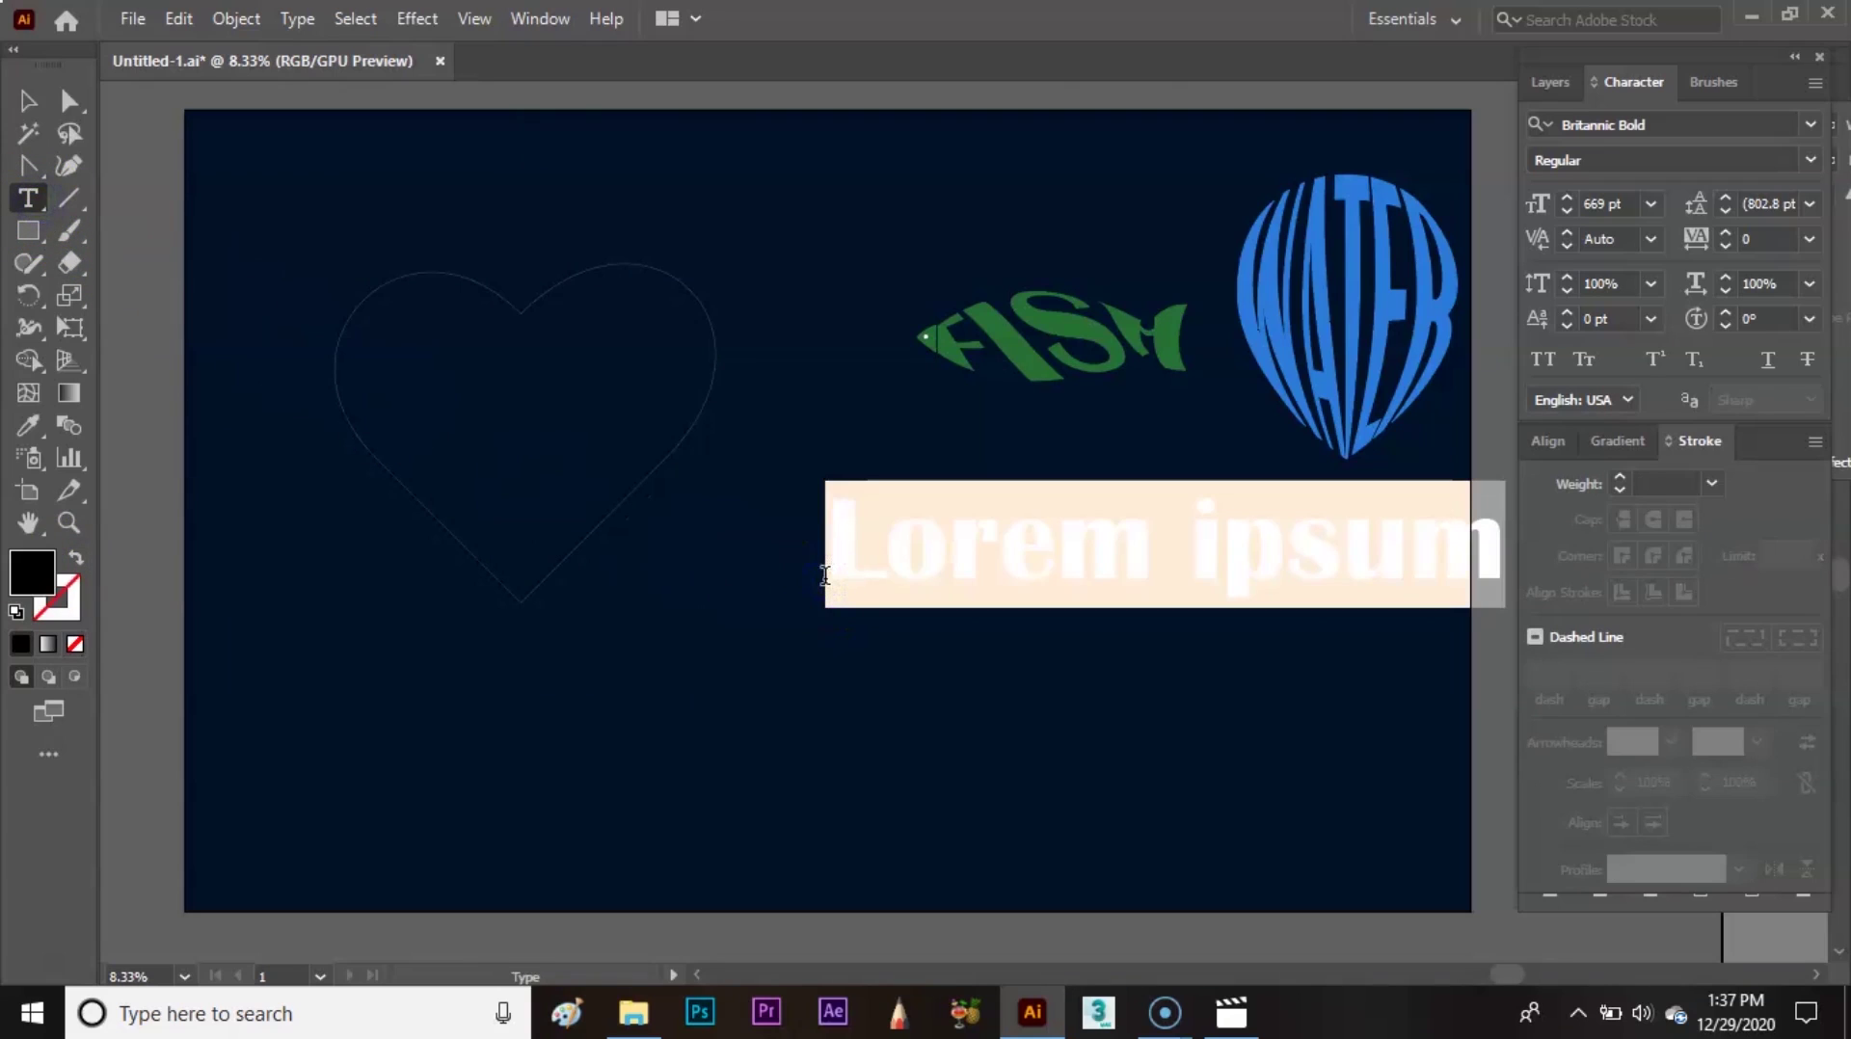
{"action": "type", "text": "FOLLOW "}
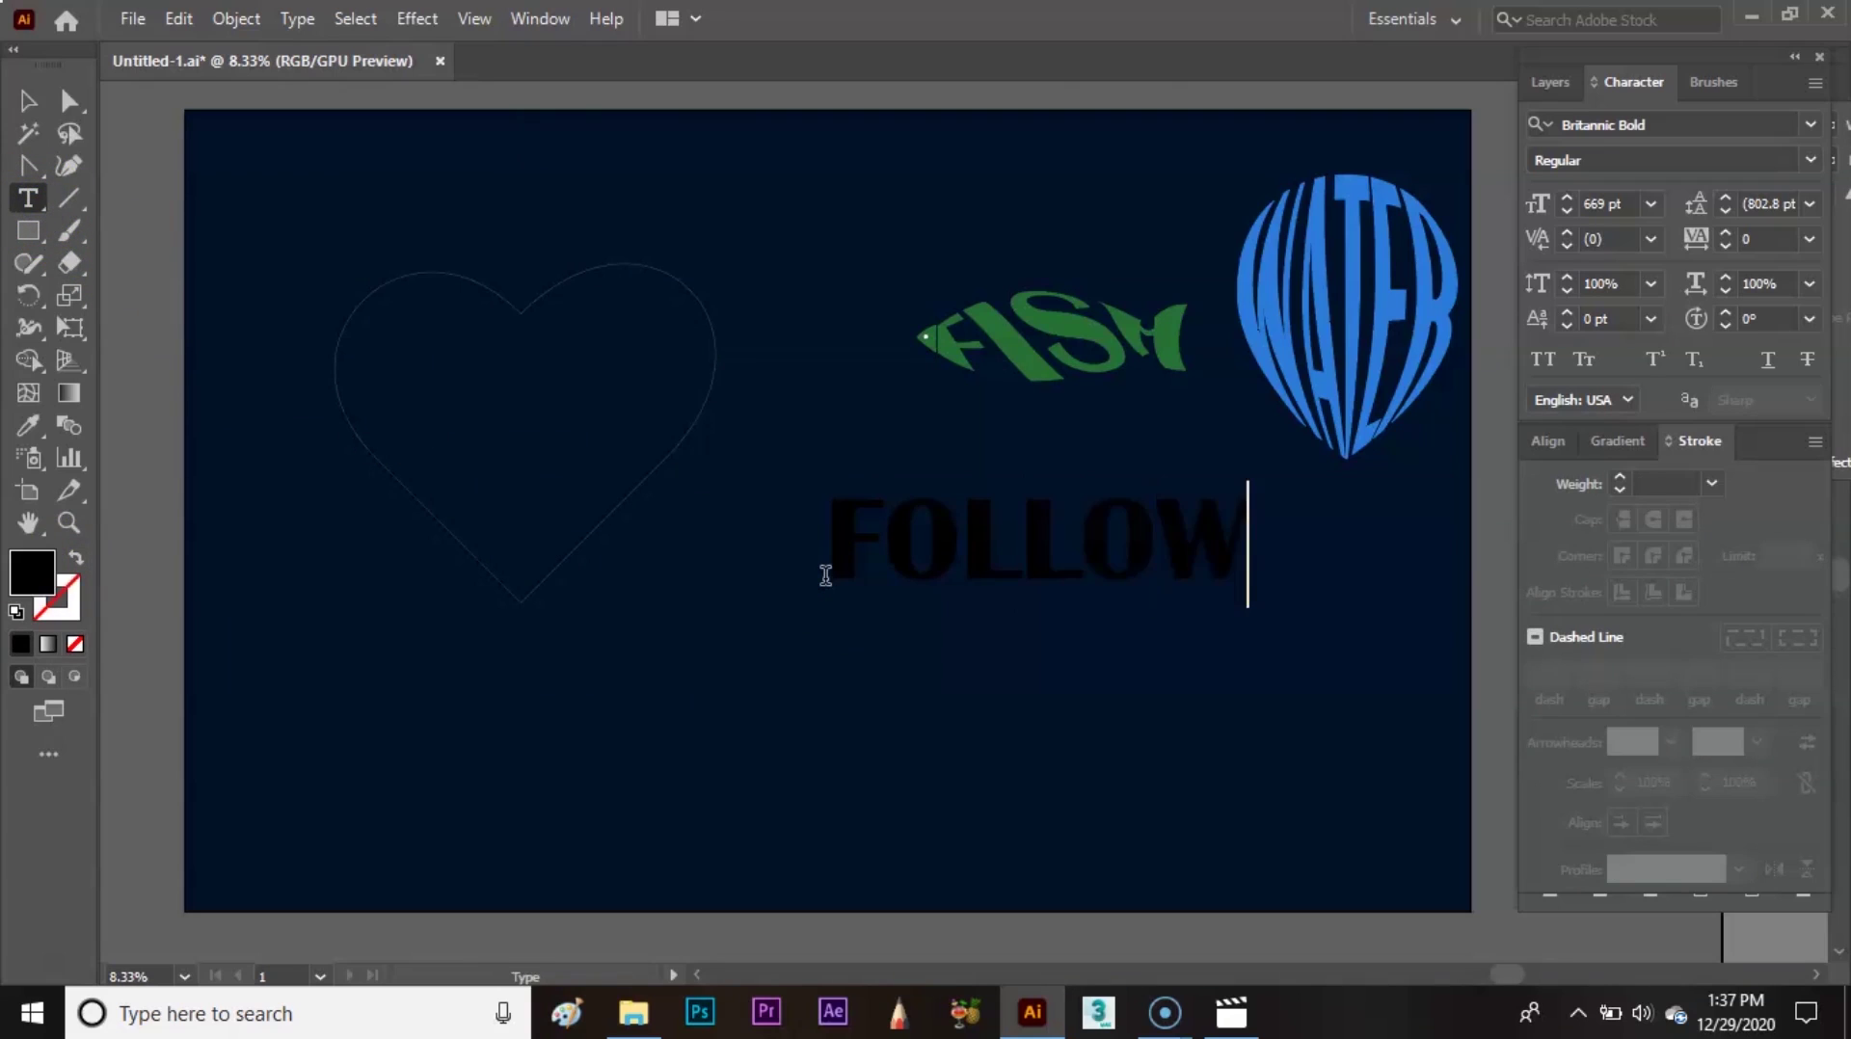
{"action": "type", "text": "YOU"}
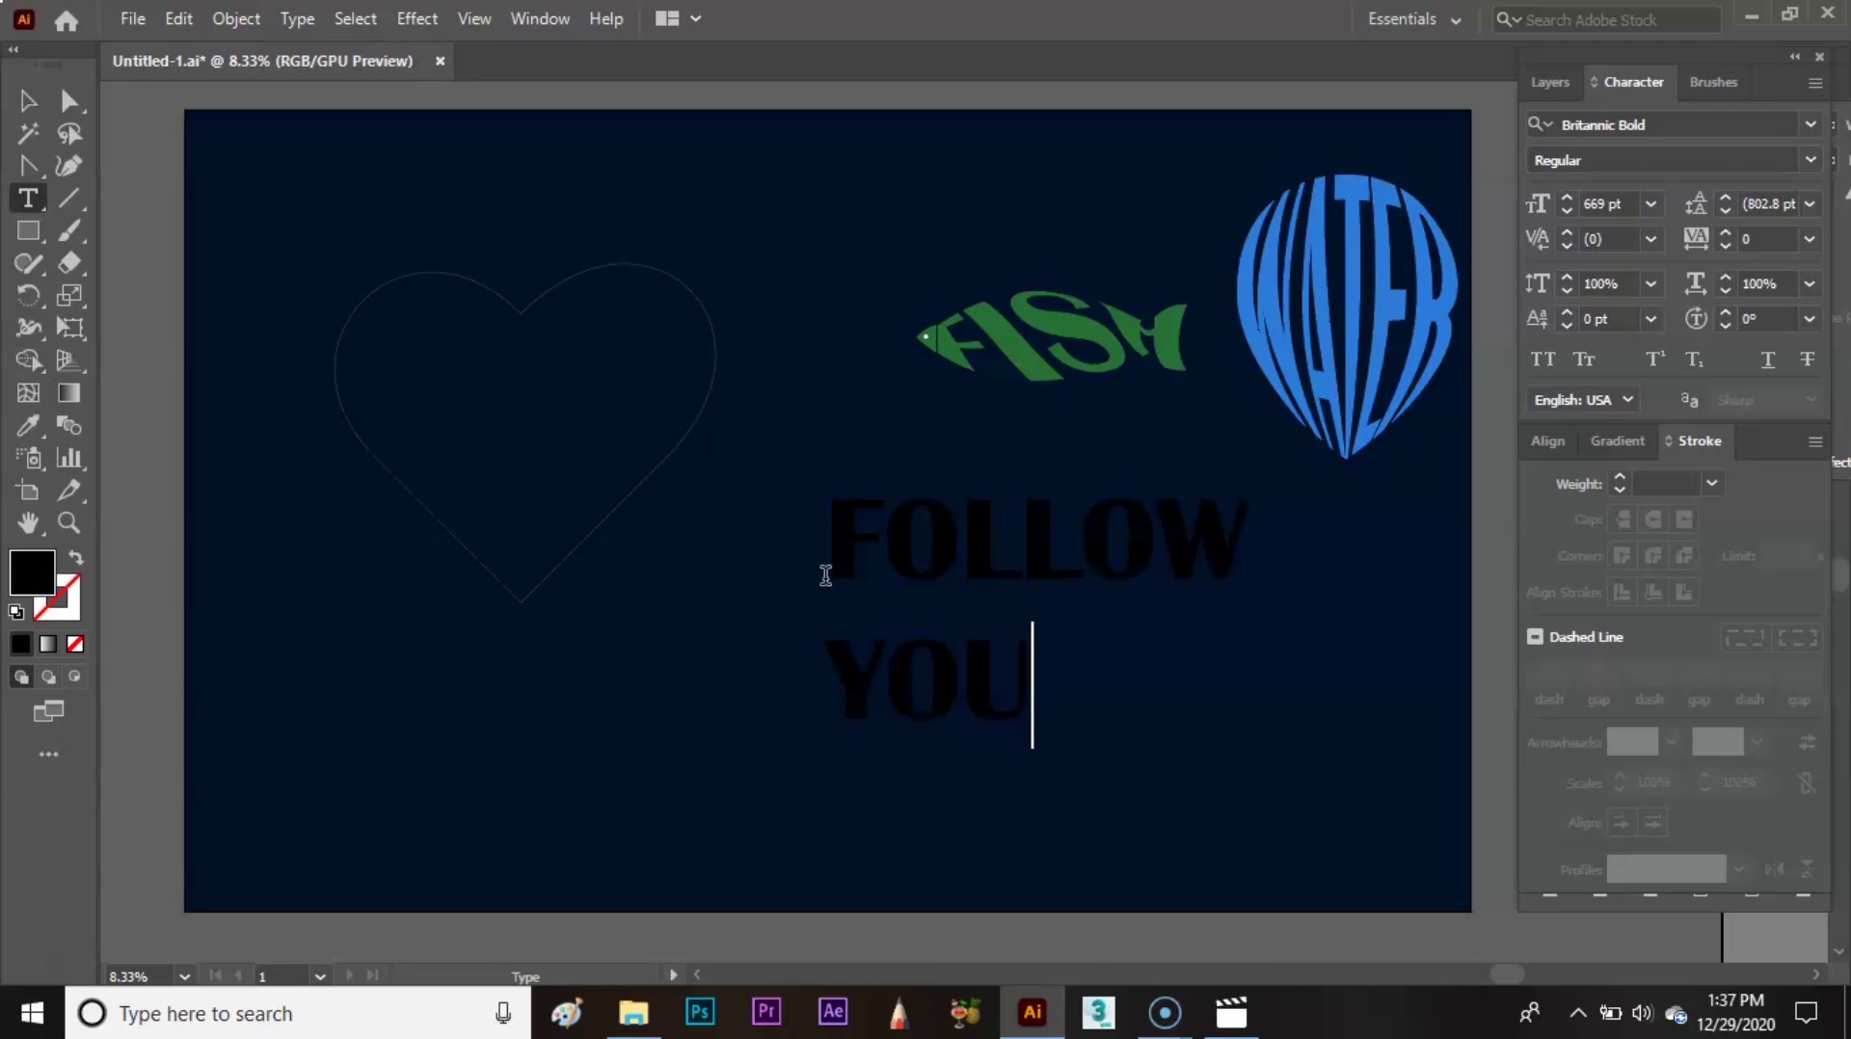
{"action": "type", "text": "R "}
{"action": "type", "text": "HEART"}
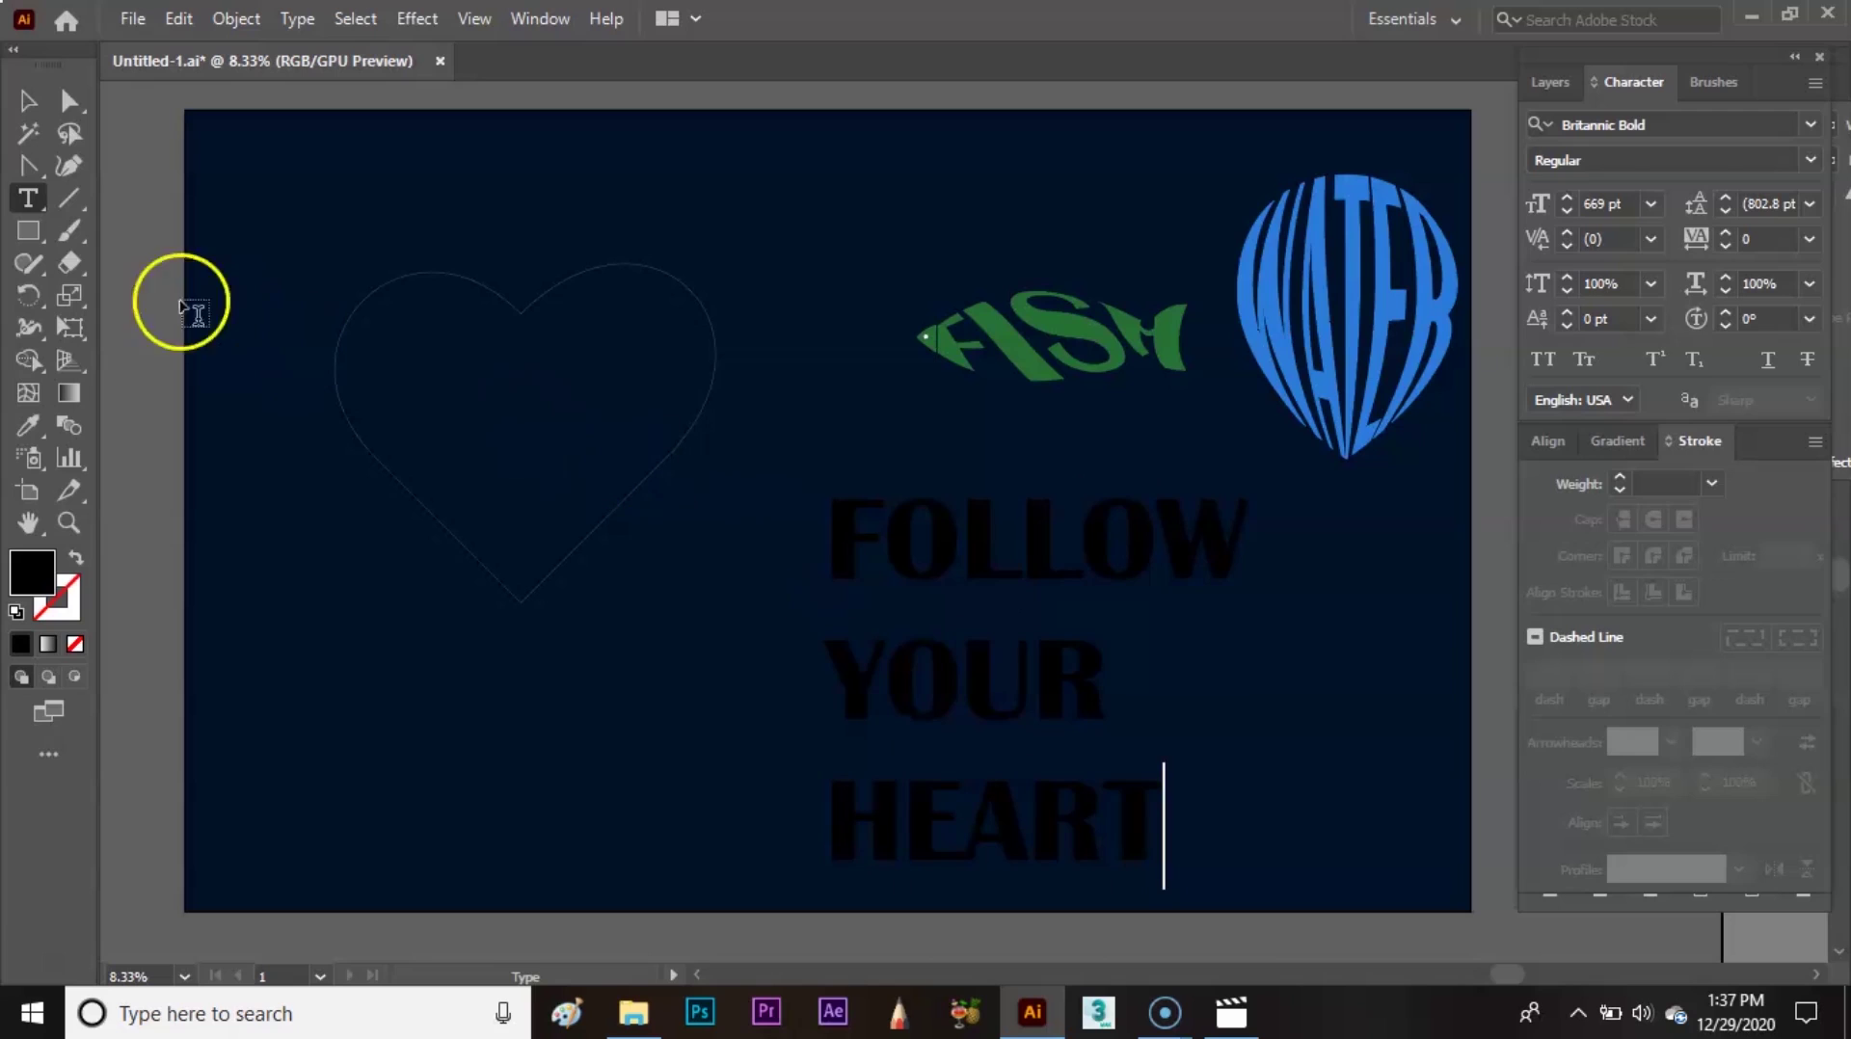
{"action": "left_click", "coordinate": [23, 100]}
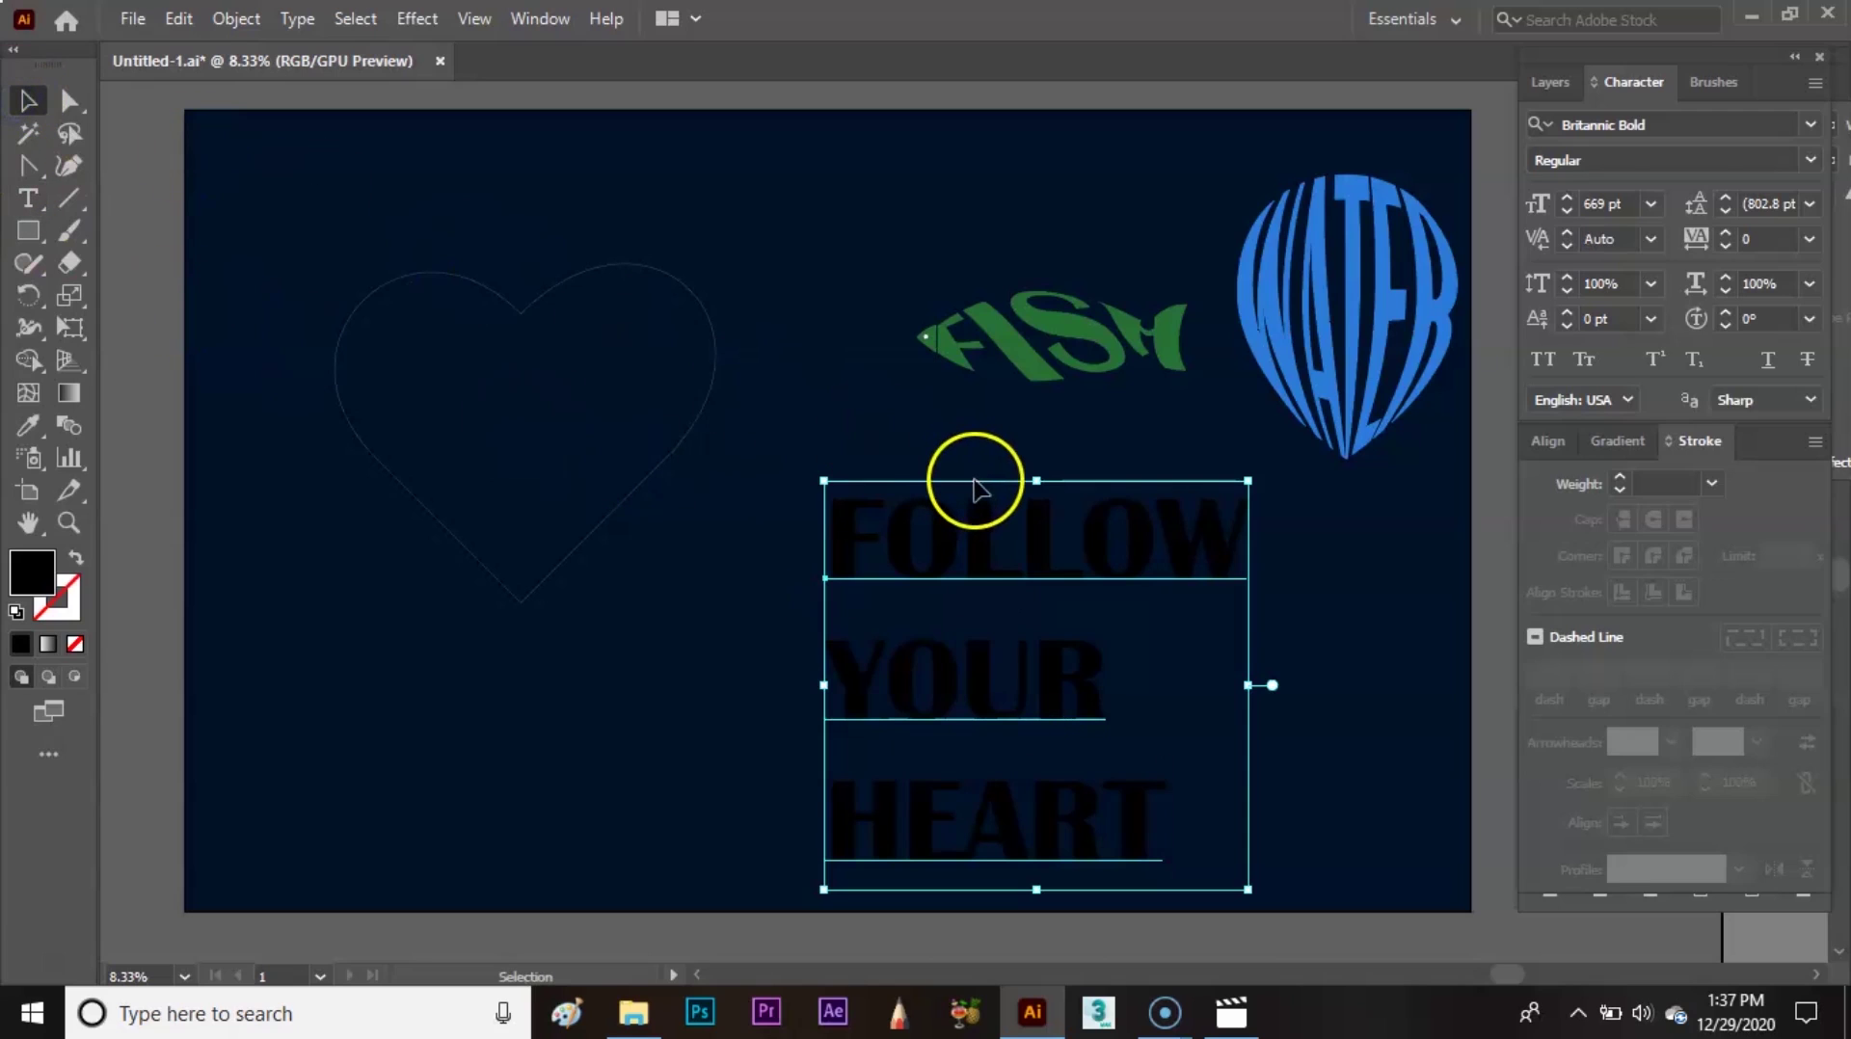
- Convert the FOLLOW YOUR HEART text to outlines and ungroup it into separate letters
{"action": "left_click", "coordinate": [298, 18]}
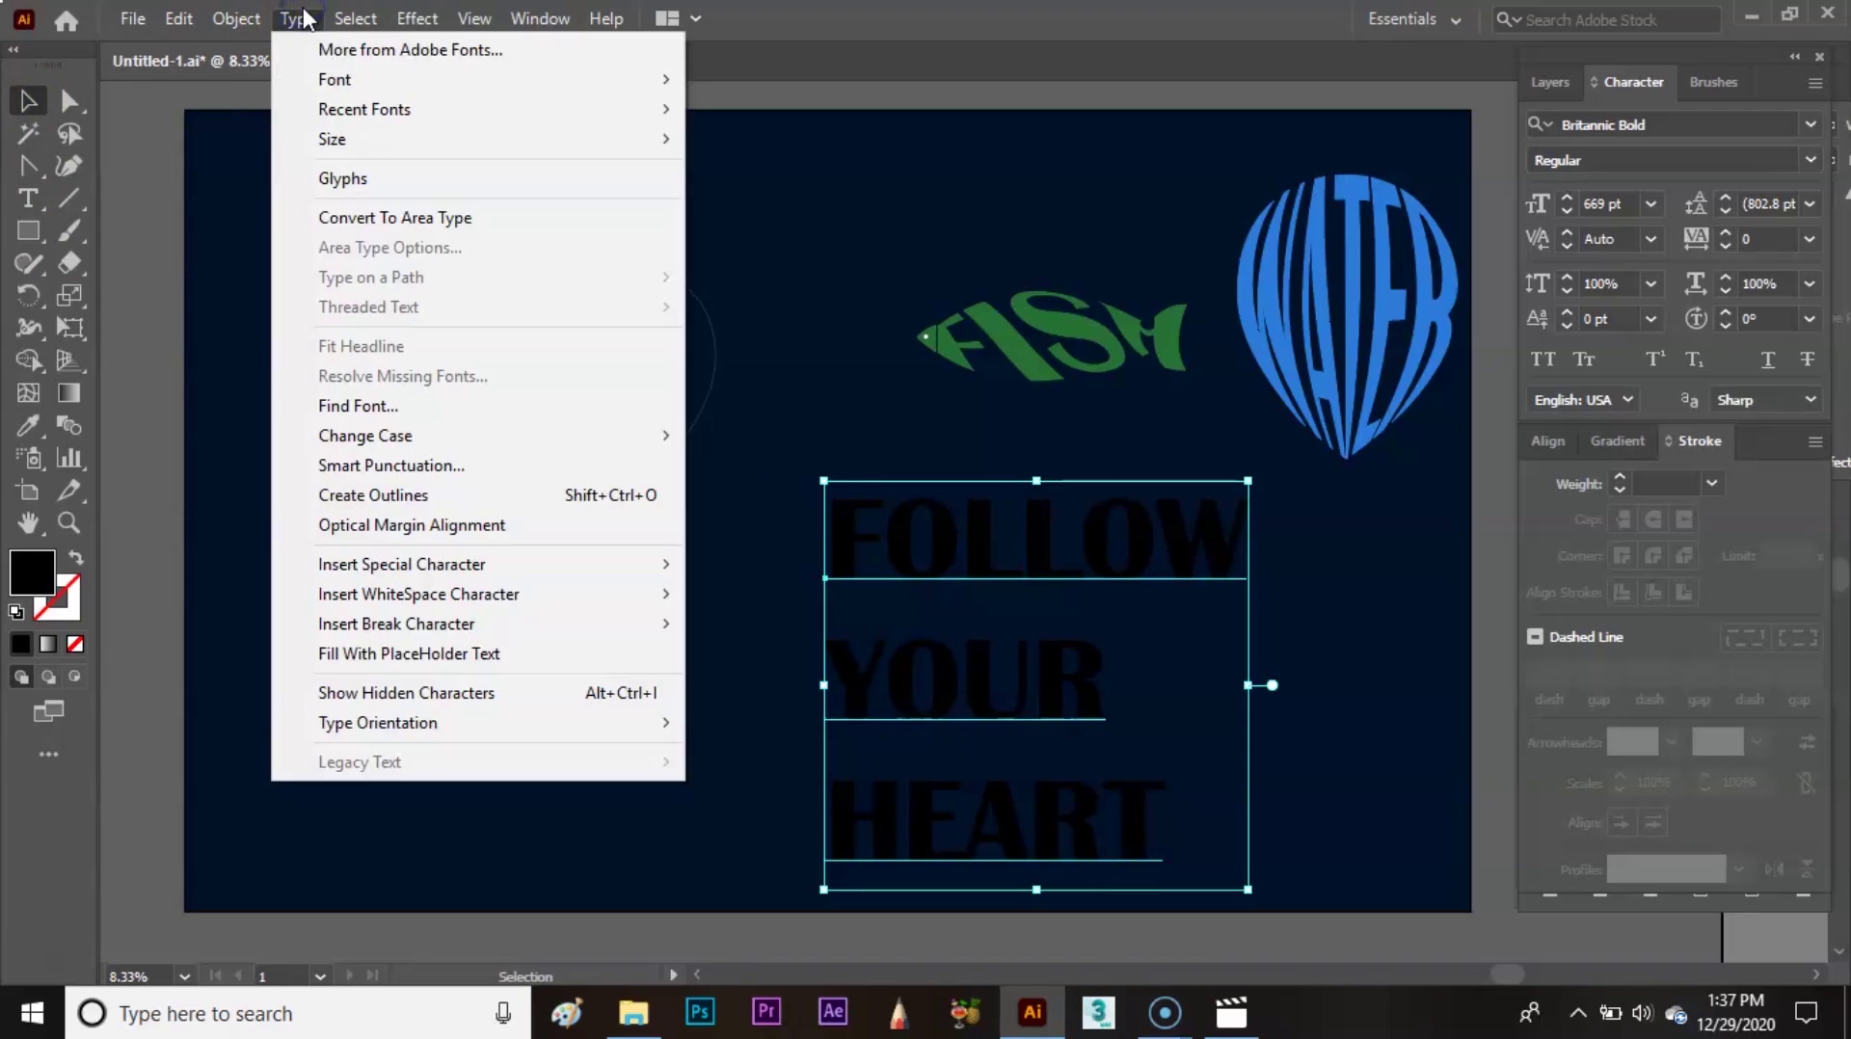
{"action": "left_click", "coordinate": [470, 495]}
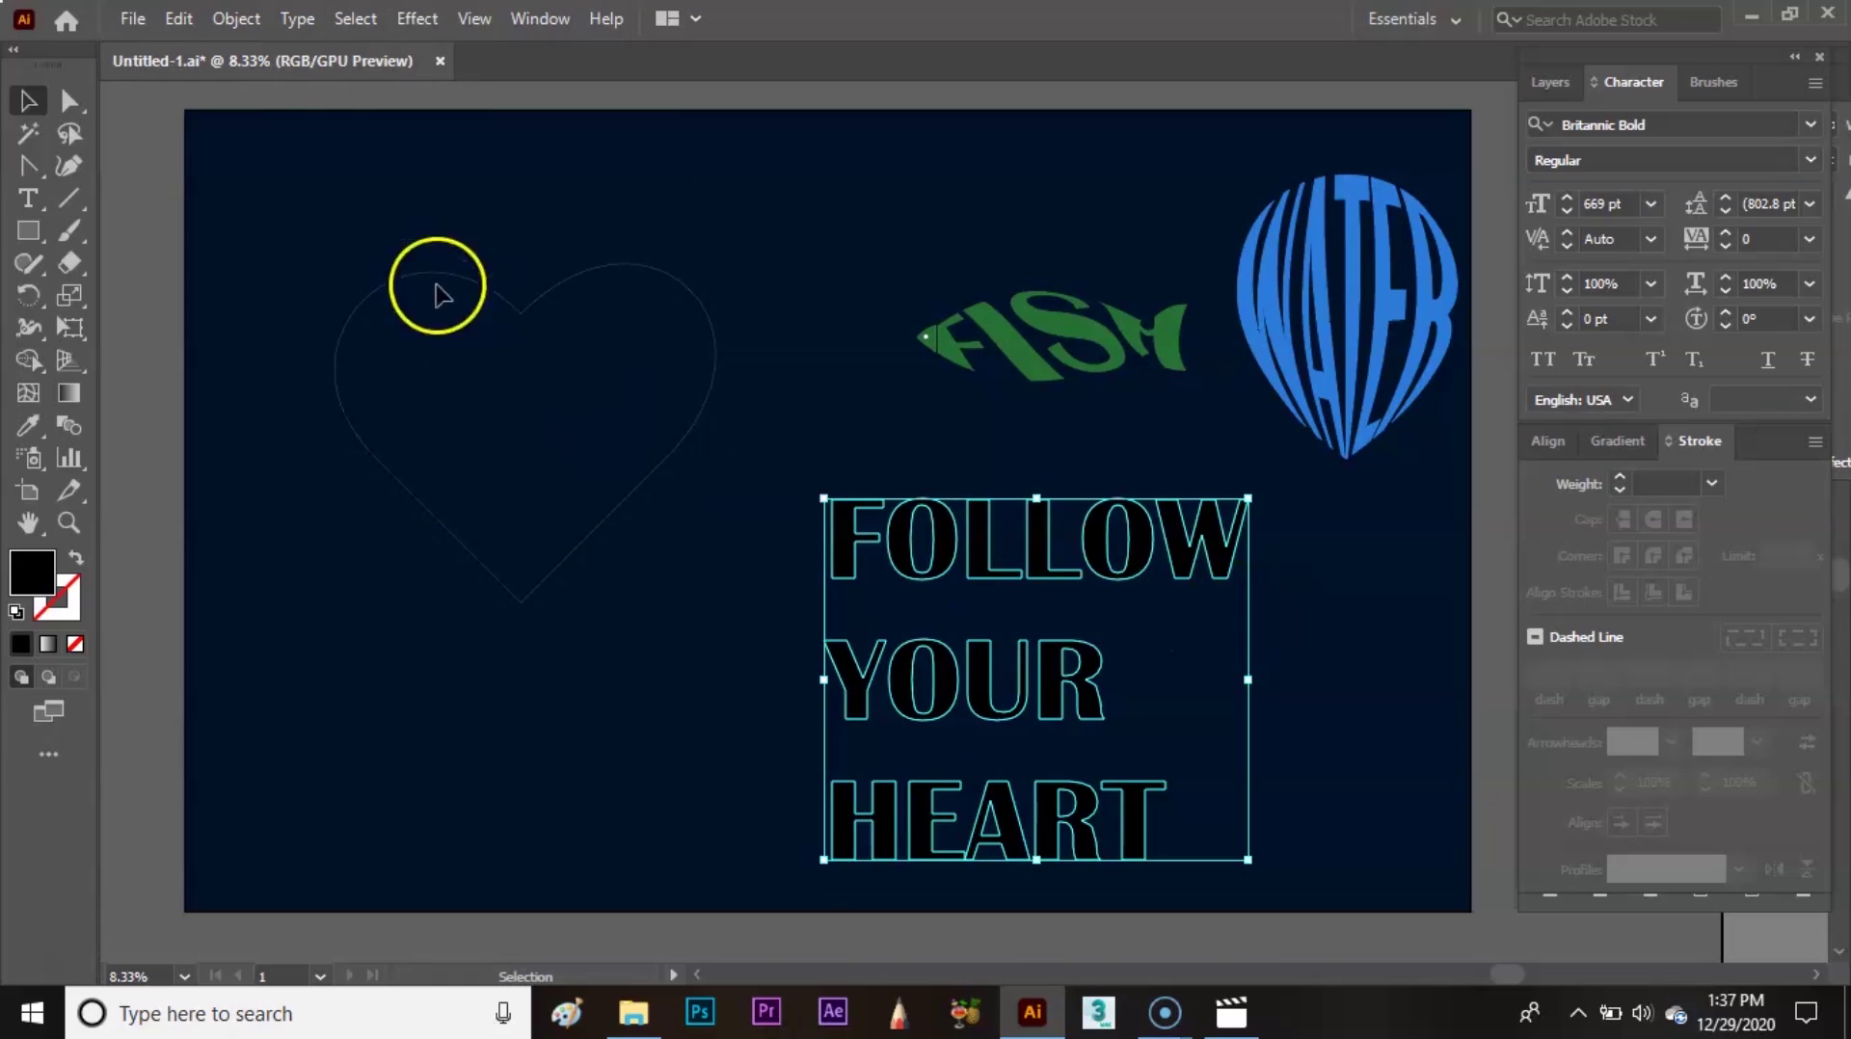
{"action": "left_click", "coordinate": [236, 19]}
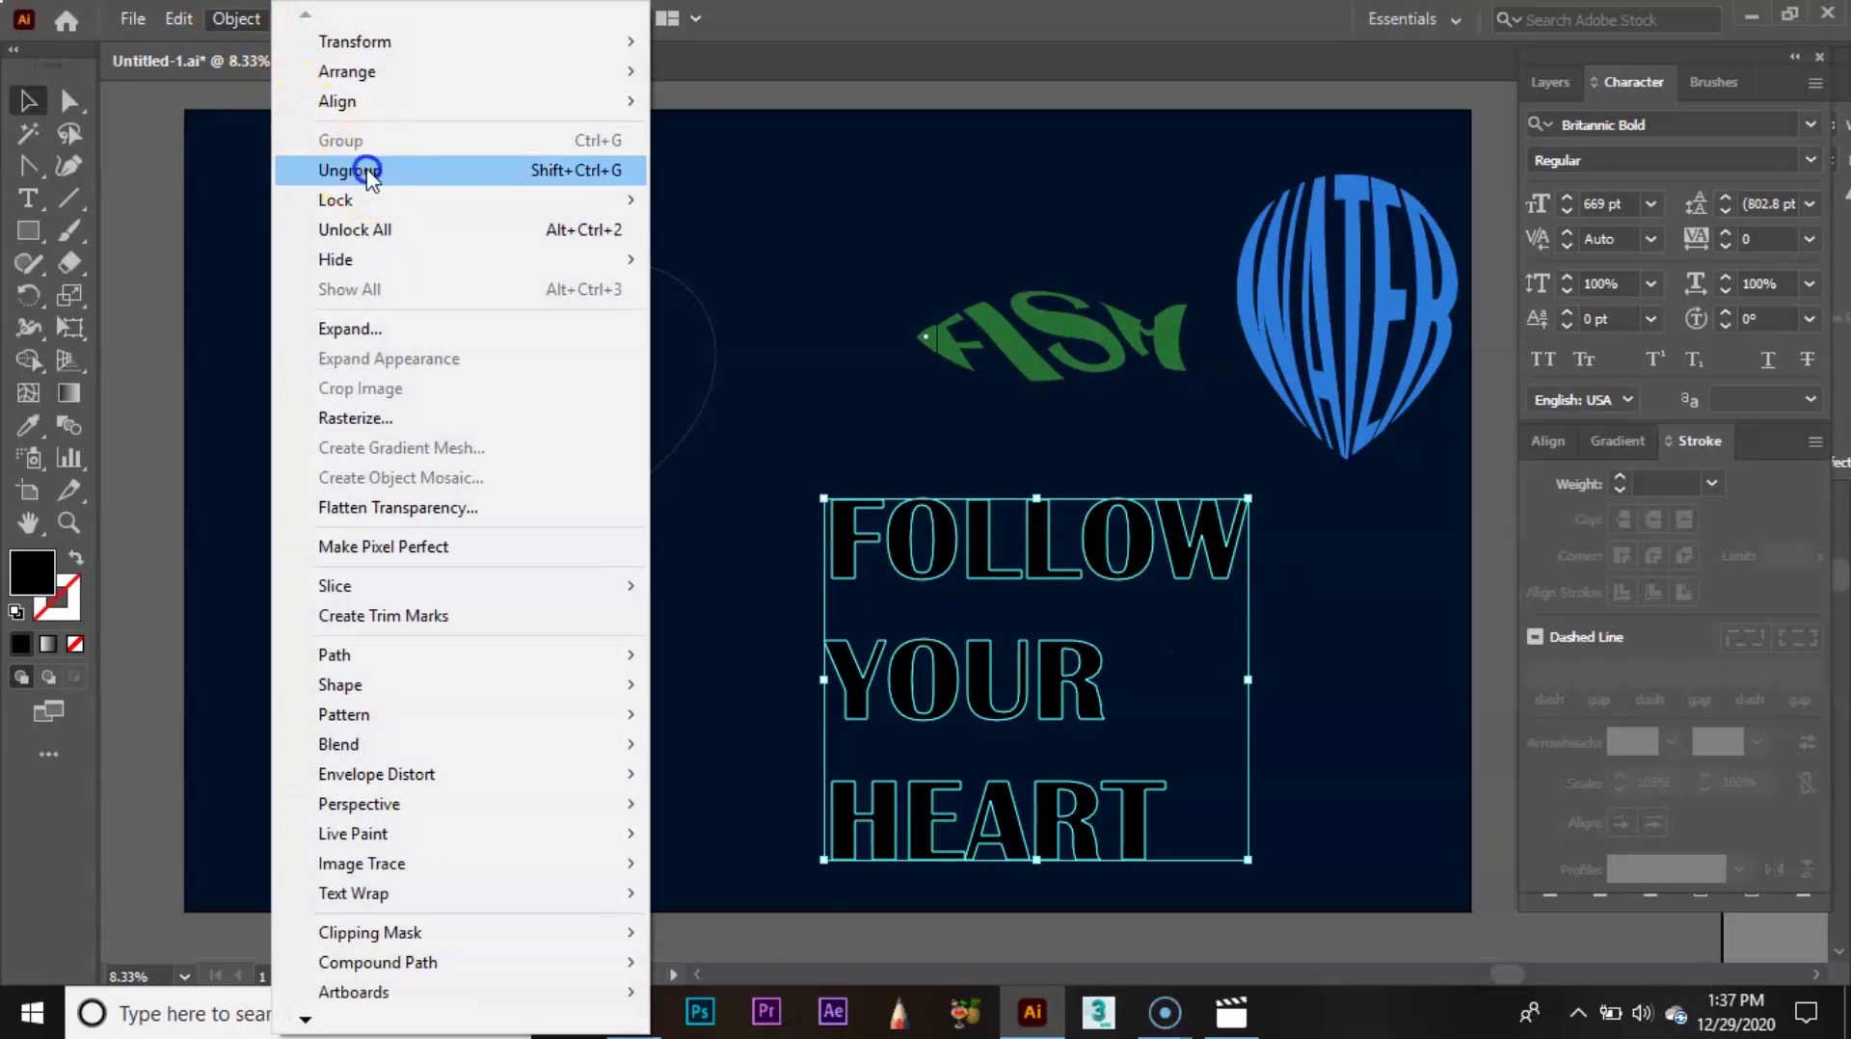
{"action": "left_click", "coordinate": [337, 170]}
{"action": "left_click", "coordinate": [861, 417]}
{"action": "left_click", "coordinate": [873, 531]}
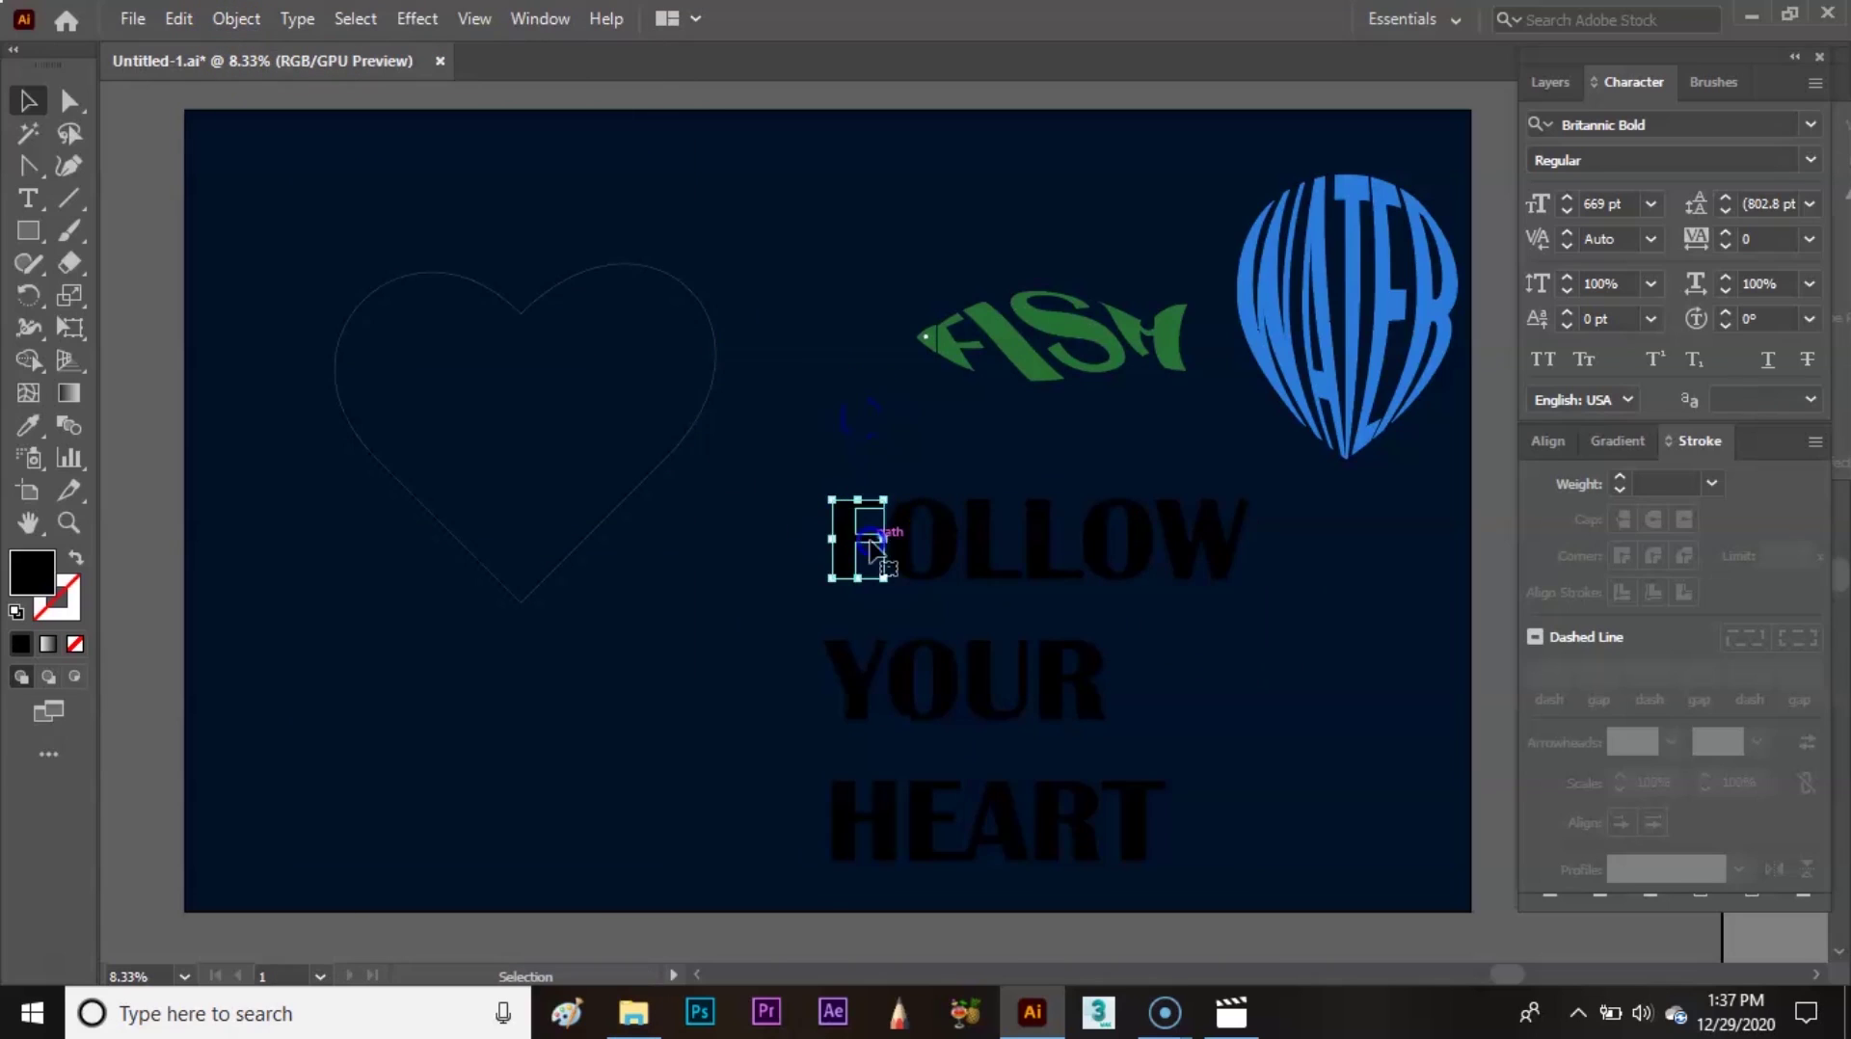
{"action": "left_click", "coordinate": [920, 563]}
{"action": "left_click", "coordinate": [976, 567]}
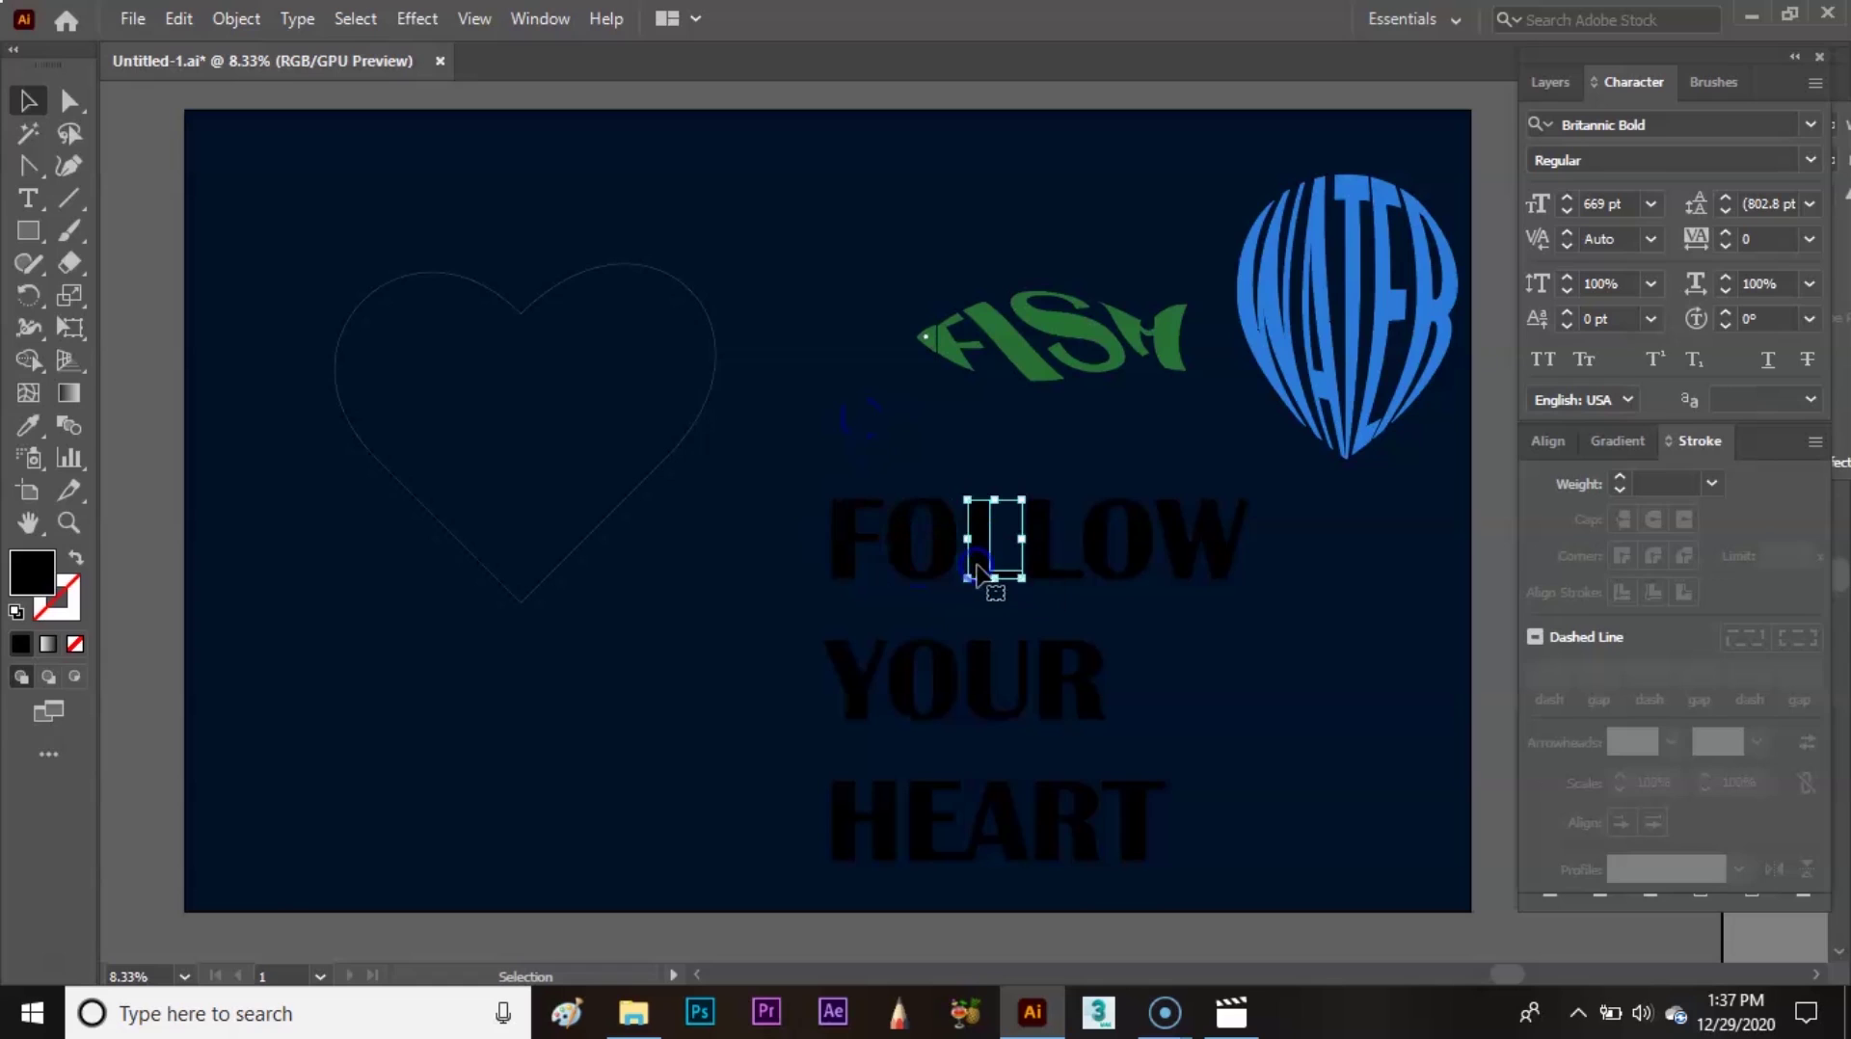
{"action": "left_click", "coordinate": [905, 439]}
- Move the word FOLLOW down and left to sit just above YOUR, and nudge YOUR slightly lower
{"action": "left_click_drag", "start_coordinate": [1258, 584], "coordinate": [1139, 582]}
{"action": "left_click", "coordinate": [1232, 648]}
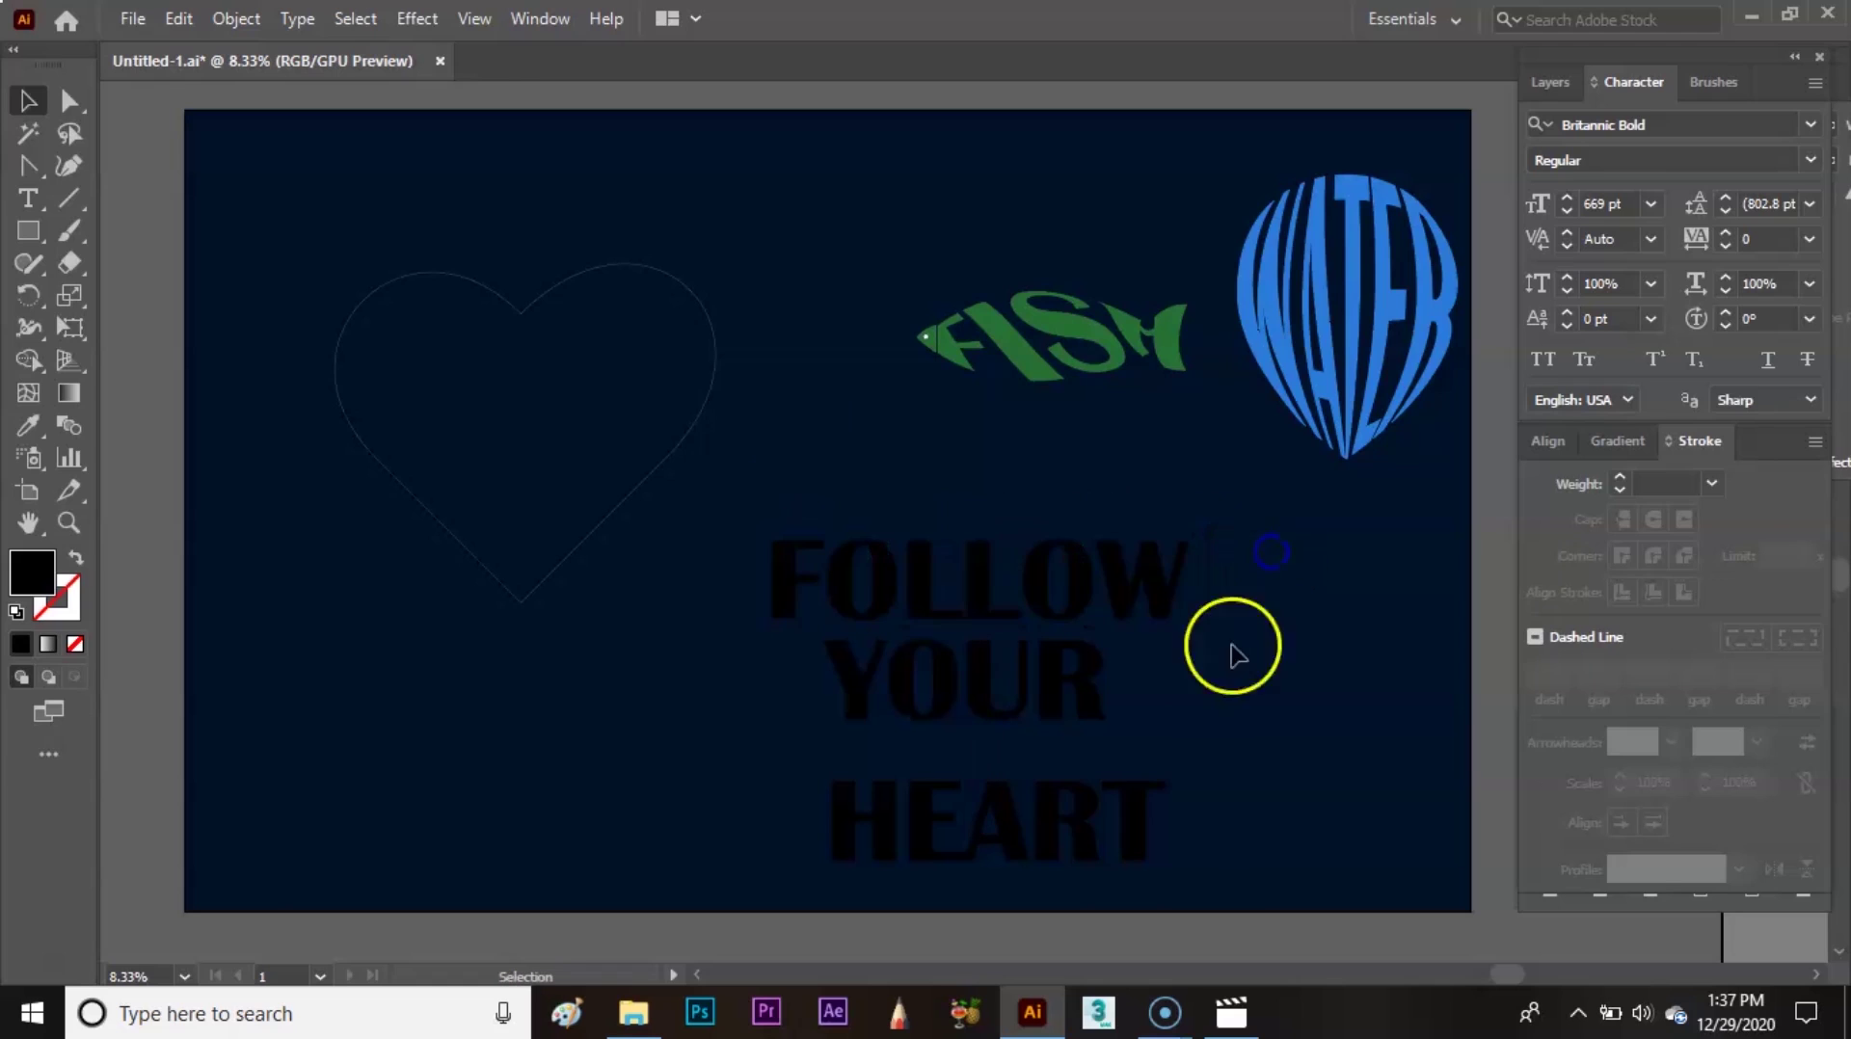
{"action": "left_click_drag", "start_coordinate": [1110, 698], "coordinate": [1110, 700]}
{"action": "mouse_move", "coordinate": [1012, 711]}
{"action": "left_mouse_down"}
{"action": "mouse_move", "coordinate": [996, 738]}
{"action": "mouse_move", "coordinate": [1010, 720]}
{"action": "left_mouse_up"}
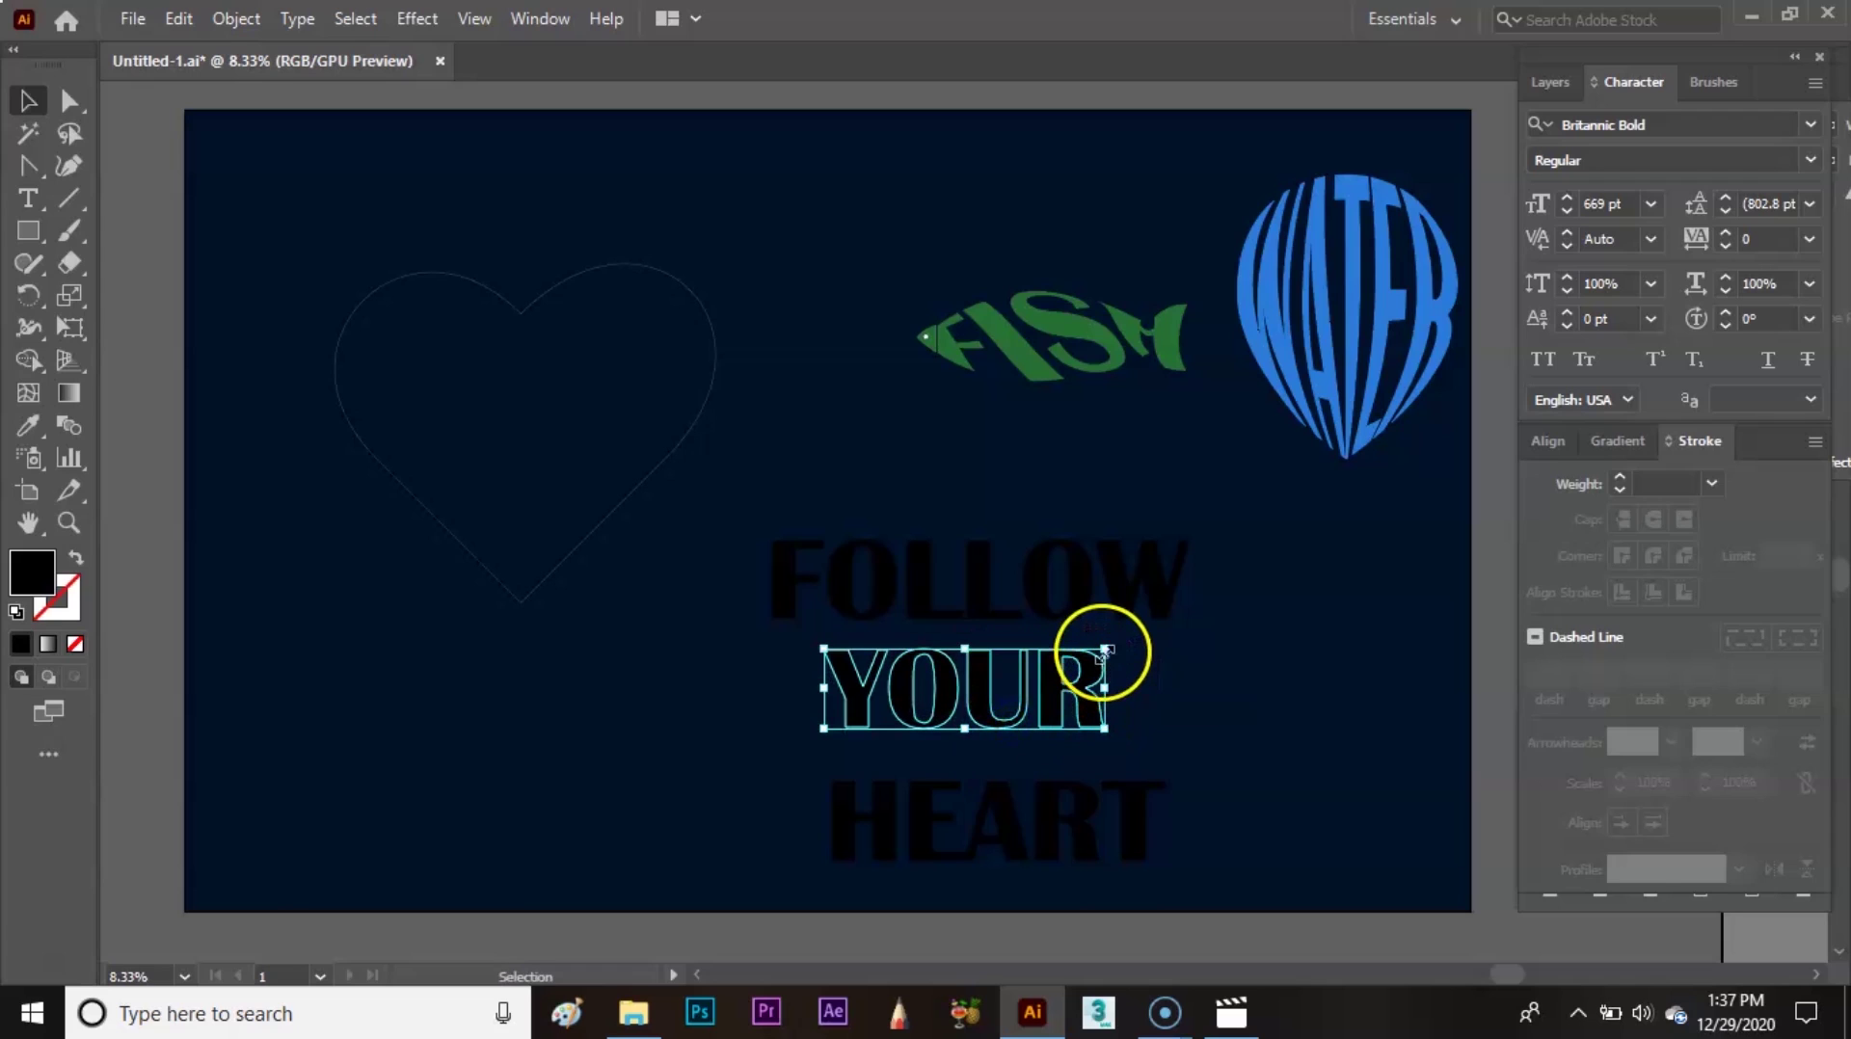
- Enlarge the word YOUR to nearly the width of FOLLOW and place it directly beneath that word
{"action": "left_click_drag", "start_coordinate": [1104, 648], "coordinate": [1168, 687]}
{"action": "left_click", "coordinate": [1256, 631]}
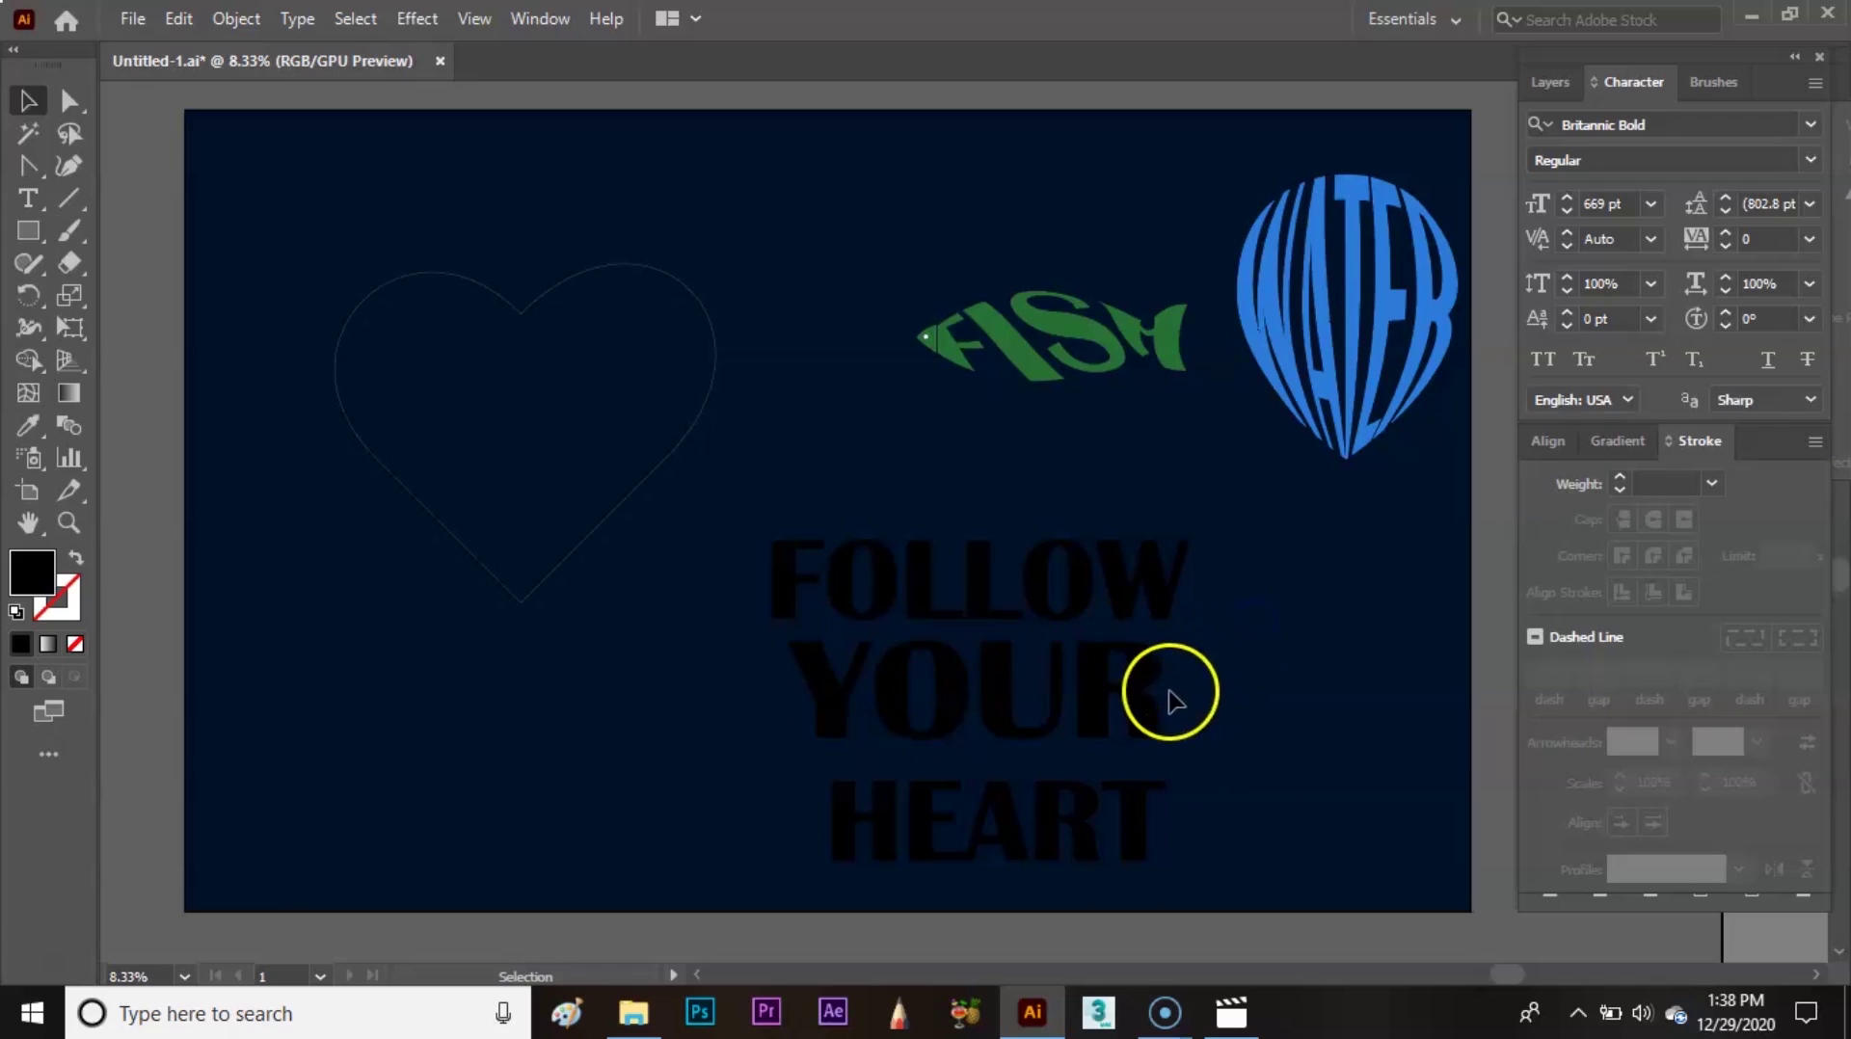
{"action": "left_click", "coordinate": [887, 713]}
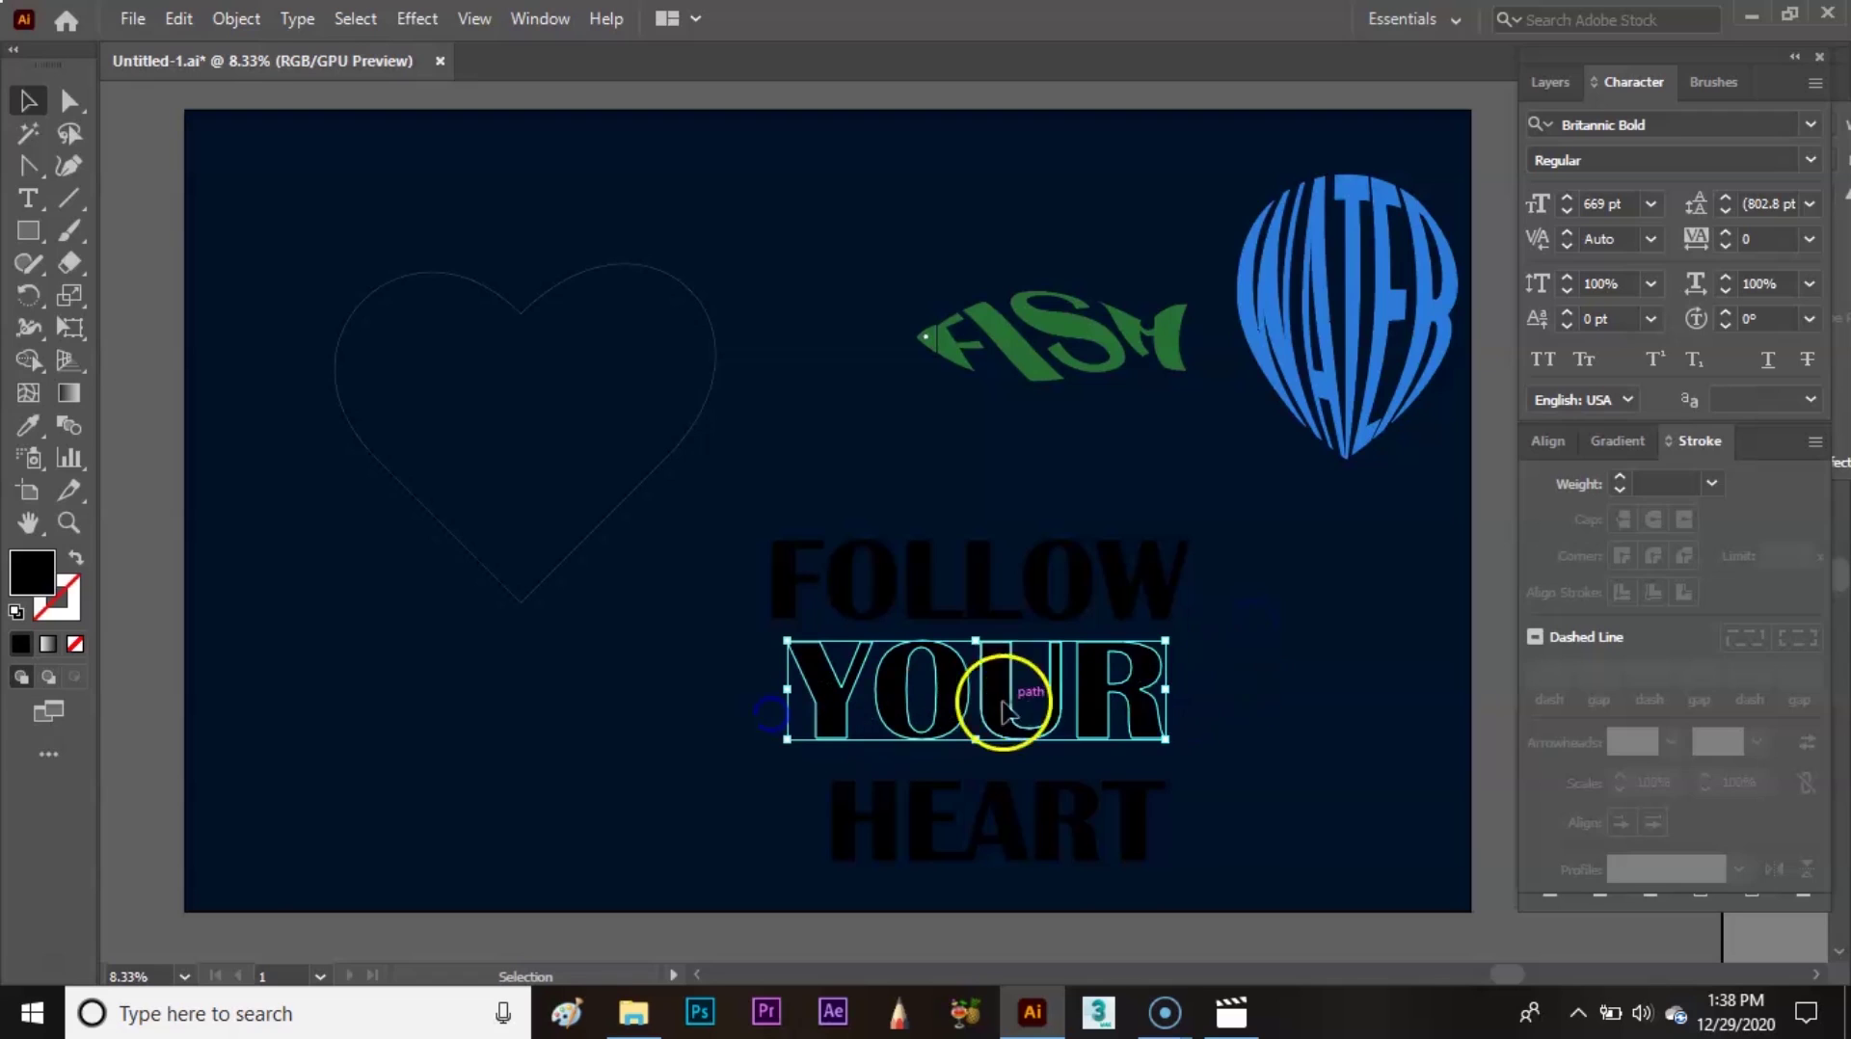
{"action": "mouse_move", "coordinate": [1165, 687]}
{"action": "left_mouse_down"}
{"action": "mouse_move", "coordinate": [1197, 688]}
{"action": "mouse_move", "coordinate": [1146, 714]}
{"action": "left_mouse_up"}
{"action": "left_click", "coordinate": [1261, 648]}
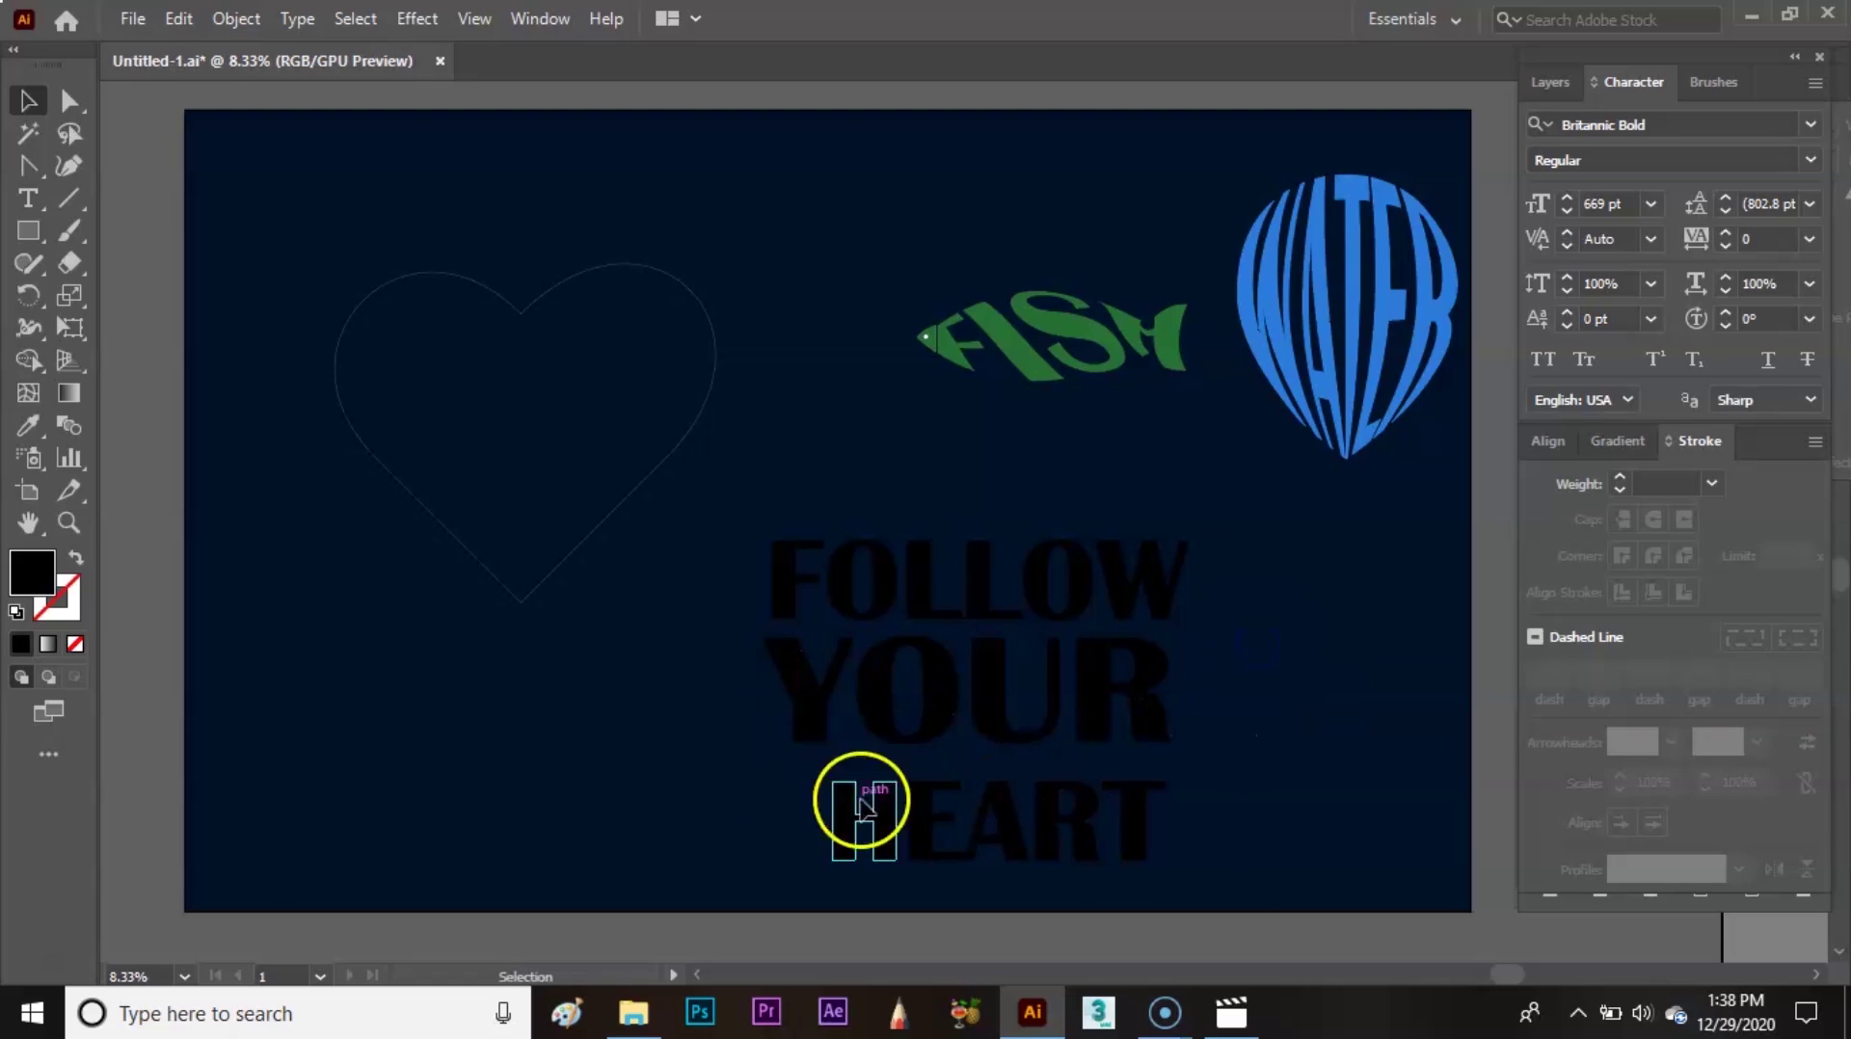
- Enlarge the word HEART to about the width of the words above and shift it left beneath YOUR
{"action": "left_click", "coordinate": [1147, 814]}
{"action": "left_click_drag", "start_coordinate": [1164, 783], "coordinate": [1250, 762]}
{"action": "left_click", "coordinate": [1221, 820]}
{"action": "left_click_drag", "start_coordinate": [1223, 824], "coordinate": [1165, 835]}
{"action": "left_click", "coordinate": [1269, 732]}
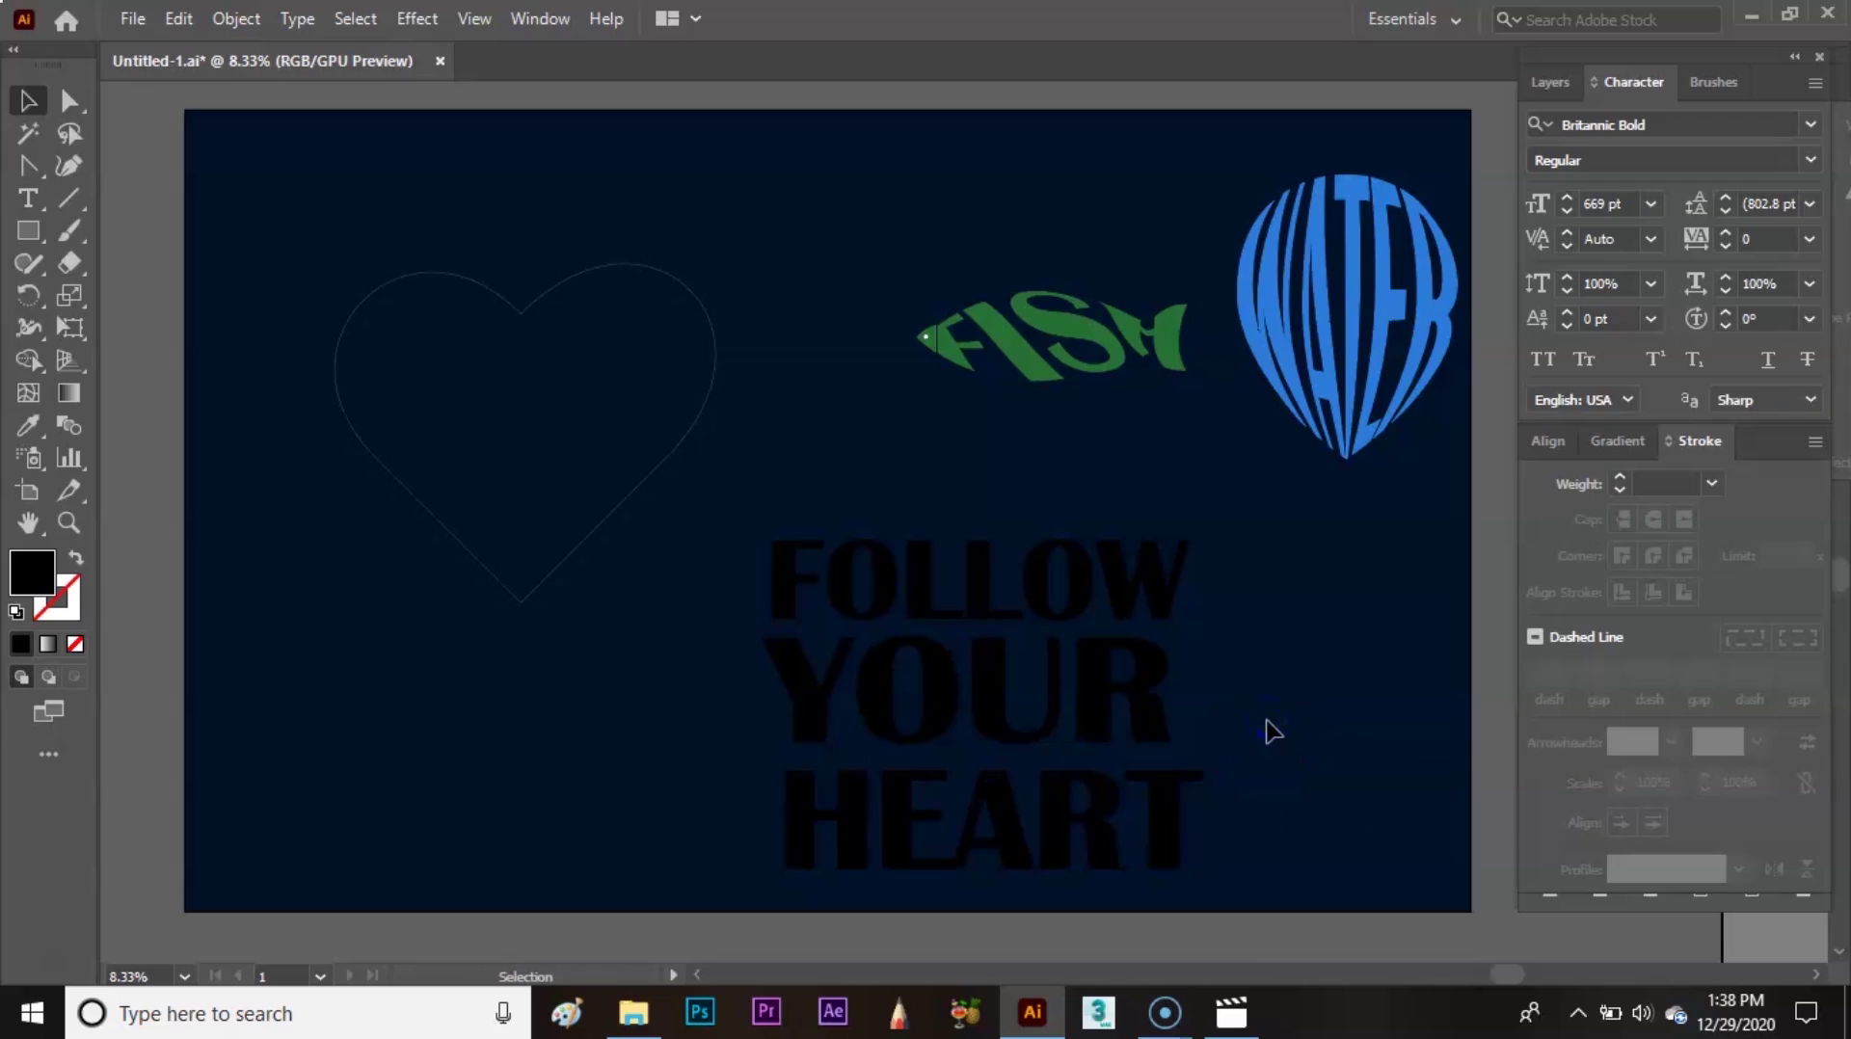
- Move all three words together onto the heart outline and scale them down to roughly the heart's size
{"action": "left_click_drag", "start_coordinate": [759, 543], "coordinate": [1253, 871]}
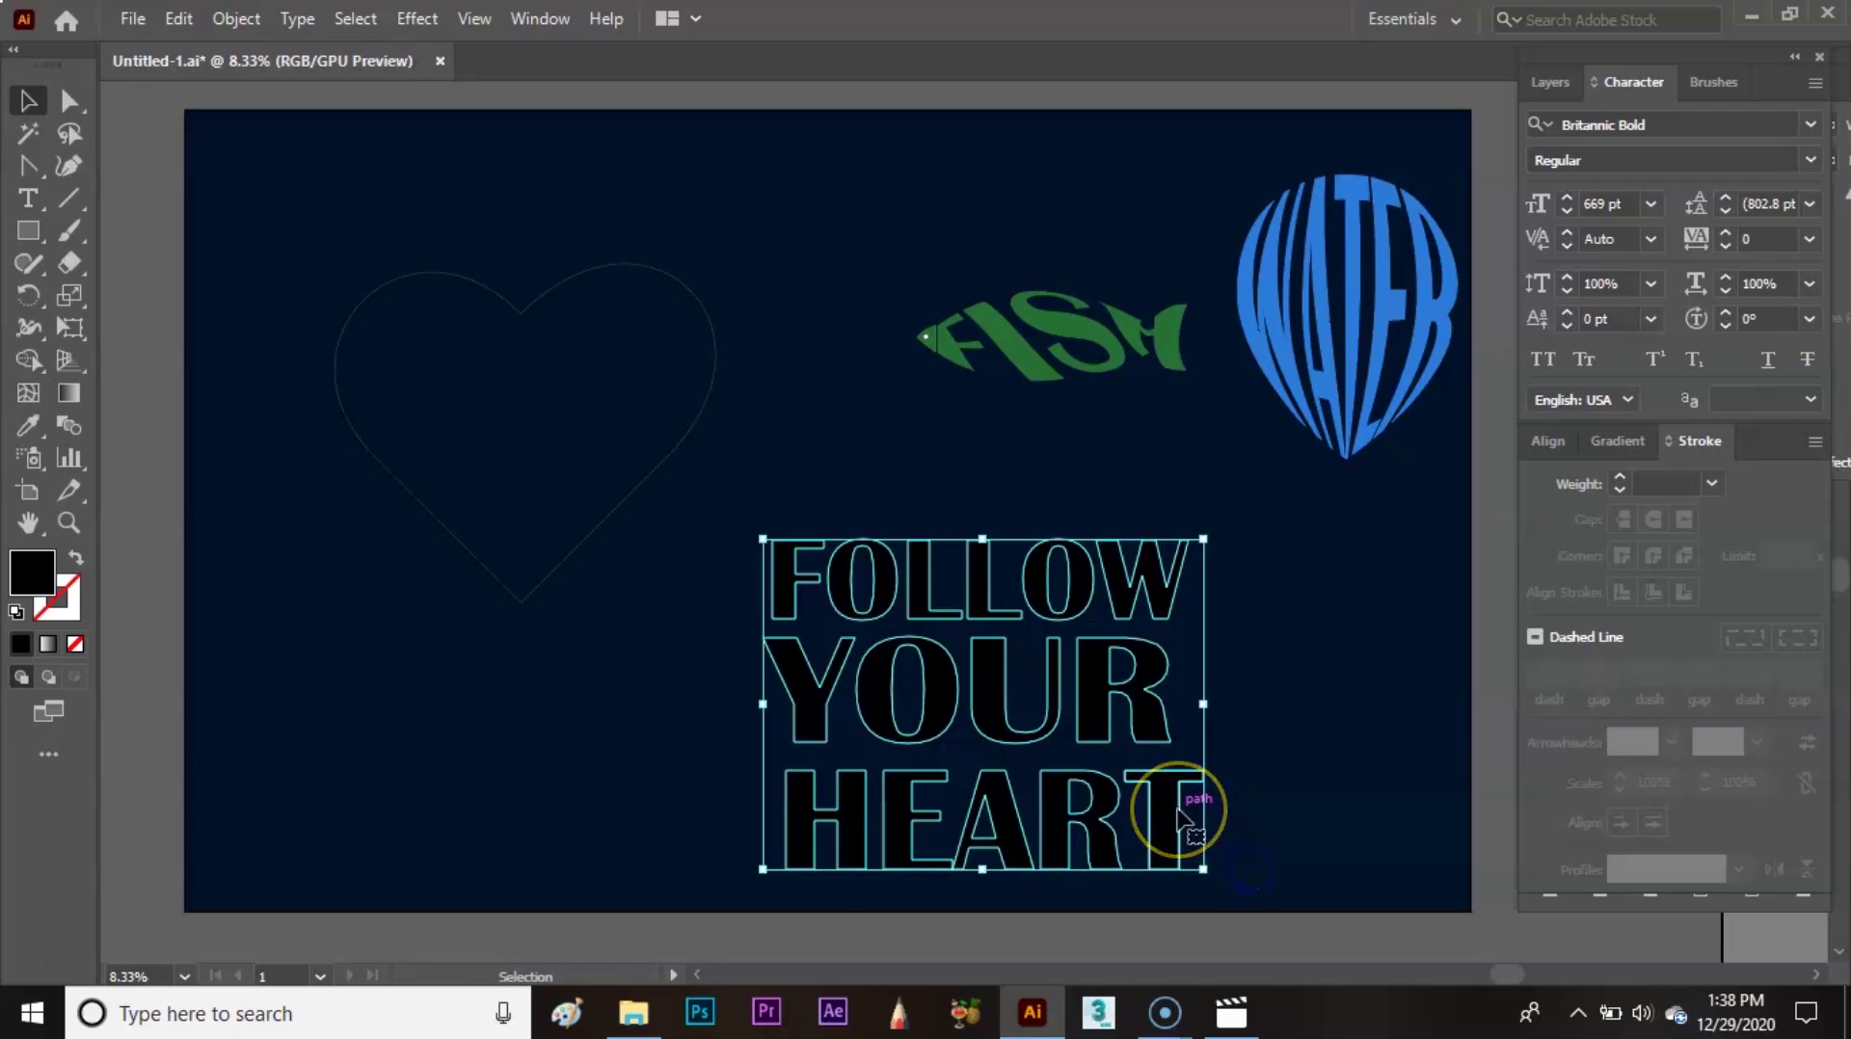
{"action": "left_click_drag", "start_coordinate": [1175, 815], "coordinate": [758, 528]}
{"action": "left_click_drag", "start_coordinate": [788, 248], "coordinate": [680, 324]}
{"action": "left_click_drag", "start_coordinate": [636, 444], "coordinate": [661, 393]}
{"action": "left_click", "coordinate": [584, 488]}
{"action": "left_click_drag", "start_coordinate": [536, 528], "coordinate": [536, 560]}
{"action": "left_click", "coordinate": [623, 487]}
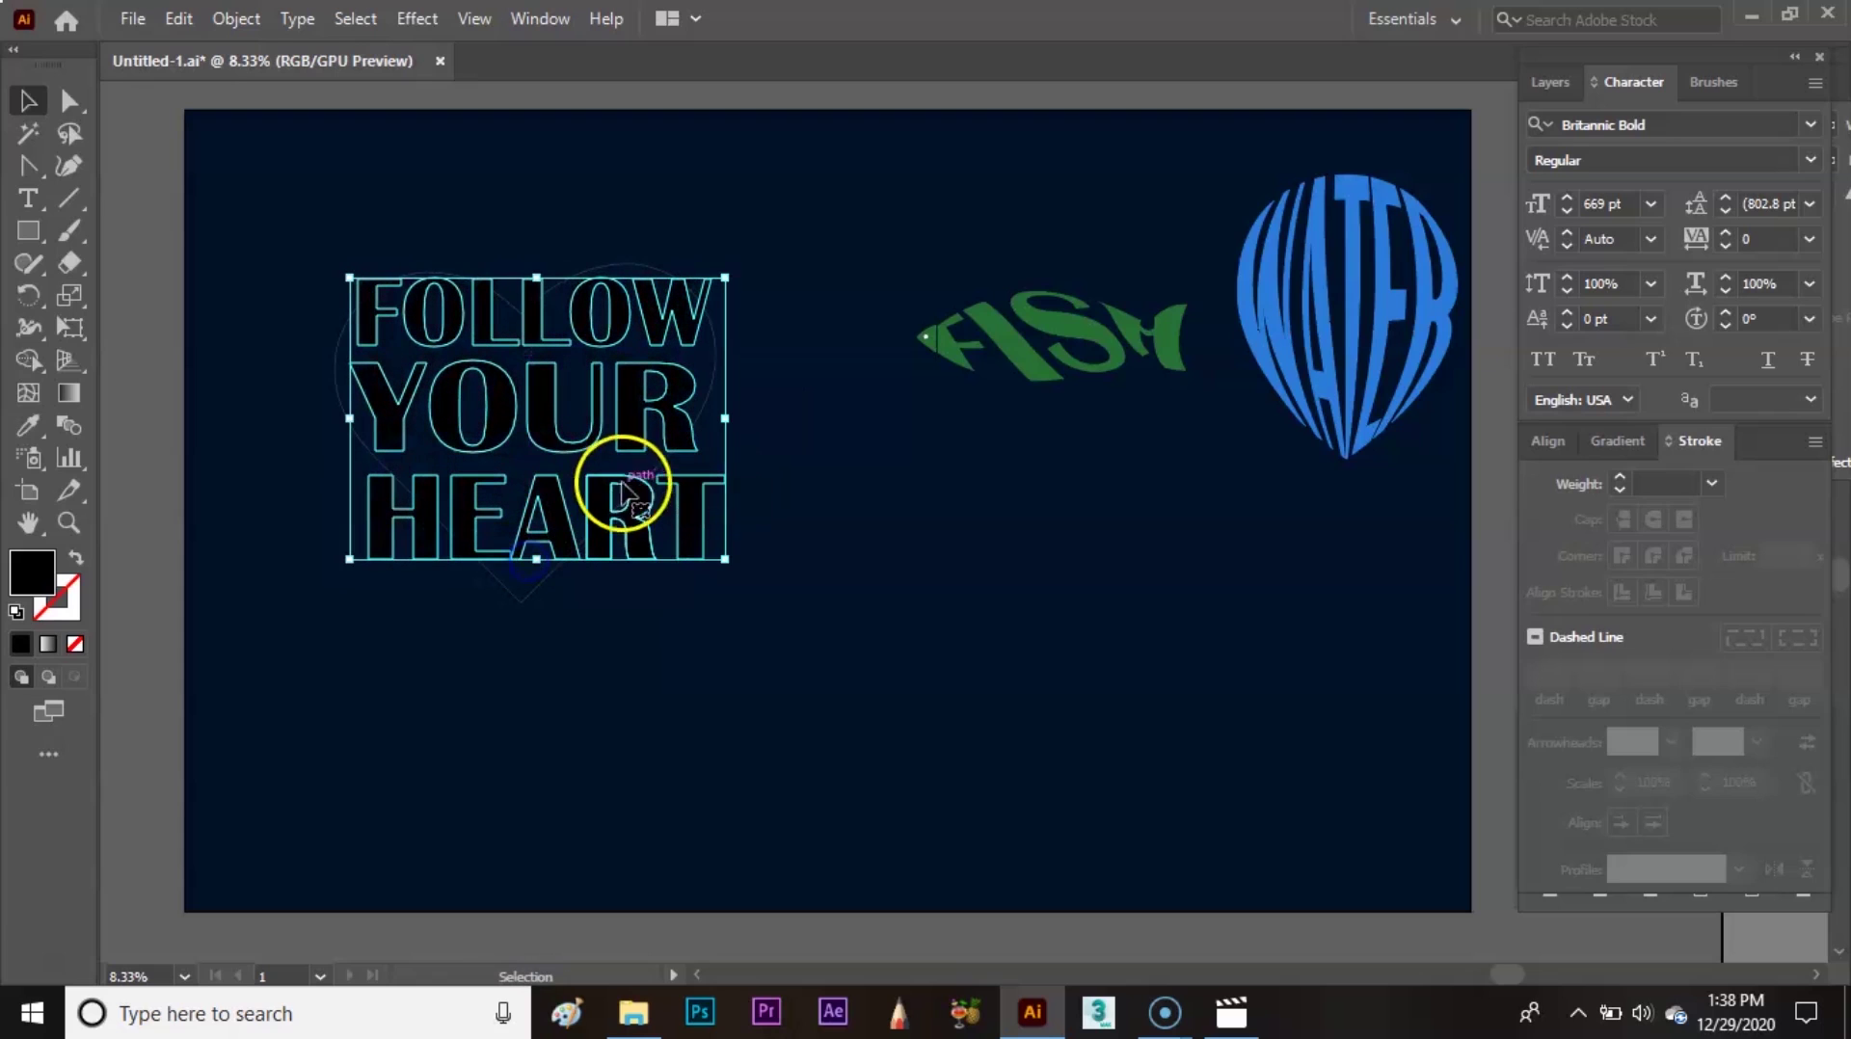
{"action": "left_click_drag", "start_coordinate": [633, 427], "coordinate": [627, 442]}
{"action": "left_click", "coordinate": [730, 385]}
- Bring the heart outline to the front, above the lettering
{"action": "left_click", "coordinate": [717, 370]}
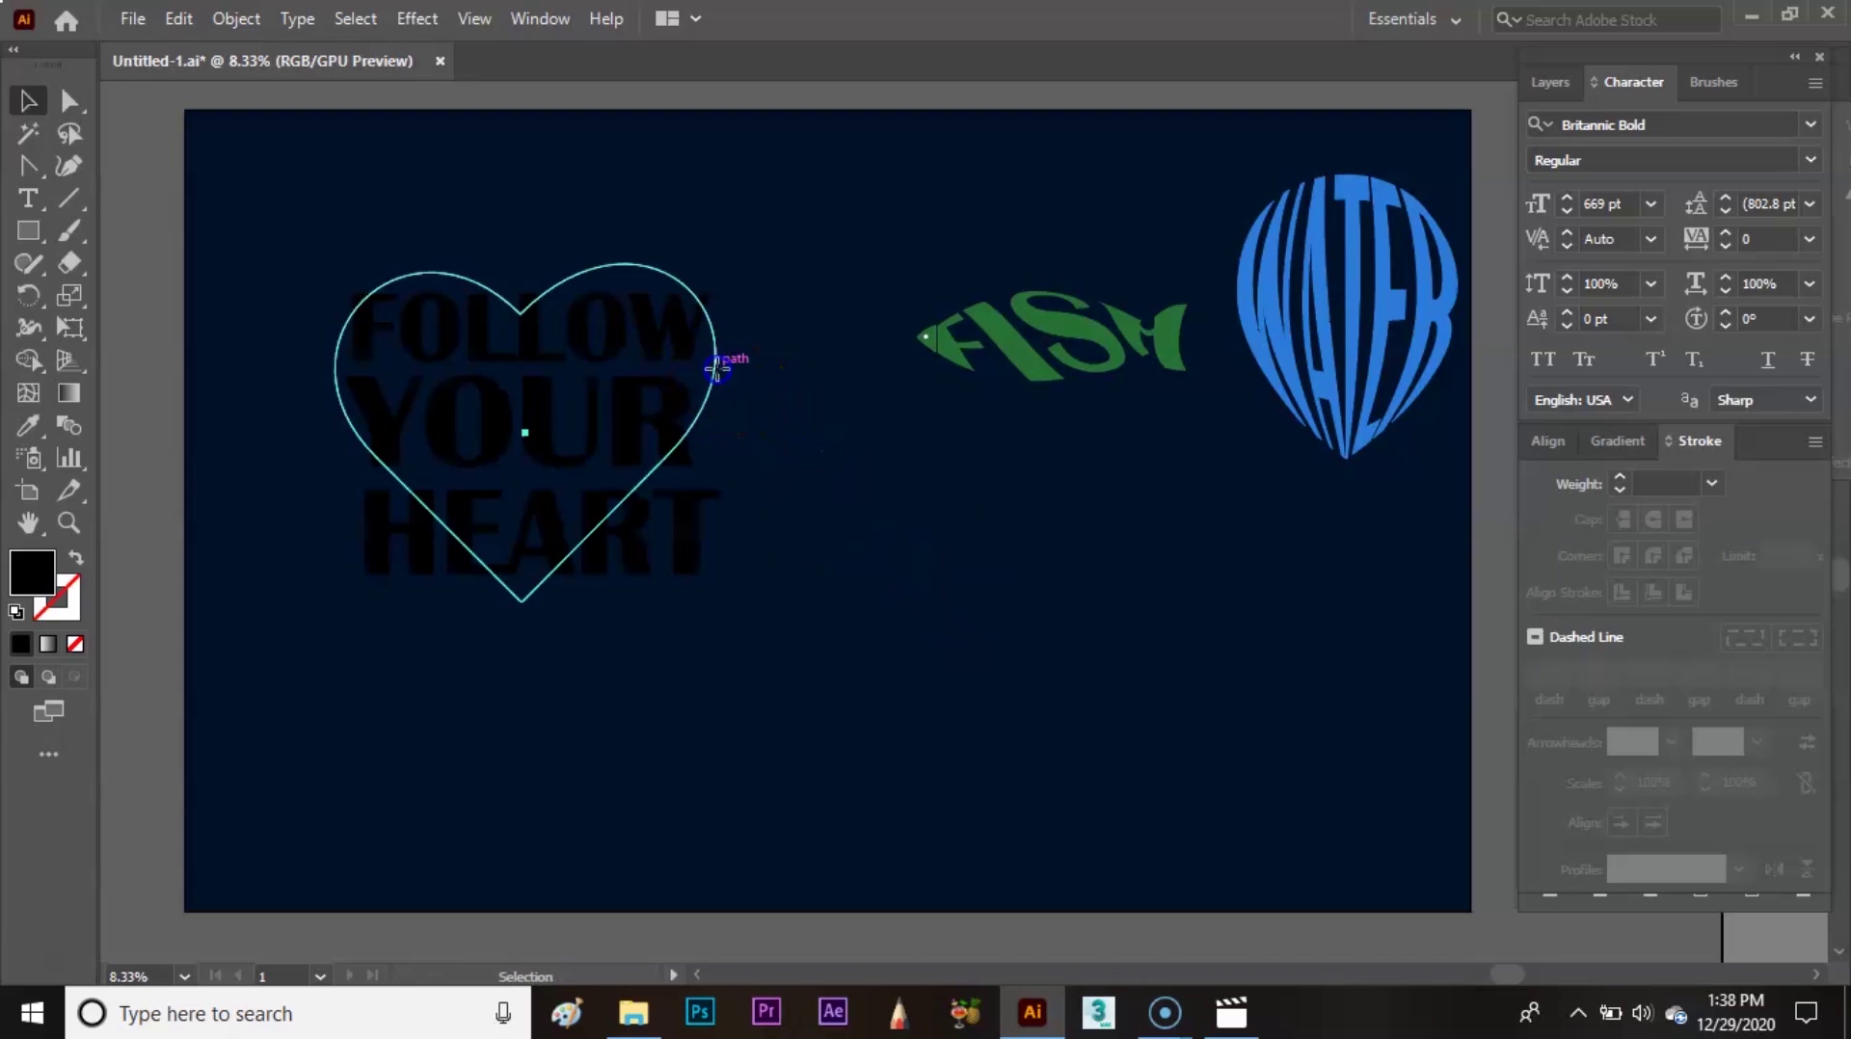
{"action": "right_click", "coordinate": [718, 370]}
{"action": "mouse_move", "coordinate": [972, 820]}
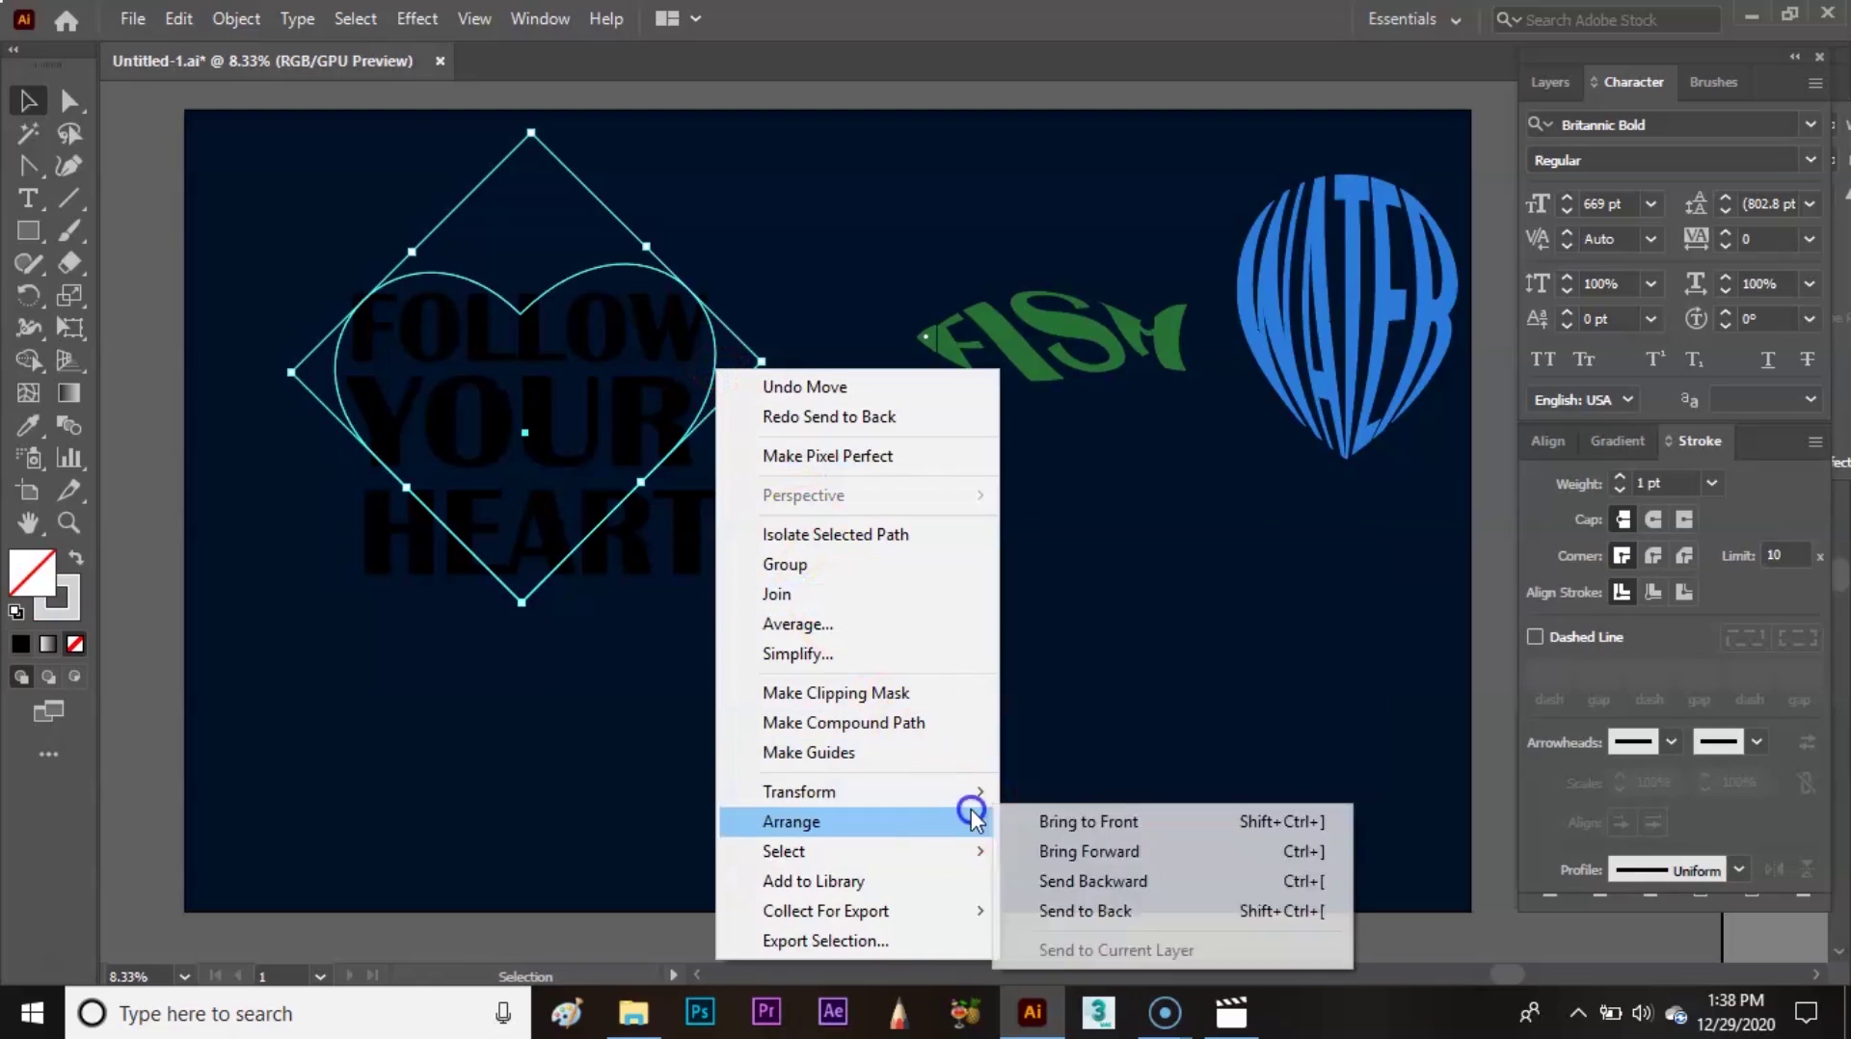
{"action": "left_click", "coordinate": [1070, 821]}
{"action": "left_click", "coordinate": [1021, 673]}
- Select the FOLLOW YOUR HEART letters without the heart outline and set their fill to red EA1F1F
{"action": "left_click", "coordinate": [401, 276]}
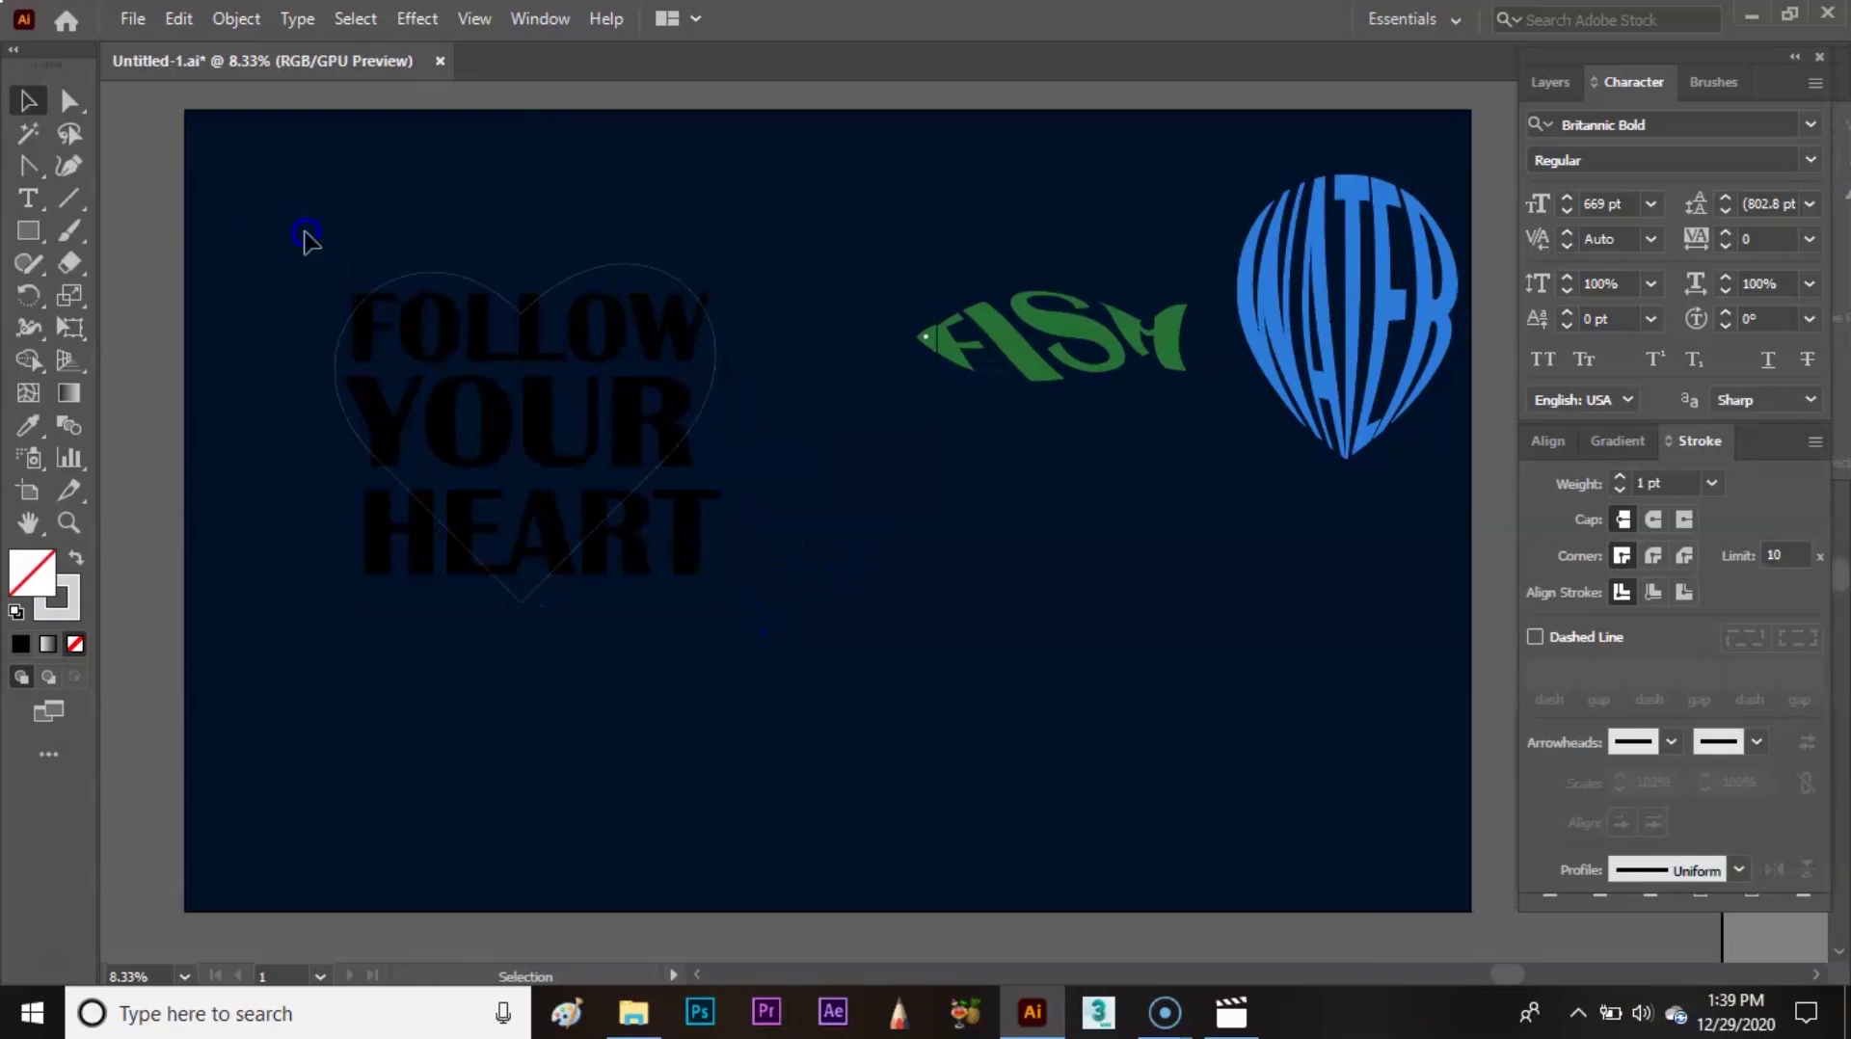
{"action": "left_click_drag", "start_coordinate": [788, 686], "coordinate": [787, 685]}
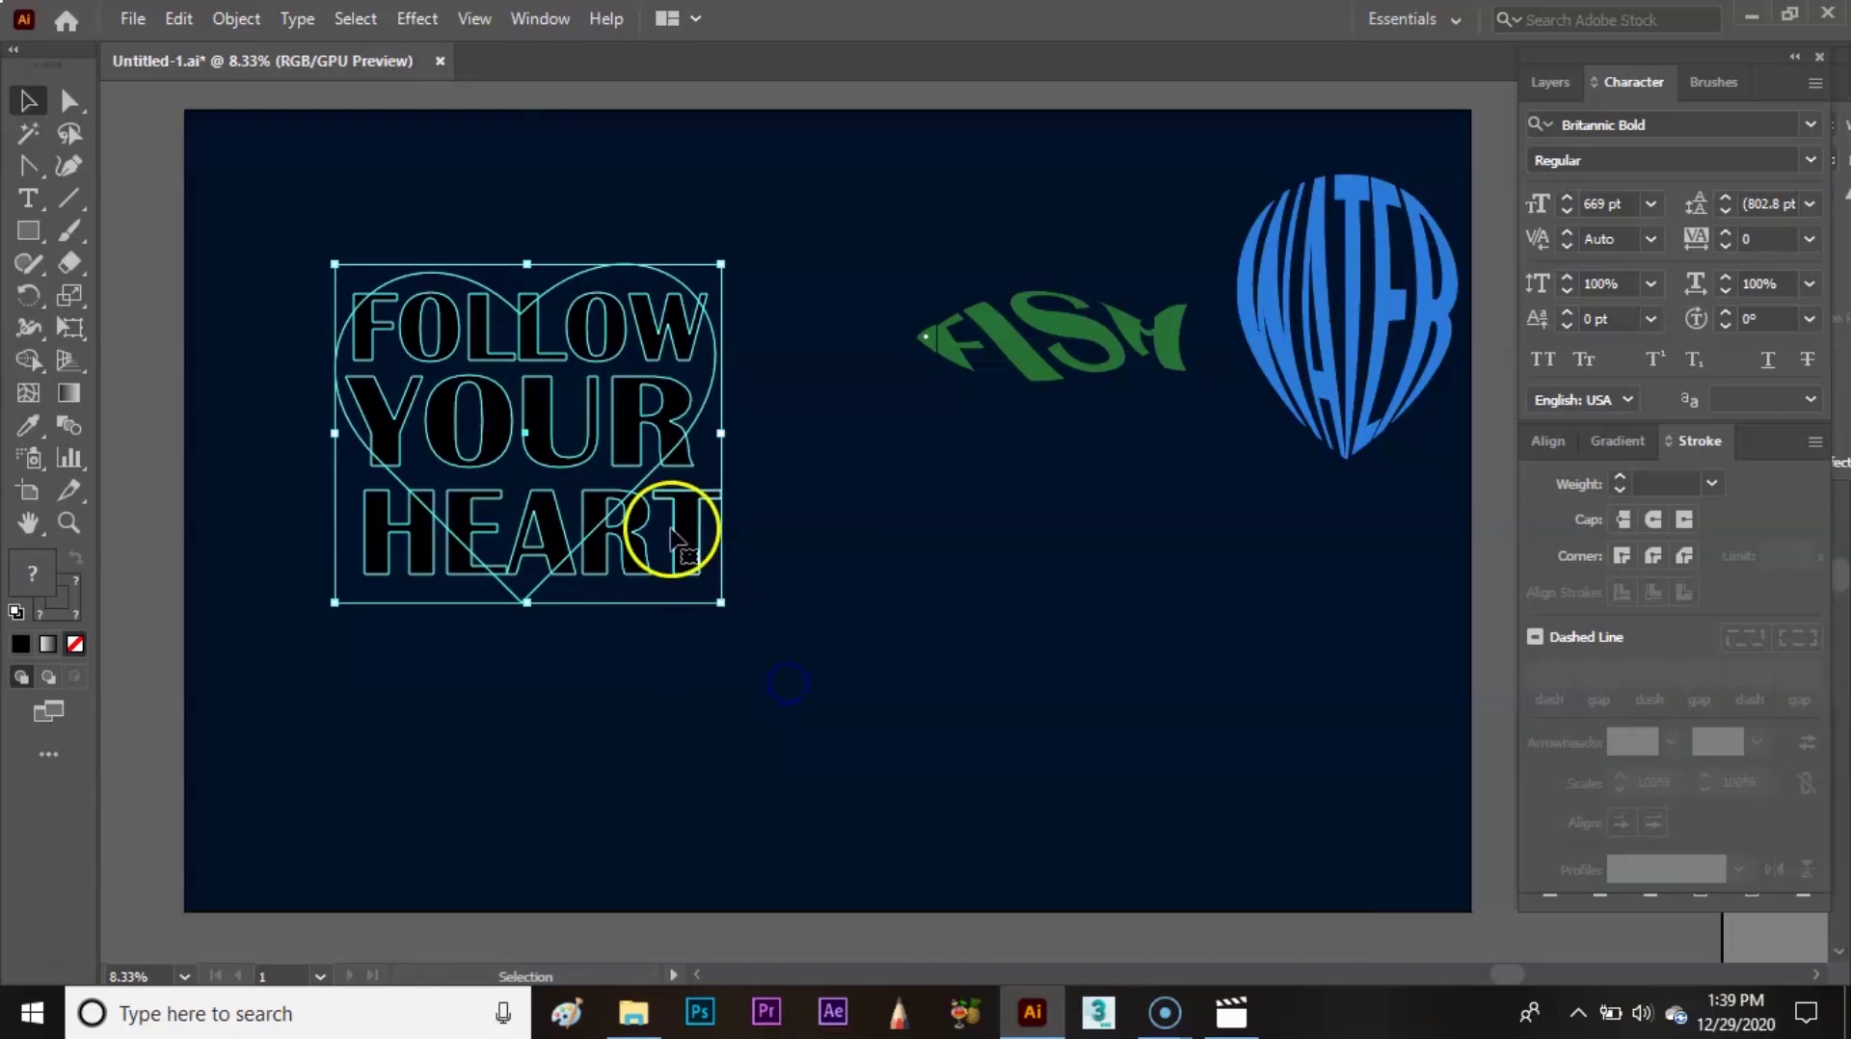
{"action": "left_click", "coordinate": [569, 279], "text": "shift"}
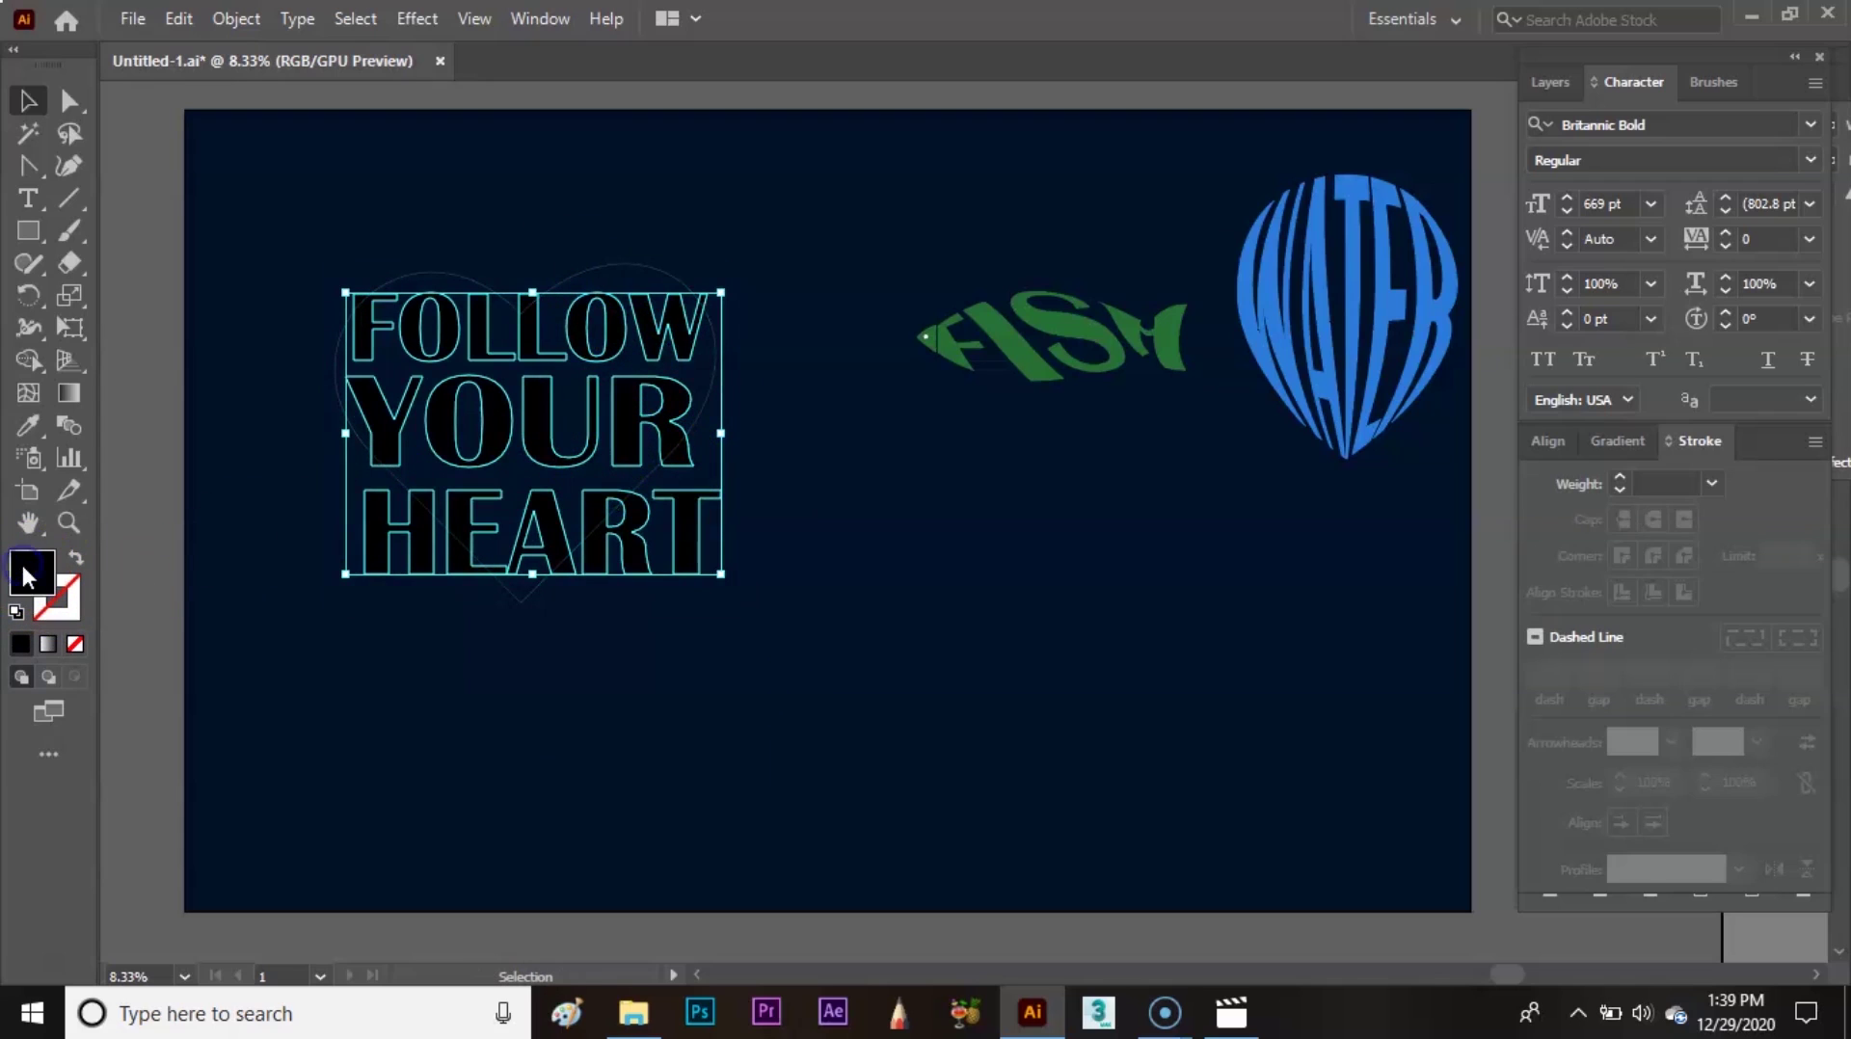
{"action": "double_click", "coordinate": [23, 575]}
{"action": "mouse_move", "coordinate": [926, 370]}
{"action": "left_mouse_down"}
{"action": "mouse_move", "coordinate": [859, 413]}
{"action": "mouse_move", "coordinate": [863, 350]}
{"action": "left_mouse_up"}
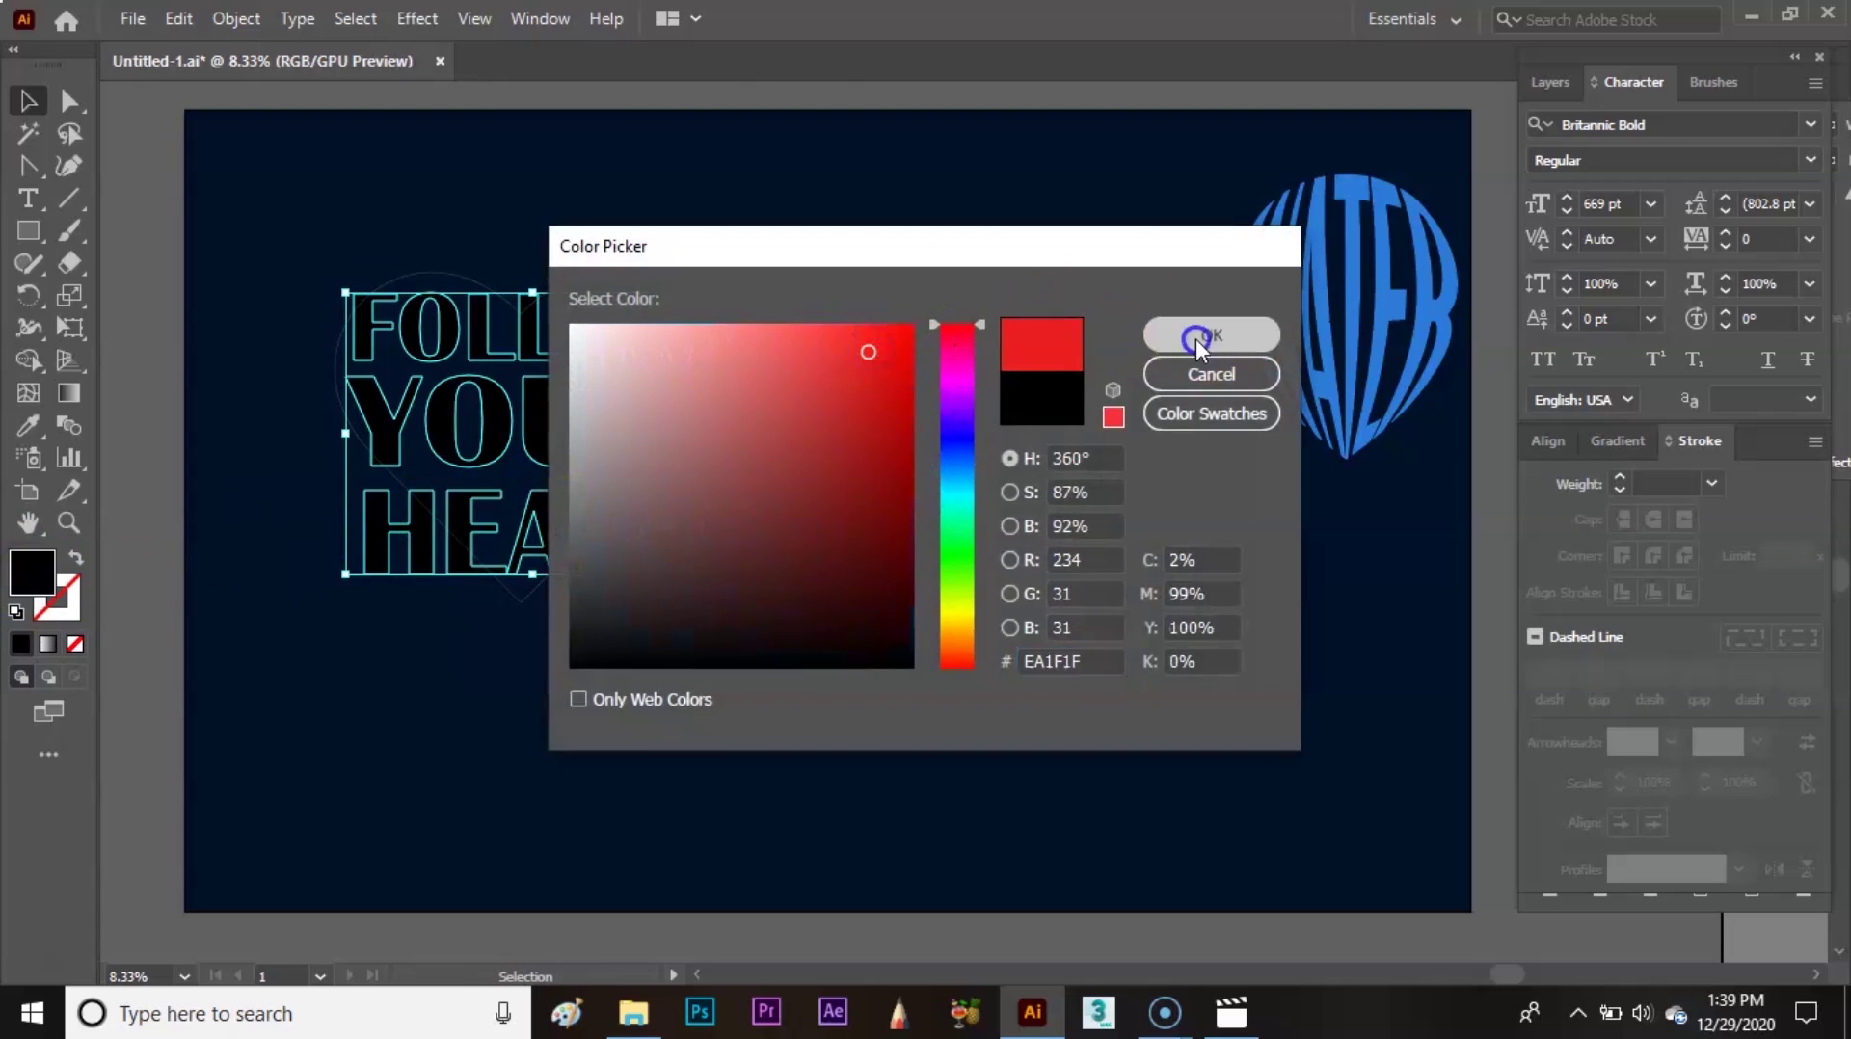
{"action": "left_click", "coordinate": [1206, 336]}
{"action": "left_click", "coordinate": [928, 621]}
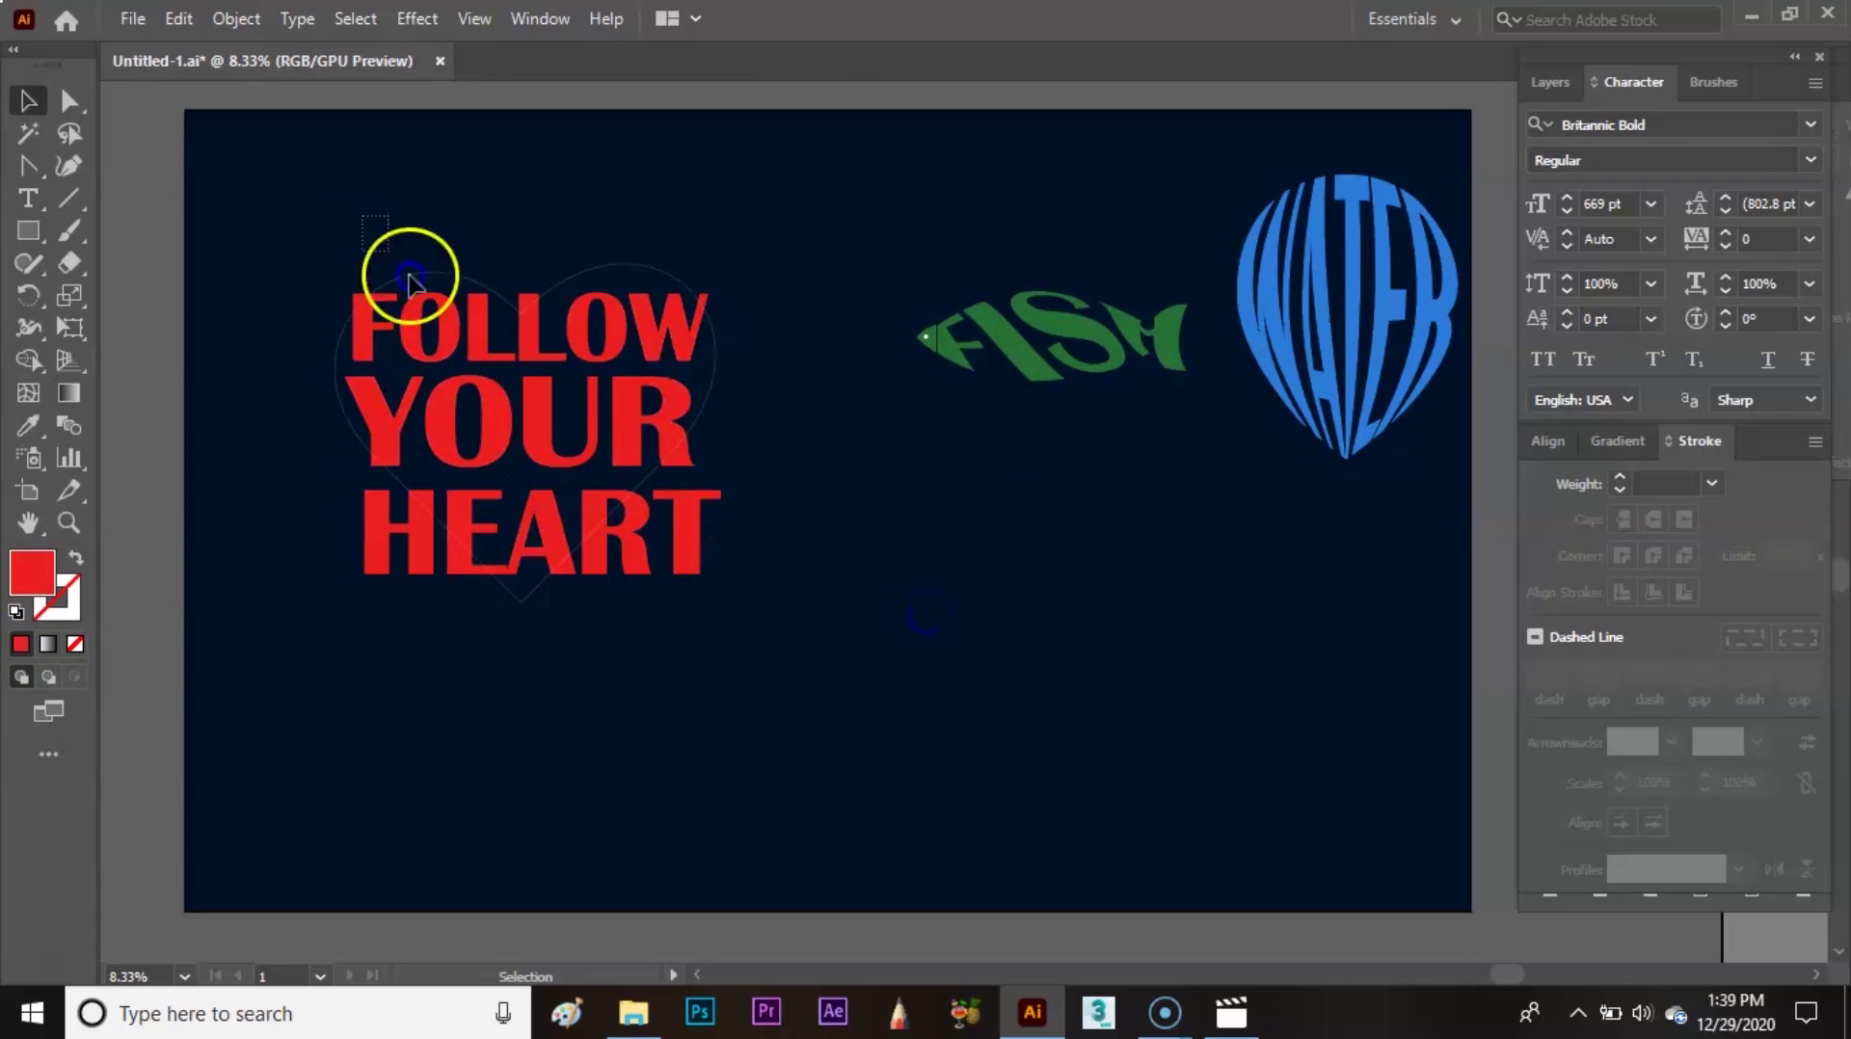
- Warp the red lettering into the heart outline using Envelope Distort's Make with Top Object
{"action": "left_click_drag", "start_coordinate": [405, 273], "coordinate": [743, 632]}
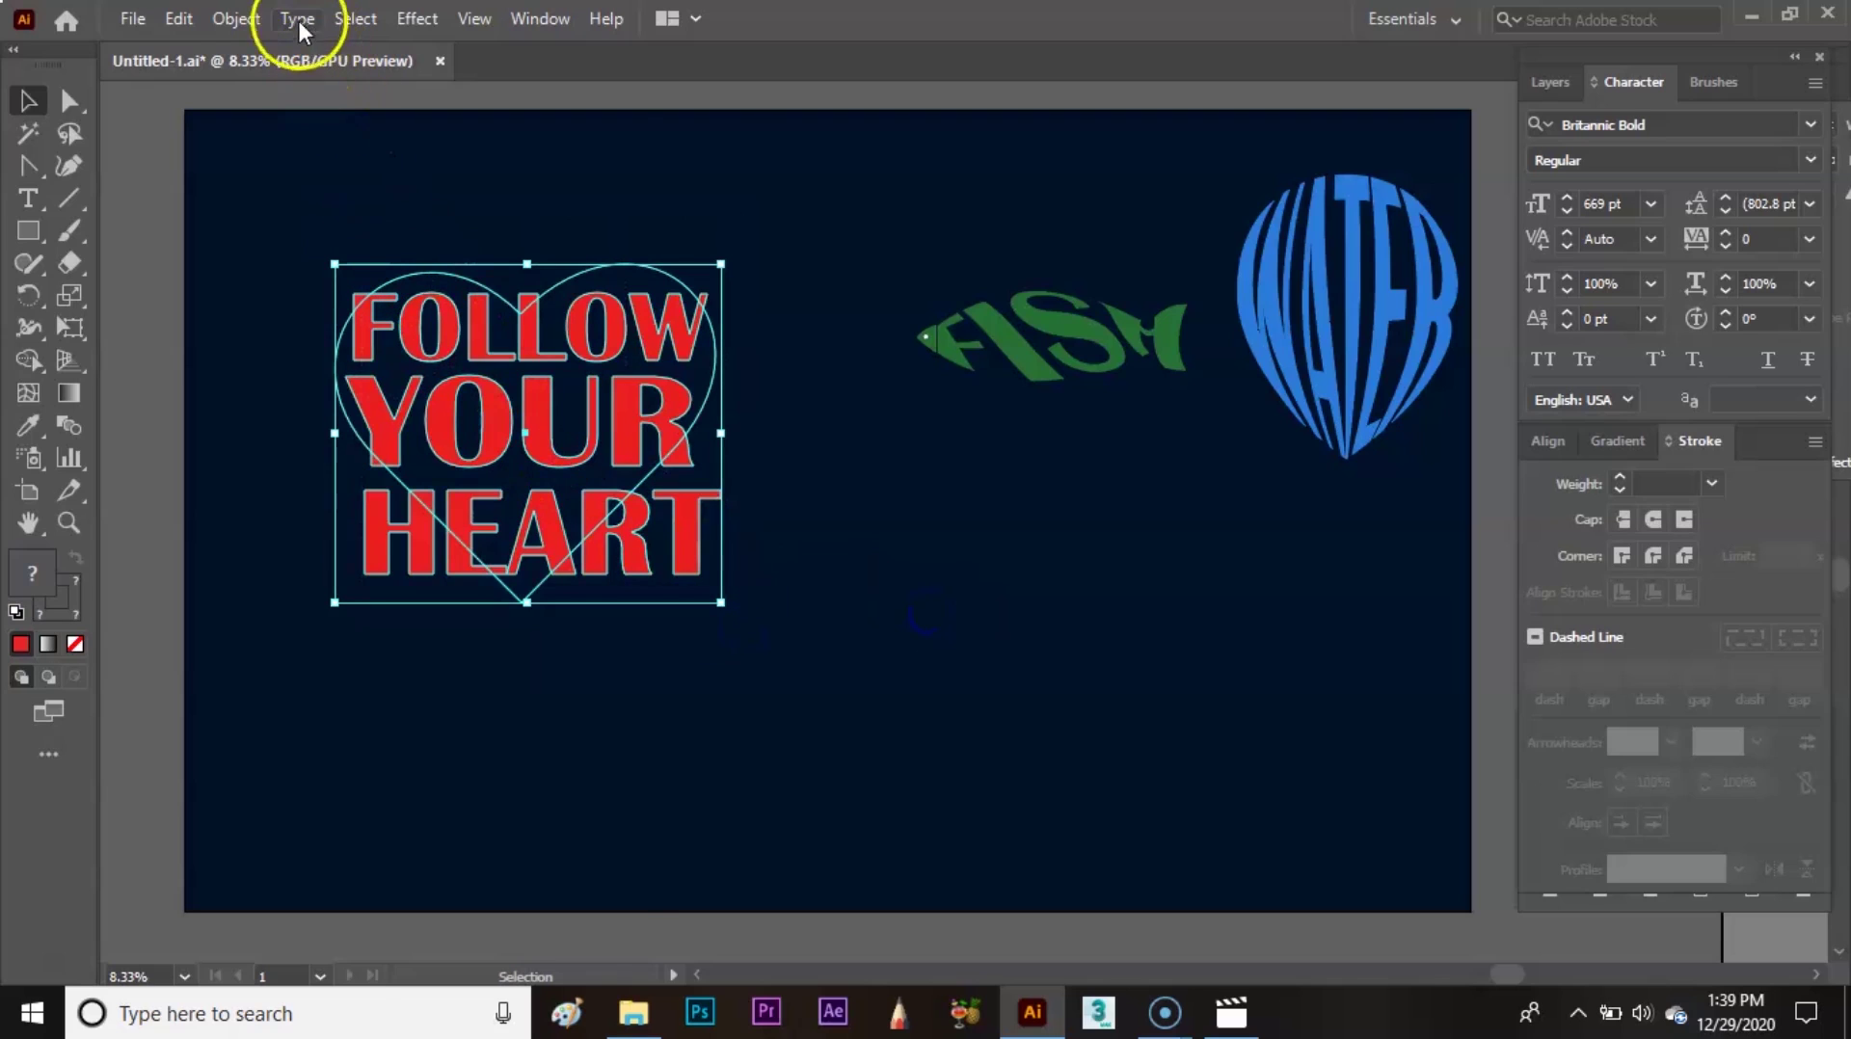
{"action": "left_click", "coordinate": [236, 18]}
{"action": "left_click", "coordinate": [540, 775]}
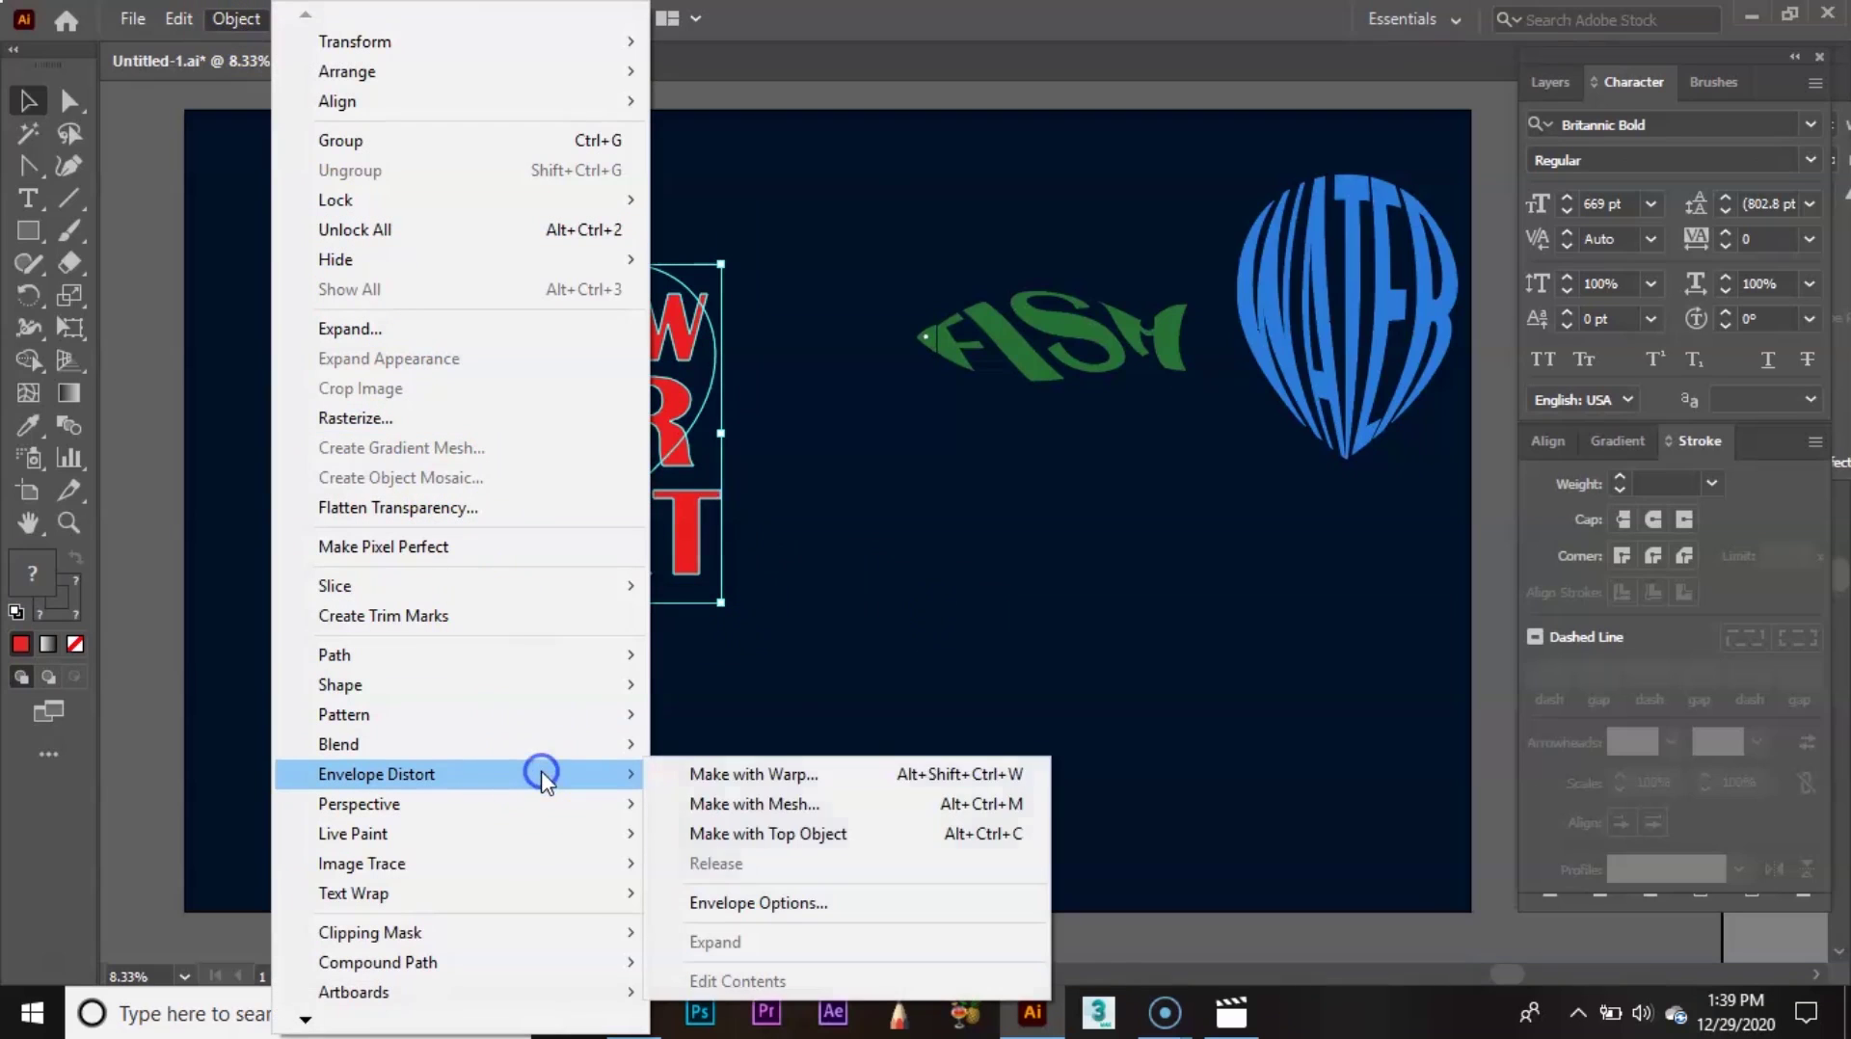
{"action": "left_click", "coordinate": [815, 834]}
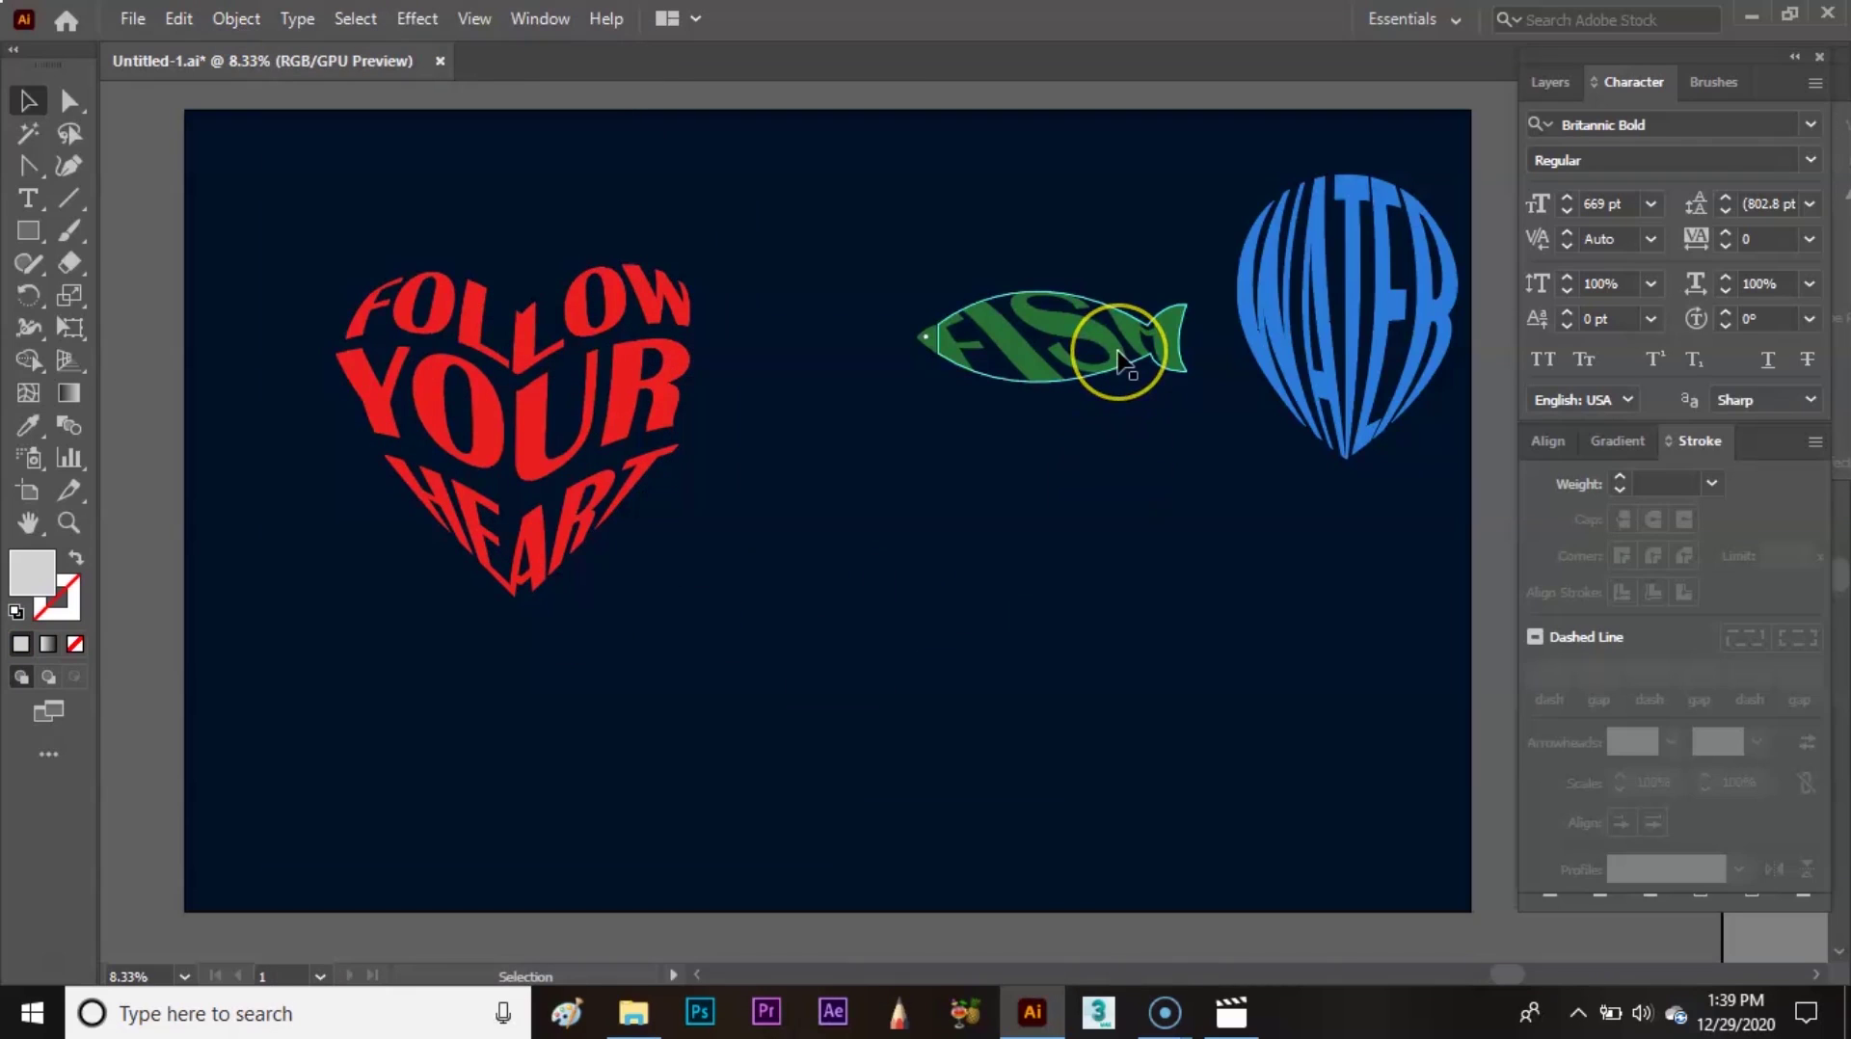
- Select the fish and the WATER teardrop together and move them down and to the left on the background
{"action": "left_click_drag", "start_coordinate": [859, 248], "coordinate": [1007, 305]}
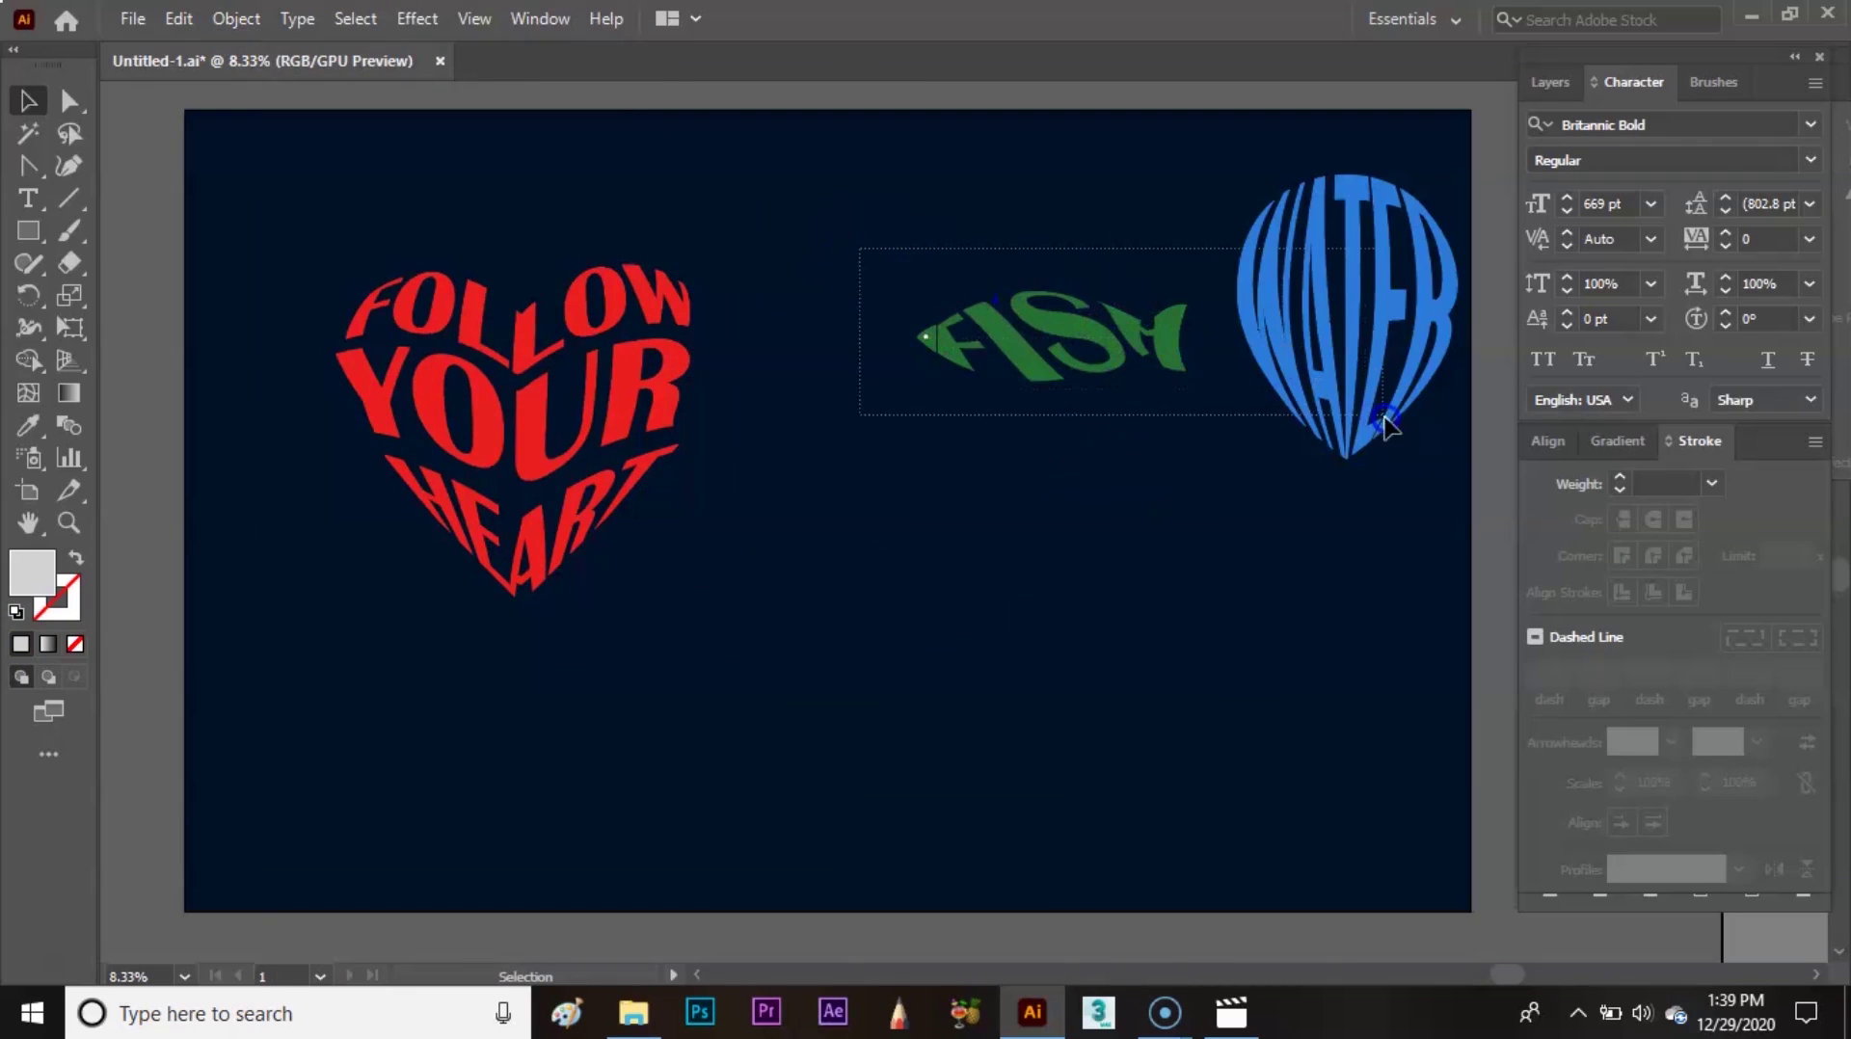
{"action": "left_click_drag", "start_coordinate": [1386, 424], "coordinate": [1389, 428]}
{"action": "left_click_drag", "start_coordinate": [912, 457], "coordinate": [739, 624]}
{"action": "left_click", "coordinate": [958, 651]}
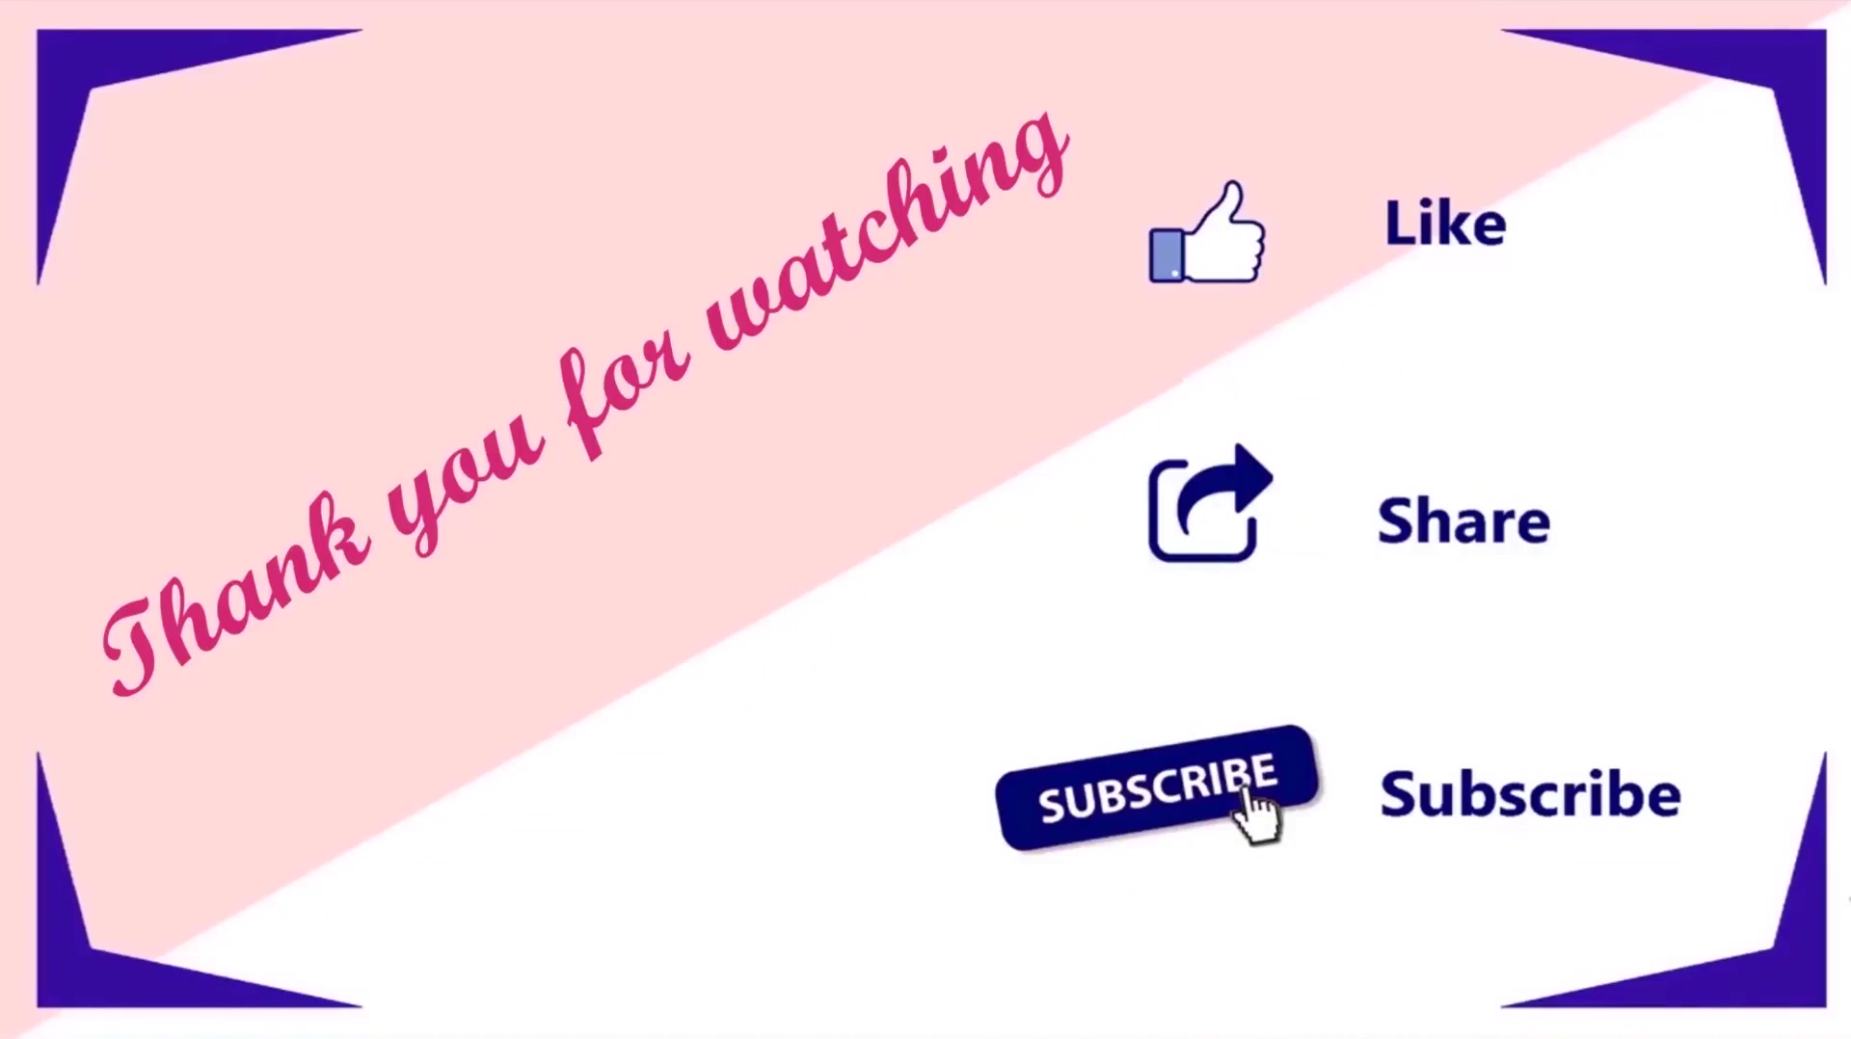